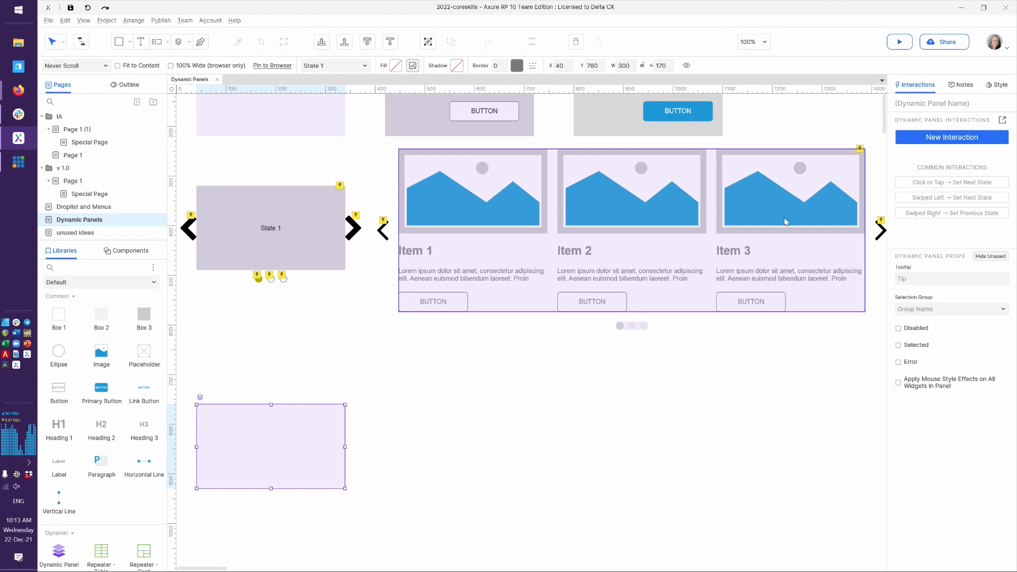
Name the selected dynamic panel "tabs panel"
click(916, 104)
text(tabs panel)
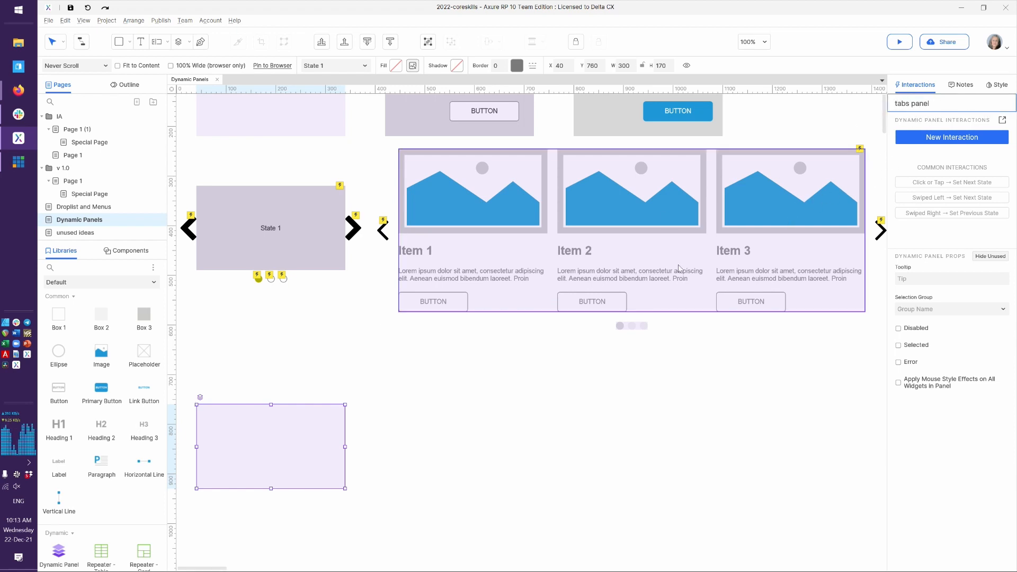
click(424, 436)
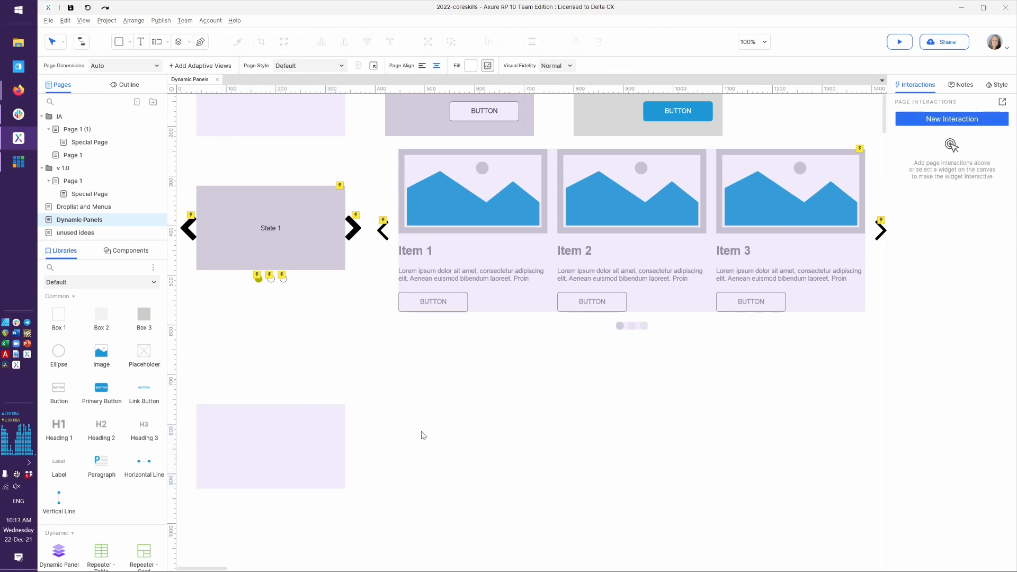
Show the page outline and open the tabs panel in the view of all its states
click(316, 456)
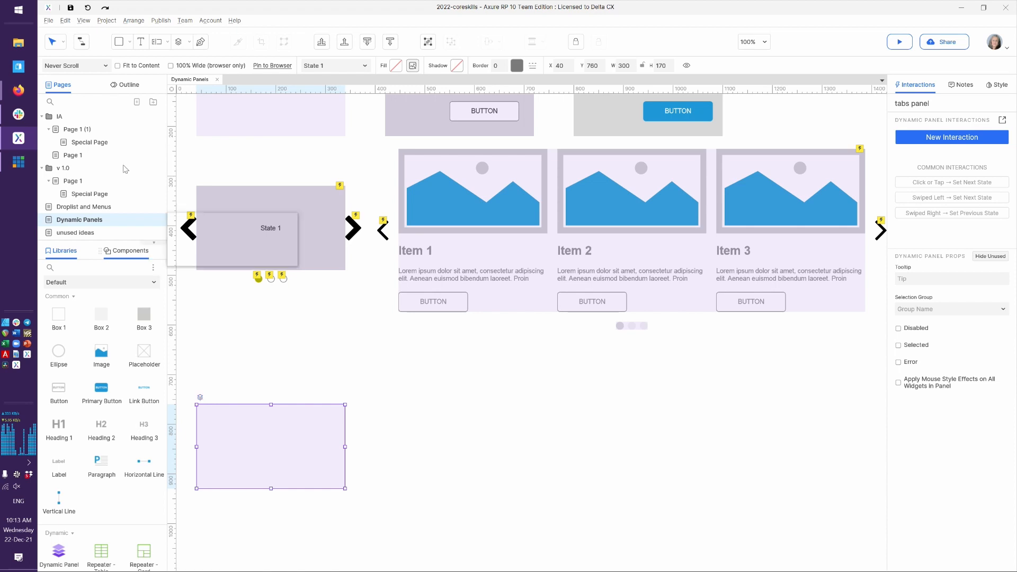
click(125, 89)
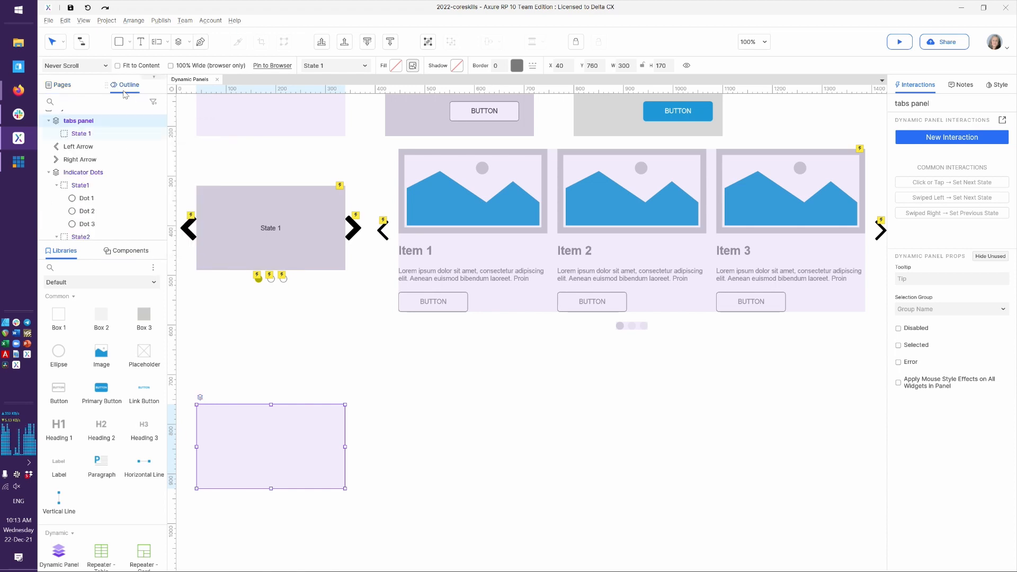
click(201, 398)
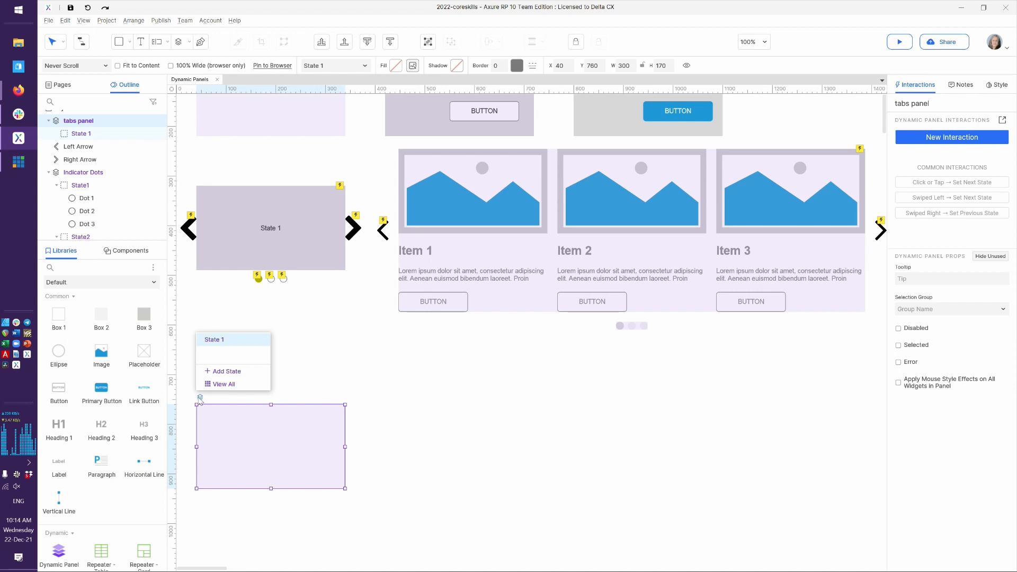
click(222, 384)
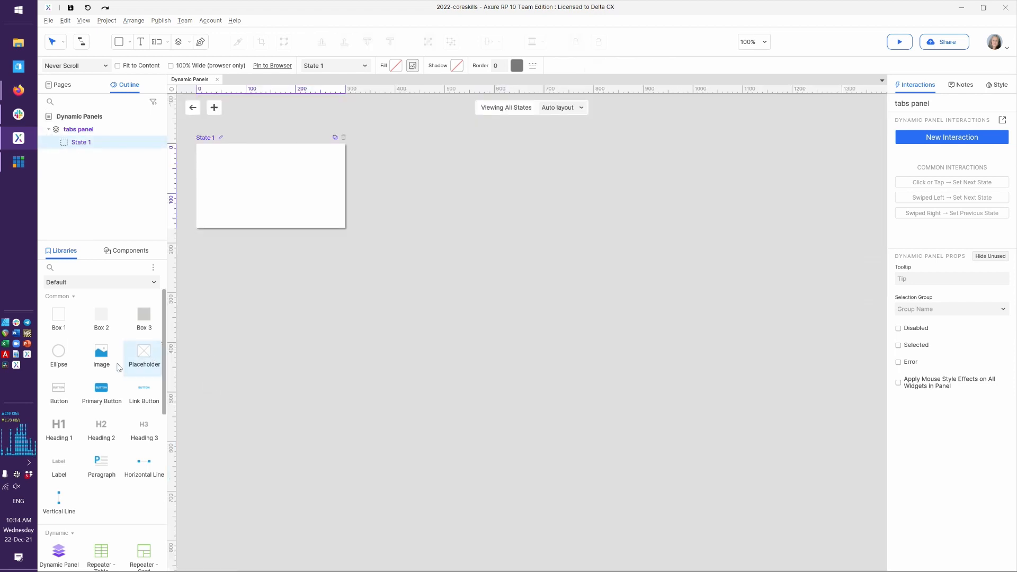
Add a Paragraph widget to State 1, sized to 280 wide and positioned at X 10, Y 13
drag(106, 465, 206, 159)
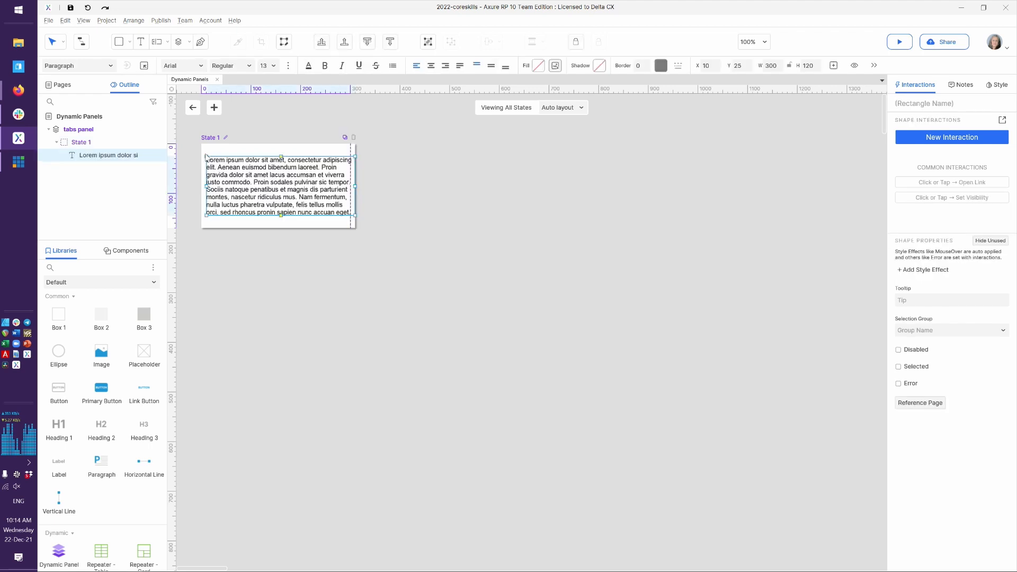
drag(354, 186, 343, 185)
key(Up)
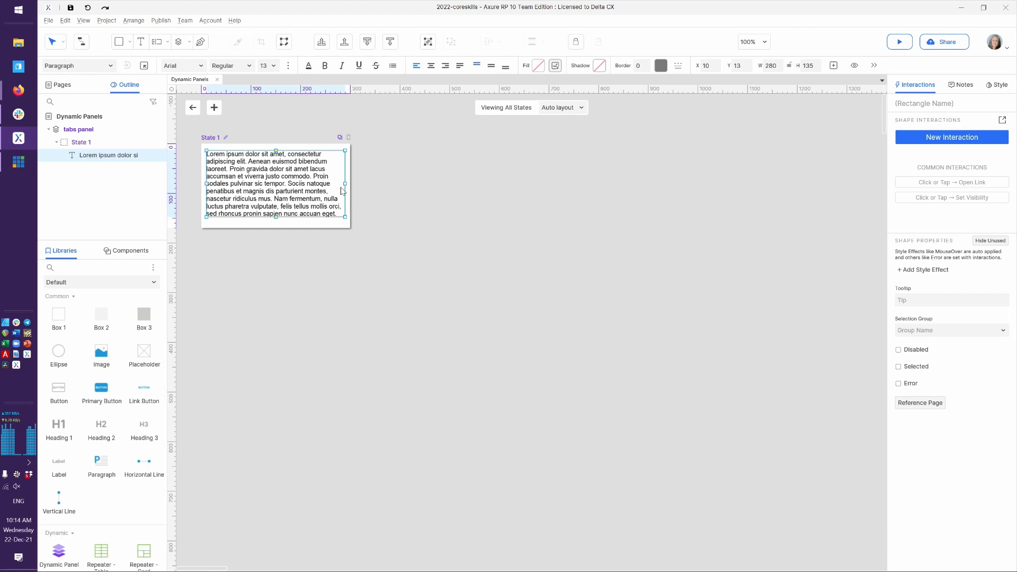
Insert the label "TAB 1" at the very start of the paragraph text in State 1
double_click(289, 194)
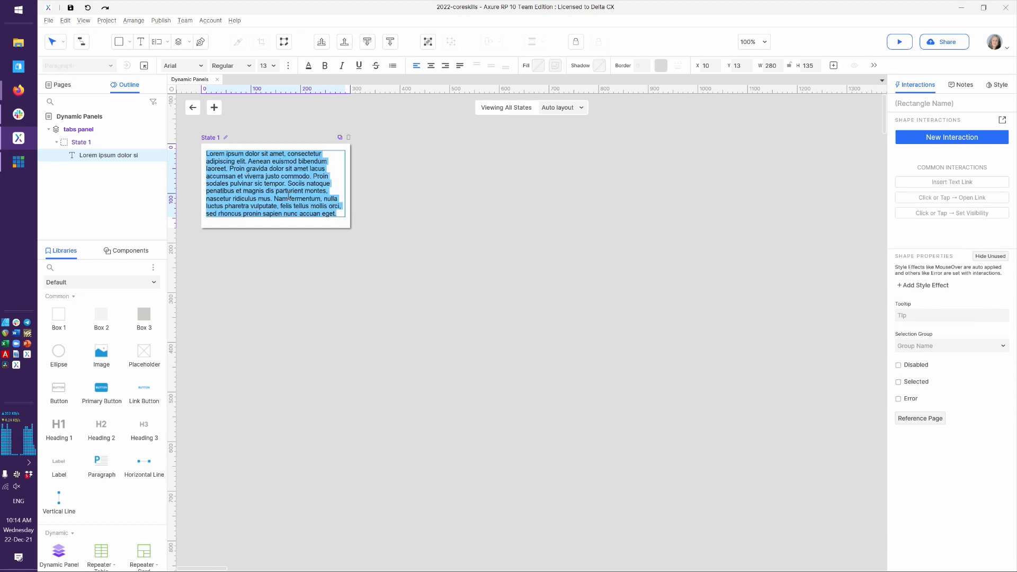
key(Home)
text(TAB 1)
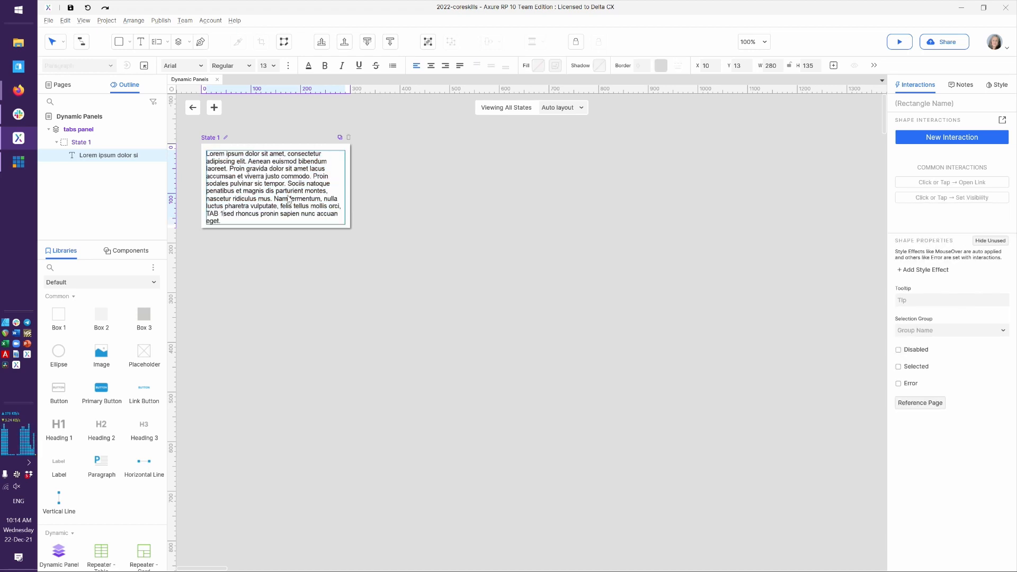
key(shift+Home)
key(BackSpace)
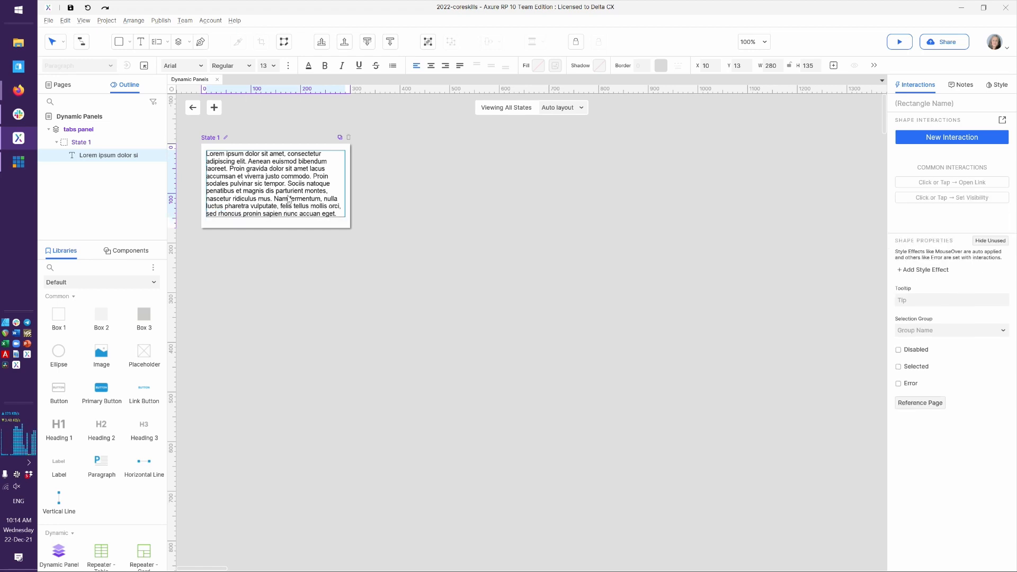
text(TAB 1)
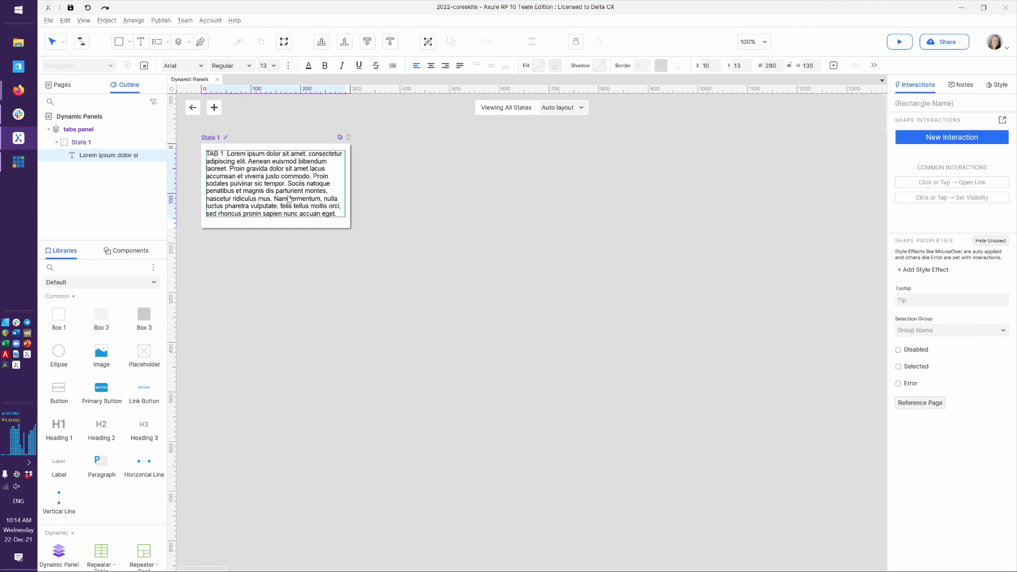
click(289, 273)
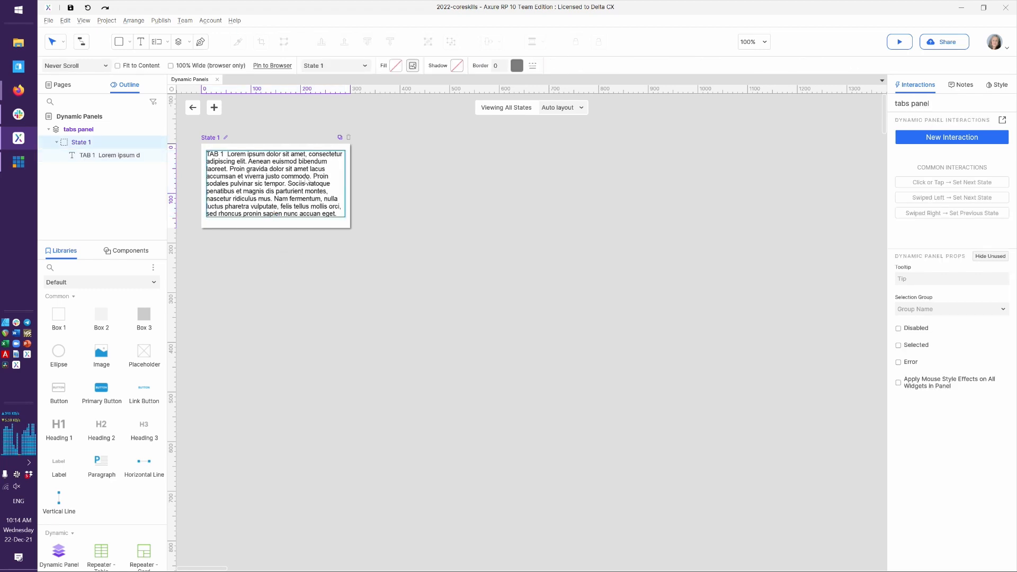
Duplicate State 1, then name the original state "description" and the copy "reviews"
click(340, 137)
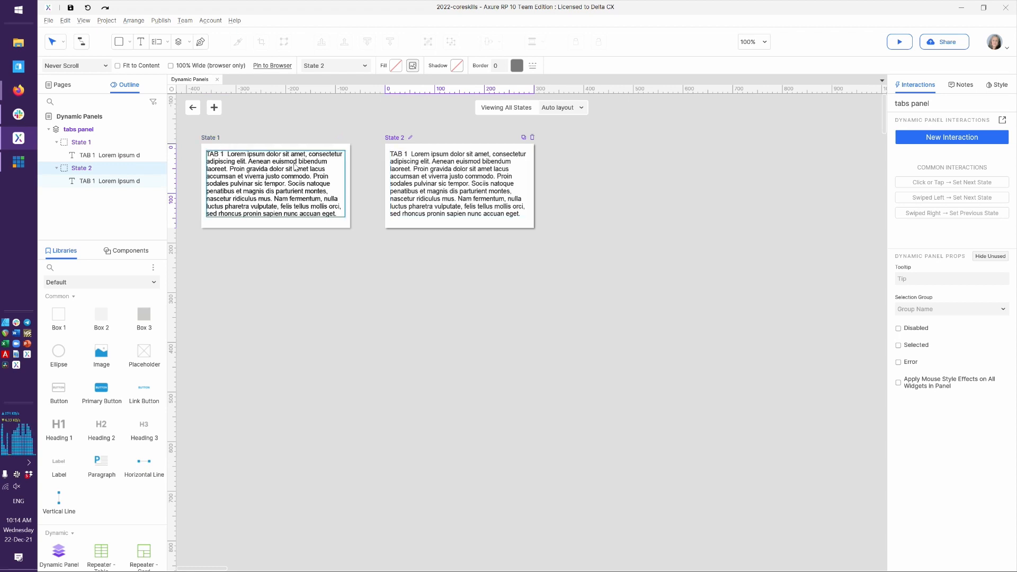
click(226, 140)
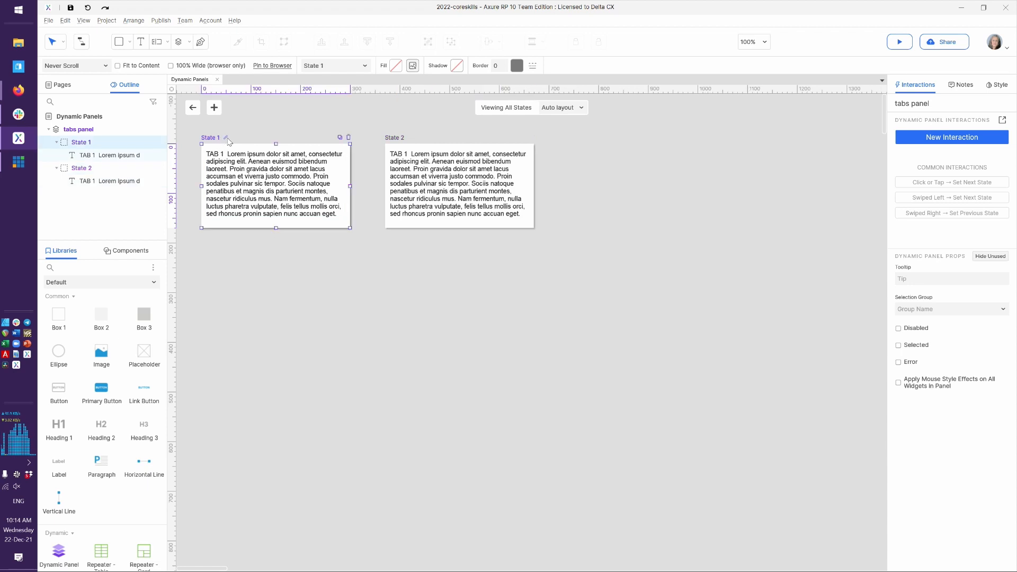
click(226, 138)
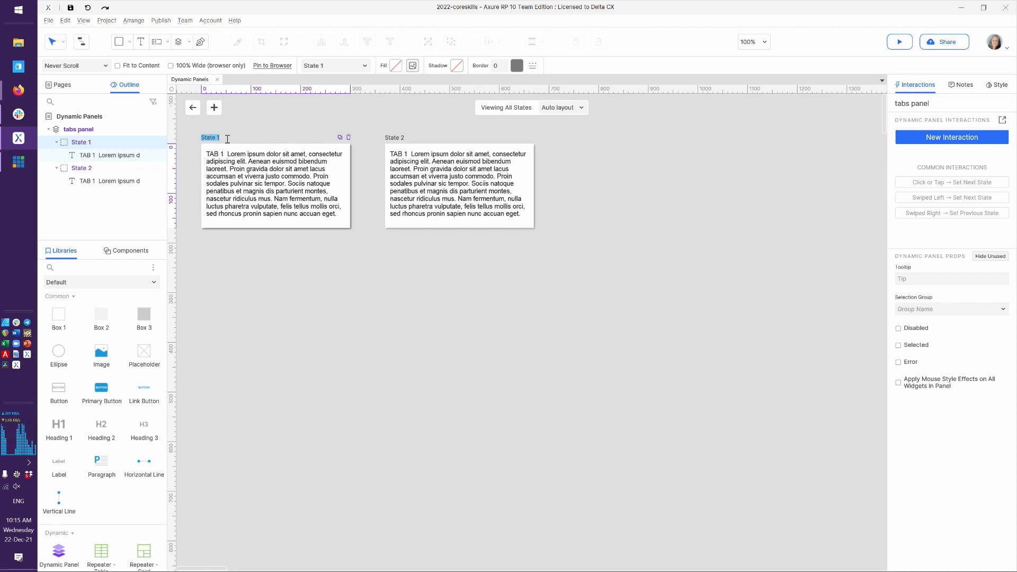
text(description)
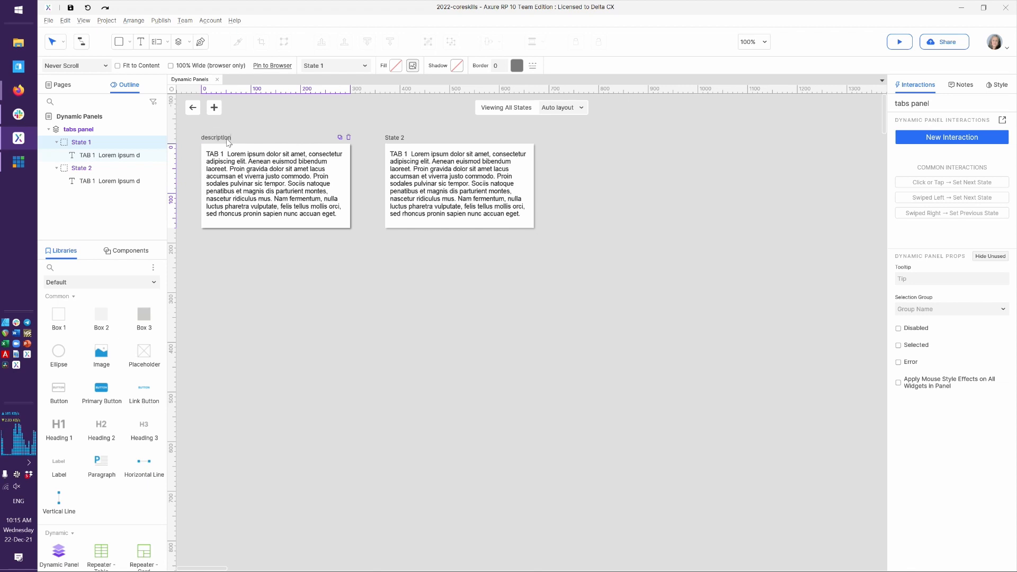
click(399, 139)
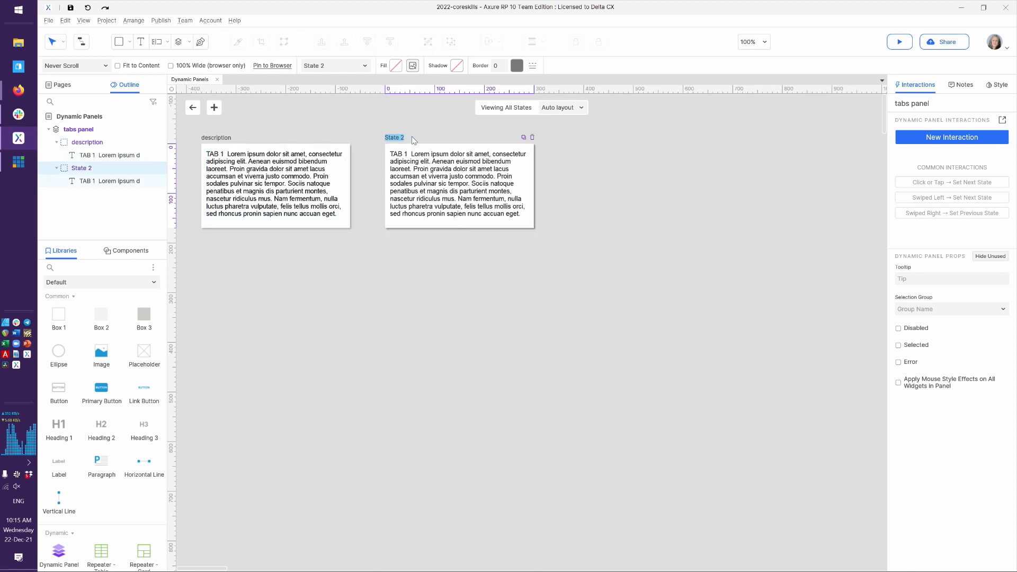
text(reviews)
Replace "TAB 1" with "REVIEWS" at the start of the paragraph in the reviews state
click(414, 167)
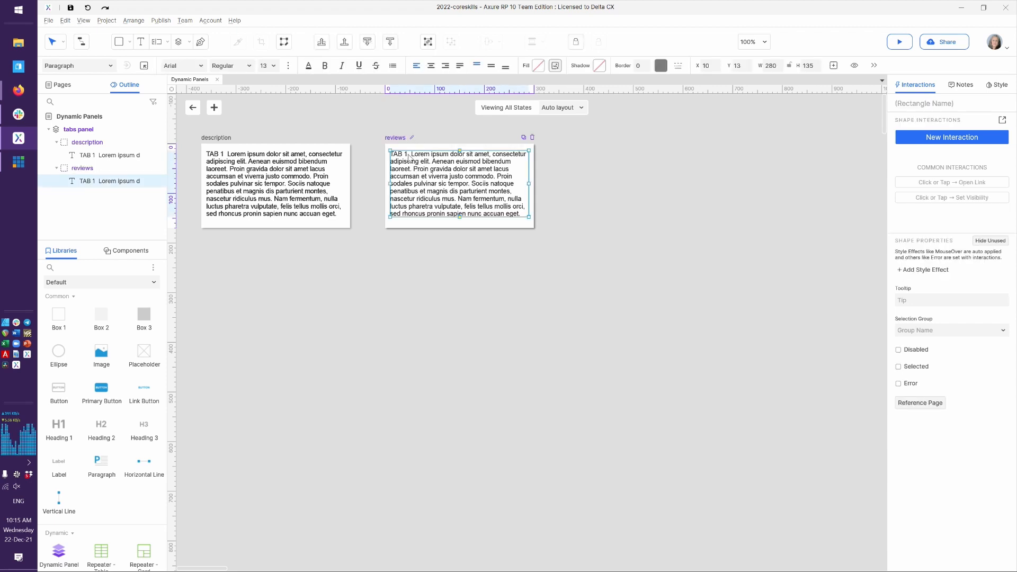
double_click(408, 158)
click(408, 155)
key(shift+Home)
text(REVIEWS)
Replace "TAB 1" with "DESCRIPTION" in the description state's paragraph and return to the page
double_click(270, 176)
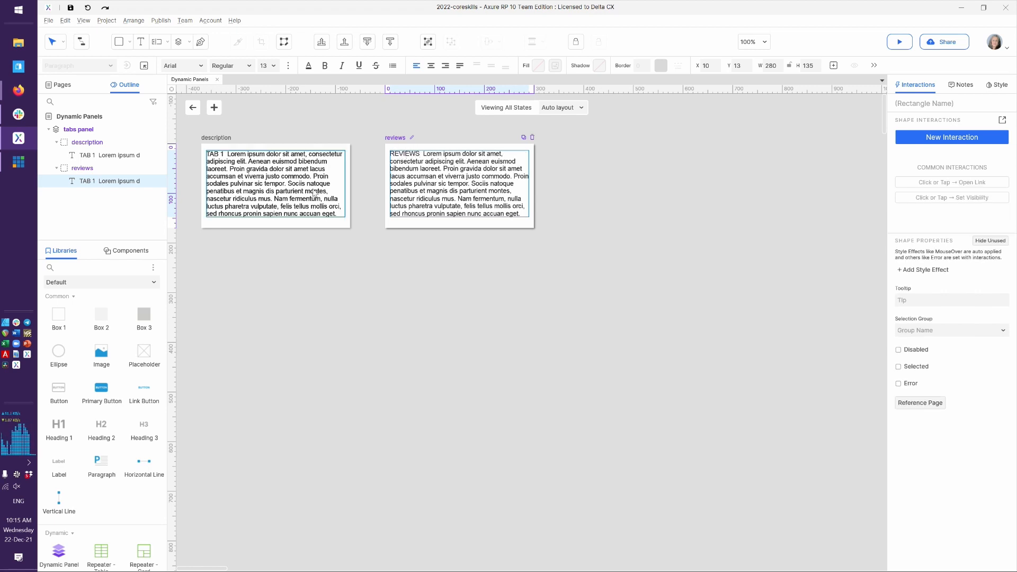
click(225, 155)
key(shift+Home)
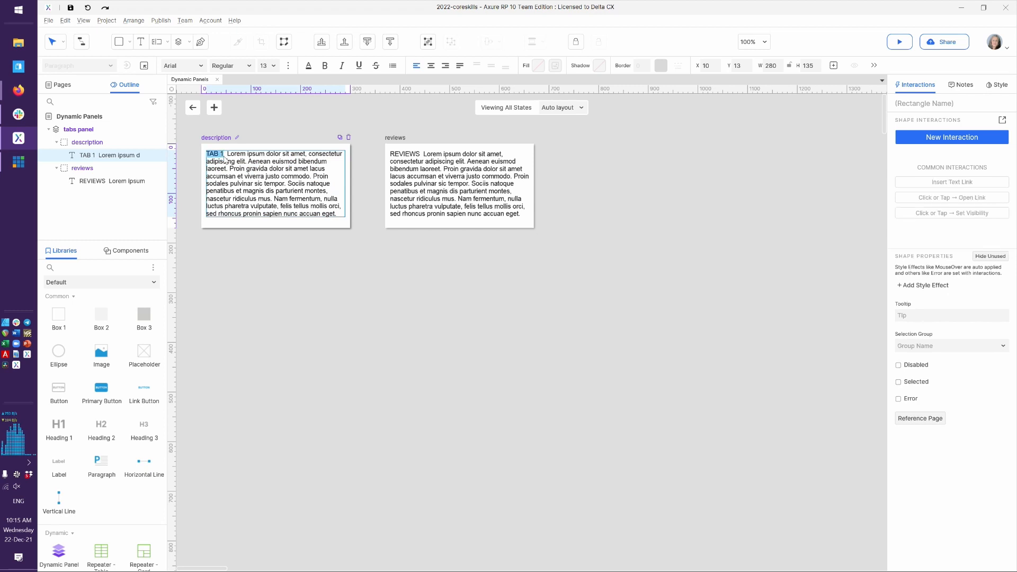
text(DESCRIPTION)
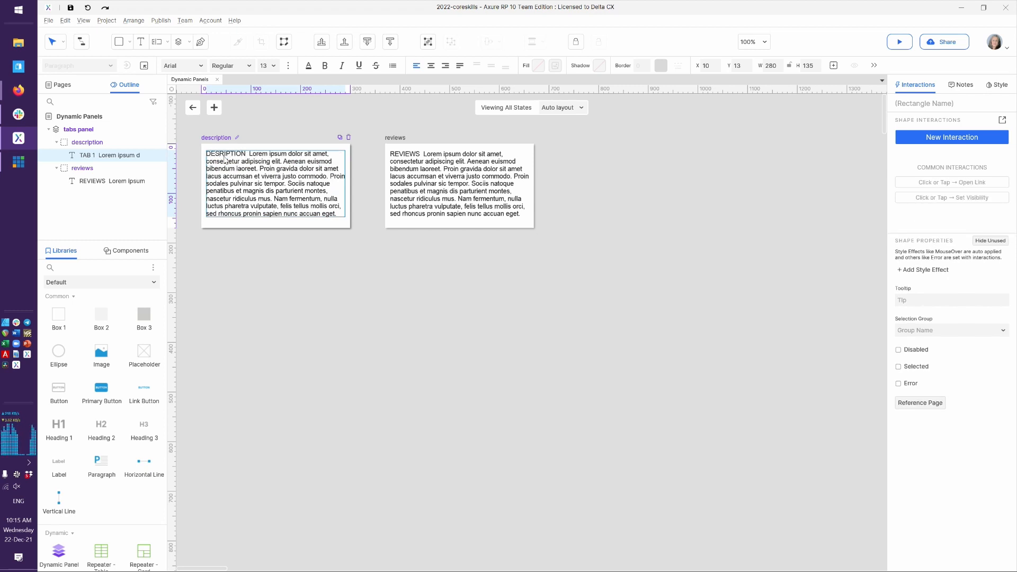
text(C)
double_click(509, 271)
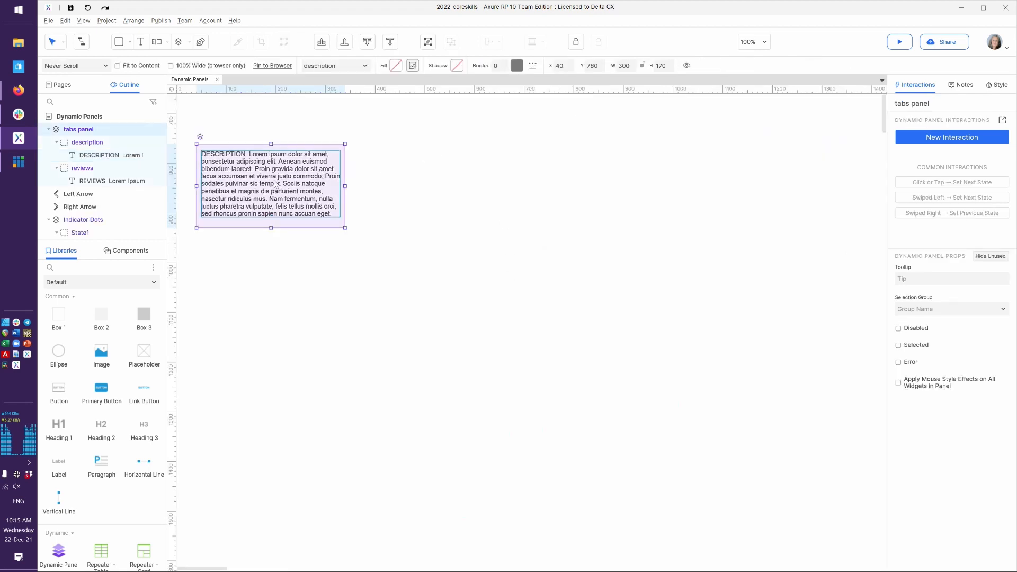
View all states of the tabs panel again, duplicate the description state and name the copy "ingredients"
click(200, 137)
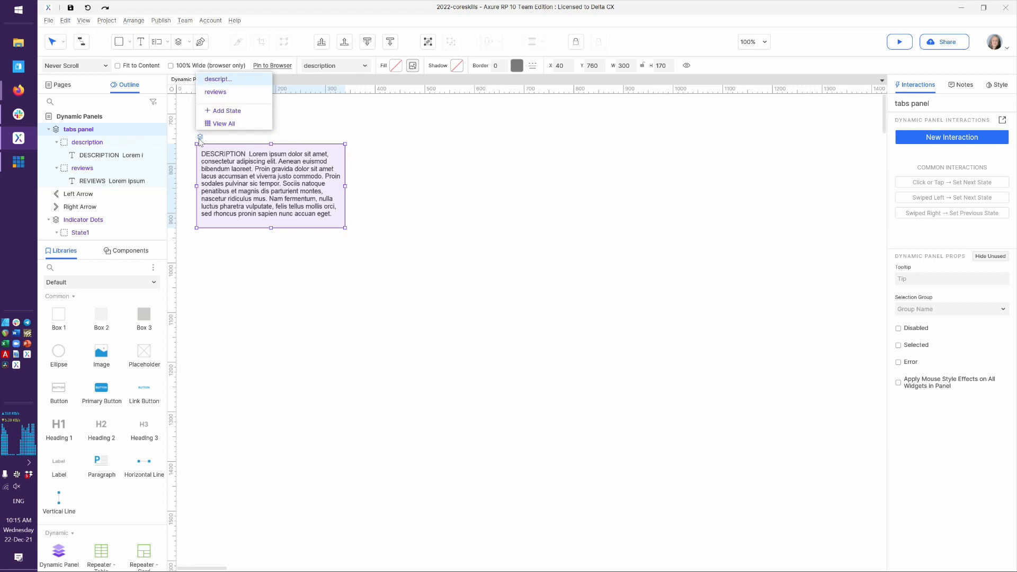
click(216, 124)
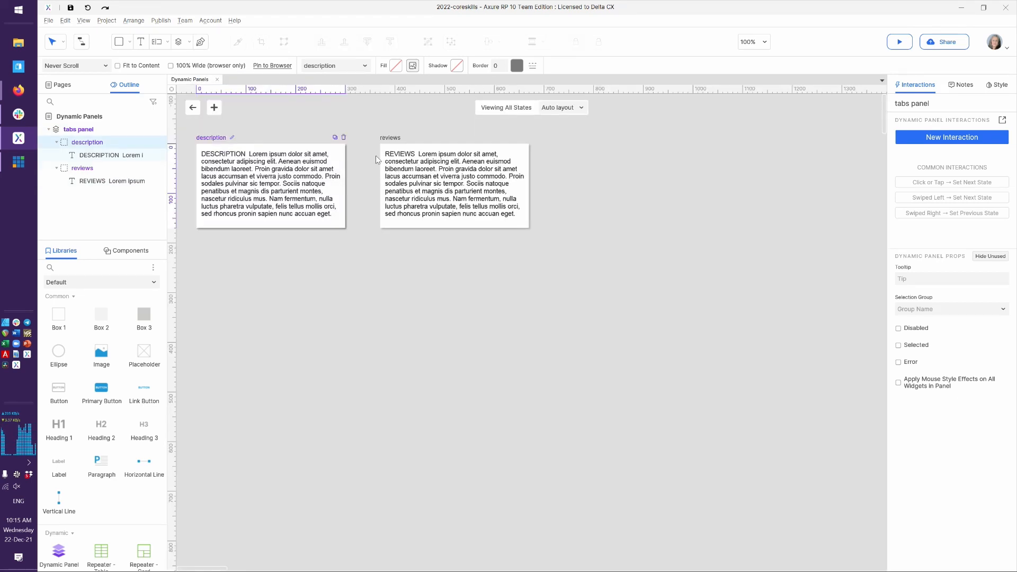
click(335, 137)
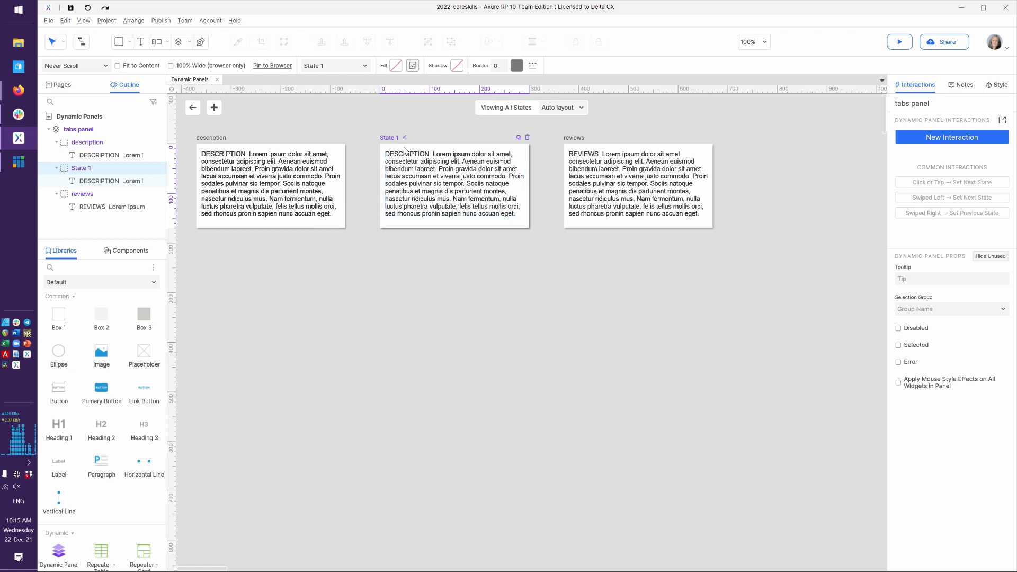
double_click(390, 139)
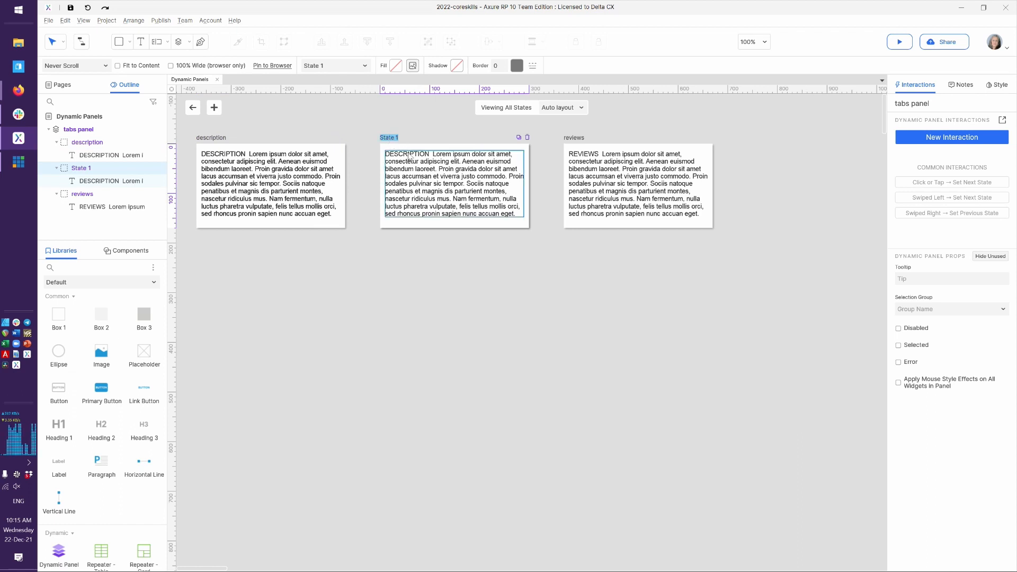
text(ingredients)
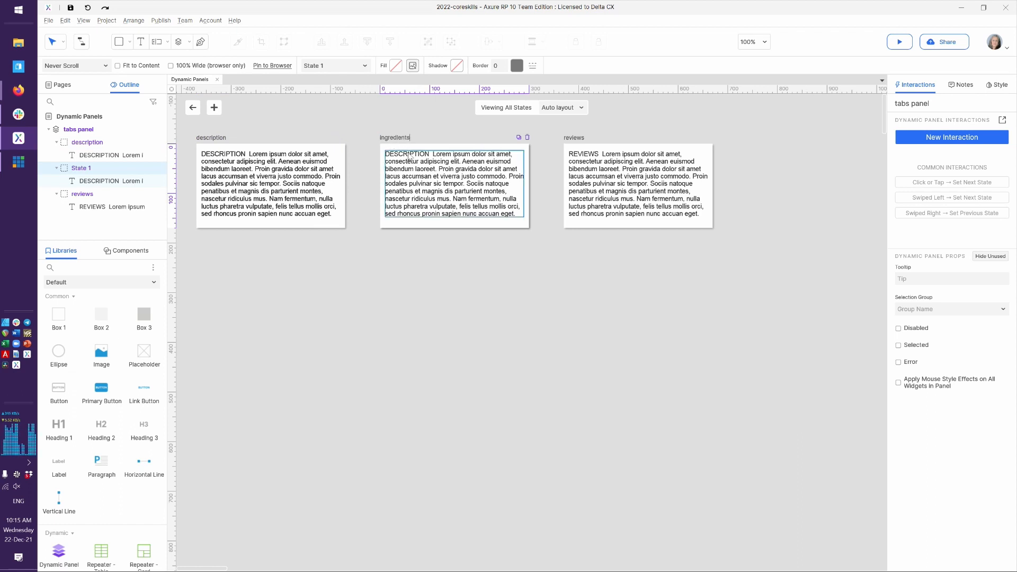
Replace the word "DESCRIPTION" with "INGREDIENTS" in the paragraph of the ingredients state
double_click(419, 160)
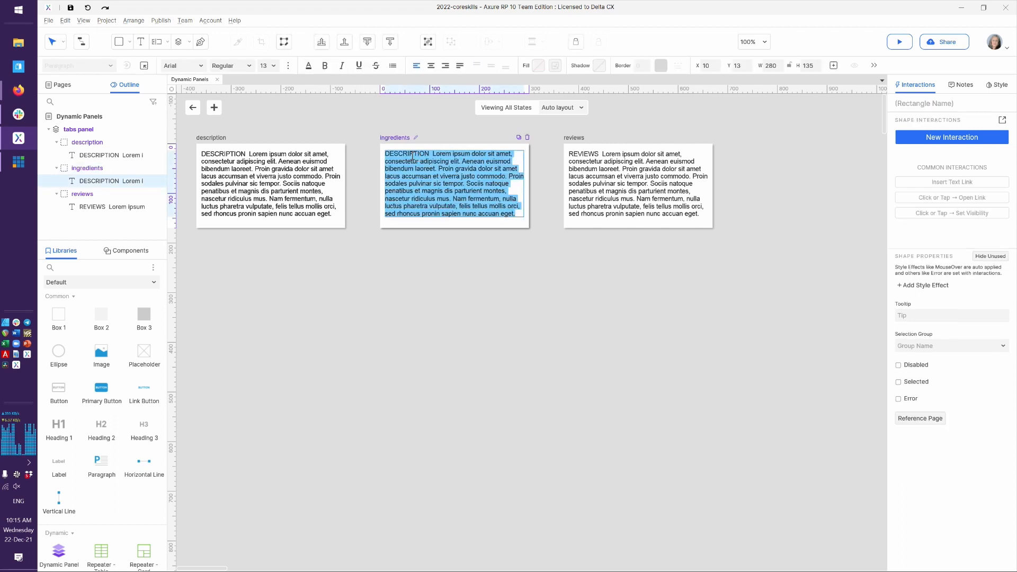
double_click(412, 157)
click(412, 157)
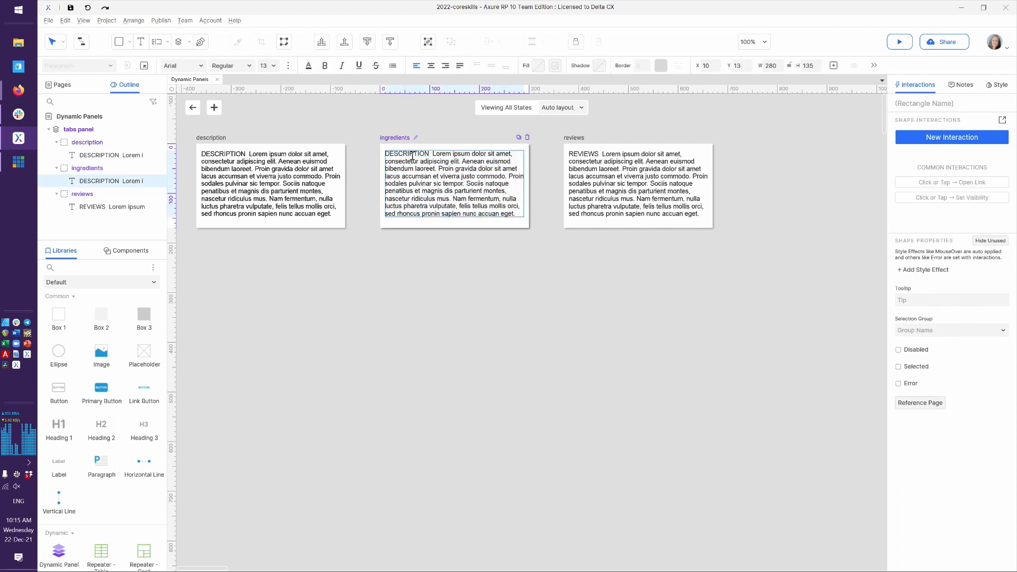
double_click(412, 158)
text(INGREDIENT)
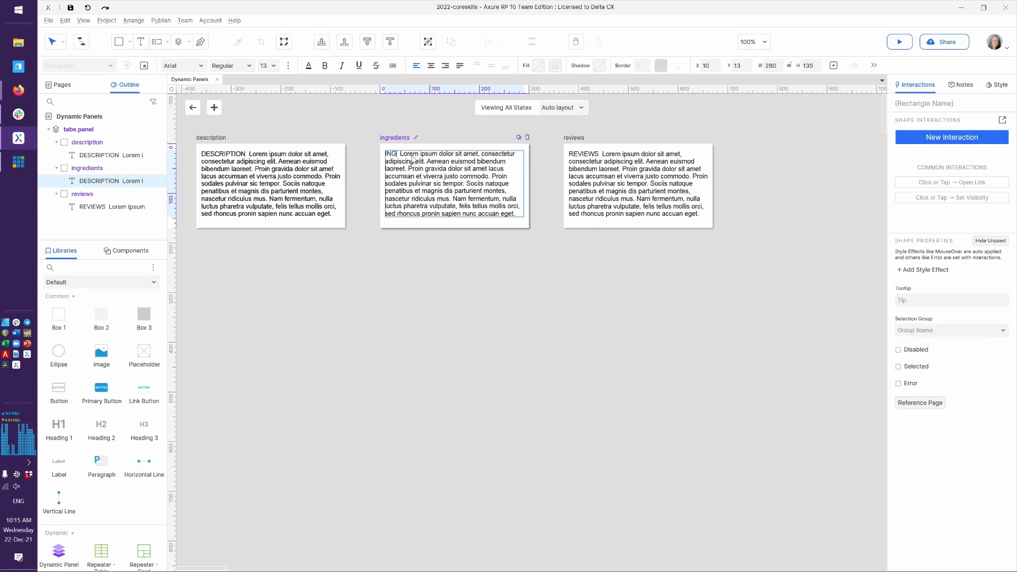
text(S)
key(Escape)
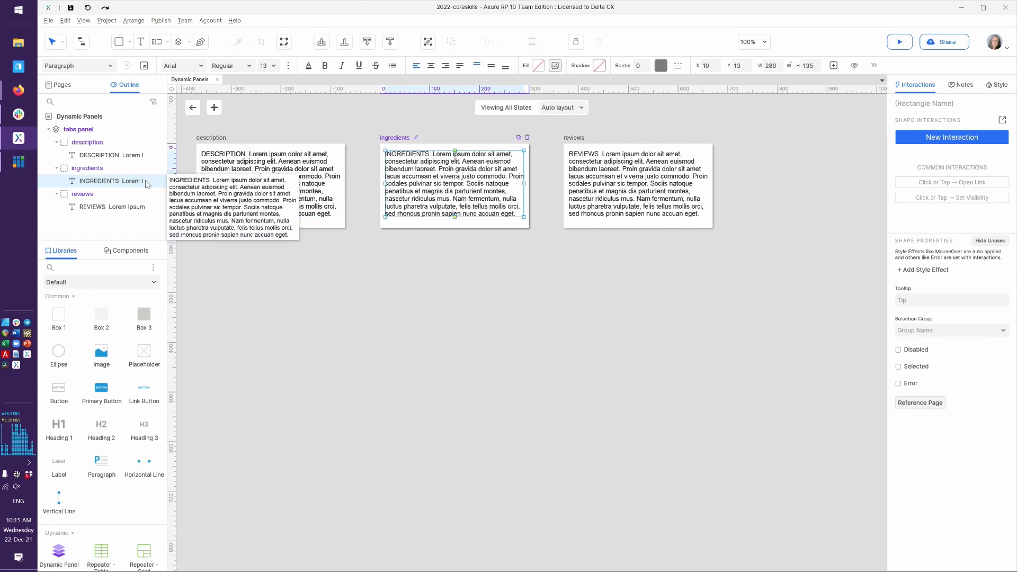
Move the ingredients state after the reviews state in the outline and go back to the page
drag(84, 173, 83, 208)
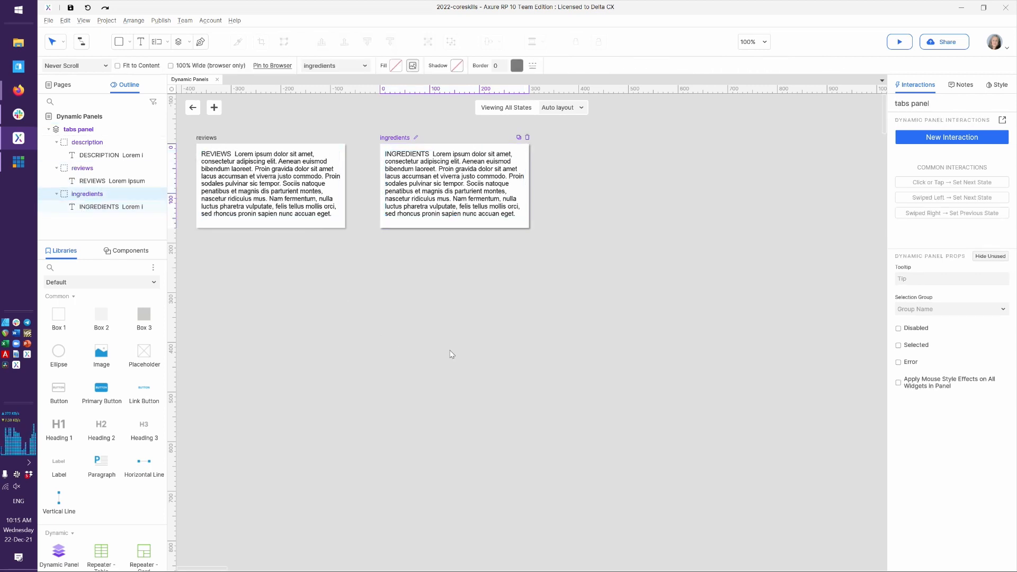
scroll(454, 291, left, 4)
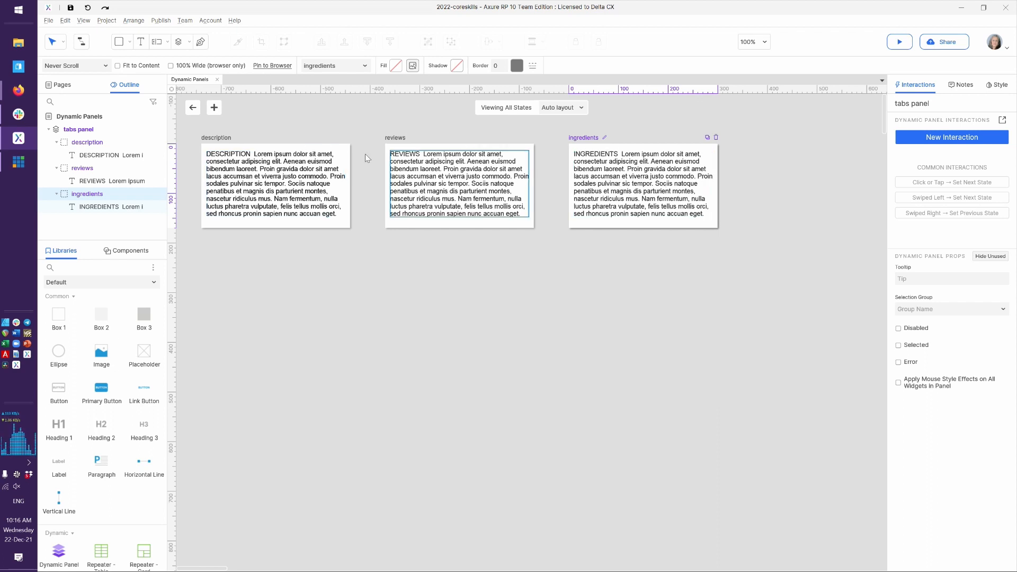
click(194, 109)
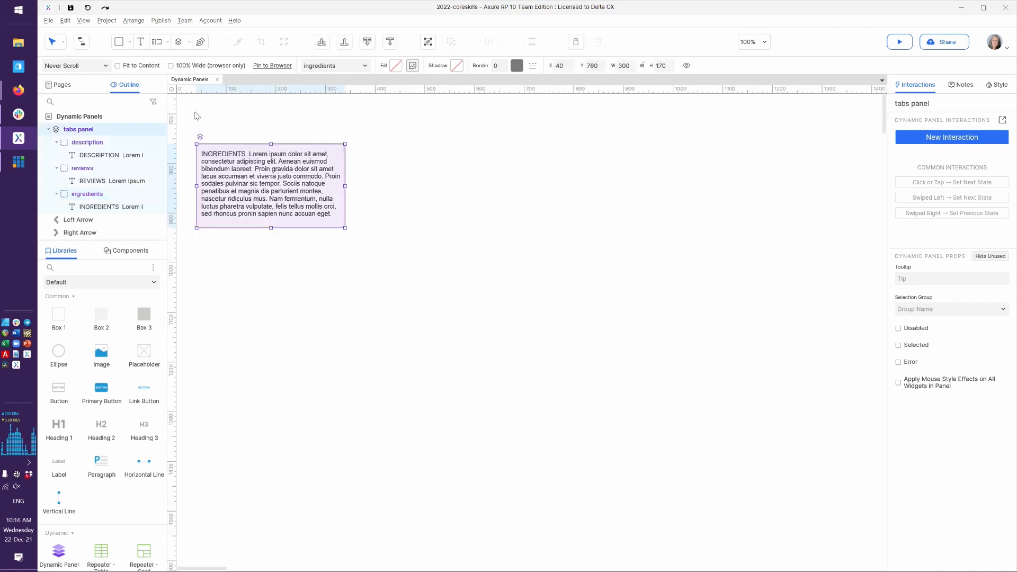
Place a Box 1 widget on the upper edge of the tabs panel at X 40, Y 721, sized 90 by 40
click(303, 291)
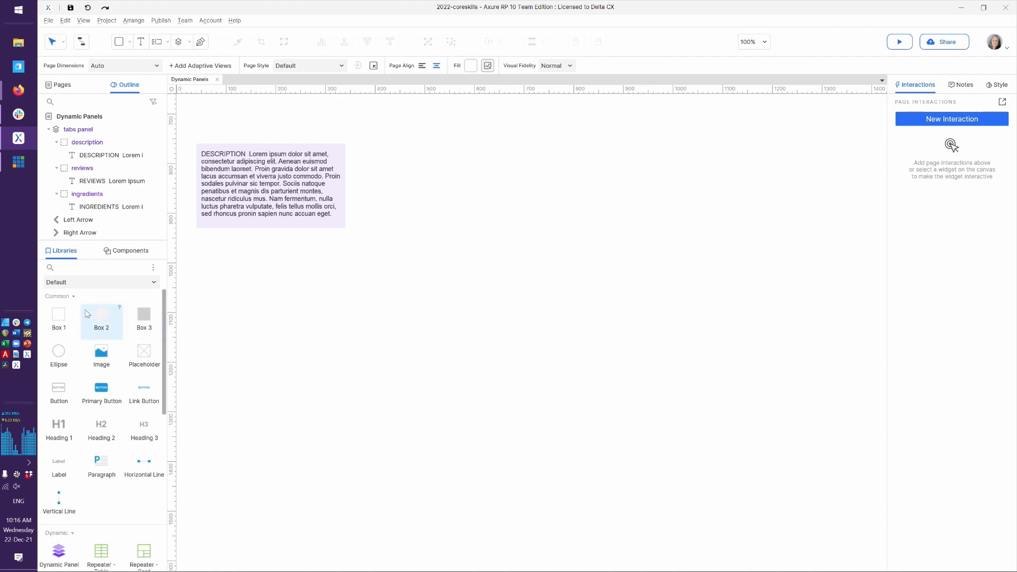
drag(169, 294, 392, 341)
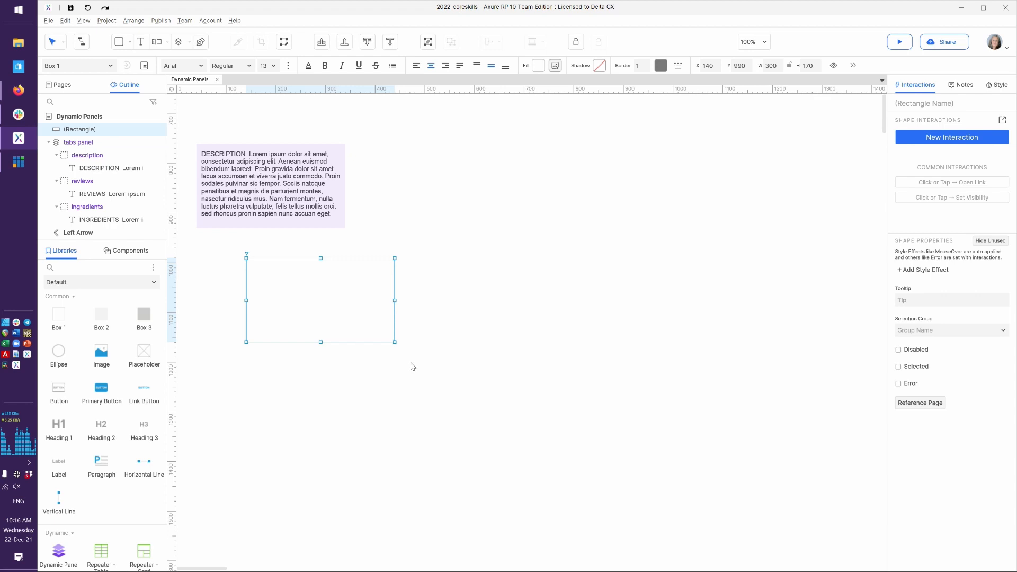
drag(317, 293, 269, 160)
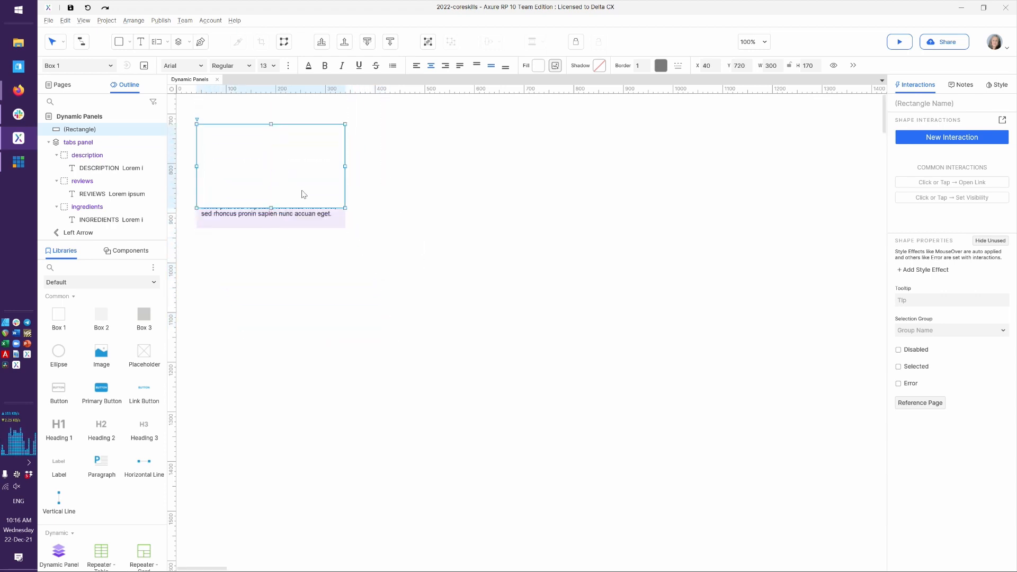
drag(345, 208, 237, 141)
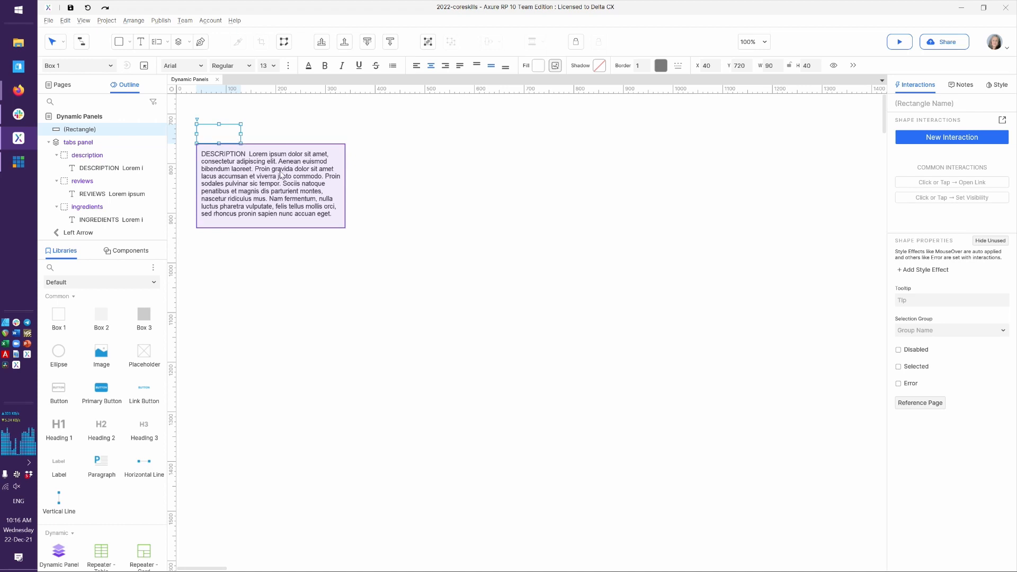
key(Down)
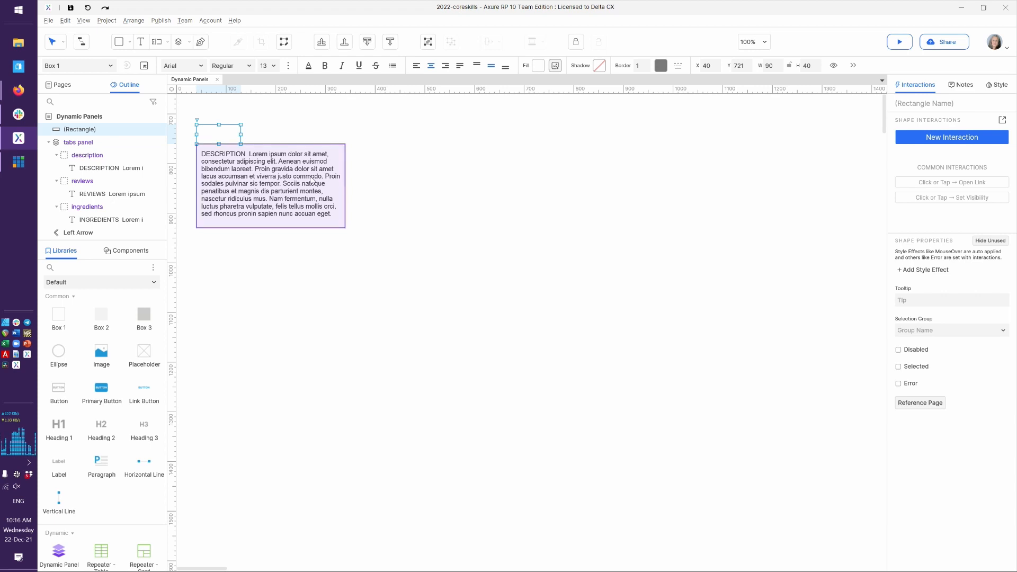
Label the new box above the tabs panel "Tab 1"
double_click(226, 131)
text(Tab 1)
click(285, 133)
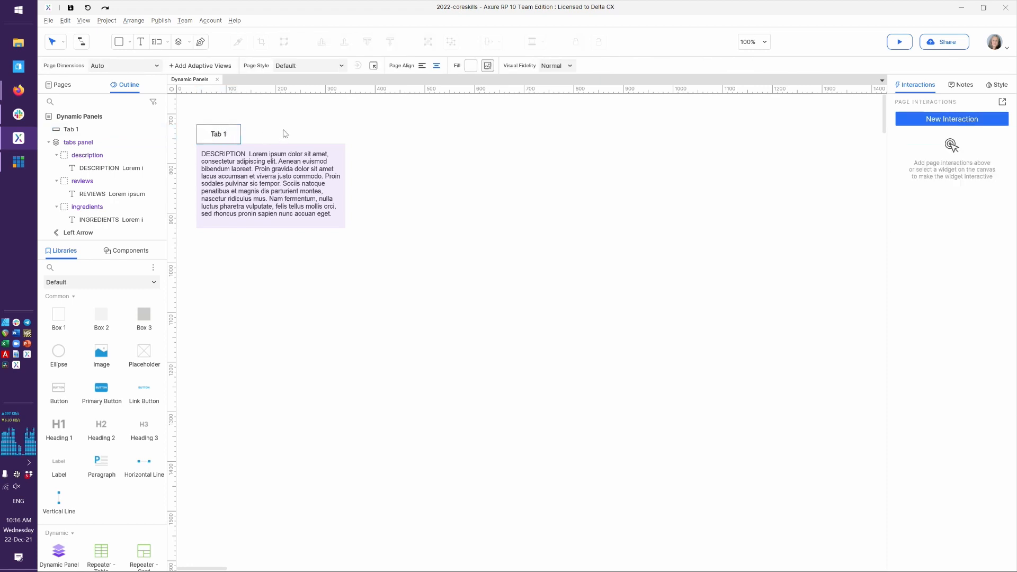
Duplicate the Tab 1 box, align the copy beside it above the panel and relabel it "Tab 2"
click(217, 136)
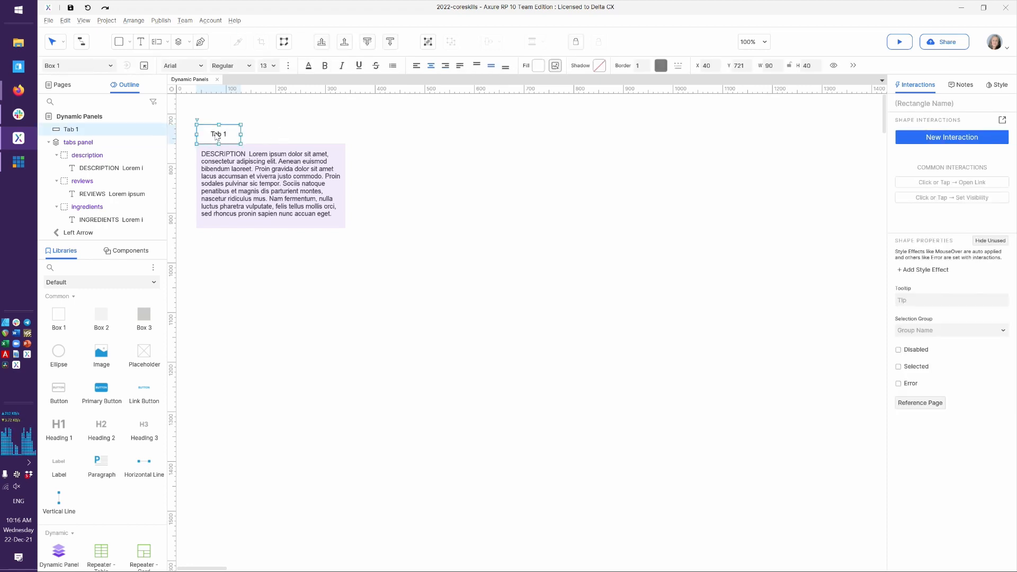
key(ctrl+d)
drag(218, 138, 264, 133)
double_click(271, 135)
key(BackSpace)
text(2)
click(345, 136)
Paste another copy of the tab box, align it with the panel's right edge at X 250, Y 721 and relabel it "Tab 3"
key(ctrl+v)
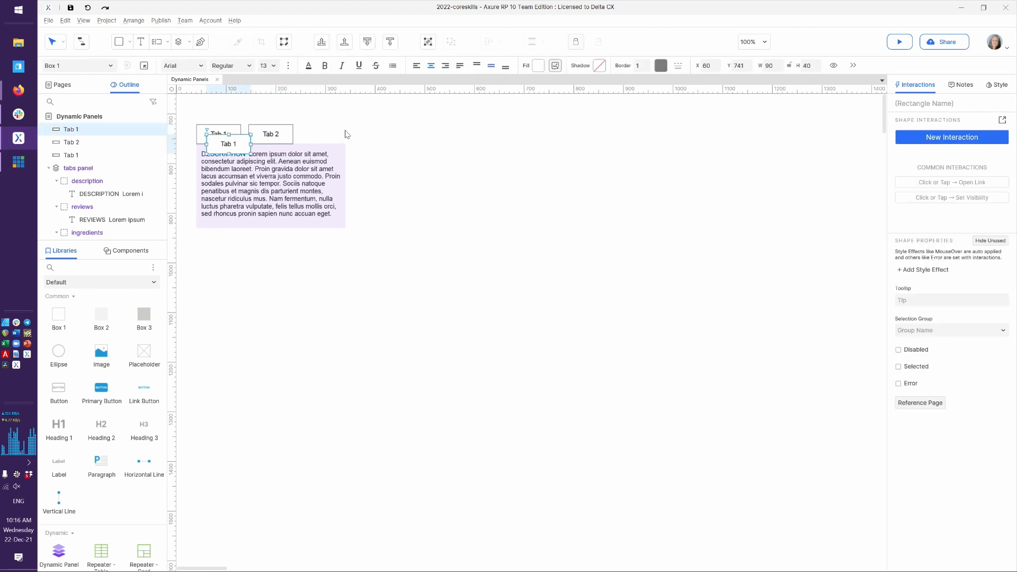
drag(228, 144, 323, 137)
double_click(329, 135)
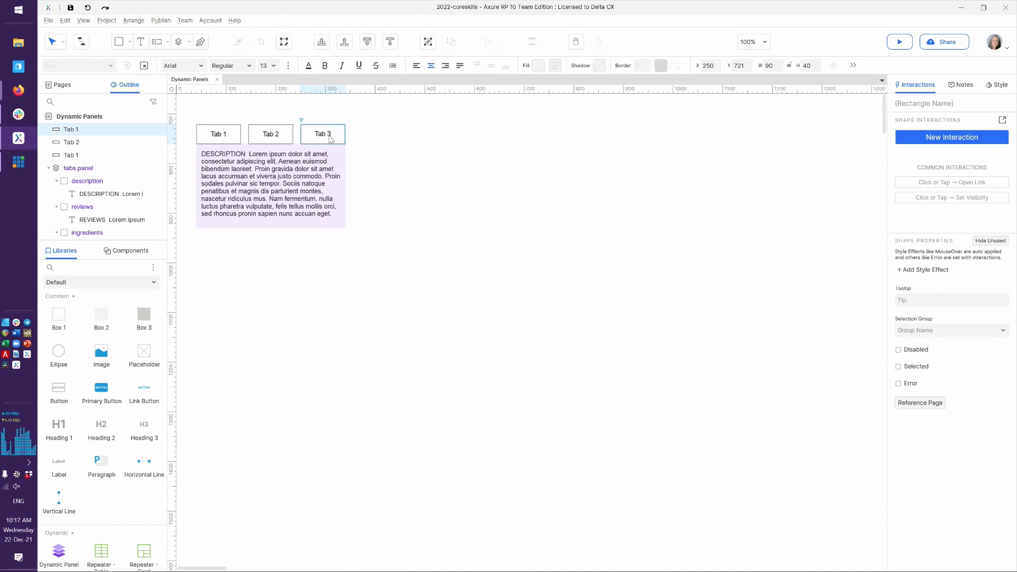
click(378, 194)
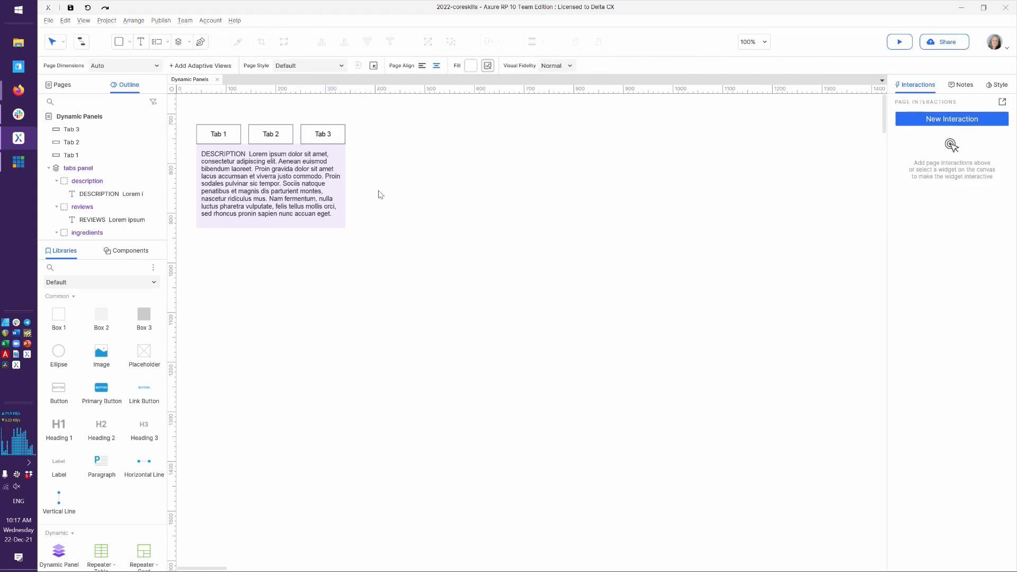
click(312, 182)
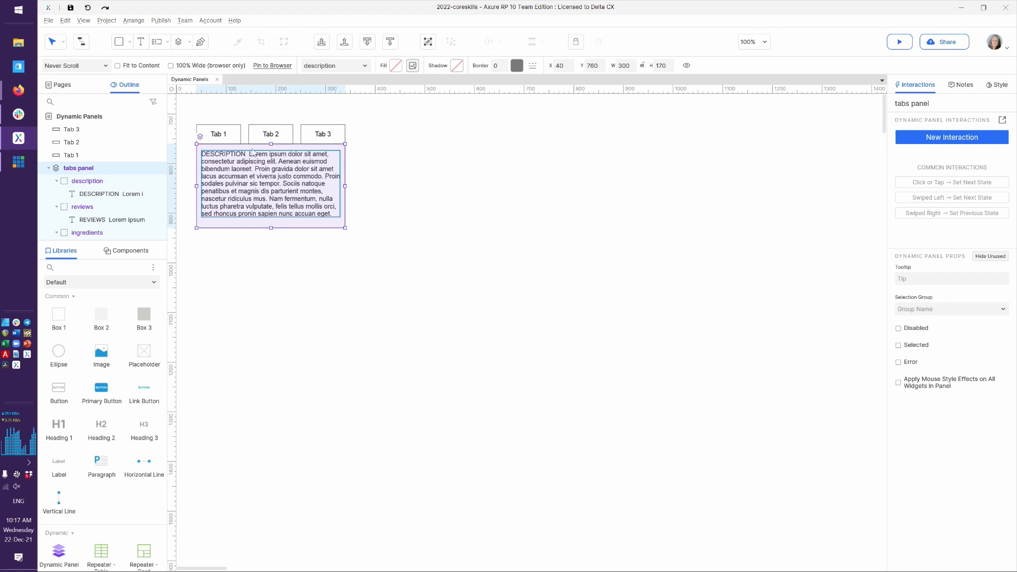
click(215, 122)
click(223, 130)
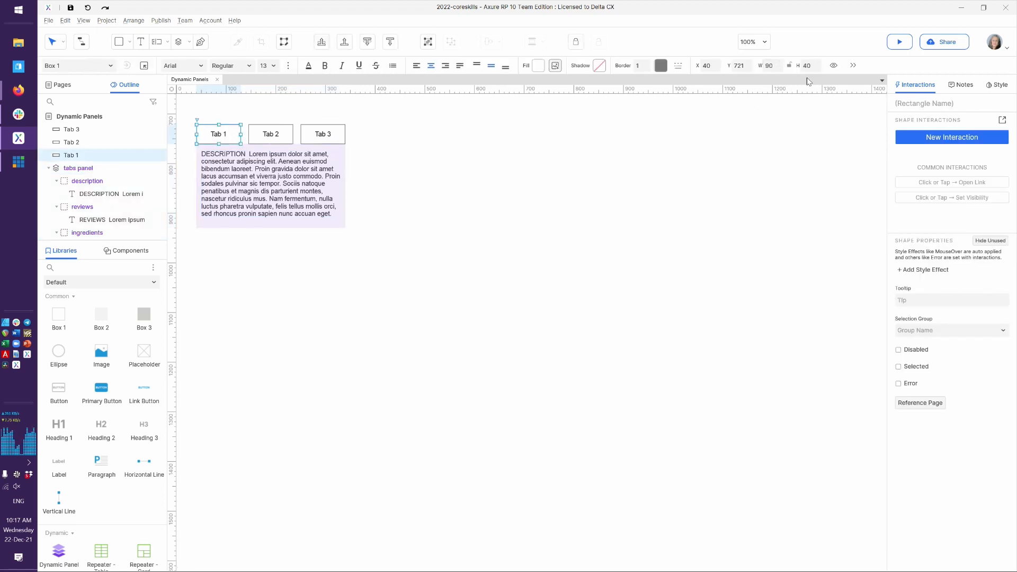
click(358, 285)
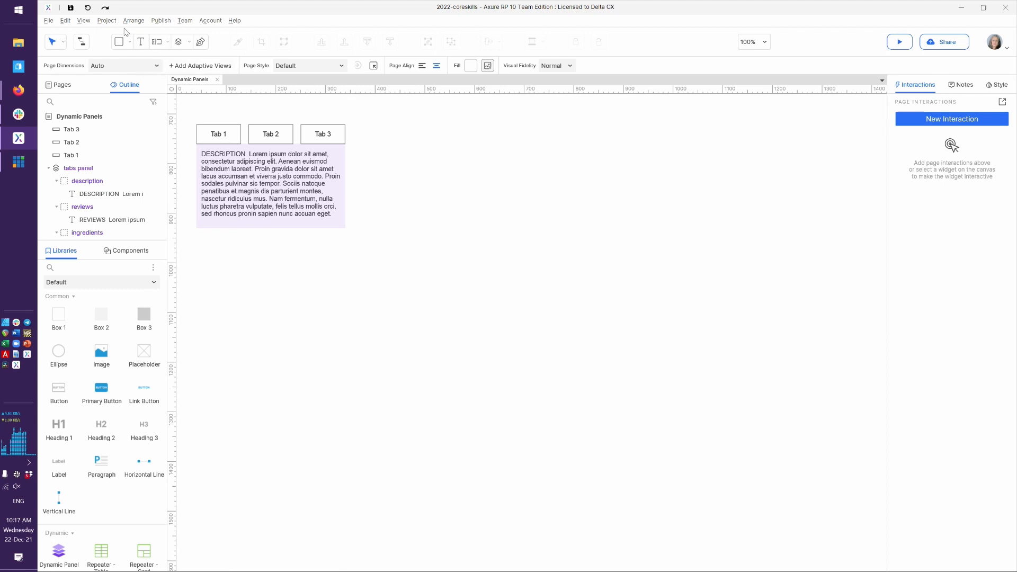
Add a widget style named "Tab unselected" directly after Pag dot selected in the Widget Style Manager
click(106, 20)
click(118, 36)
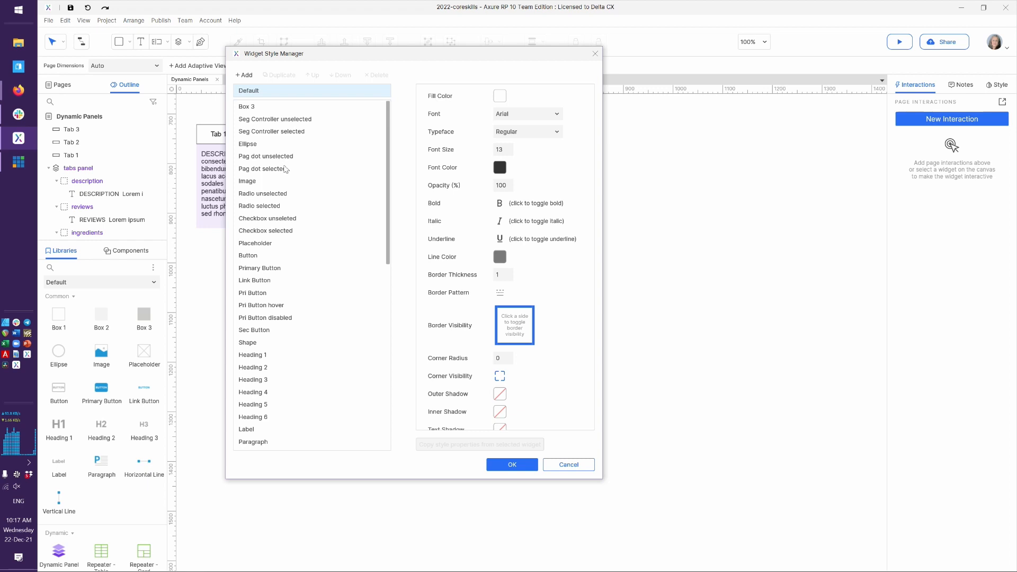
click(282, 170)
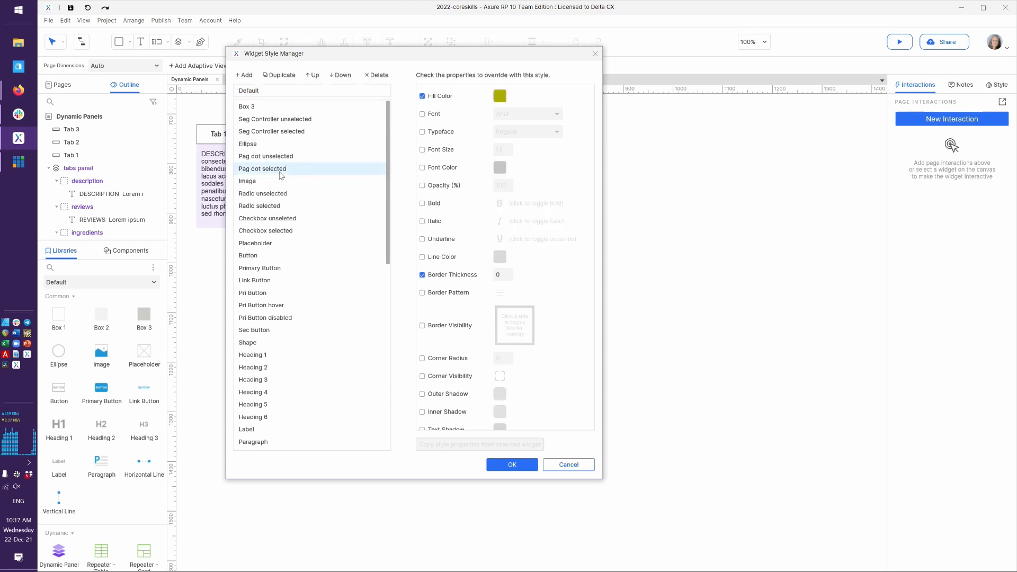
click(251, 78)
text(Tab unselected)
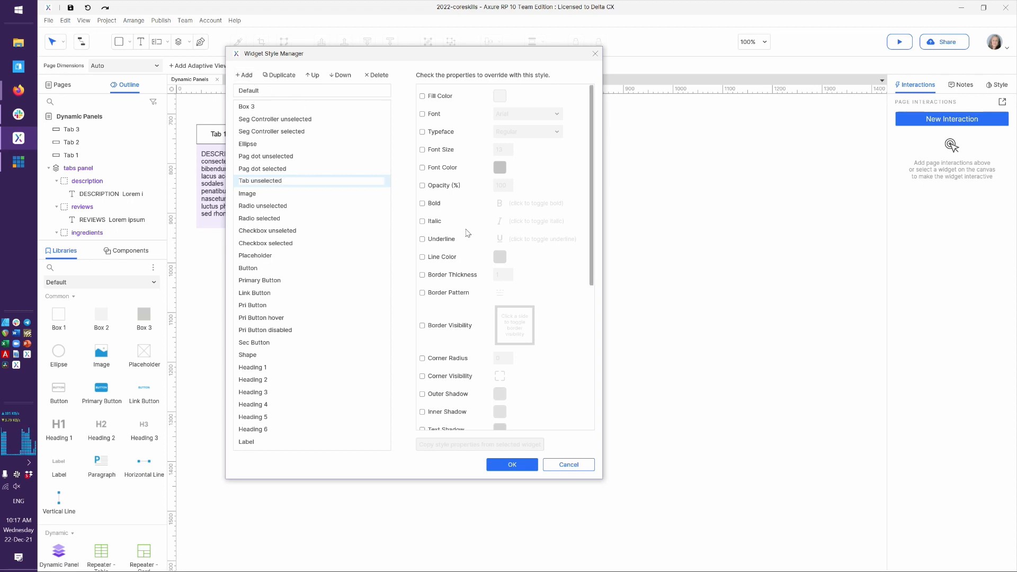
Override the Tab unselected style's font color with #366295 and include its white fill color
click(439, 167)
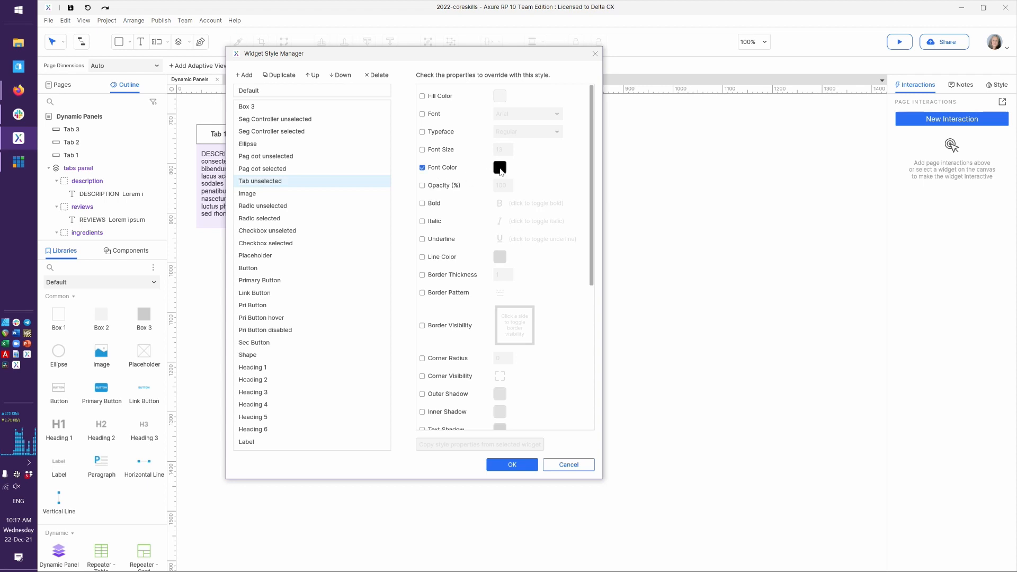
click(501, 168)
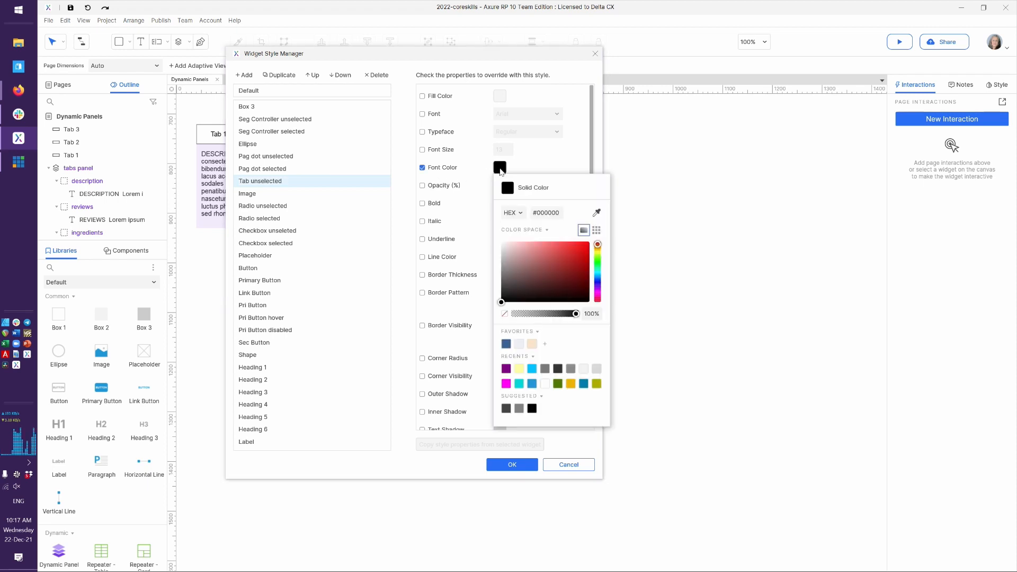
click(506, 345)
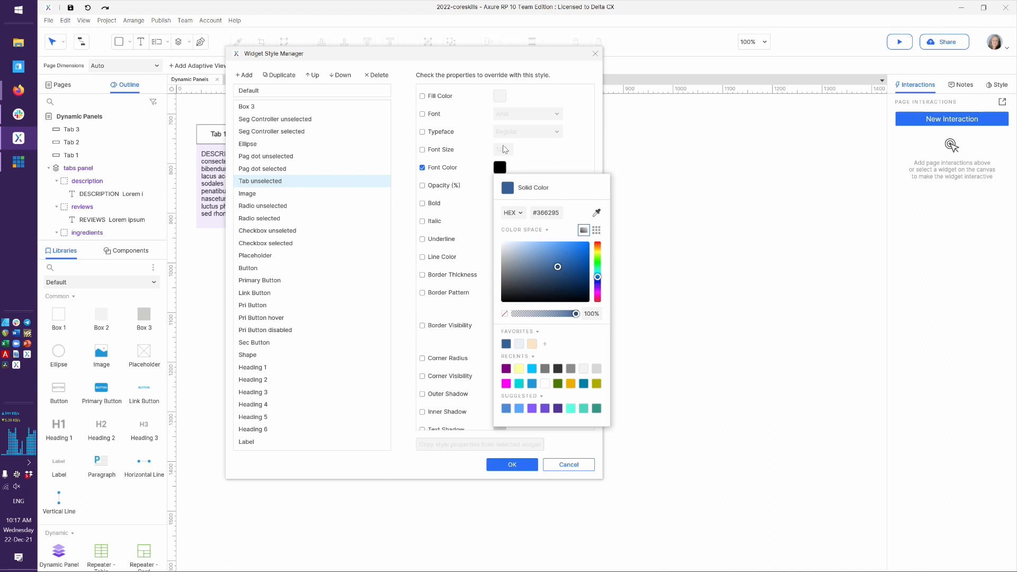
click(431, 100)
click(443, 98)
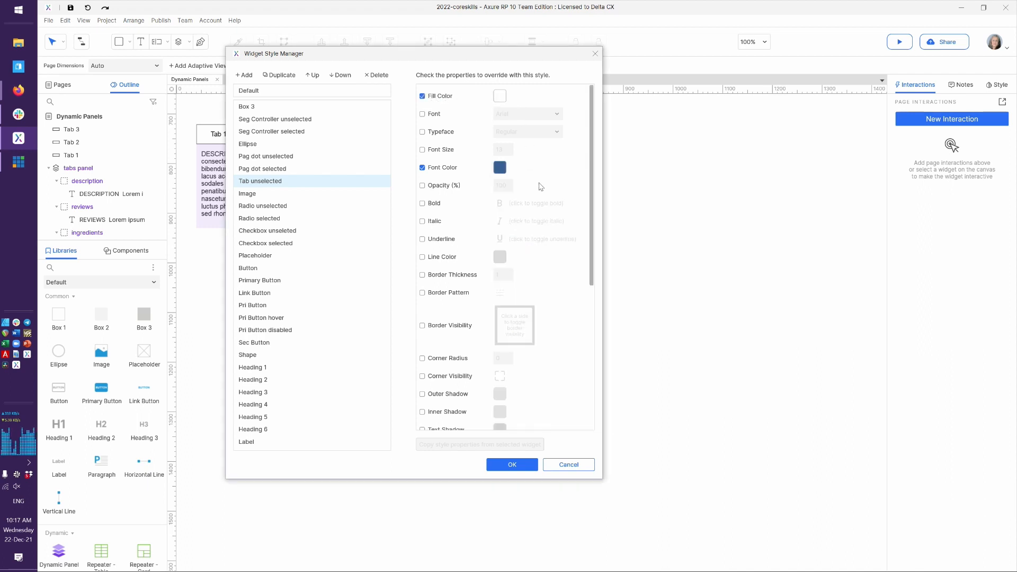
Include line color, border thickness 1, centered alignment and middle vertical alignment in the Tab unselected style
click(446, 259)
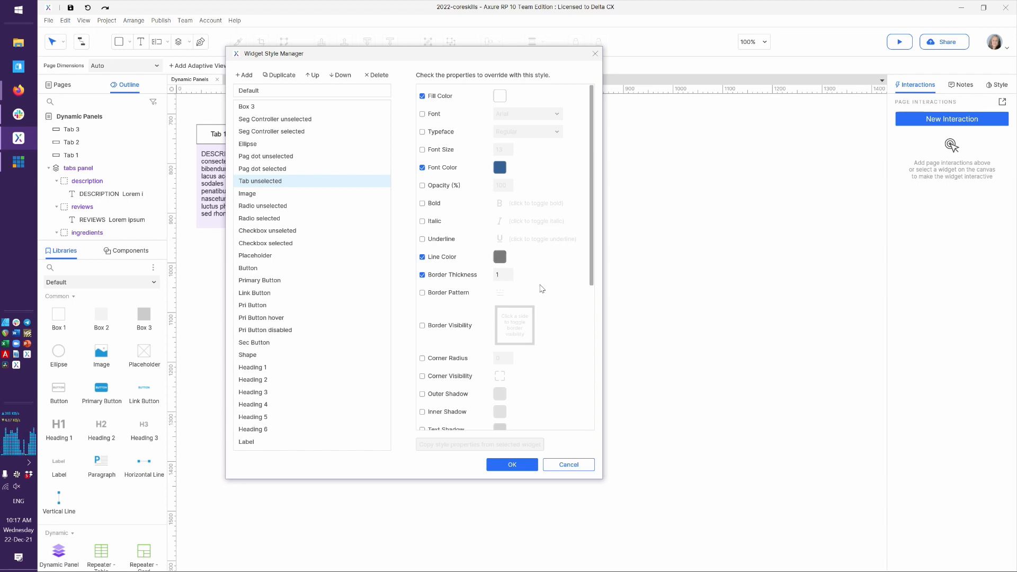
scroll(541, 288, down, 5)
click(439, 204)
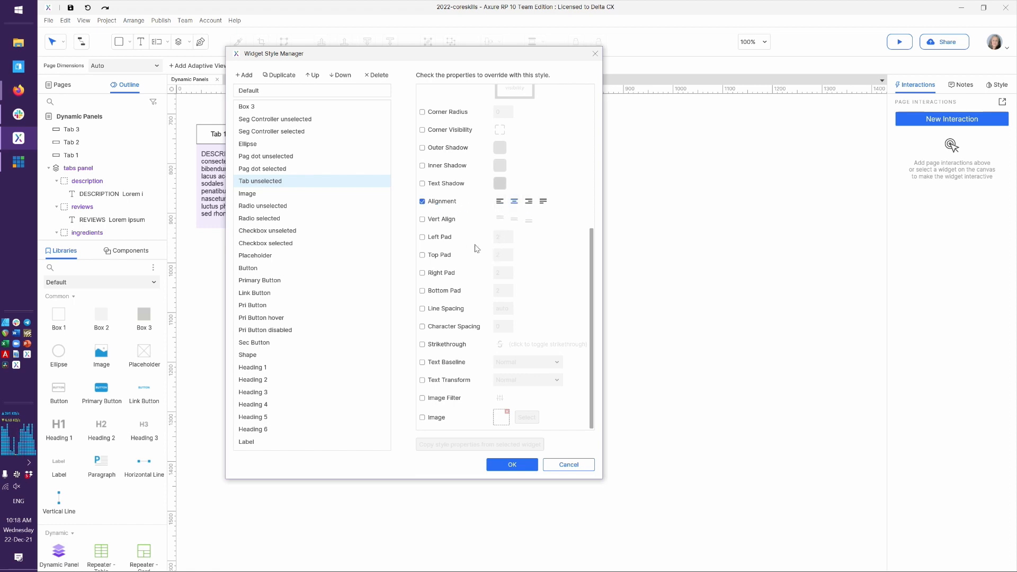
click(444, 222)
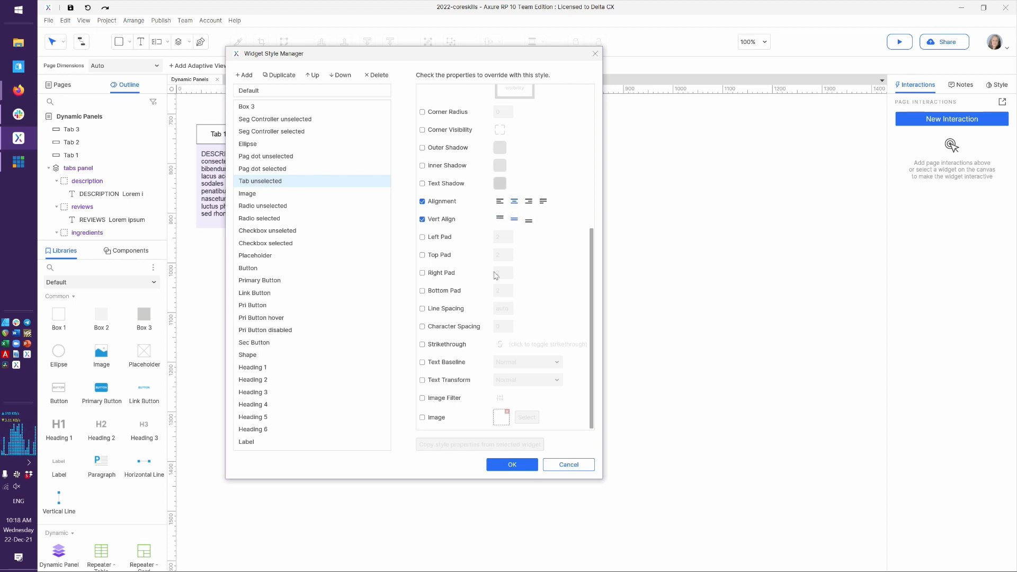
Duplicate the Tab unselected style and name the copy "Tab selected"
click(279, 77)
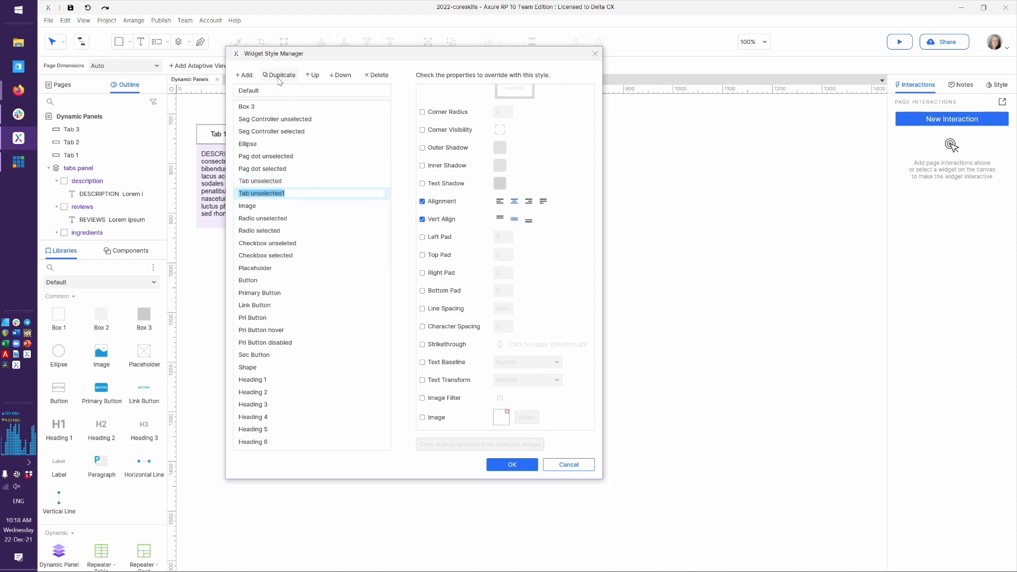
key(End)
key(BackSpace)
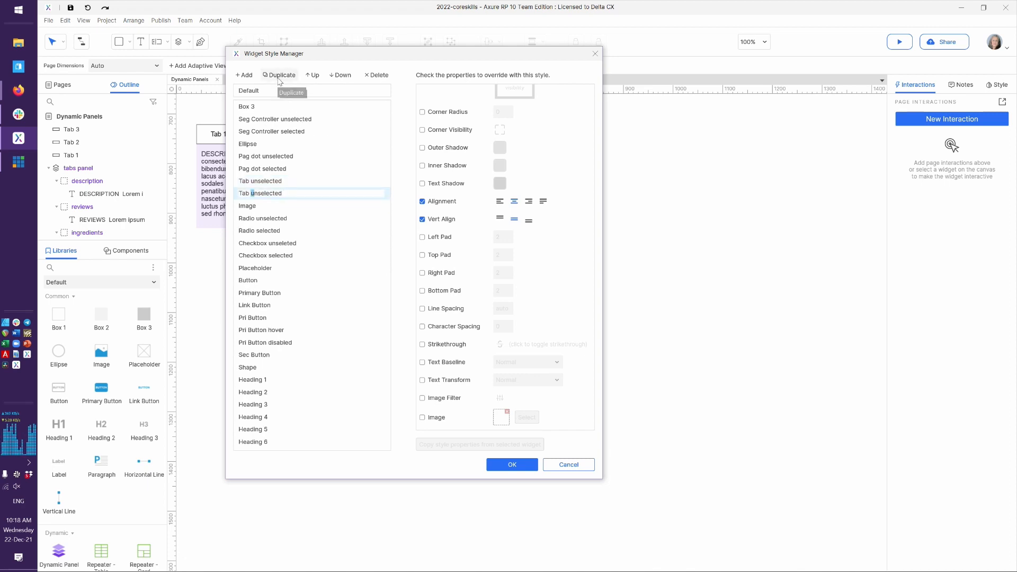
key(Delete)
key(Delete)
key(Return)
Set the Tab selected style's fill color to the bright blue from the recent colors
scroll(558, 245, up, 5)
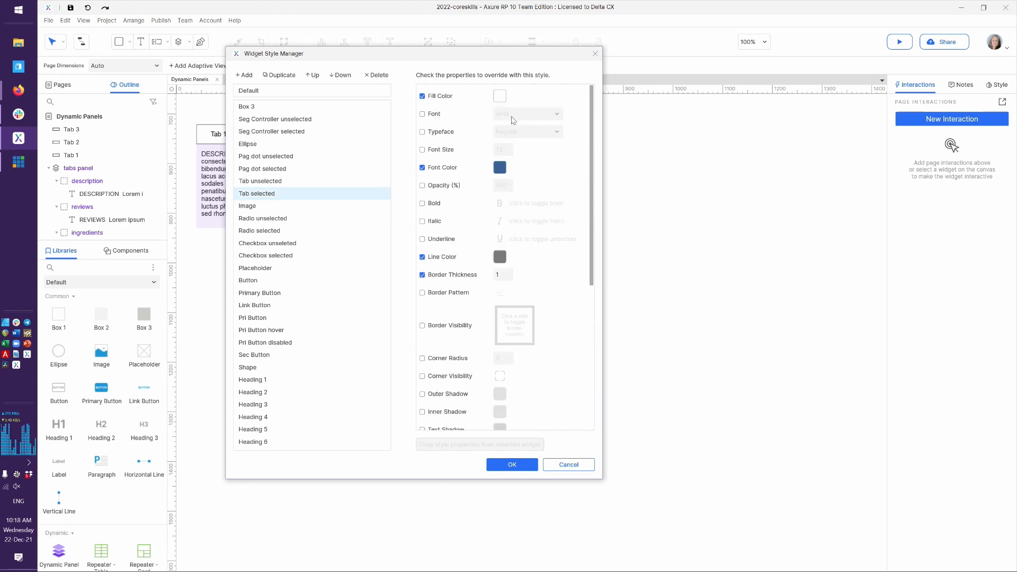
click(500, 96)
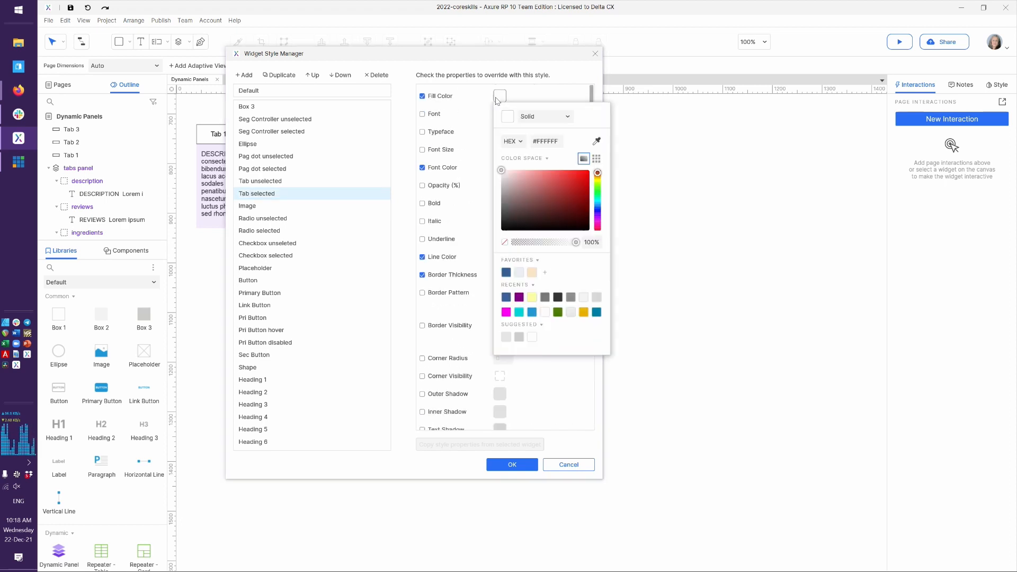
click(533, 313)
click(564, 393)
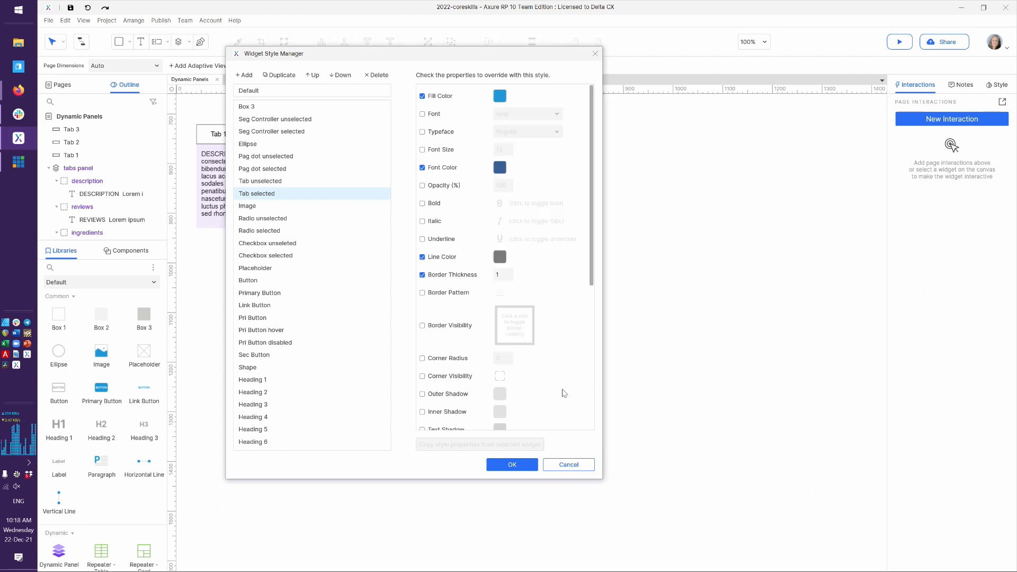
Set the Tab selected style's font color to white (#FFFFFF) and save the widget styles
click(500, 168)
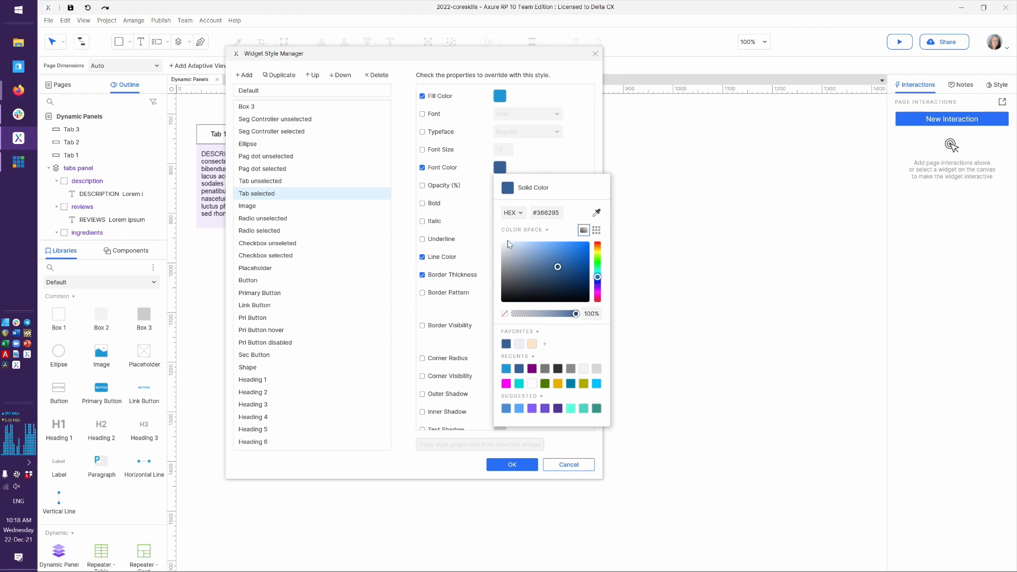
drag(507, 248, 492, 219)
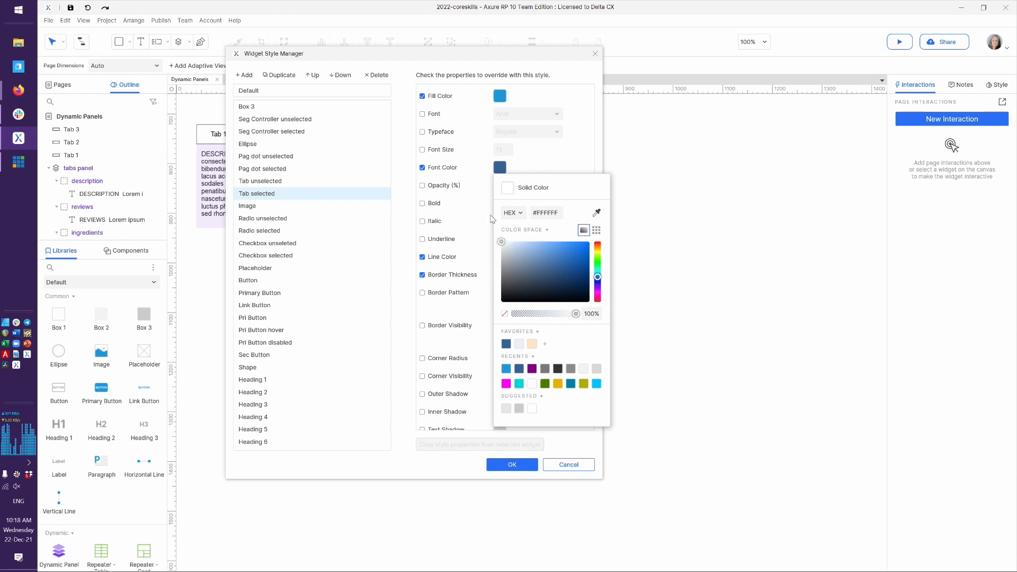
click(574, 147)
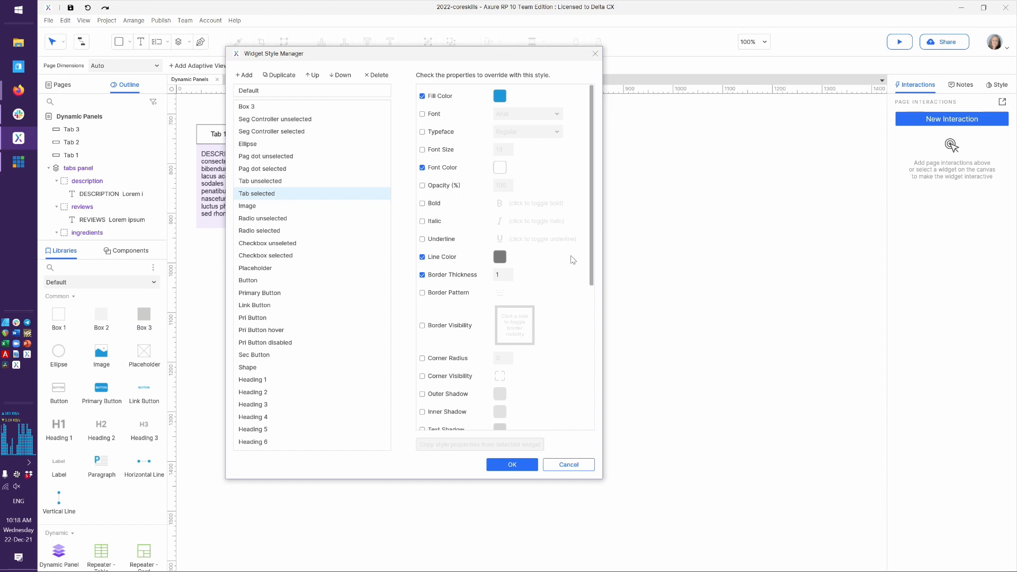
click(502, 469)
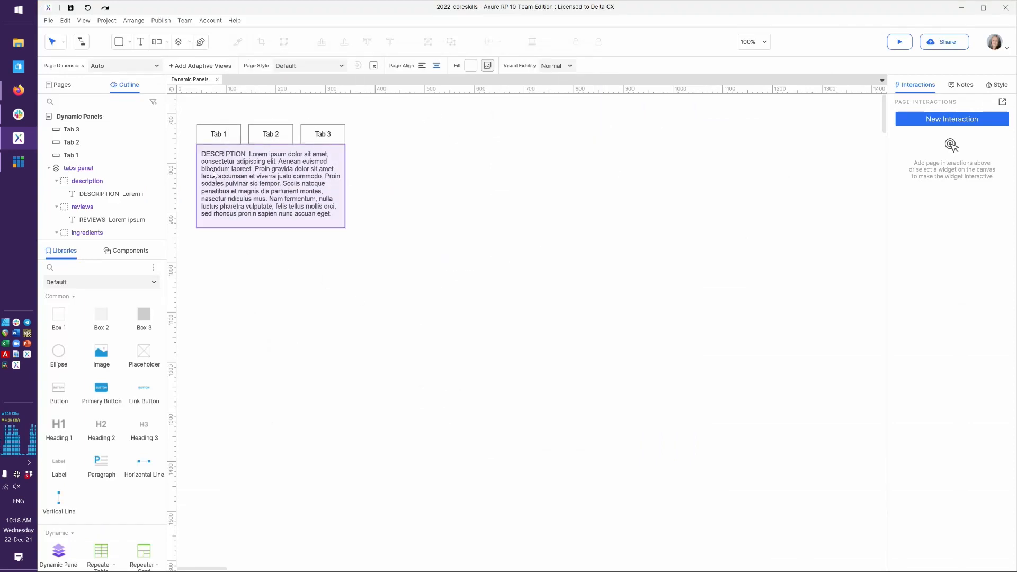
Apply the Tab unselected widget style to the Tab 1, Tab 2 and Tab 3 boxes together
drag(194, 113, 349, 144)
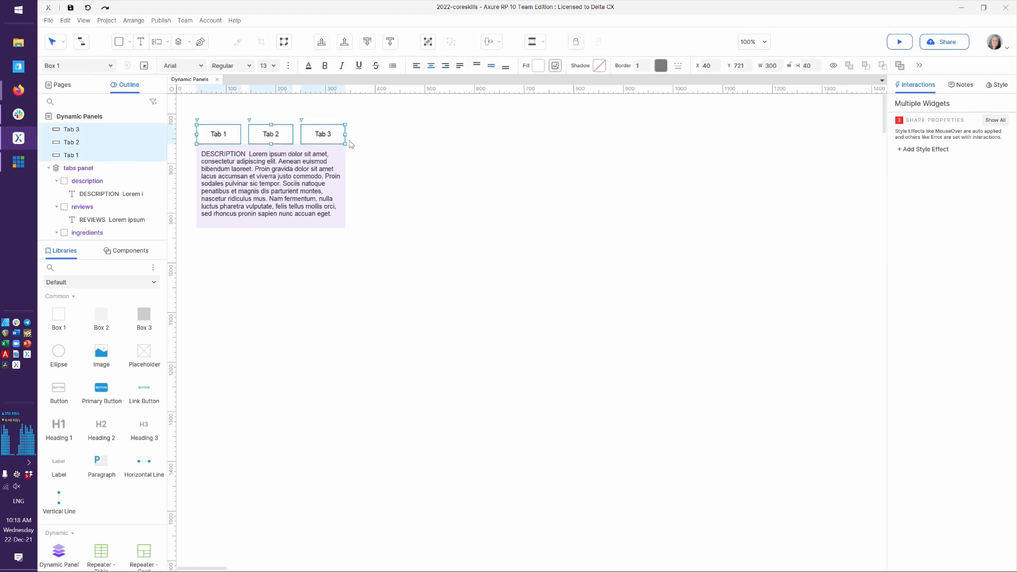
click(113, 69)
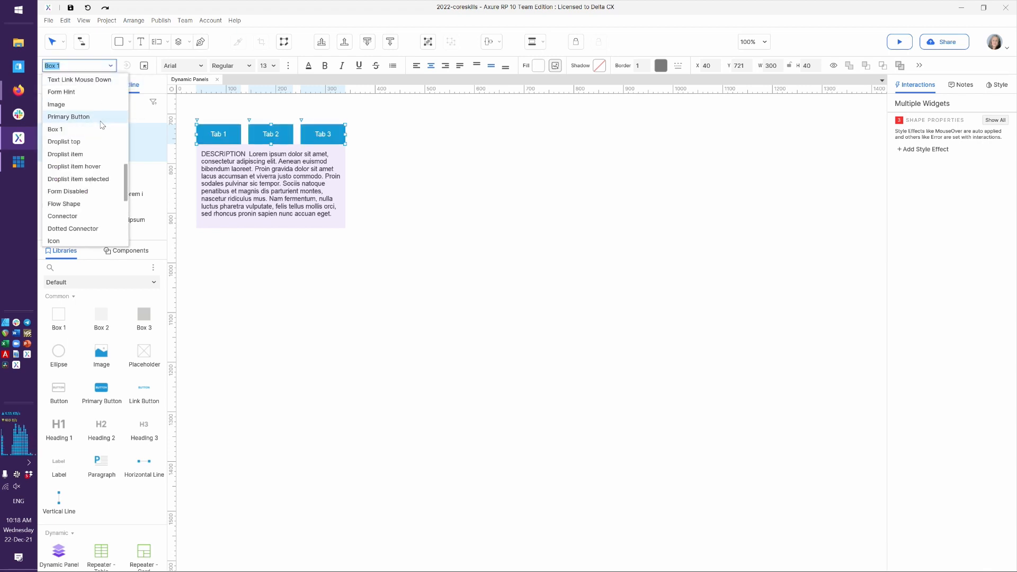
scroll(100, 122, up, 6)
scroll(101, 124, up, 3)
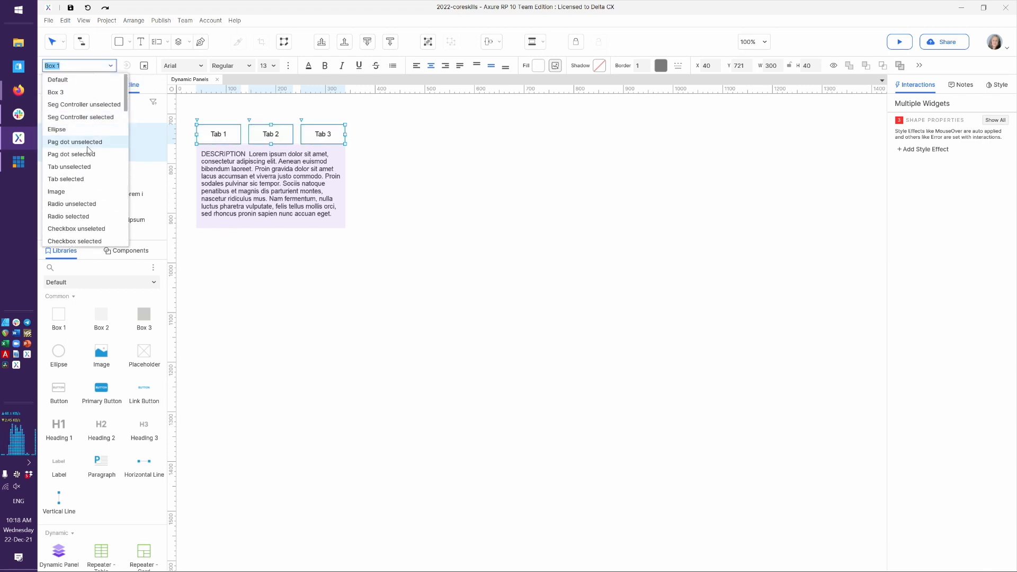
click(88, 167)
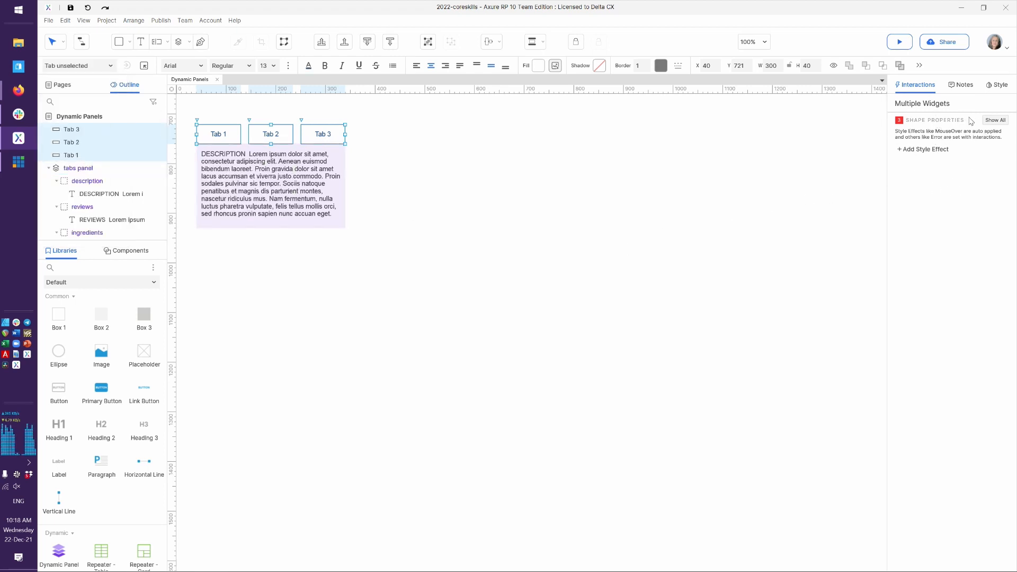
Add a Selected Style effect to all three tab boxes, using Tab selected as its widget style
click(931, 151)
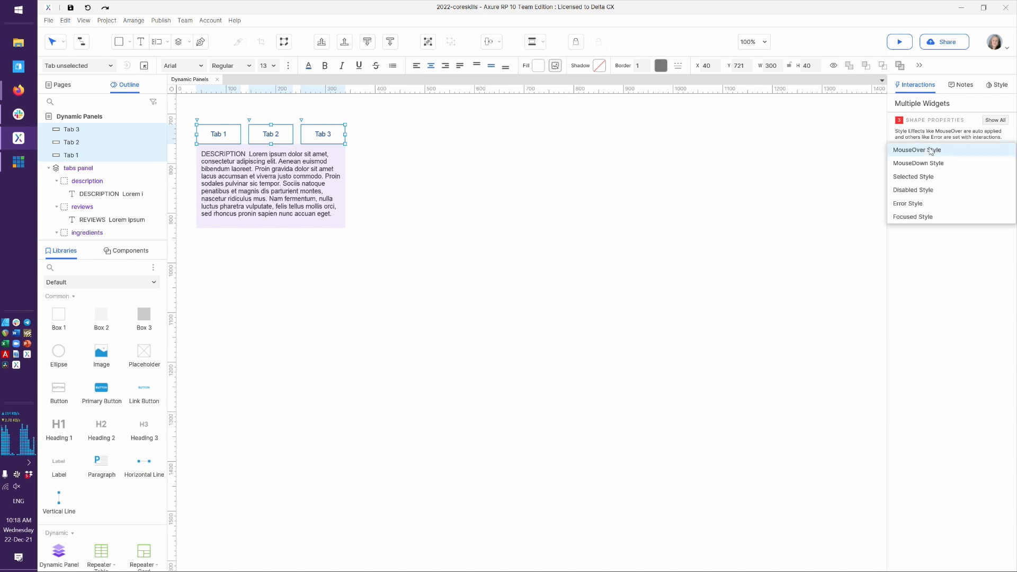
click(923, 178)
click(925, 168)
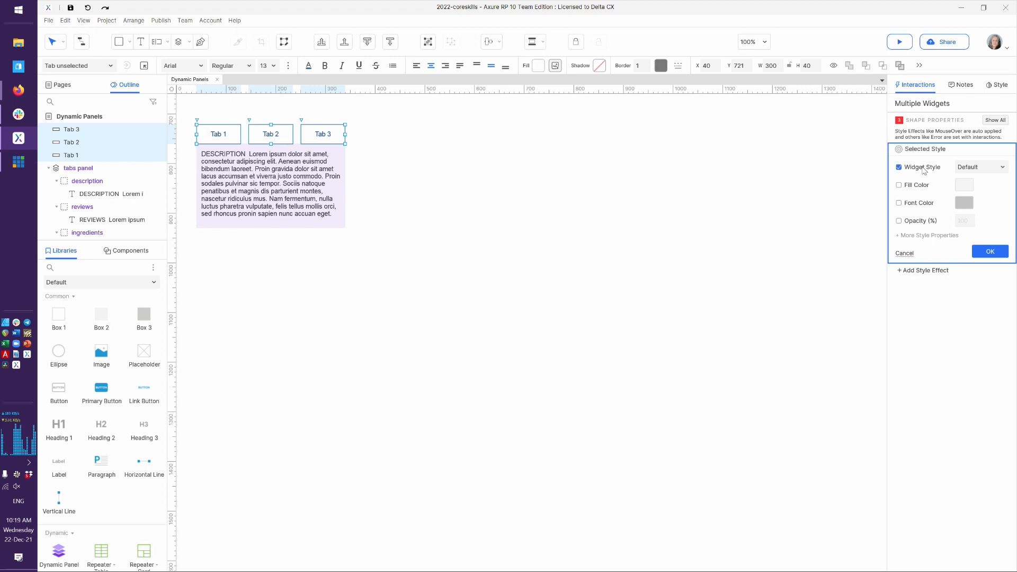
click(1003, 167)
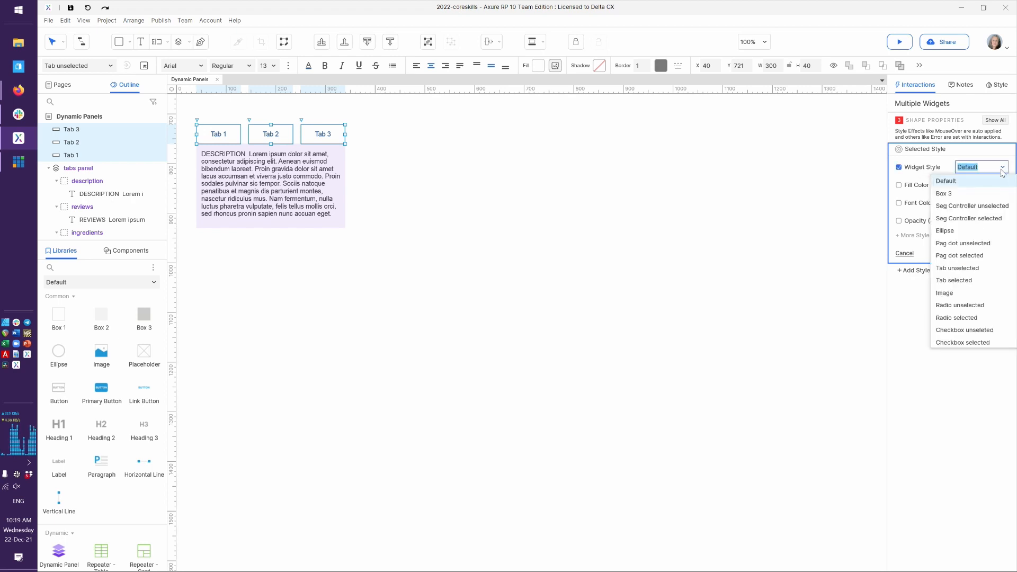
click(978, 281)
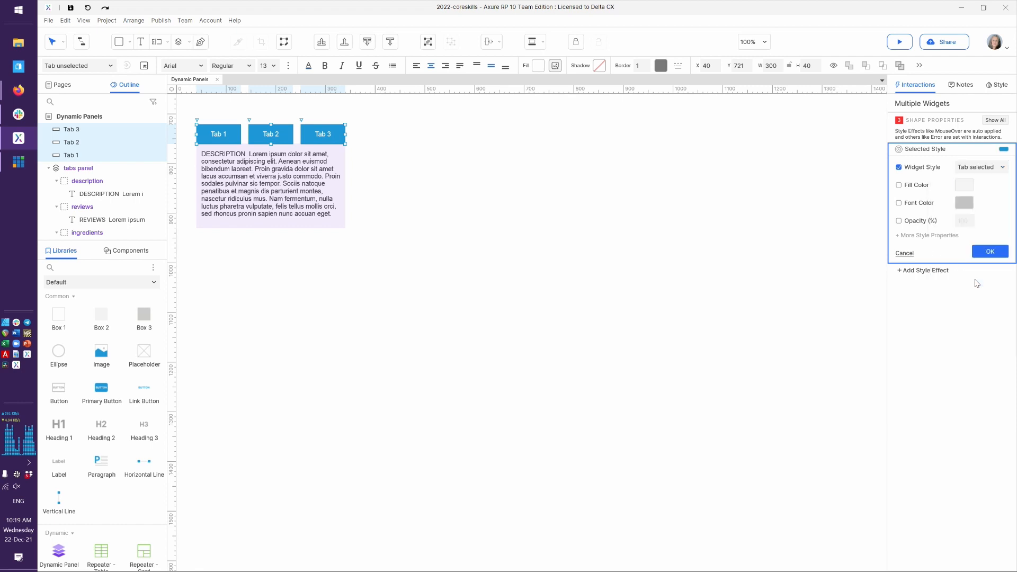
click(983, 252)
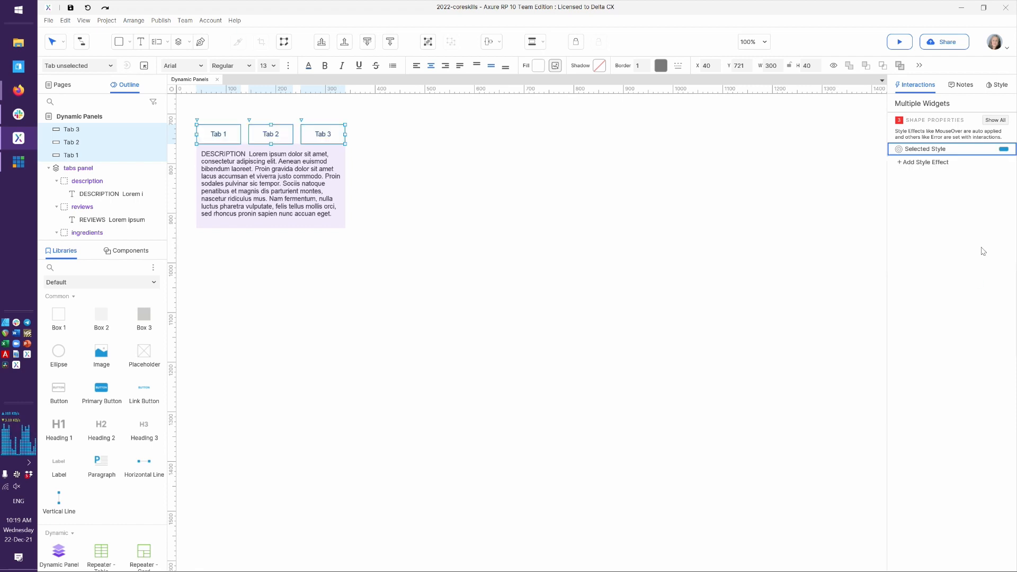
click(394, 204)
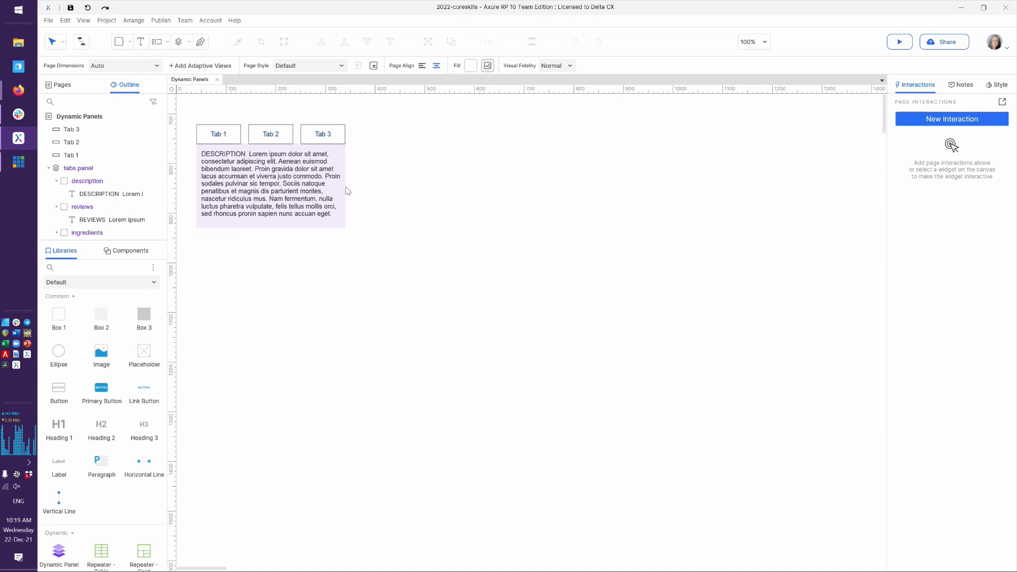
click(207, 132)
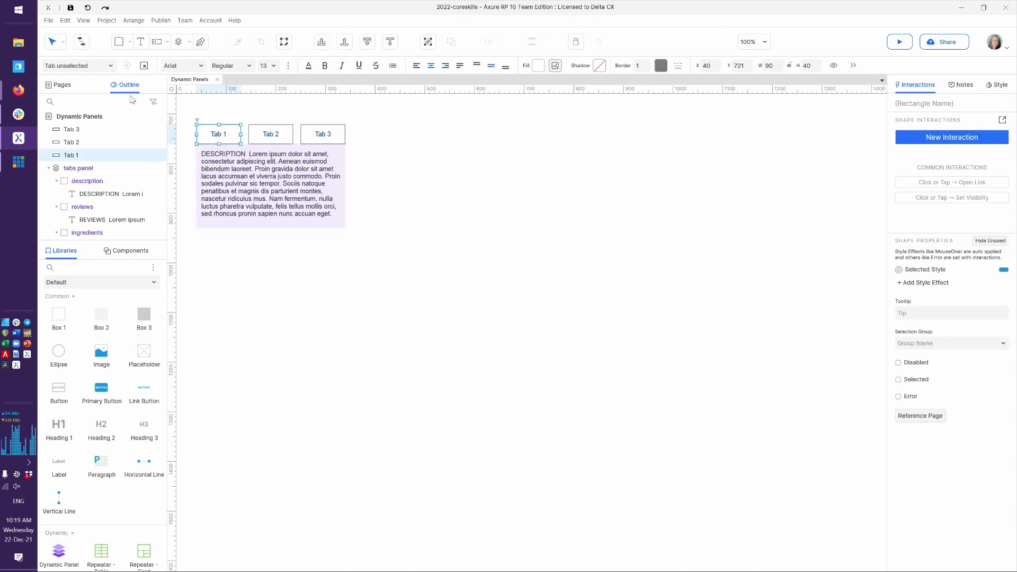
click(111, 66)
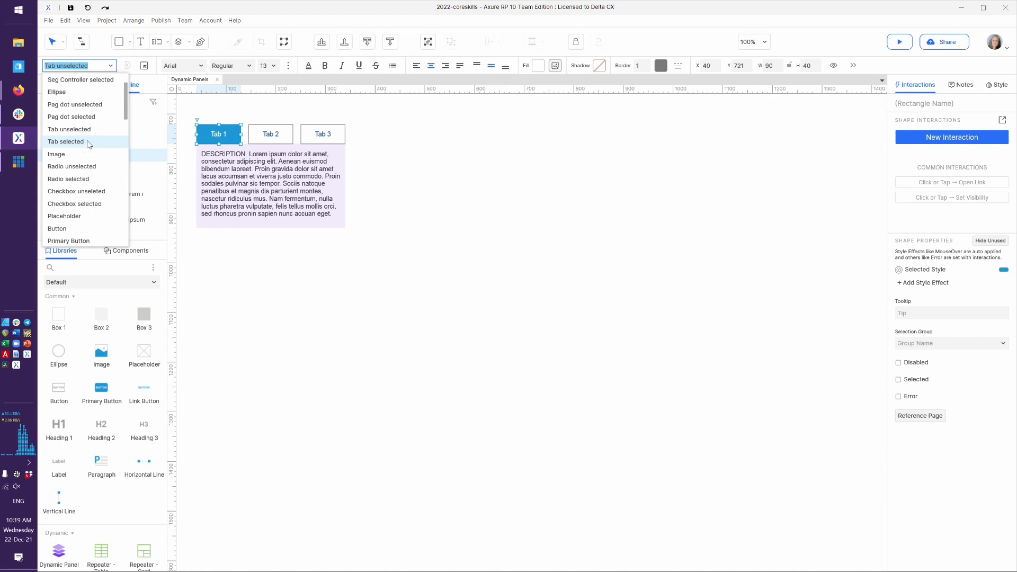
click(320, 300)
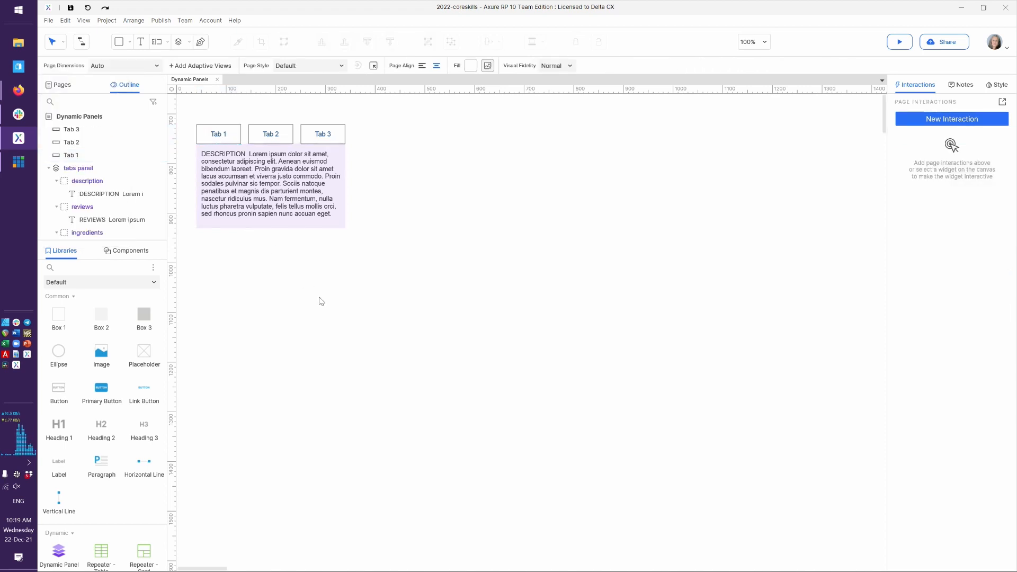
Make Tab 1 selected by default in its shape properties
click(221, 139)
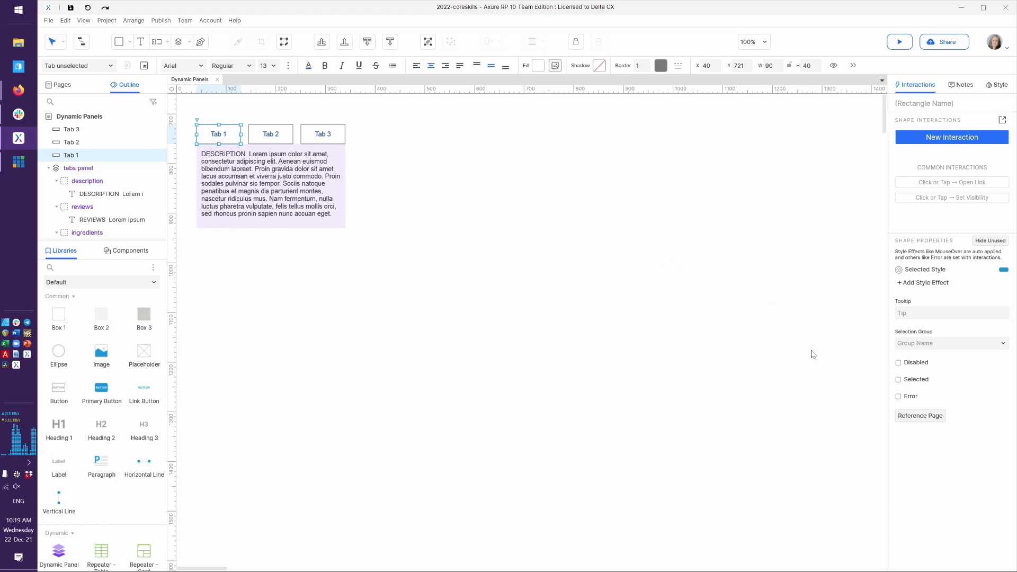
click(915, 382)
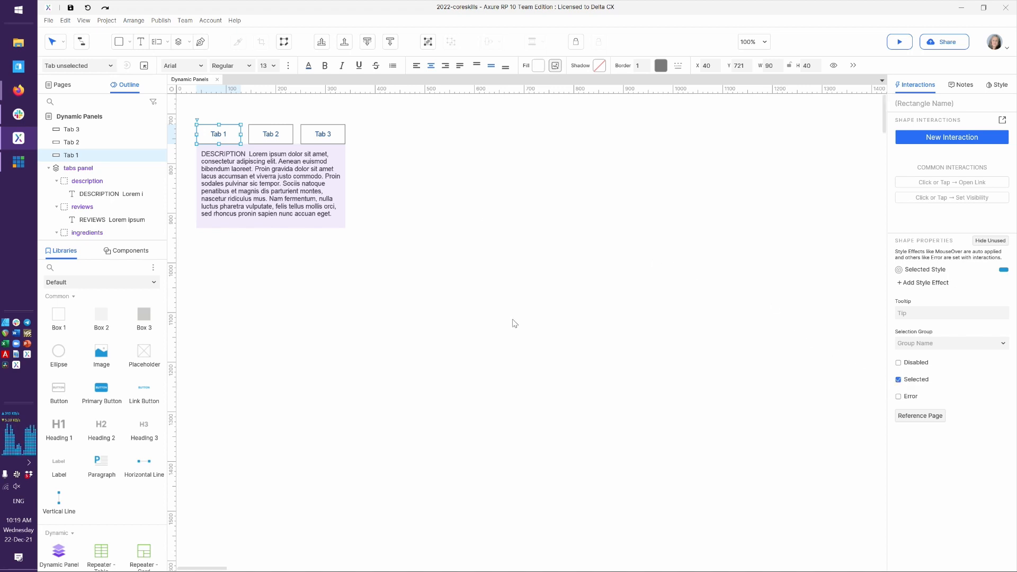
click(374, 305)
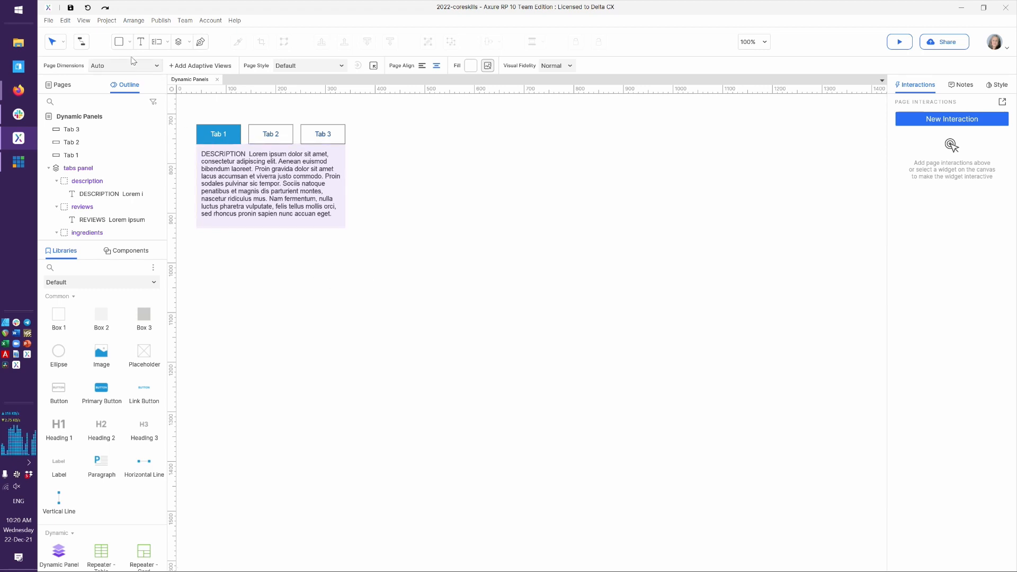
In the widget style manager, set the Tab selected style's line color to the bright blue from the recent colors
click(106, 20)
click(116, 34)
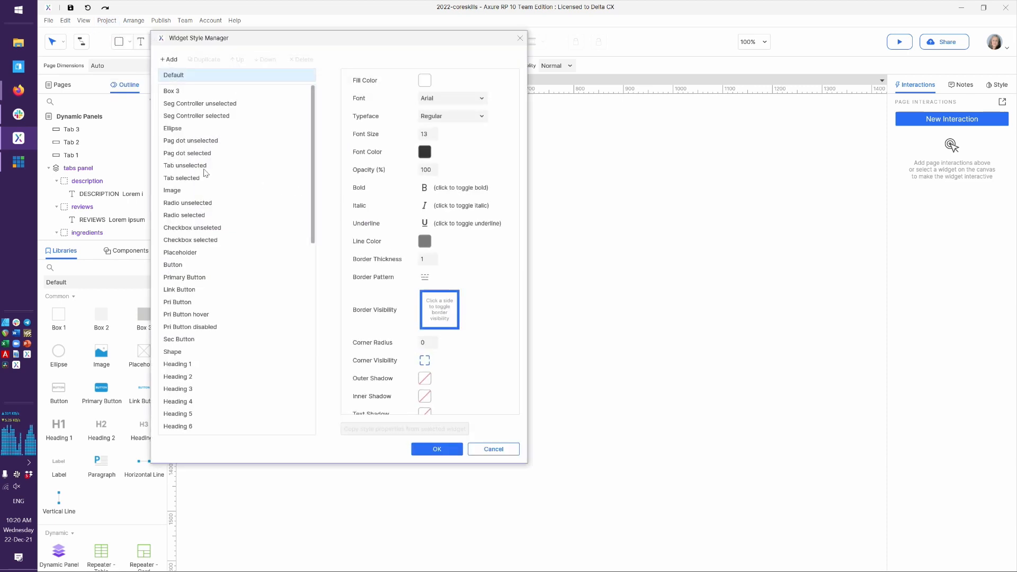
click(206, 177)
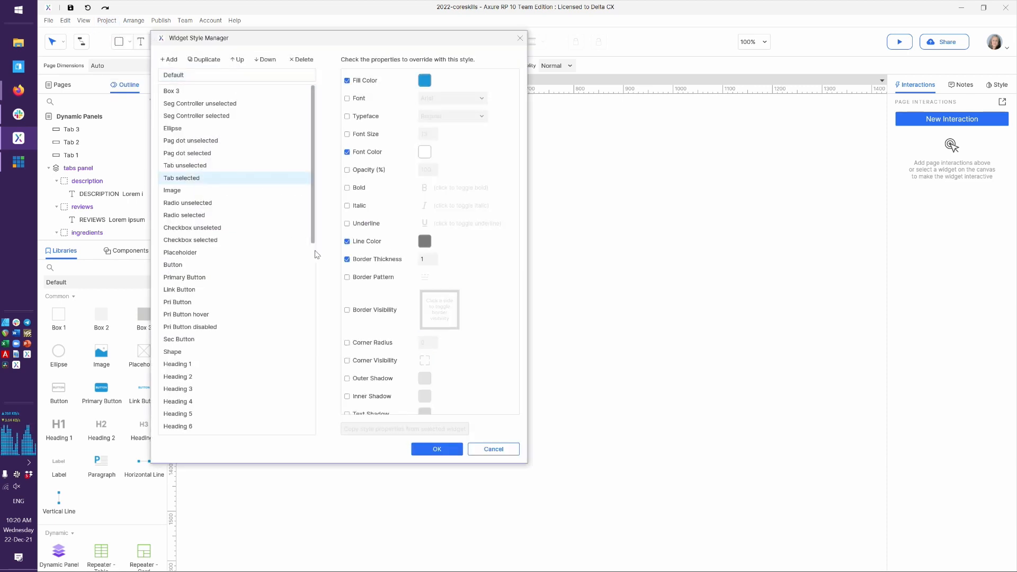
click(428, 243)
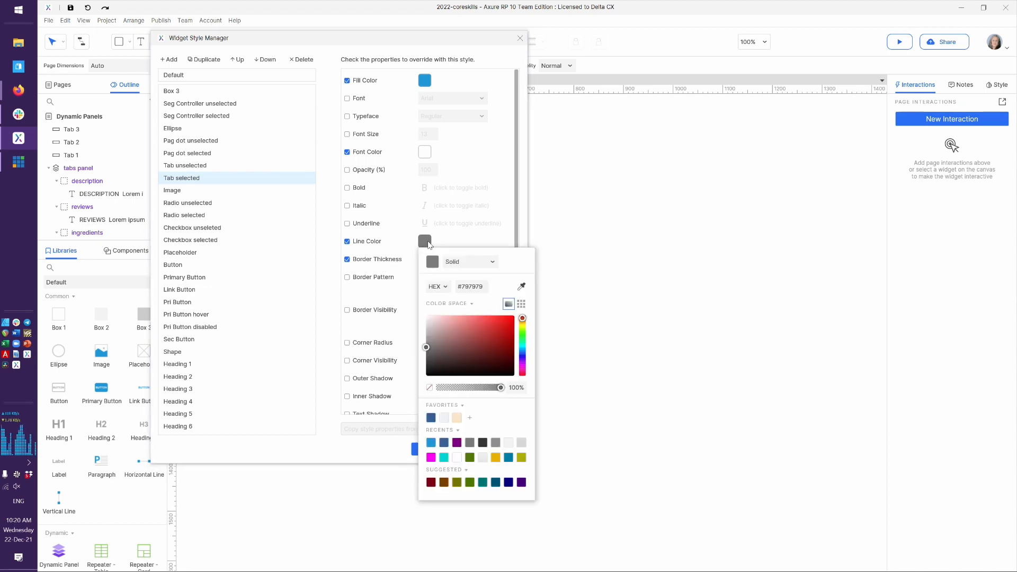
click(431, 443)
click(322, 437)
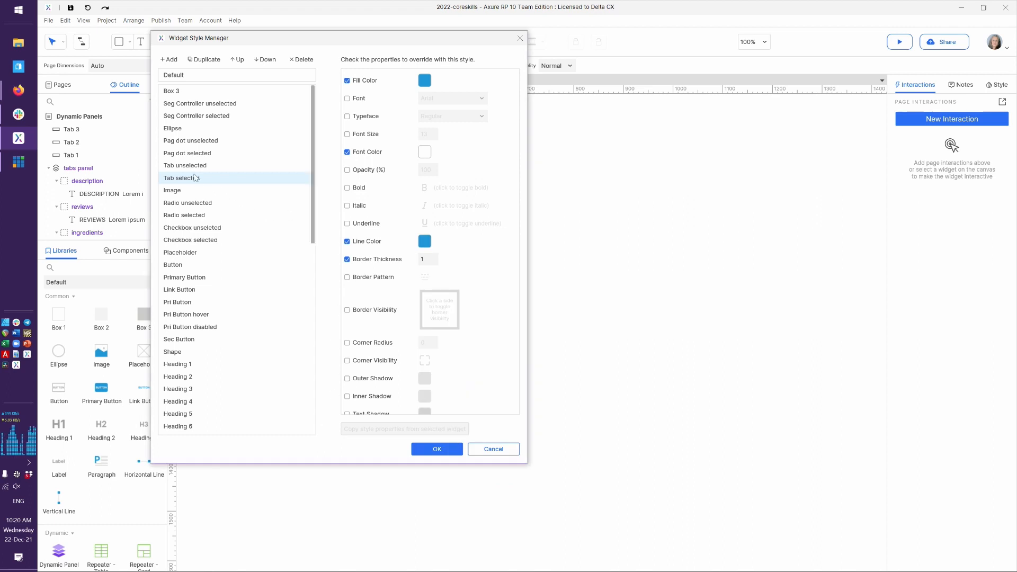
Include border visibility in both the Tab selected and Tab unselected styles, with the bottom border hidden
click(390, 313)
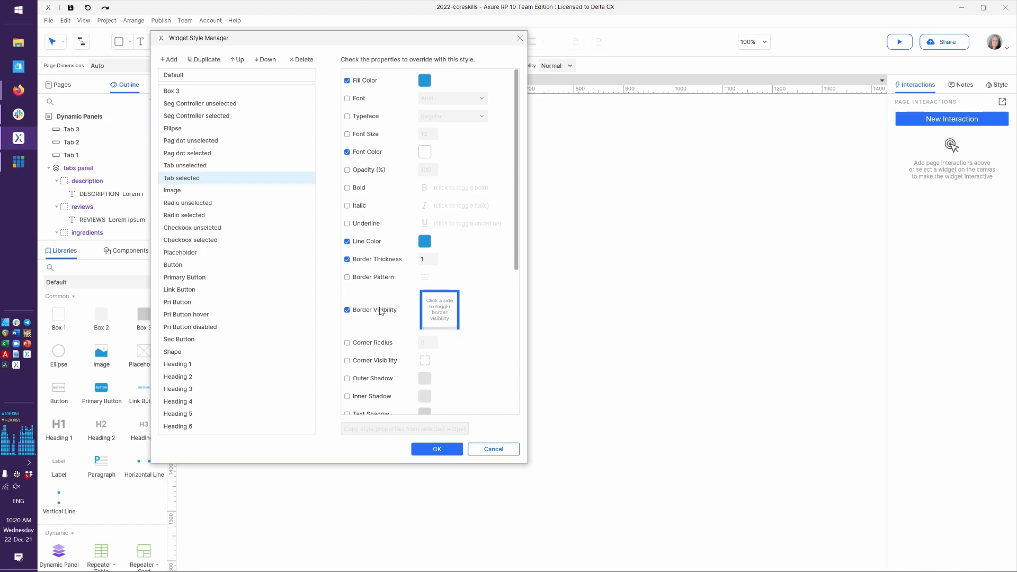
click(190, 165)
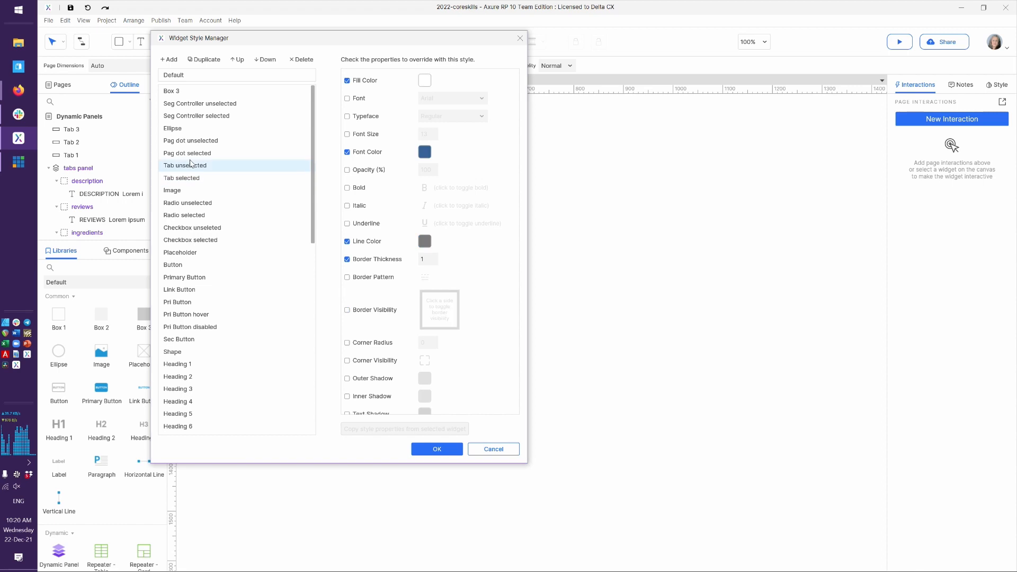
click(380, 313)
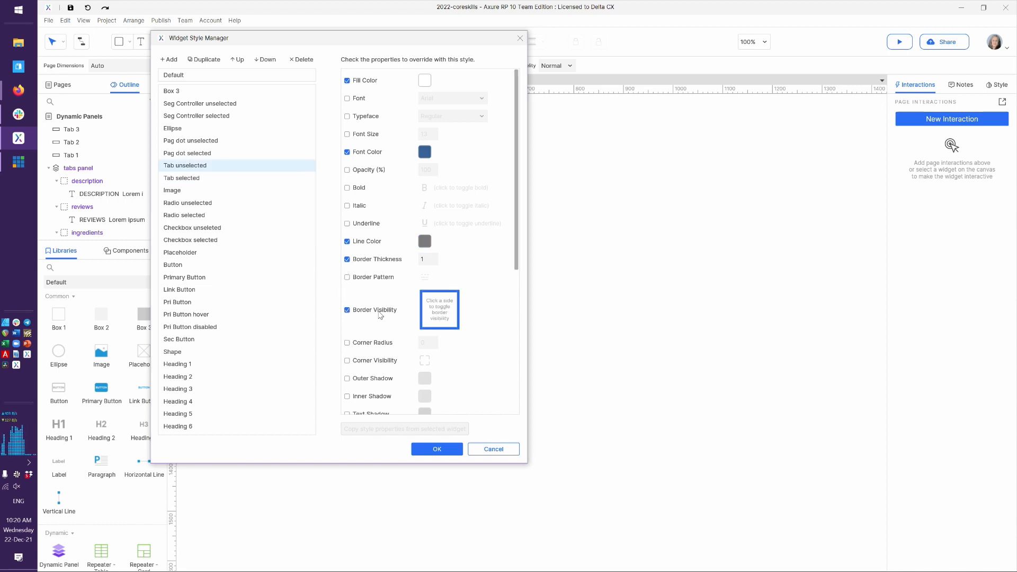
click(440, 329)
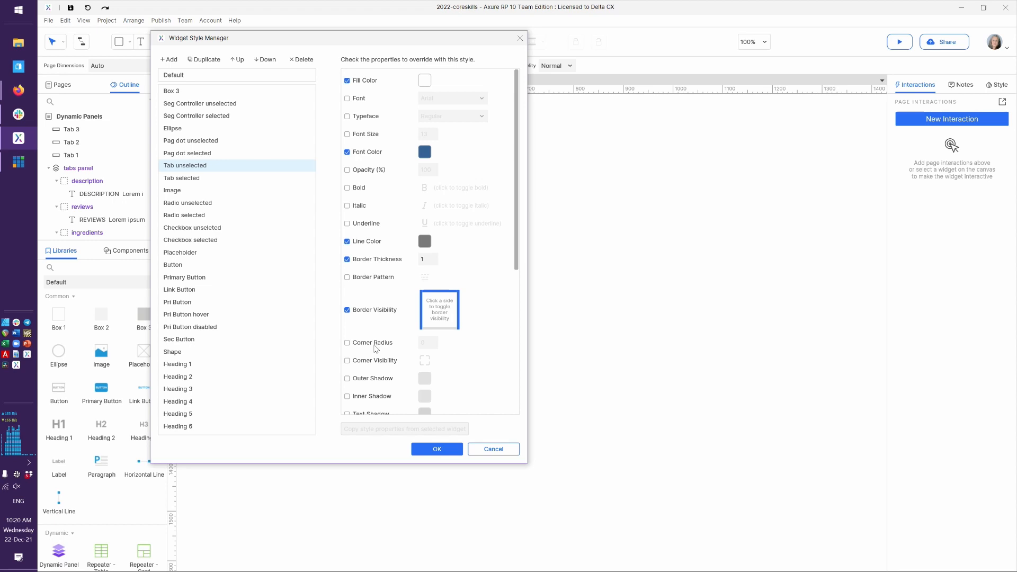
Set the corner radius to 12 in both the Tab unselected and Tab selected styles and save the widget styles
click(376, 344)
click(425, 343)
text(10)
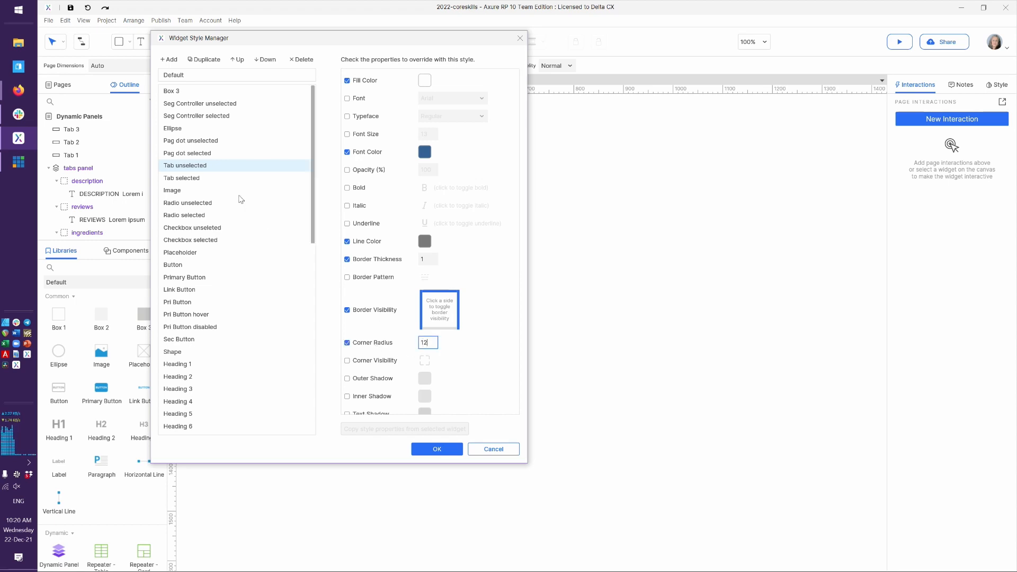
click(215, 181)
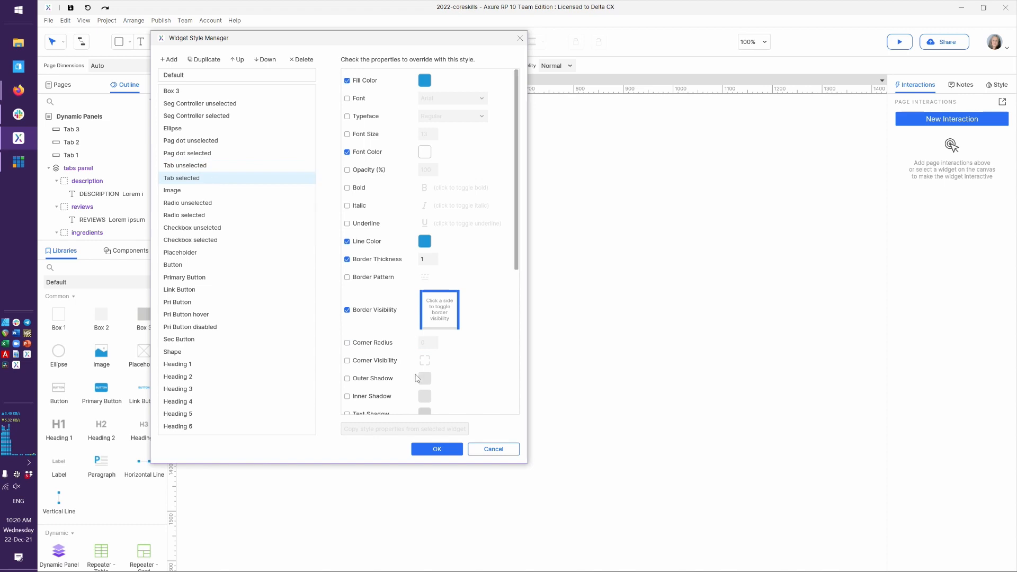
click(420, 341)
text(12)
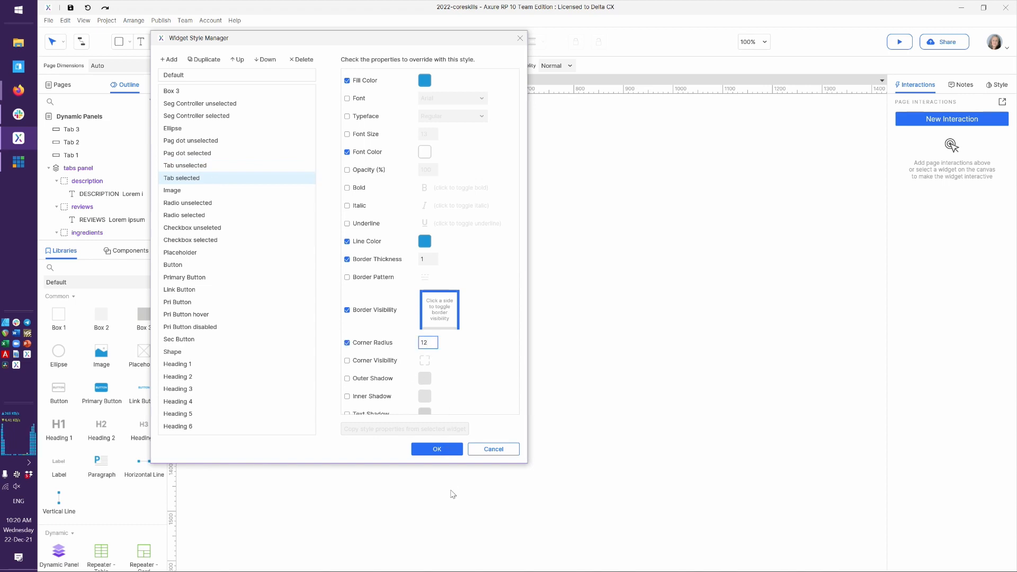
click(436, 451)
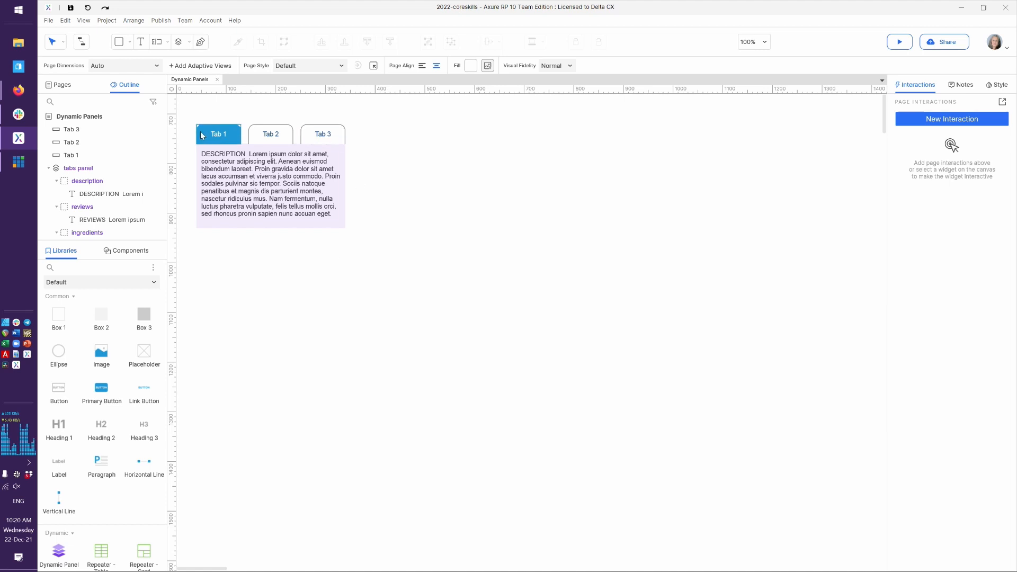
Assign the three tab boxes to a new selection group named "tabs"
drag(355, 112, 214, 137)
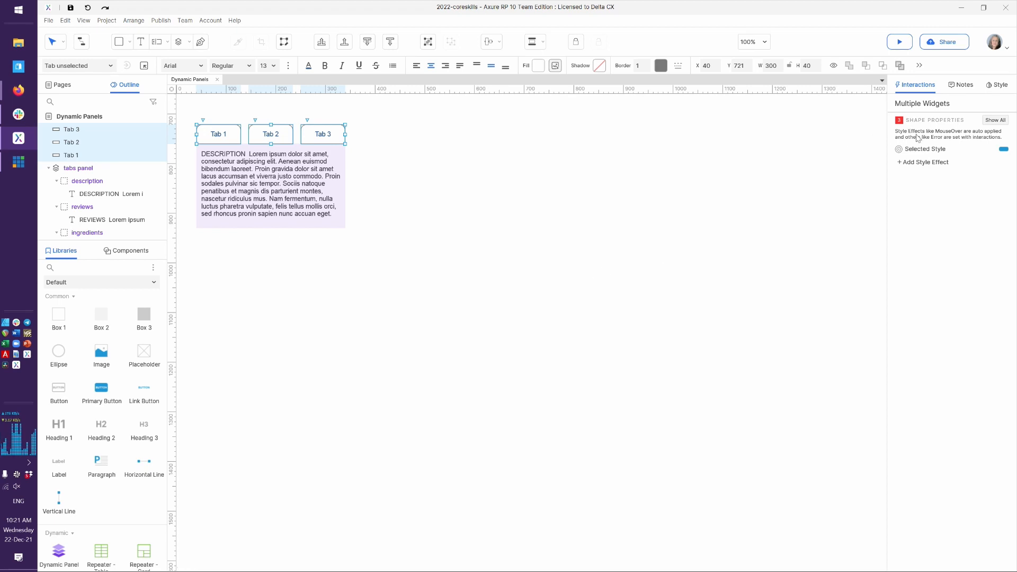
click(993, 121)
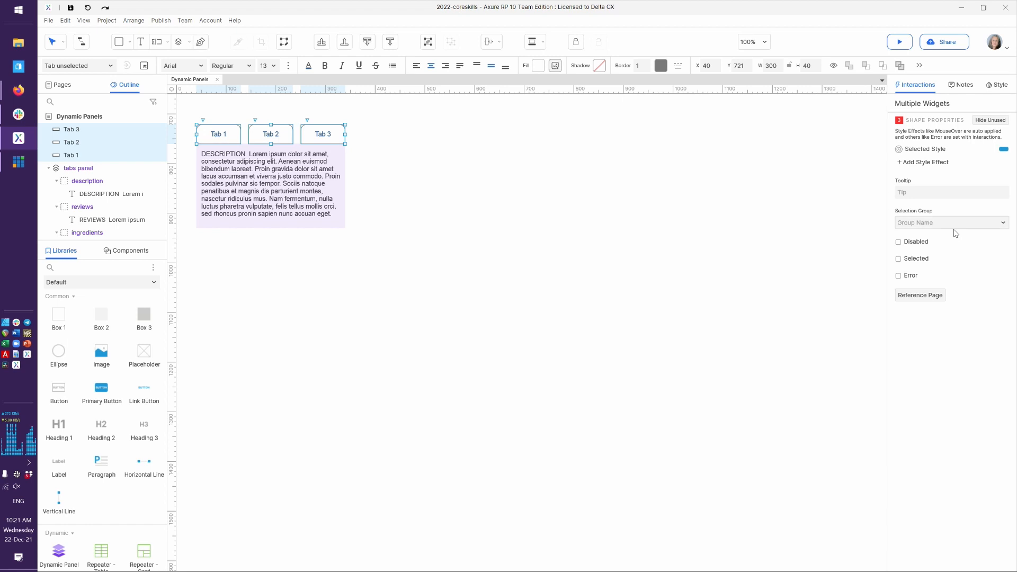
click(914, 222)
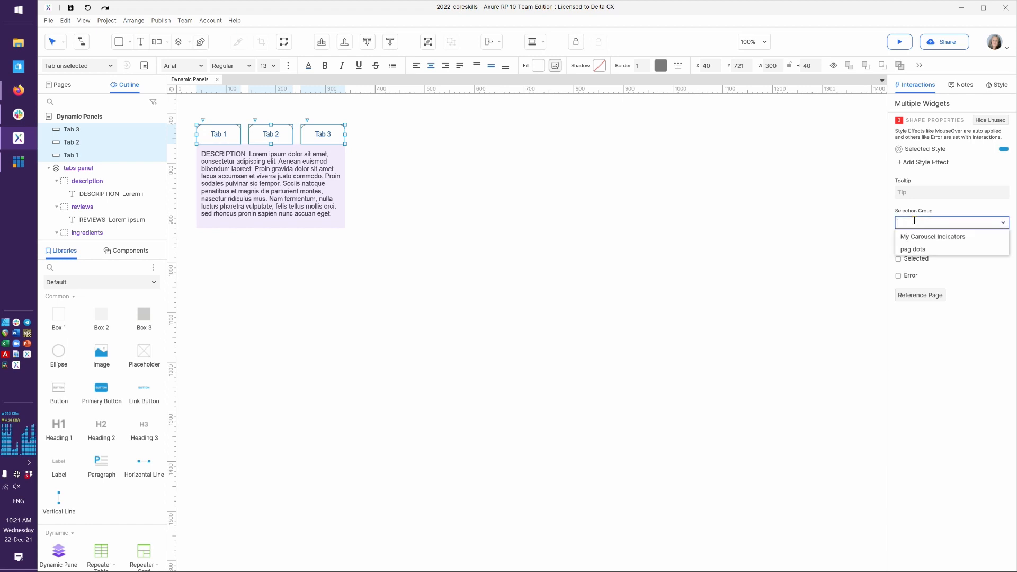
text(tabs)
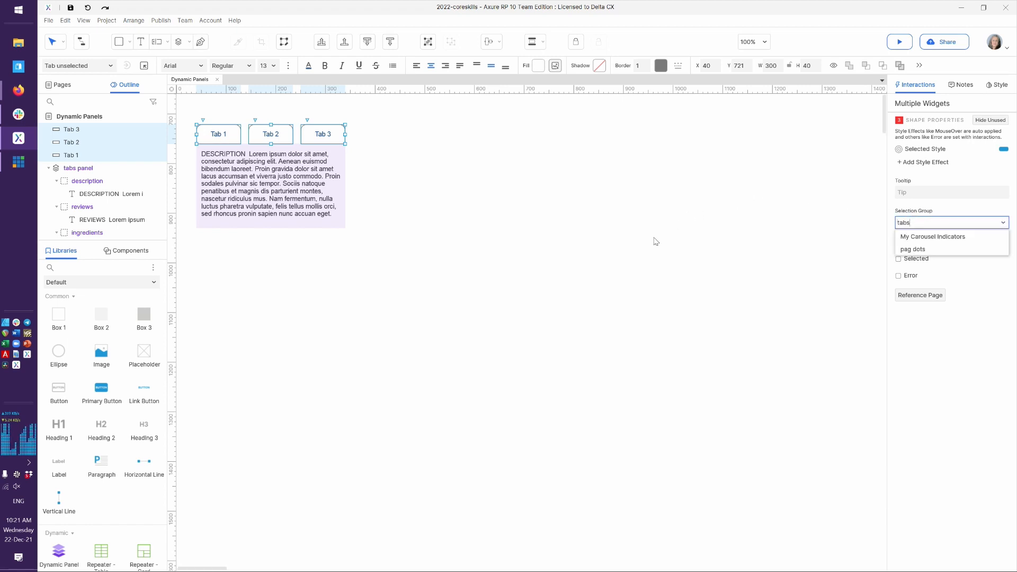
click(626, 251)
Add a Click or Tap interaction to the Tab 2 box with a Set Selected/Checked action setting This Widget to true
scroll(416, 238, up, 4)
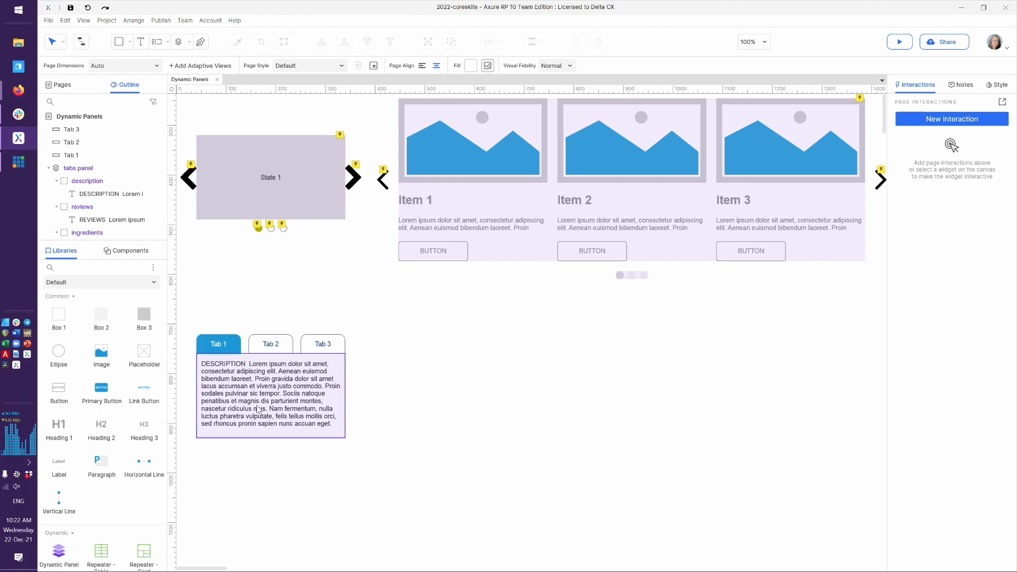
click(275, 343)
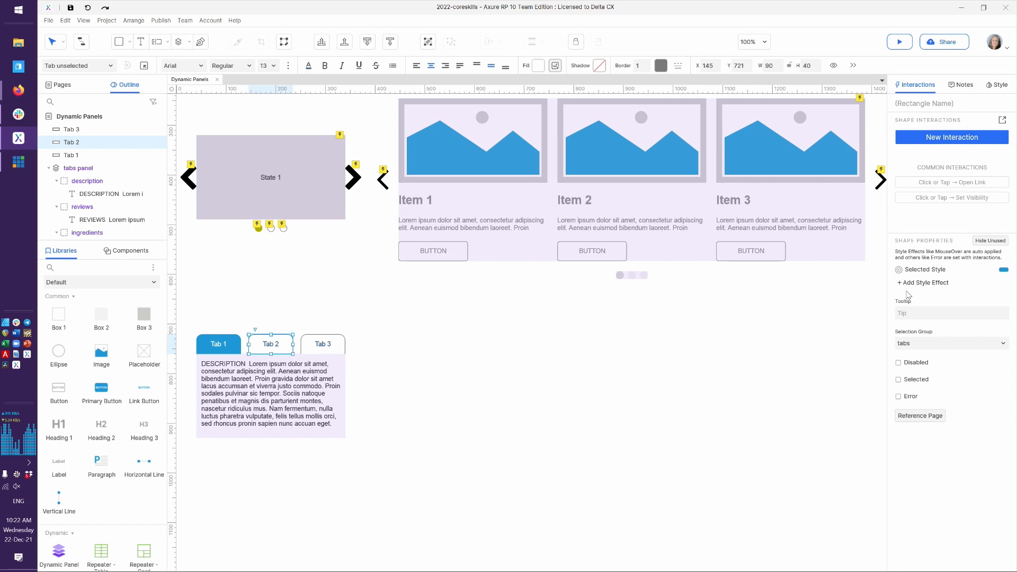
click(1003, 121)
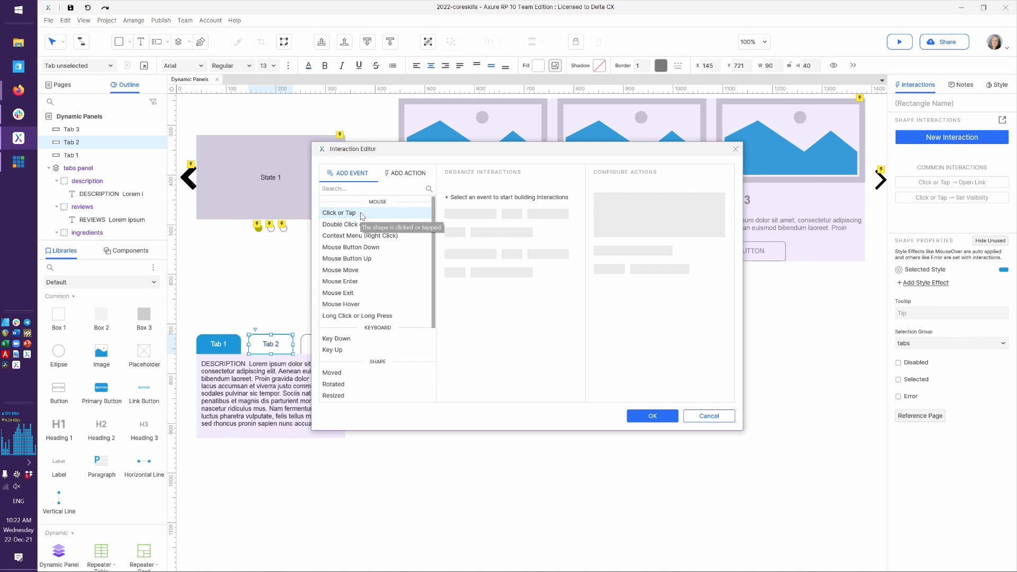
click(340, 213)
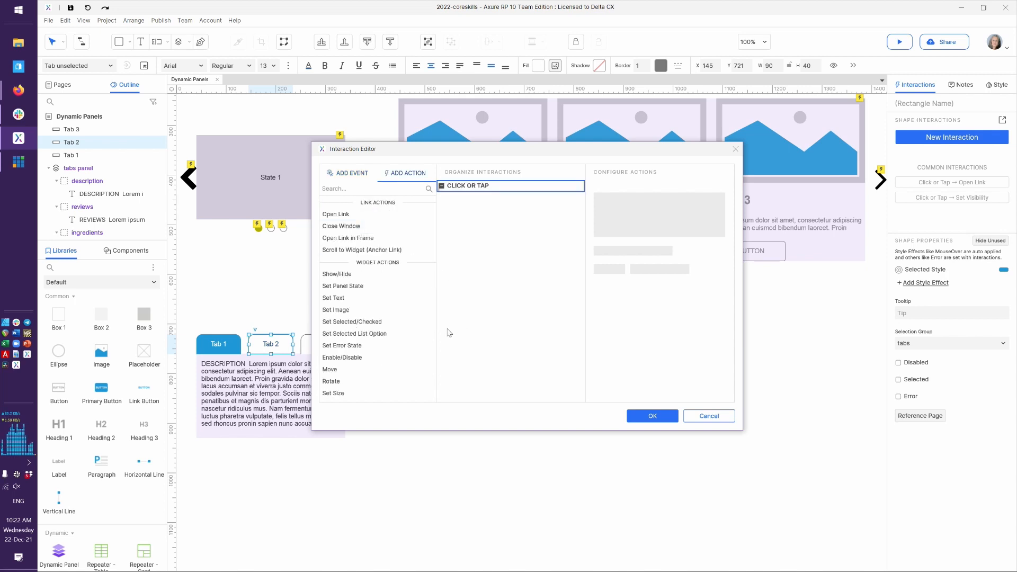
click(379, 324)
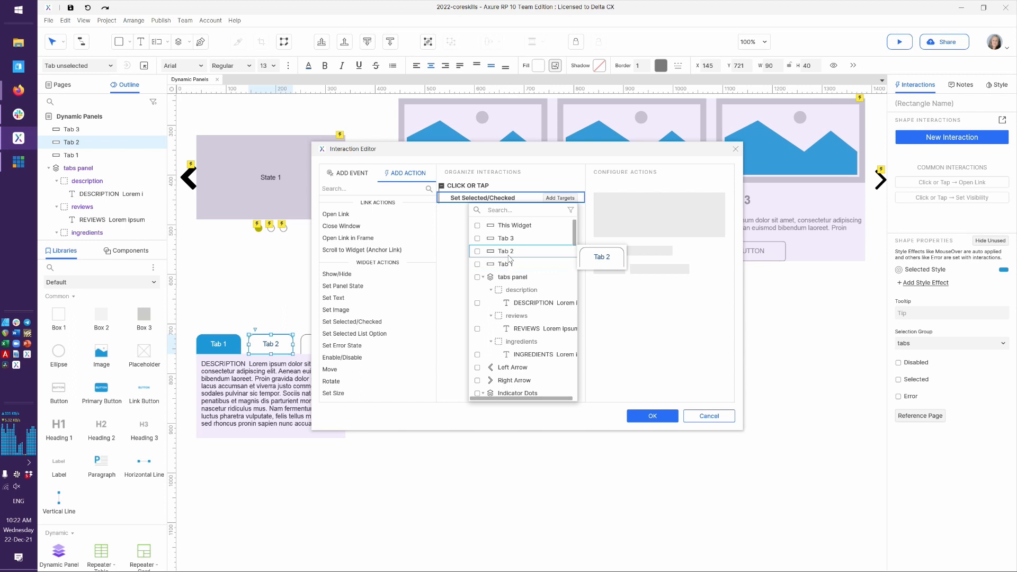
click(510, 230)
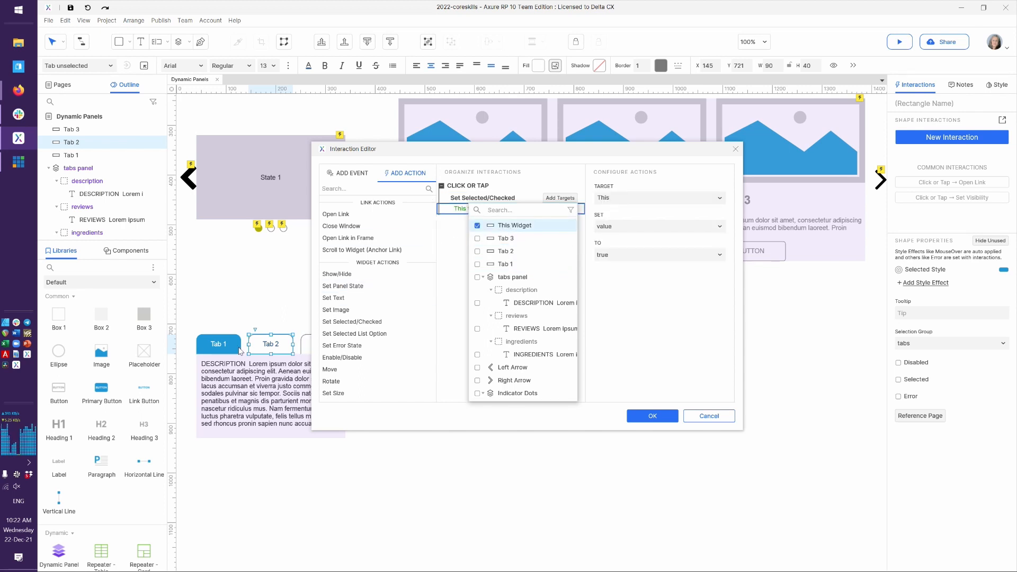
click(620, 250)
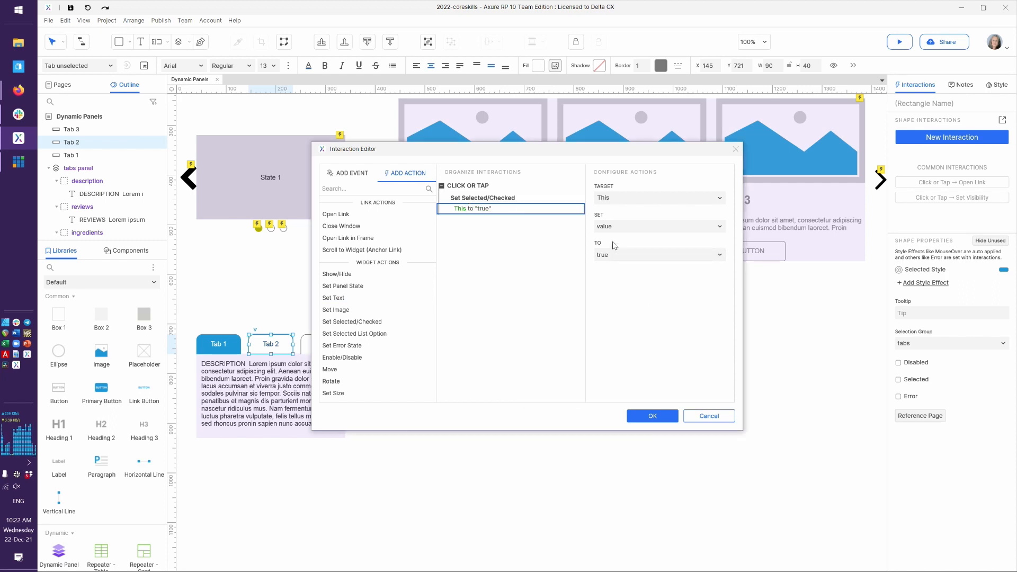
Add a Set Panel State action that switches tabs panel to the reviews state, and save the Tab 2 interaction
click(369, 287)
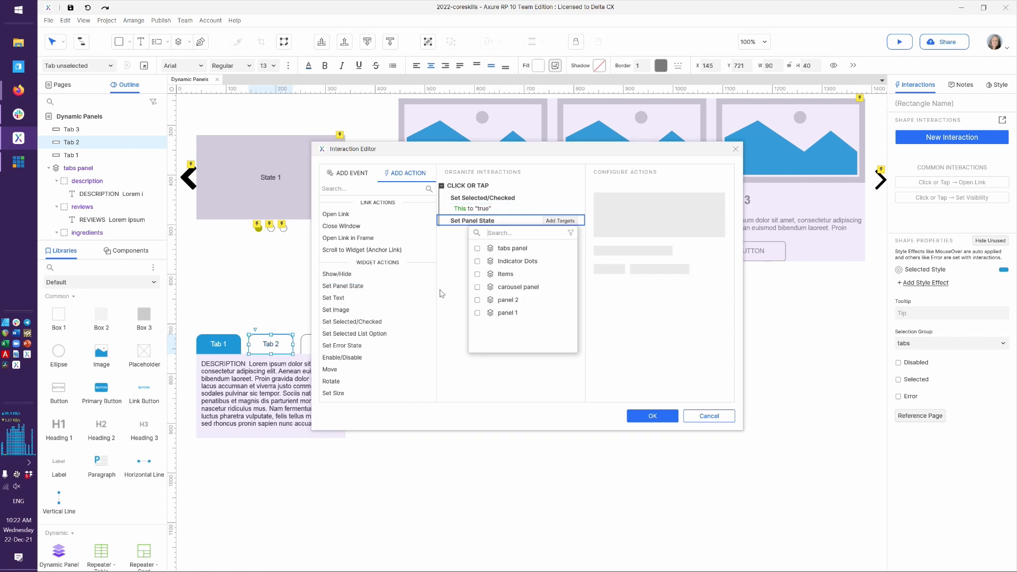
click(506, 248)
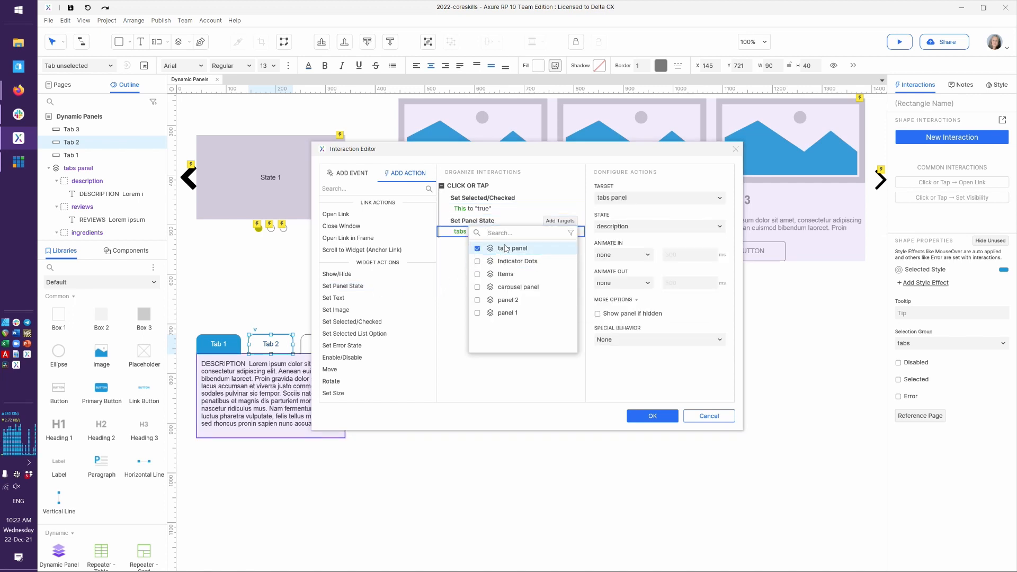
click(629, 227)
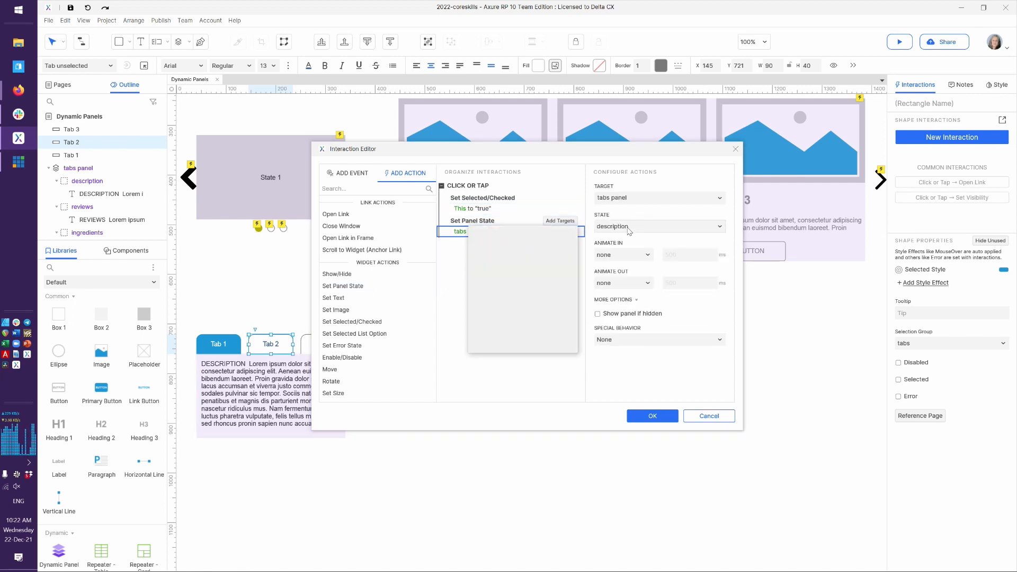
click(633, 255)
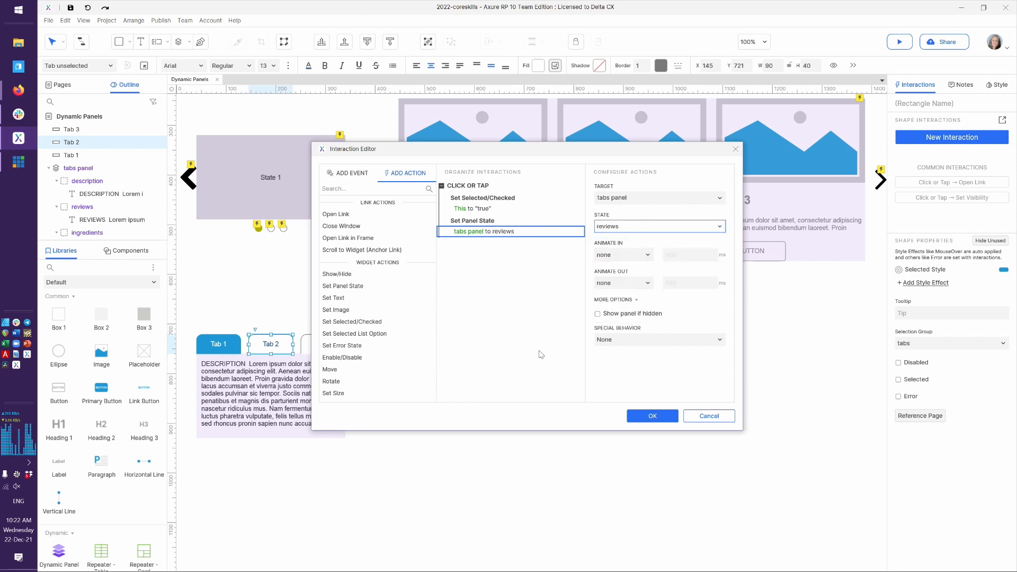
click(651, 417)
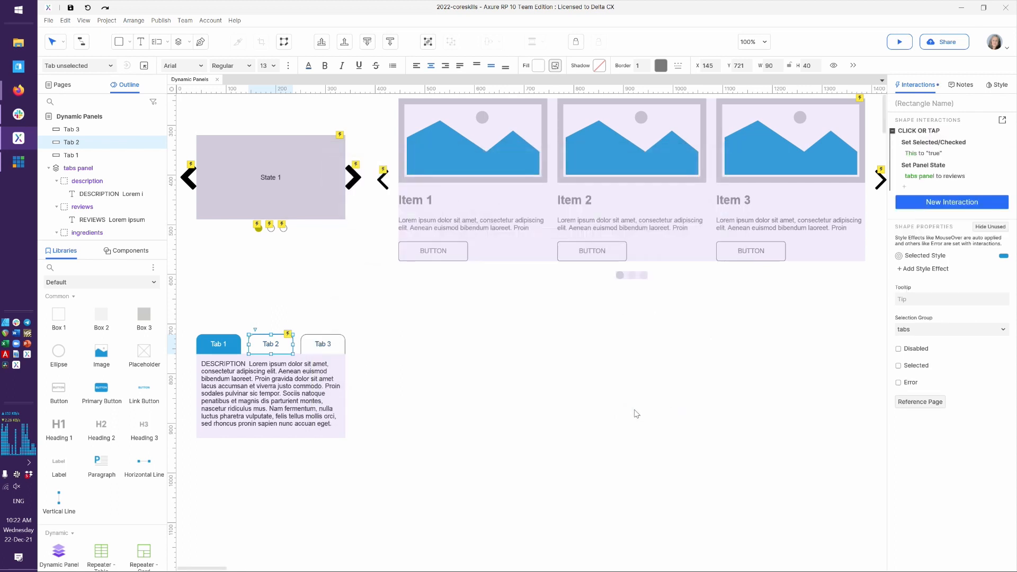
Relabel the Tab 2 box as Reviews, Tab 1 as Description and Tab 3 as Ingredients
double_click(269, 343)
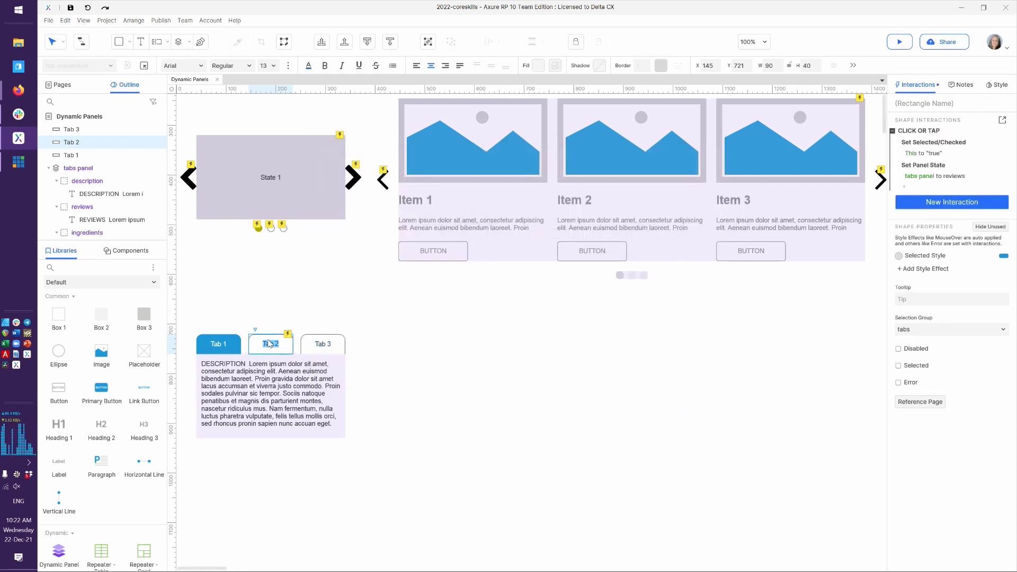
text(Reviews)
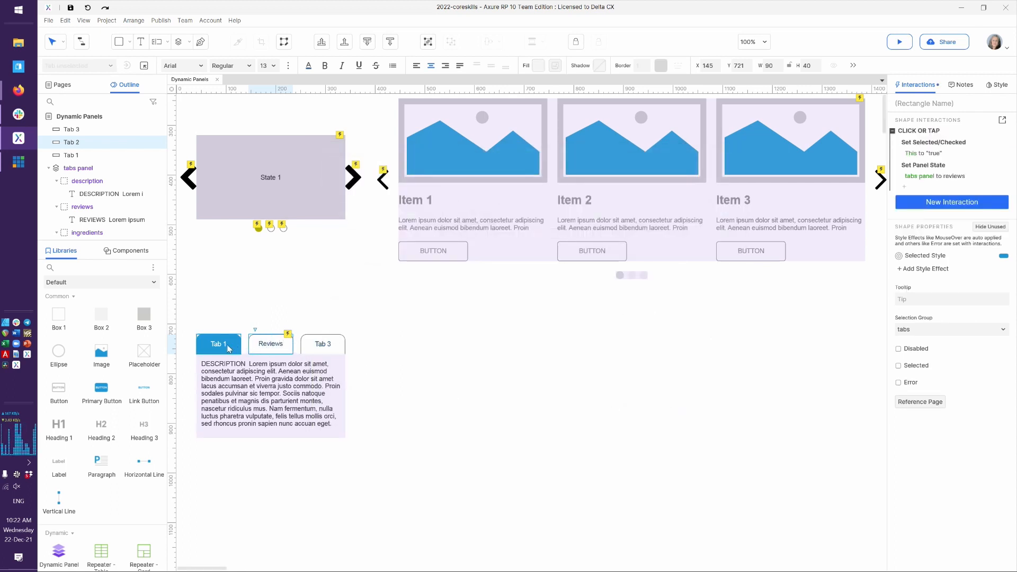
double_click(217, 345)
text(Description)
click(324, 347)
text(Ingredients)
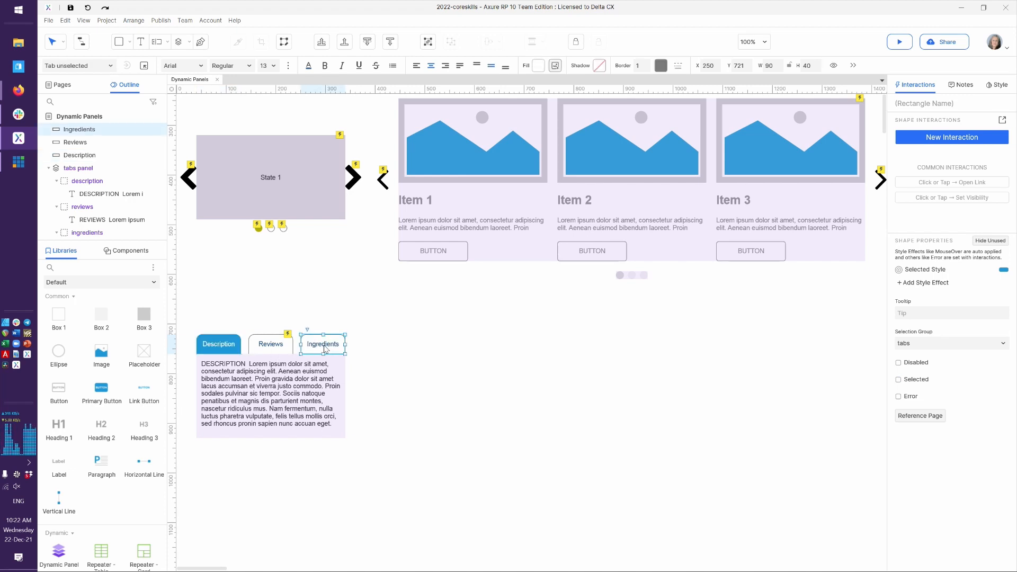
click(445, 400)
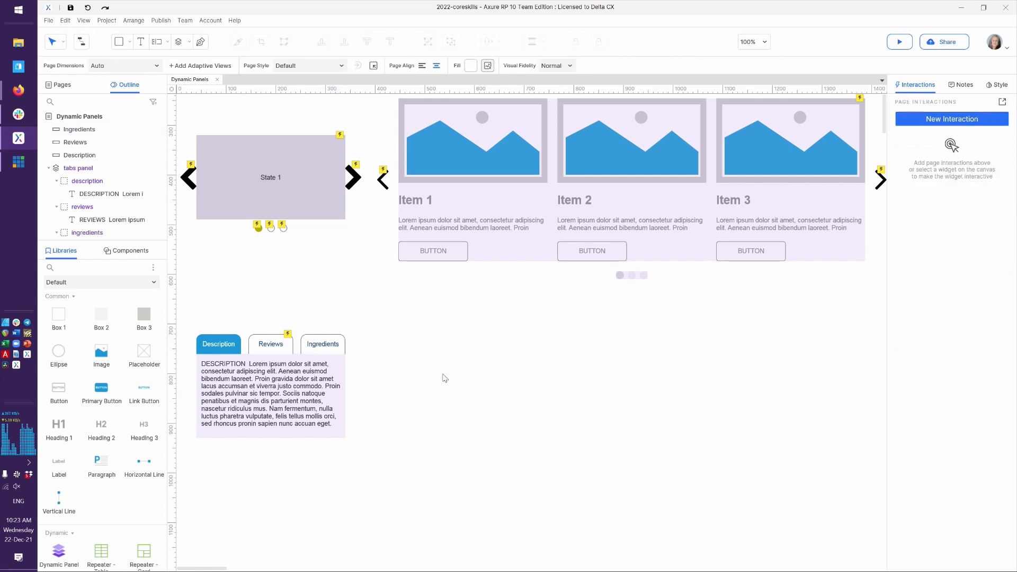
Switch to the browser's local preview, test the Reviews tab and check its panel text, and return to Axure
key(alt+Tab)
key(alt+Tab)
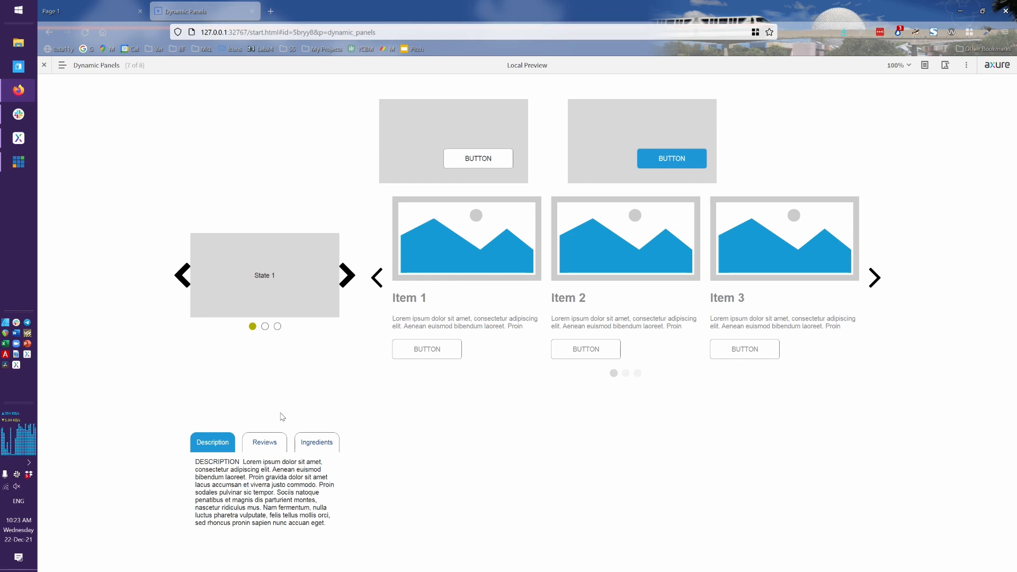
click(264, 452)
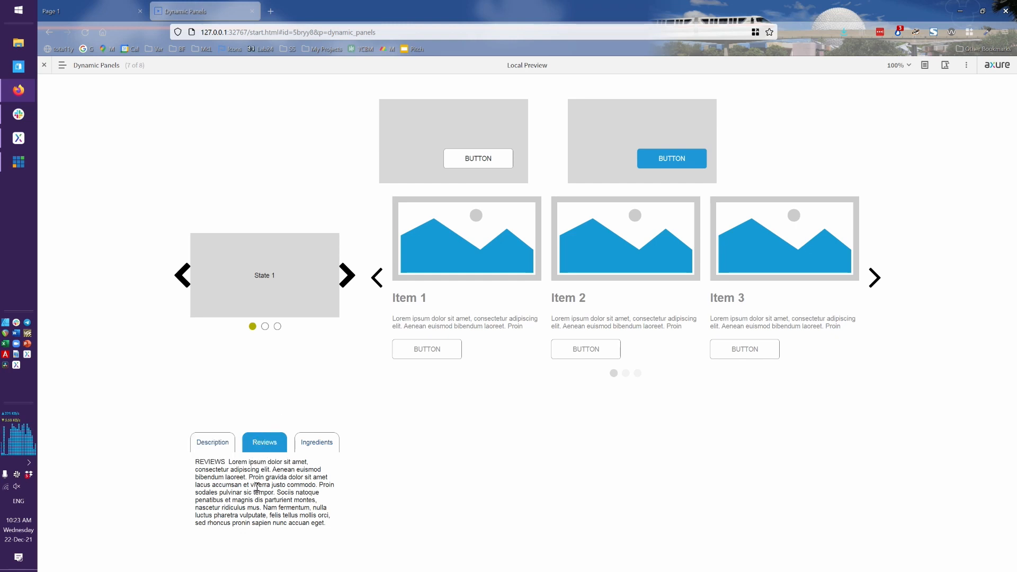
triple_click(211, 462)
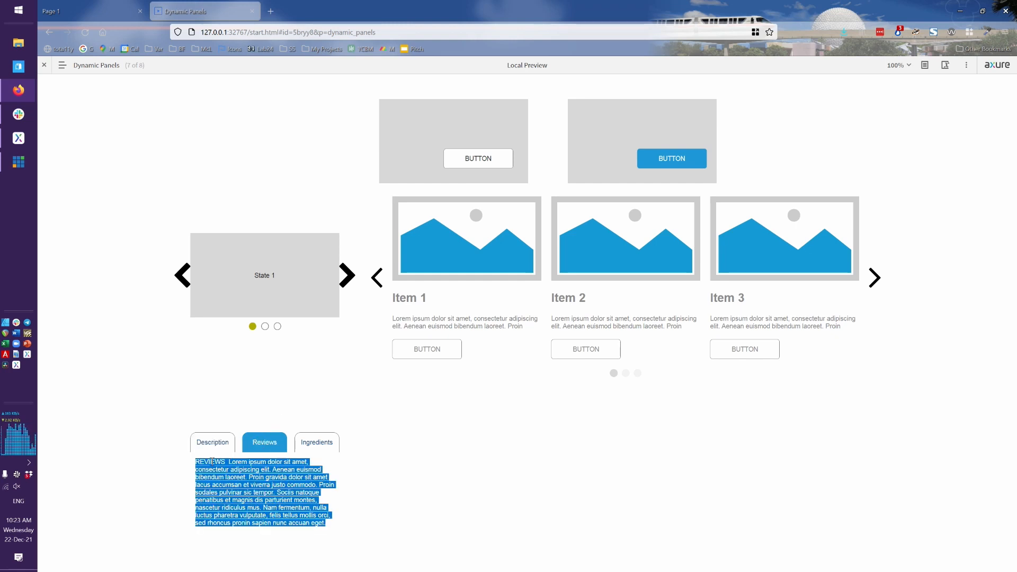
click(187, 471)
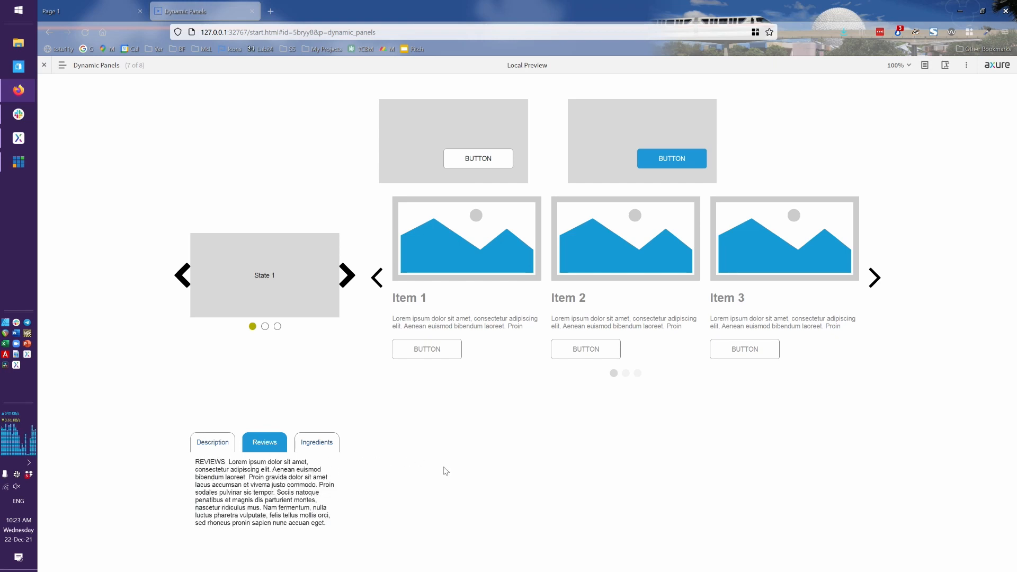
key(alt+Tab)
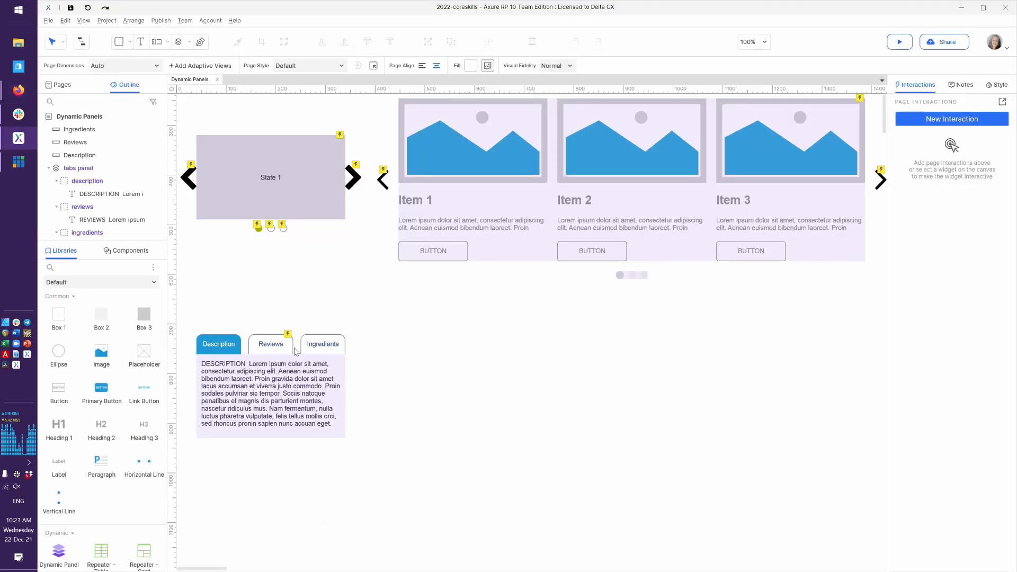
Copy the Click or Tap interaction from the Reviews tab and paste it onto the Description tab
click(273, 348)
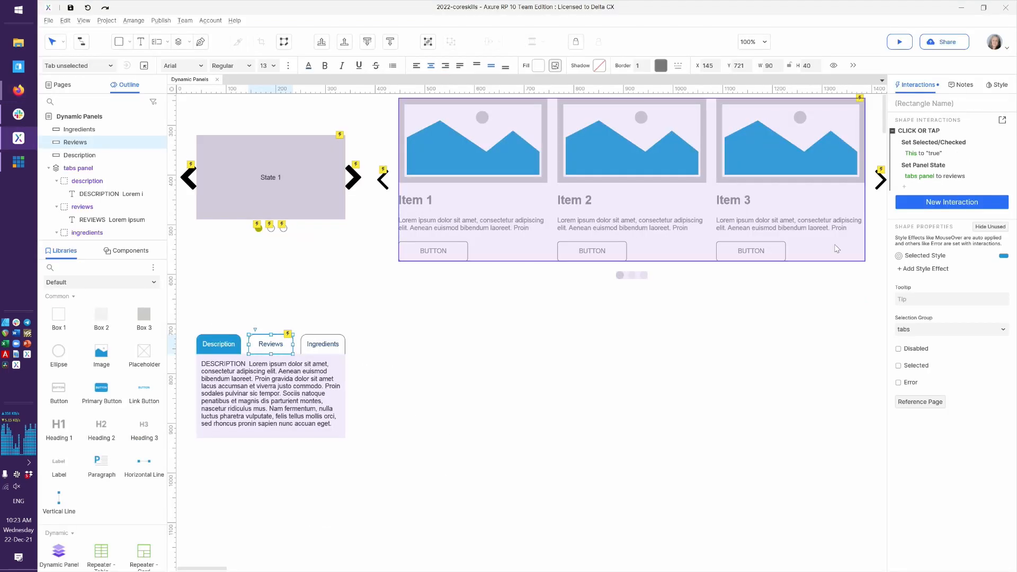
right_click(949, 135)
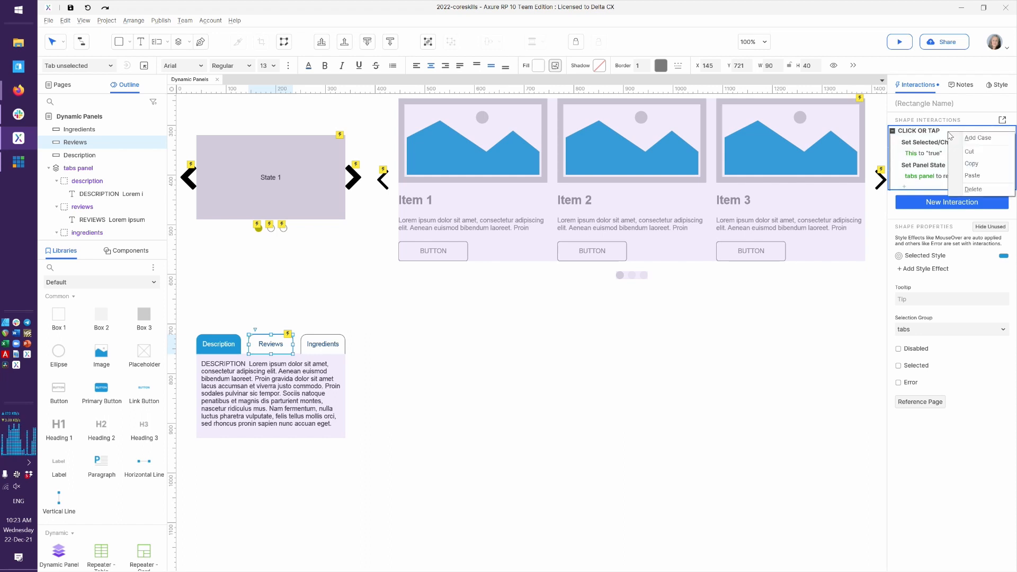
click(975, 165)
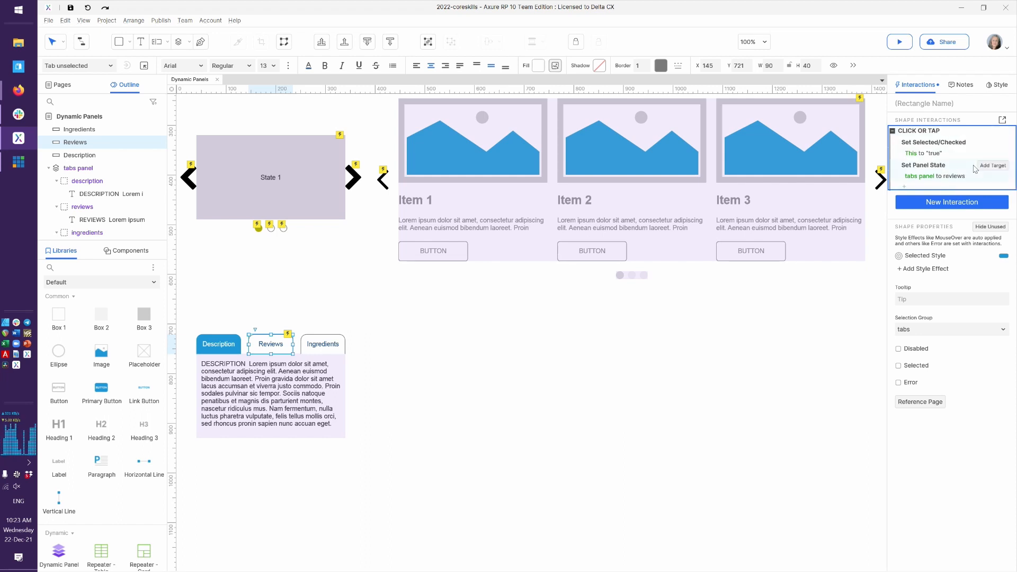
click(220, 349)
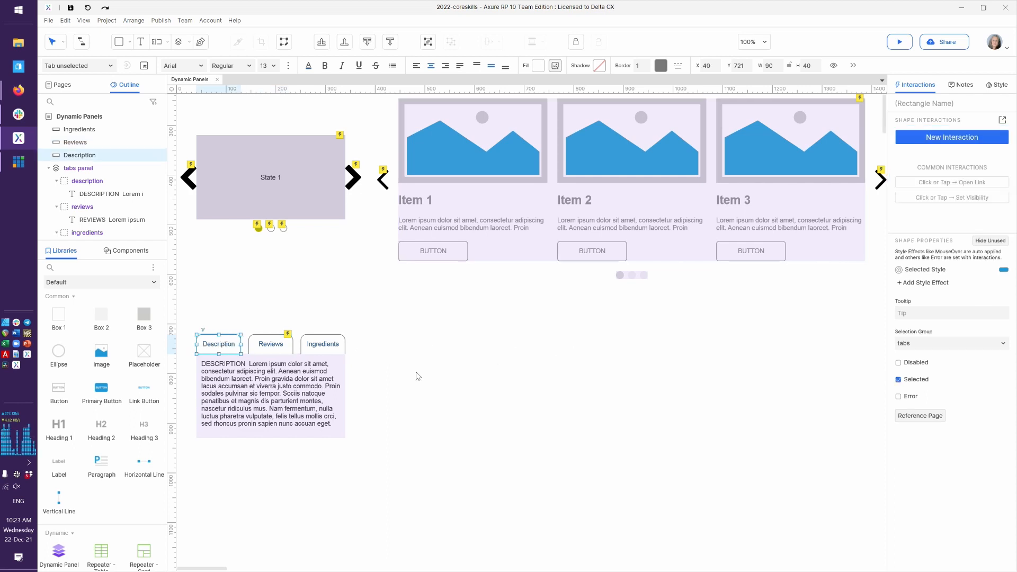
key(ctrl+v)
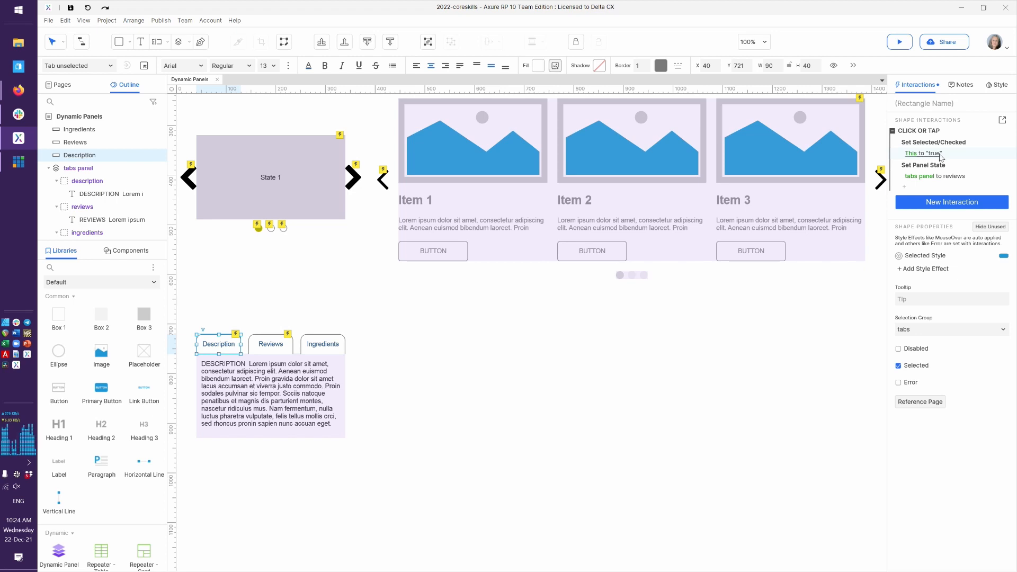
Set the Description tab's Set Panel State action to show the description state of tabs panel
click(954, 179)
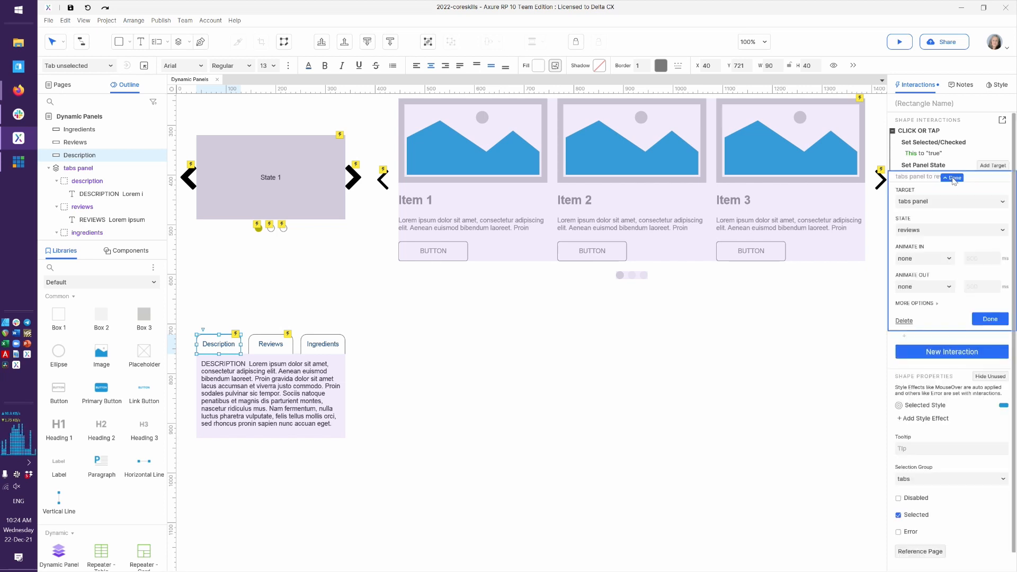
click(928, 231)
click(922, 244)
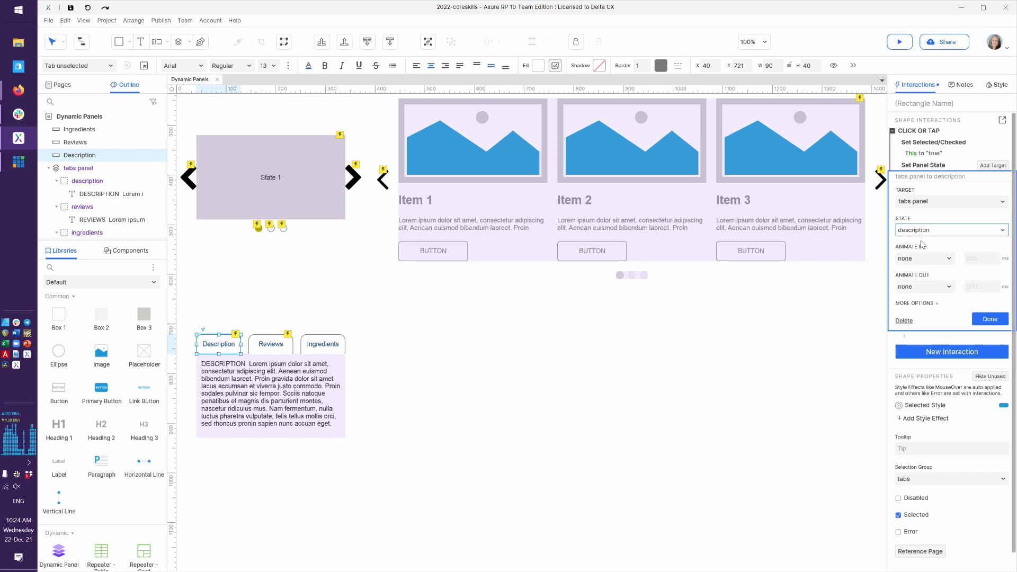
click(989, 320)
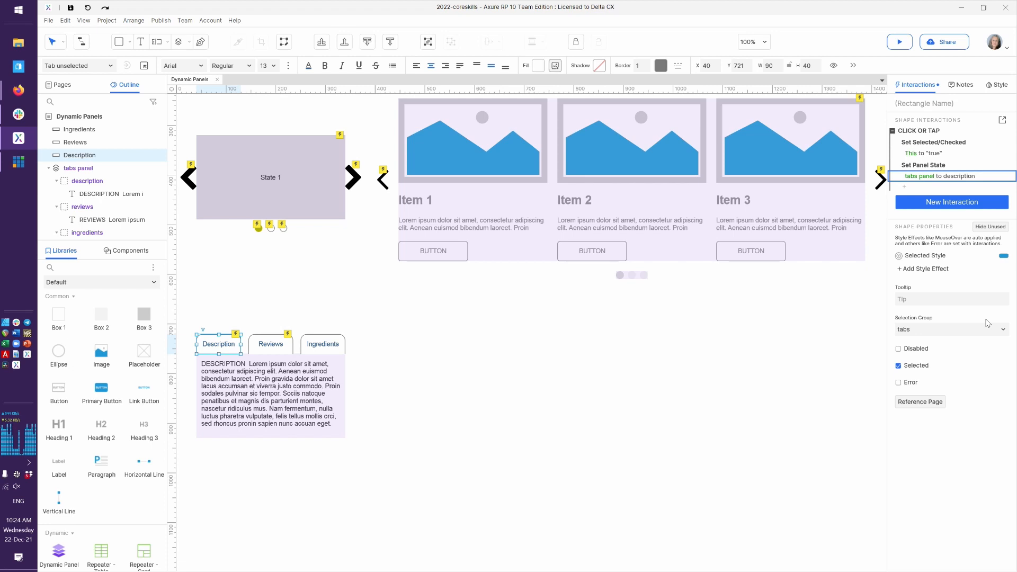
Paste the copied interaction onto the Ingredients tab and set its tabs panel state to ingredients
click(327, 347)
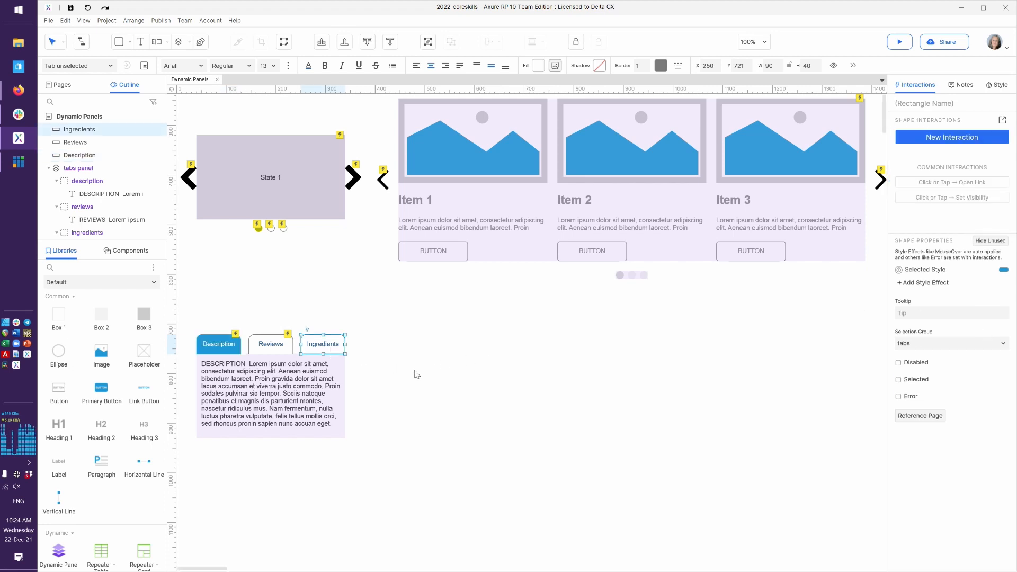
key(ctrl+v)
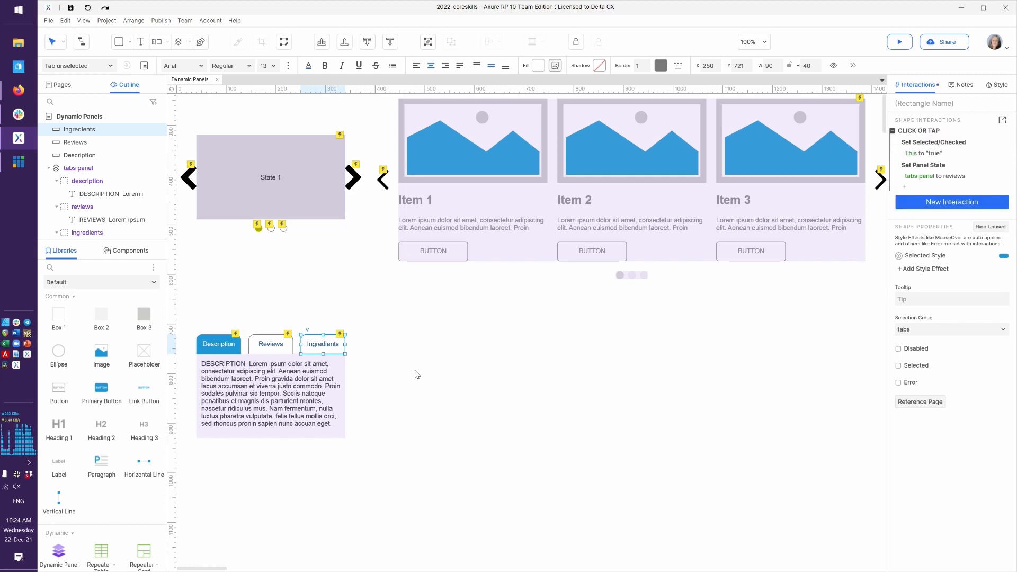
click(954, 178)
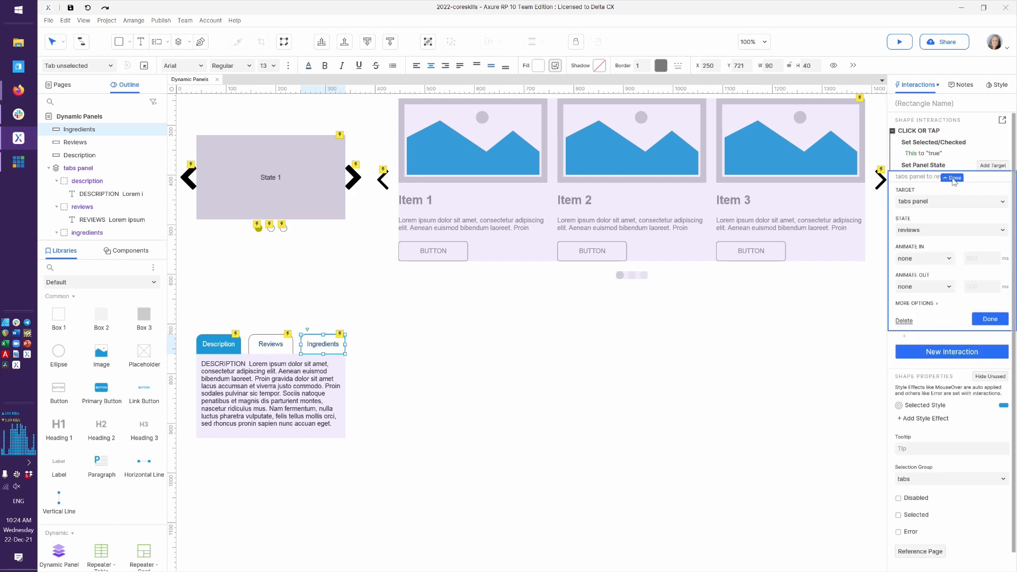
click(936, 231)
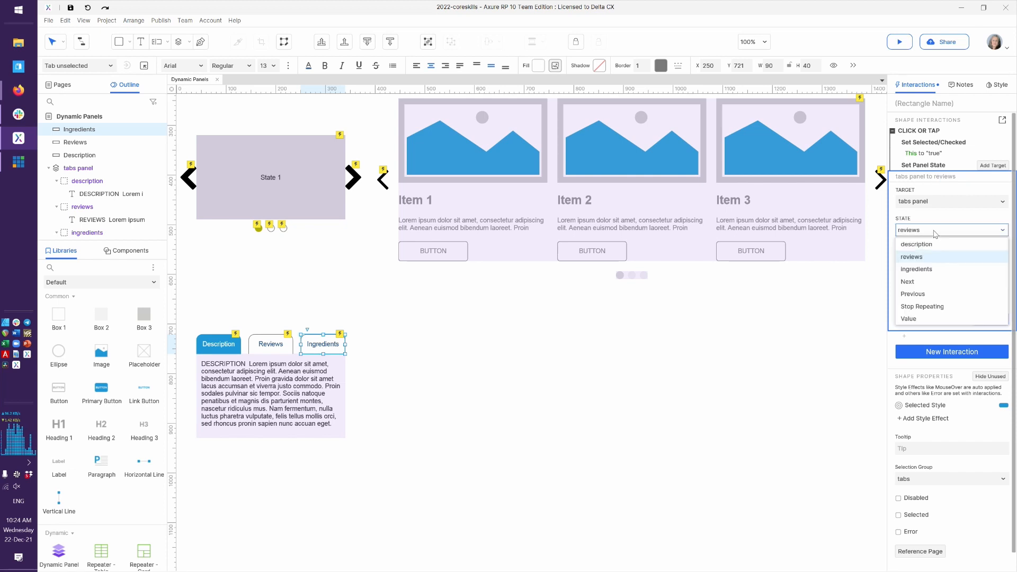
click(929, 269)
click(985, 318)
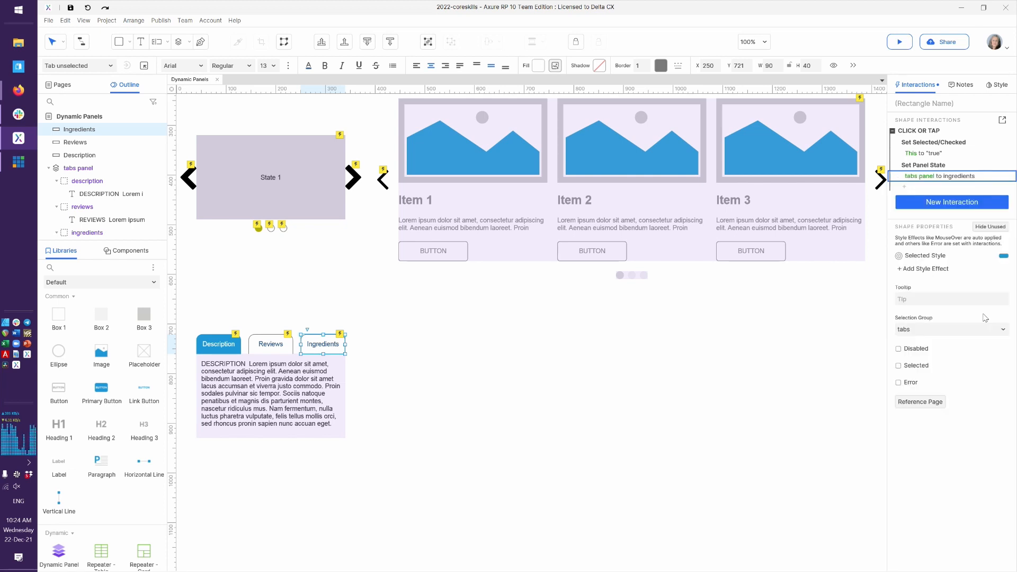
click(688, 392)
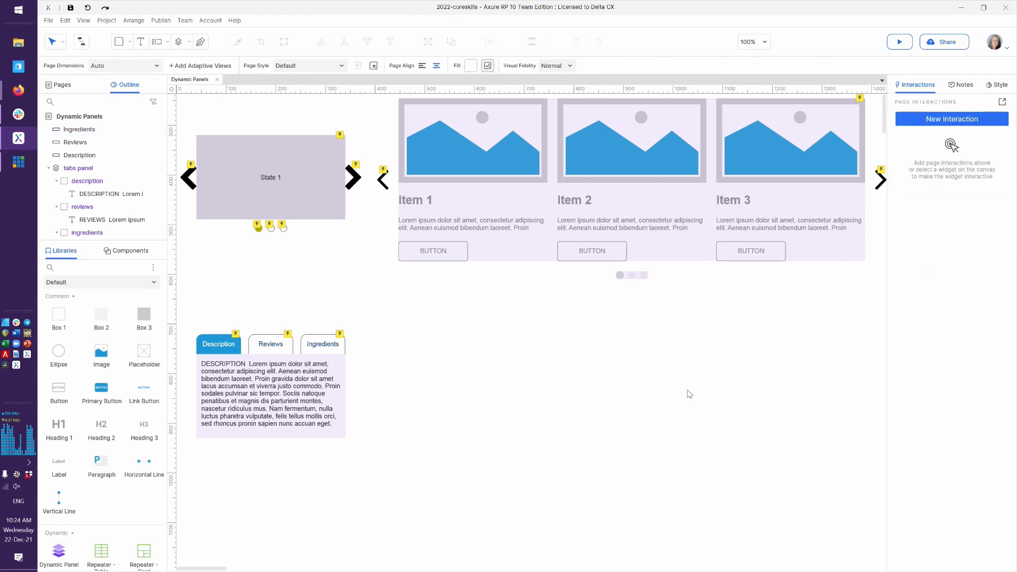
Switch to the browser's local preview, test the Description, Reviews and Ingredients tabs repeatedly, and return to Axure
key(alt+Tab)
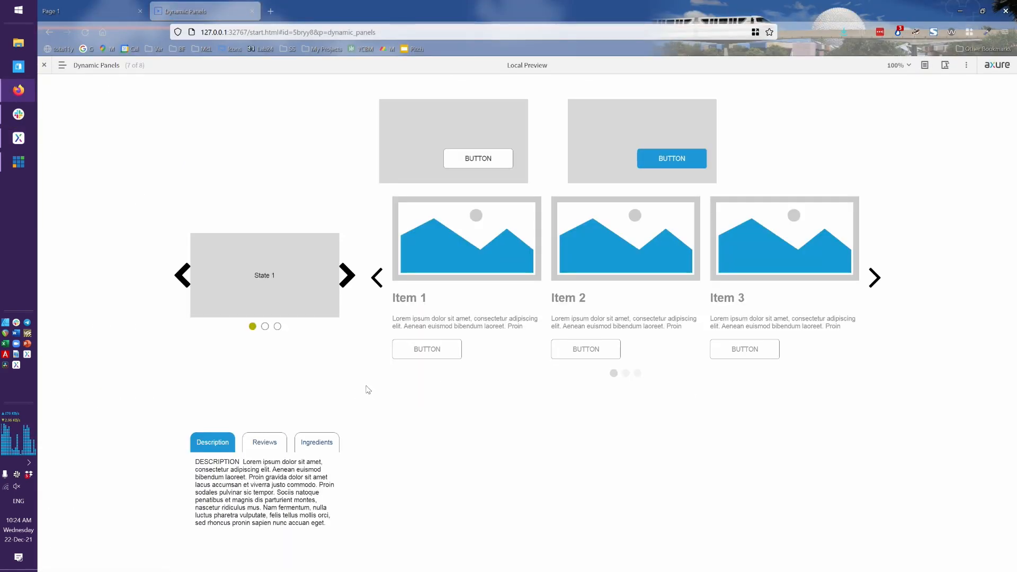
click(264, 448)
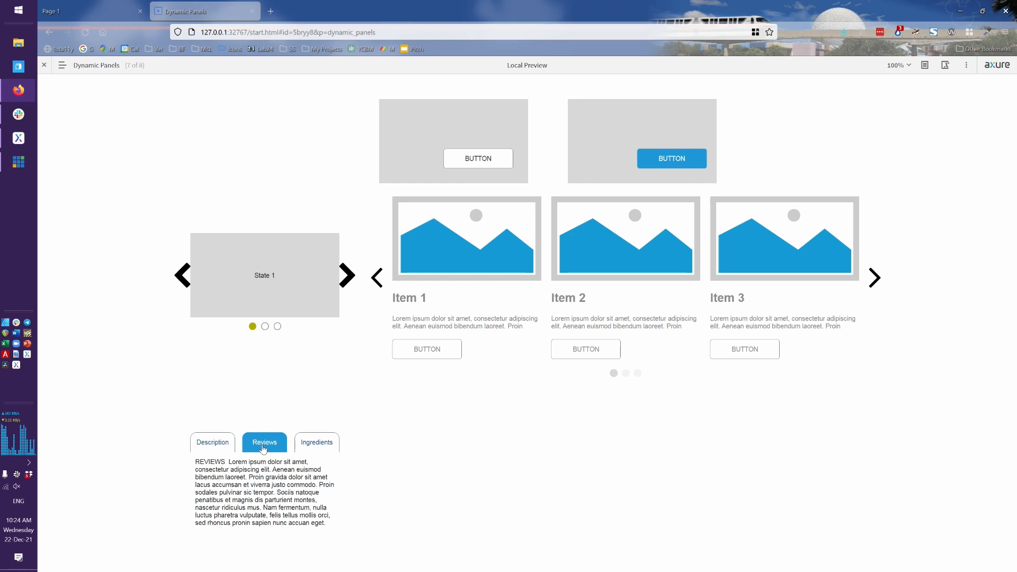
click(316, 451)
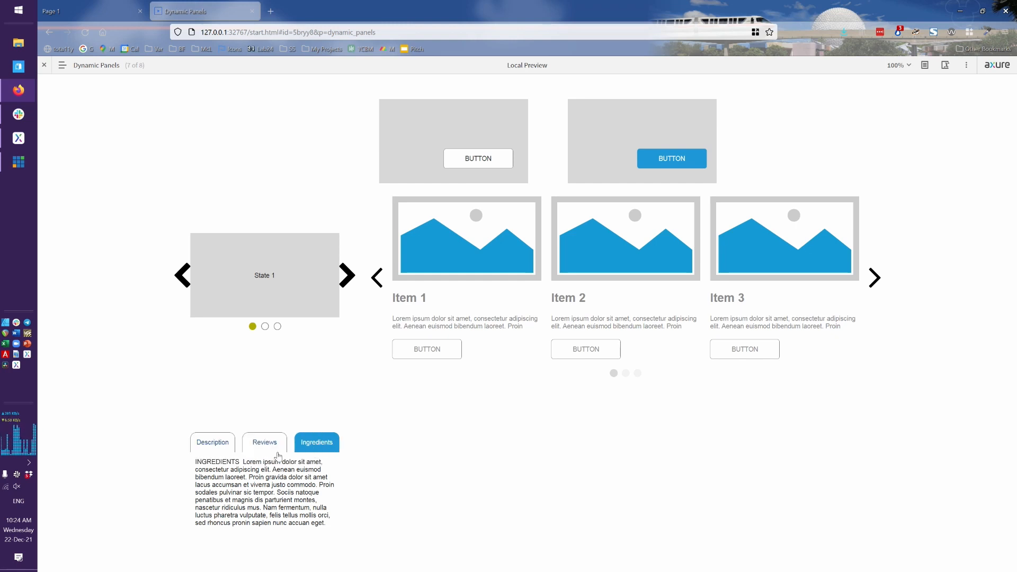
click(202, 452)
click(268, 444)
click(317, 444)
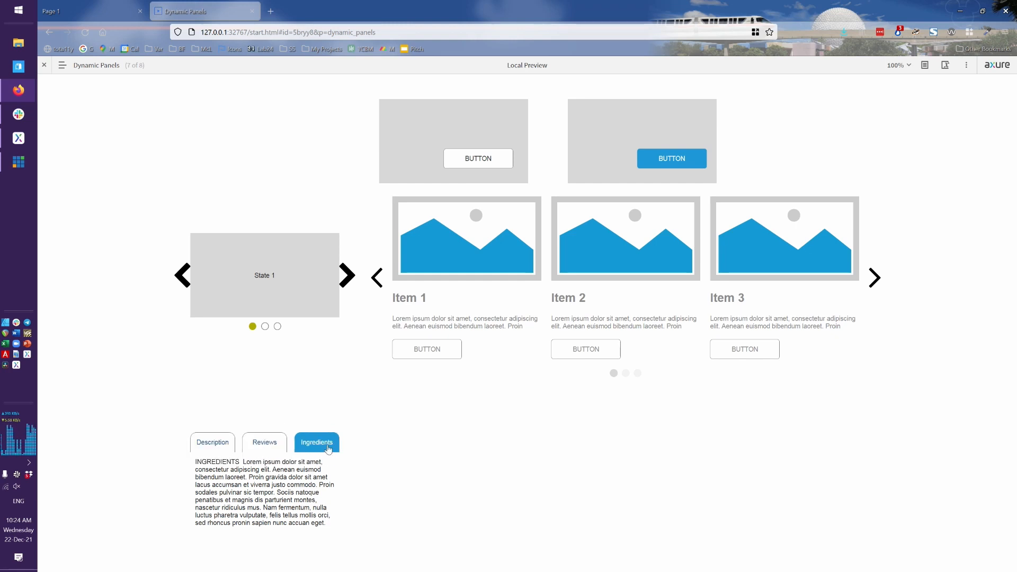
click(211, 451)
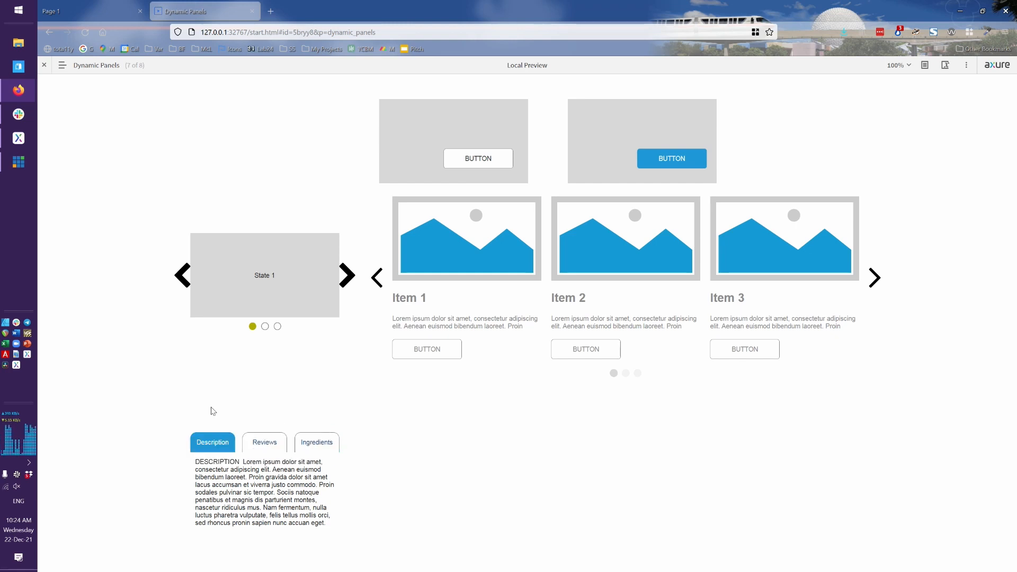
click(271, 447)
click(324, 449)
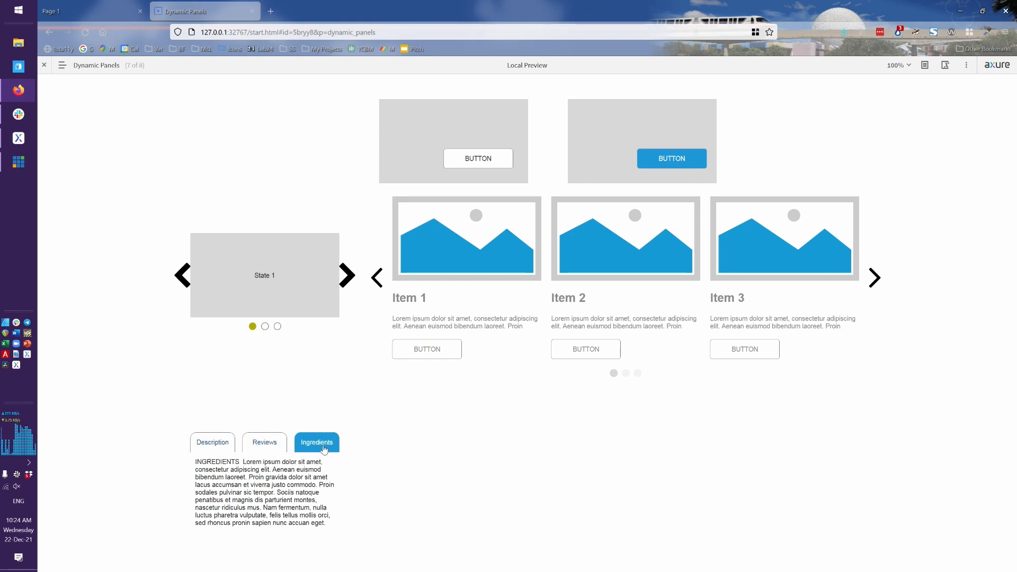
click(210, 446)
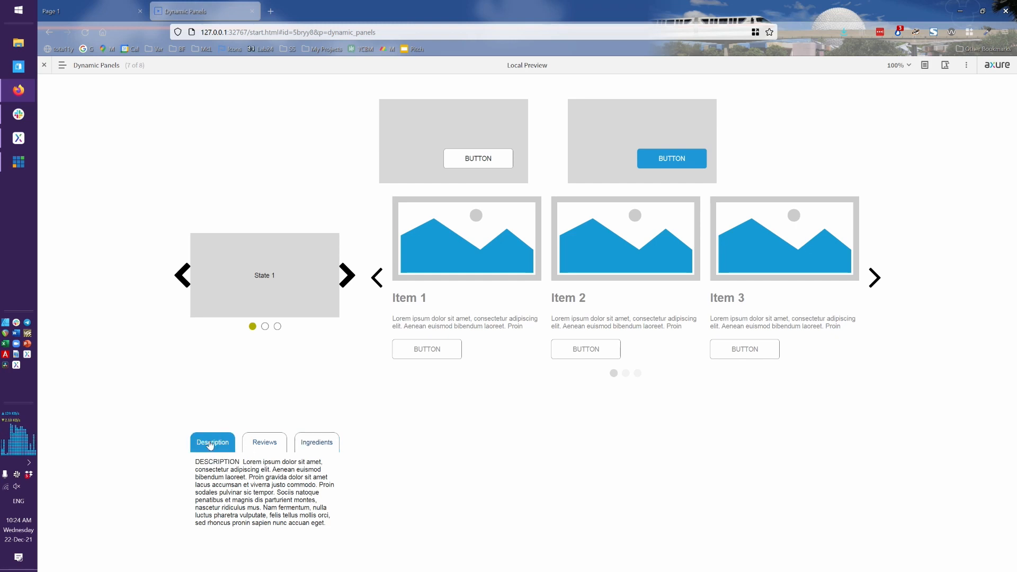
click(254, 445)
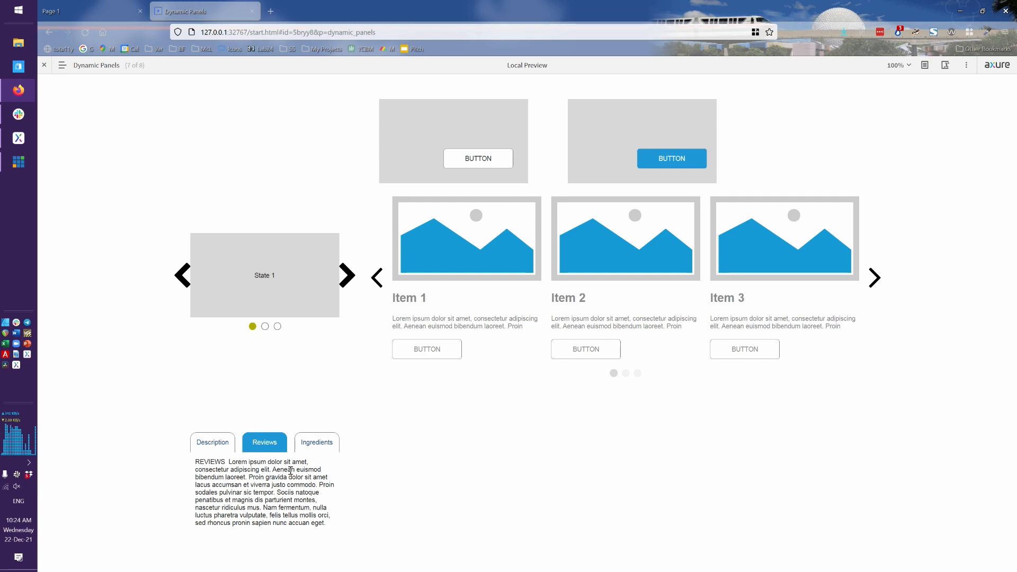
key(alt+Tab)
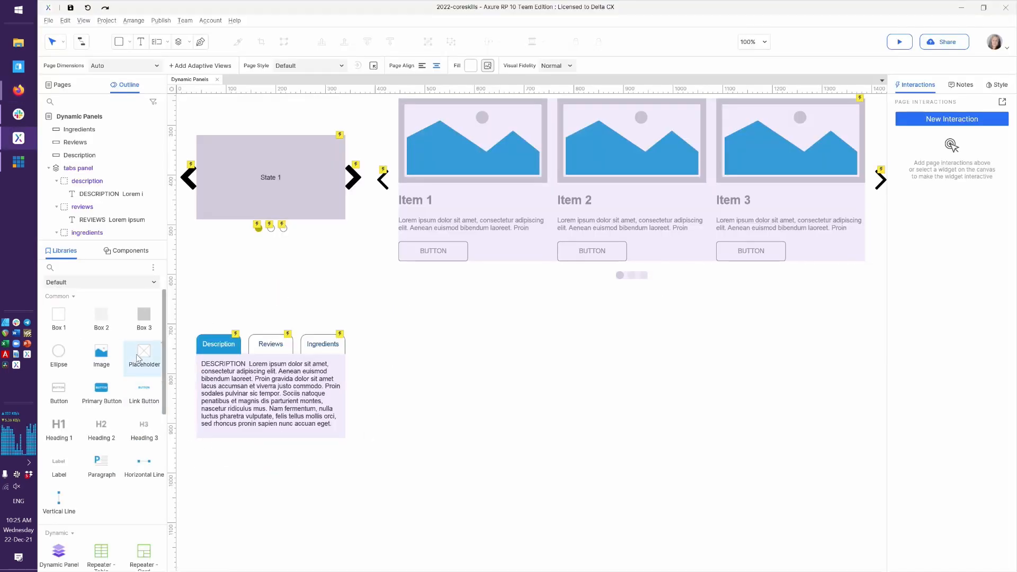
Add a Placeholder below the tabs panel at about X 8, Y 1000 and widen it to about 1372 px
drag(138, 358, 183, 479)
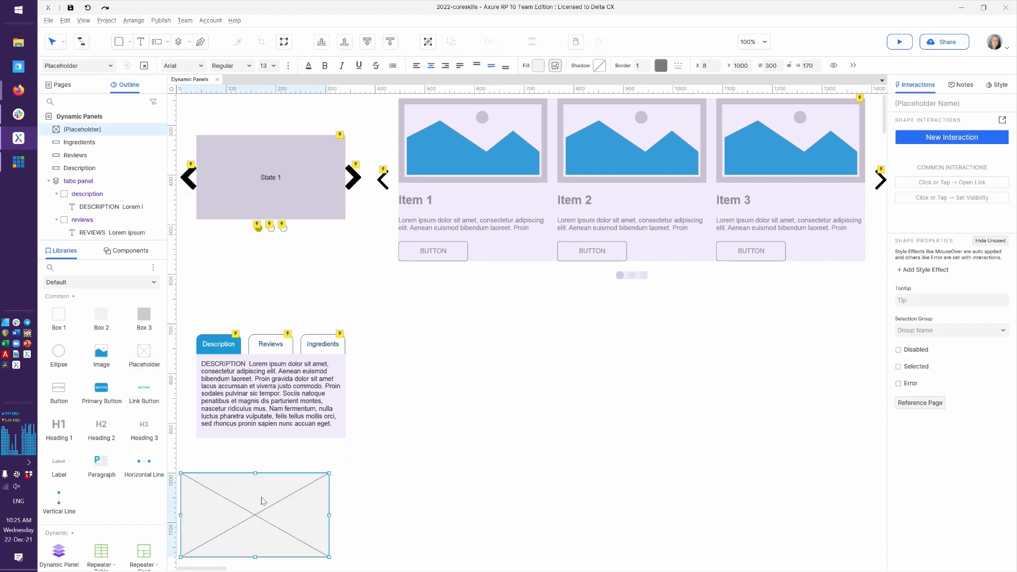
drag(329, 515, 861, 511)
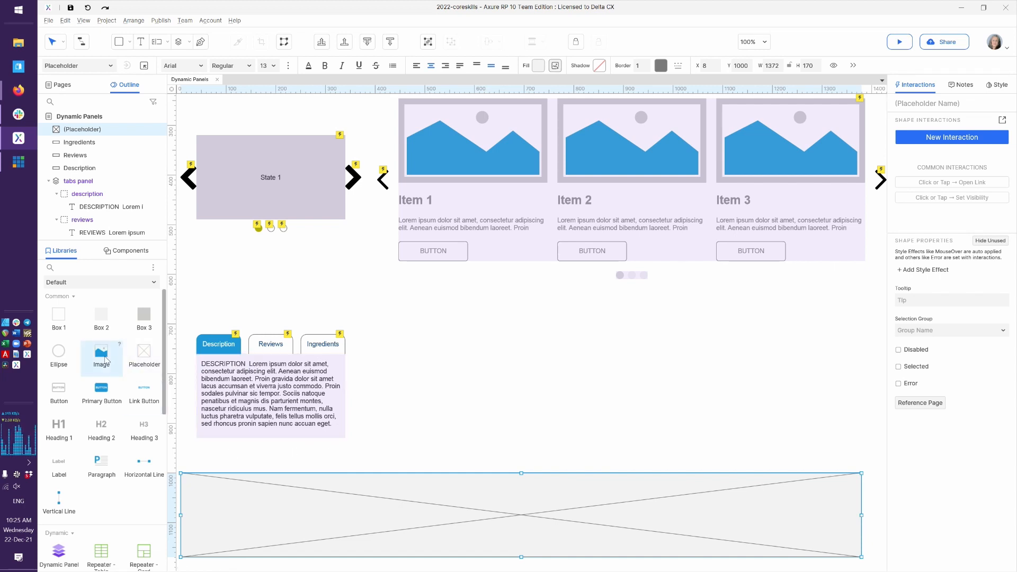
Place a Box 1 exactly over the tabs panel at X 40, Y 760, name it "tabs bkg box" and send it to the back
click(263, 382)
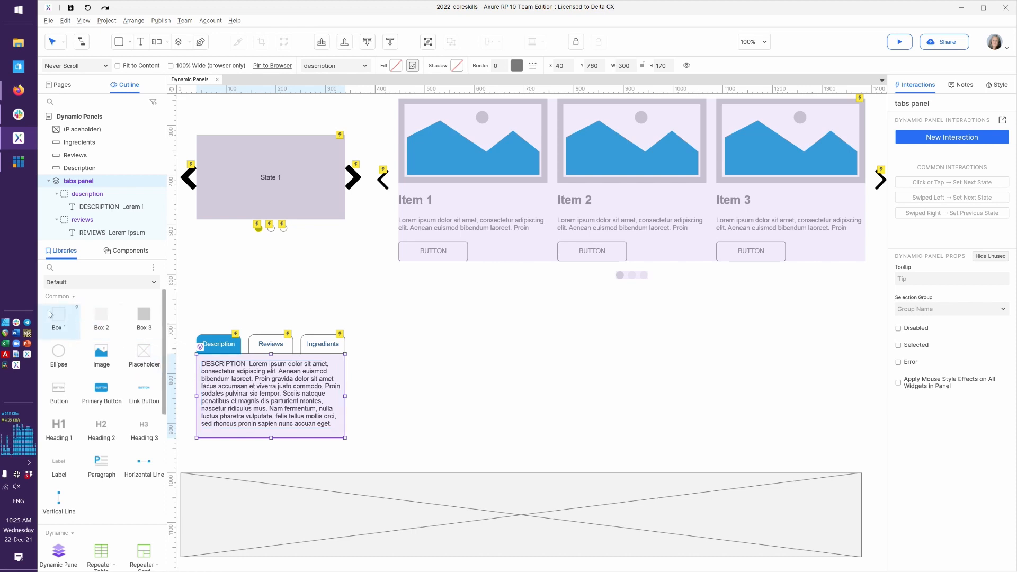
drag(198, 359, 197, 353)
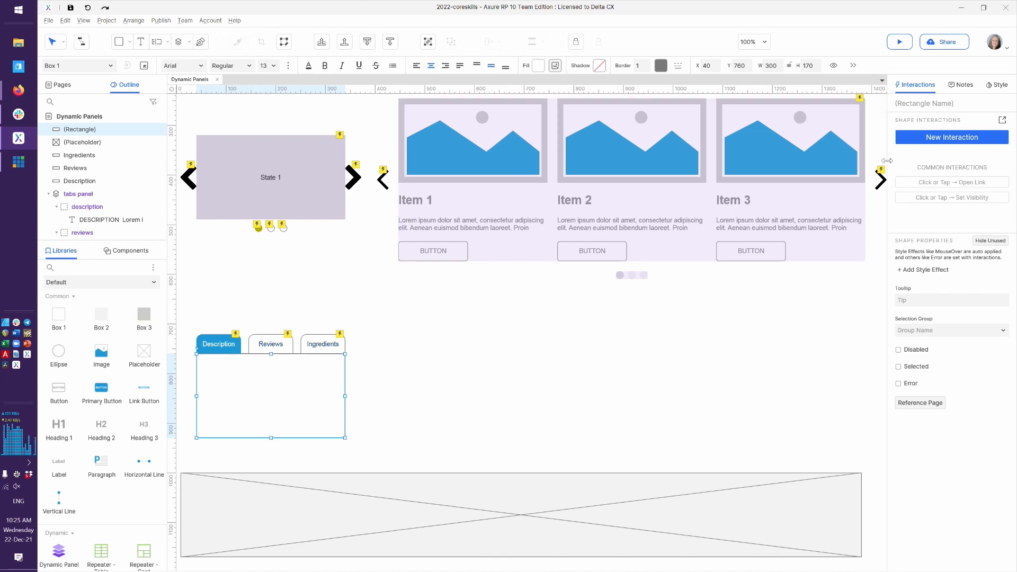
click(917, 105)
text(tabs bkg box)
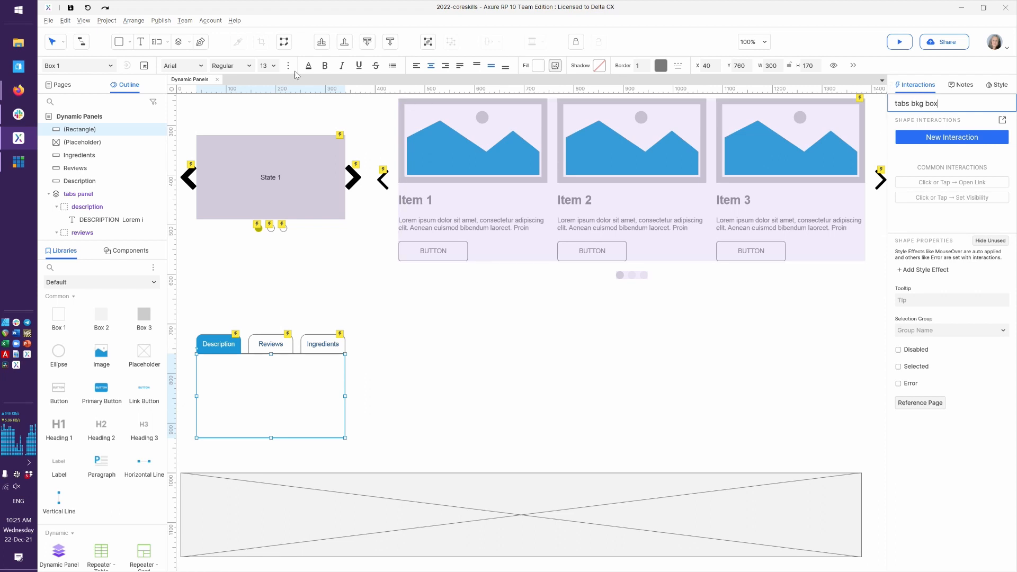
click(368, 41)
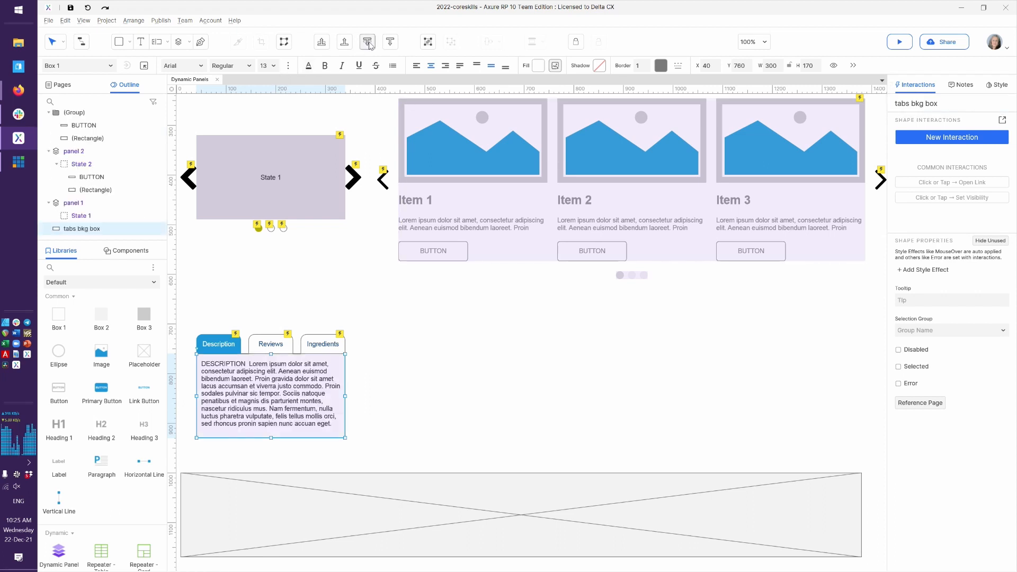
click(445, 403)
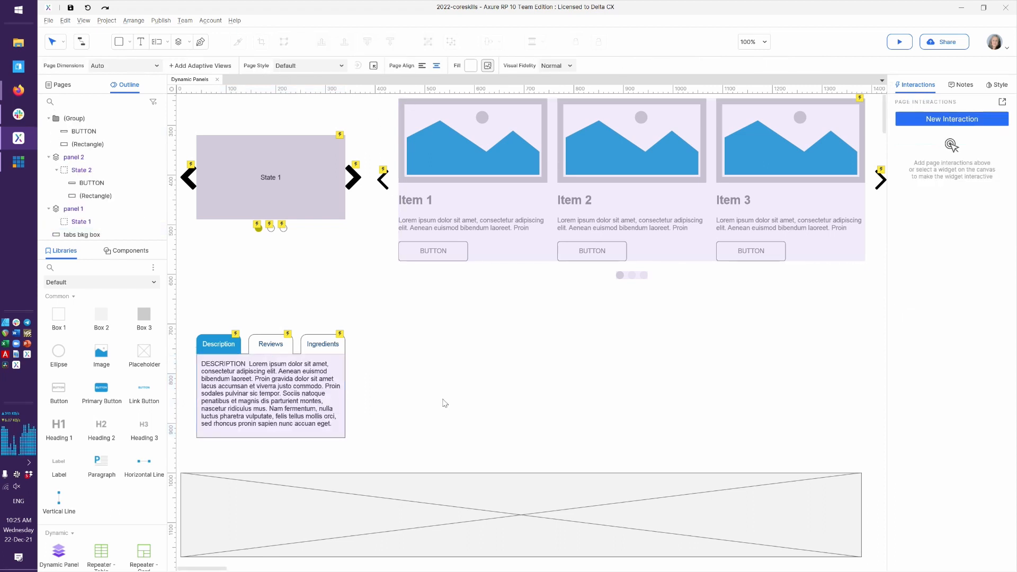
Reload the browser's local preview to check the border around the tab content, and return to Axure
key(alt+Tab)
key(F5)
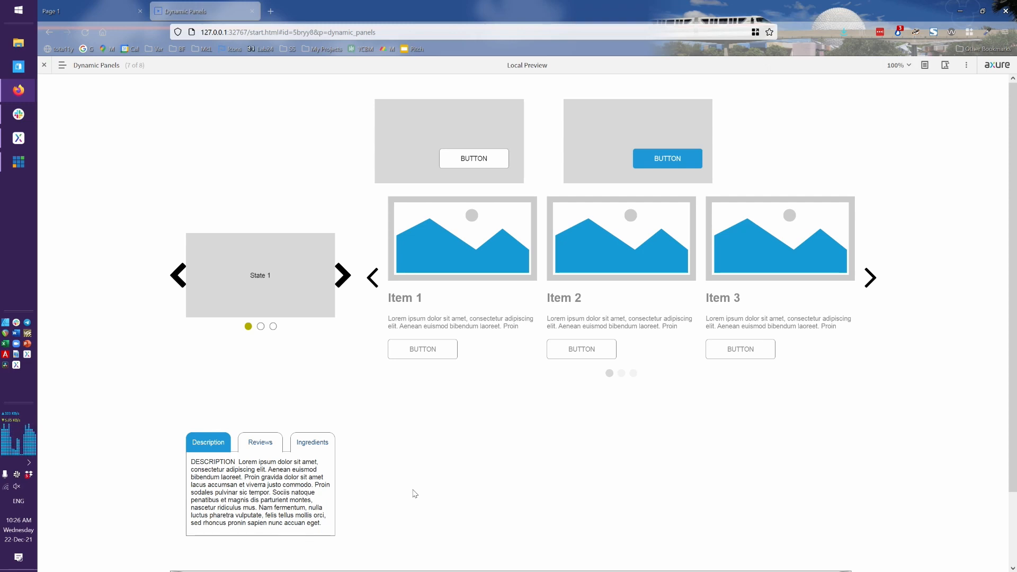
key(alt+Tab)
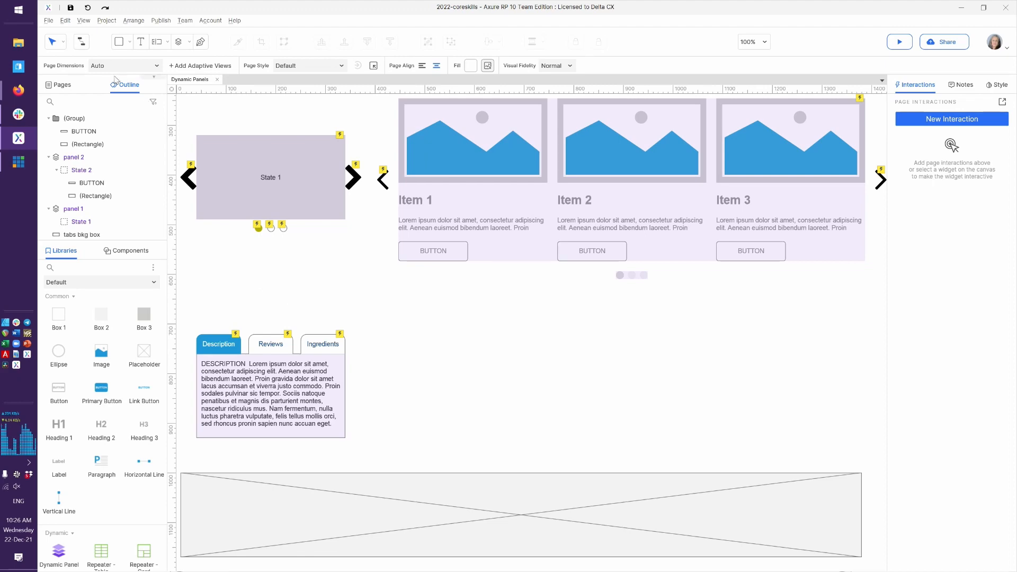
Open the Widget Style Manager and set the Tab selected style's fill color to white, #FFFFFF
click(90, 20)
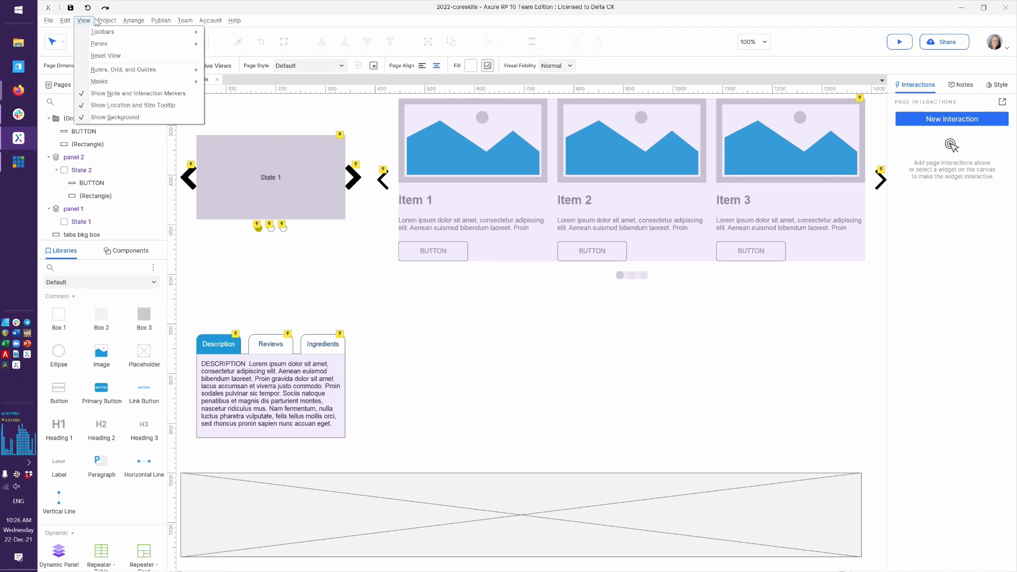
mouse_move(107, 20)
click(130, 32)
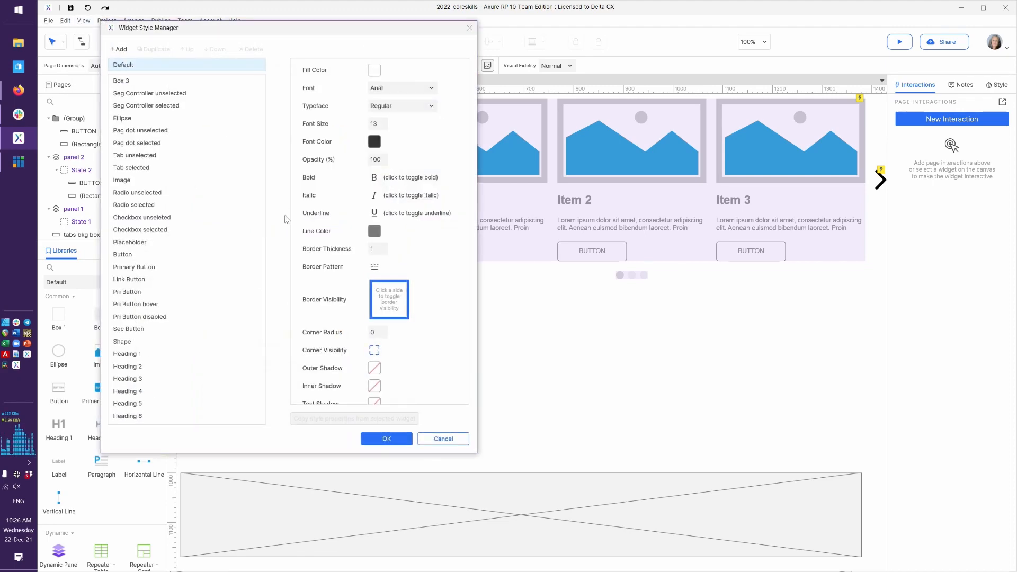
click(151, 168)
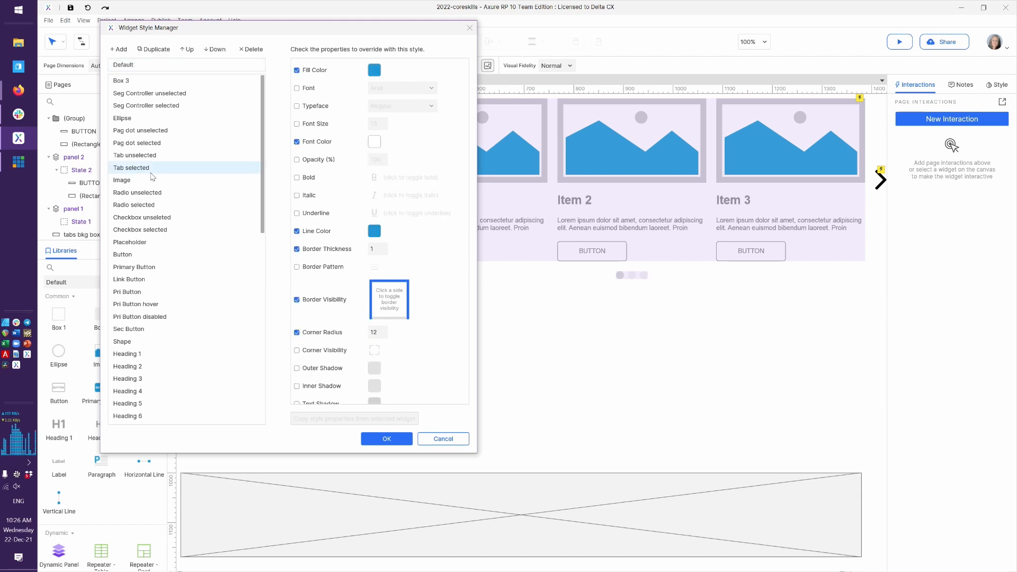
click(374, 71)
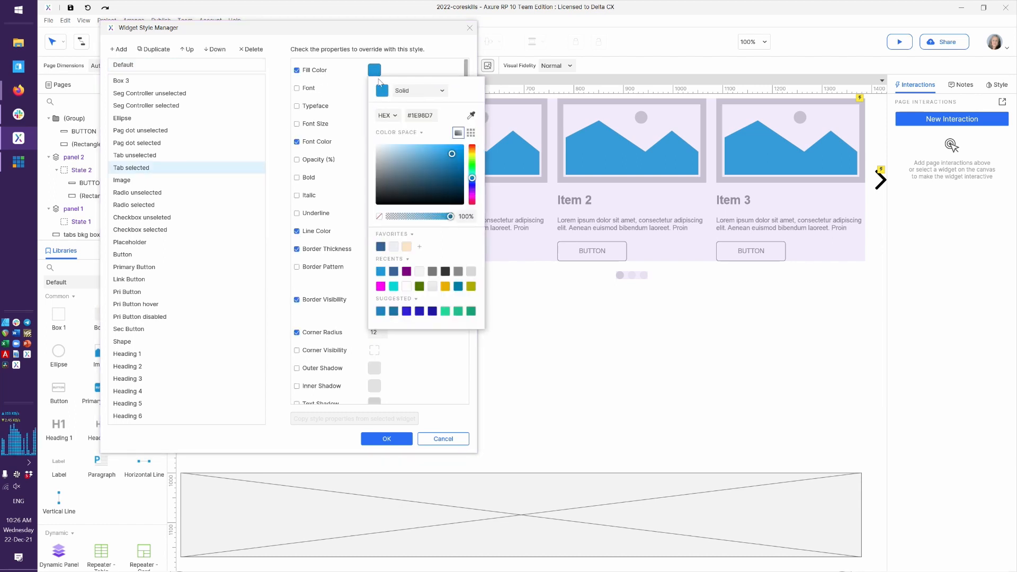
drag(387, 153, 375, 144)
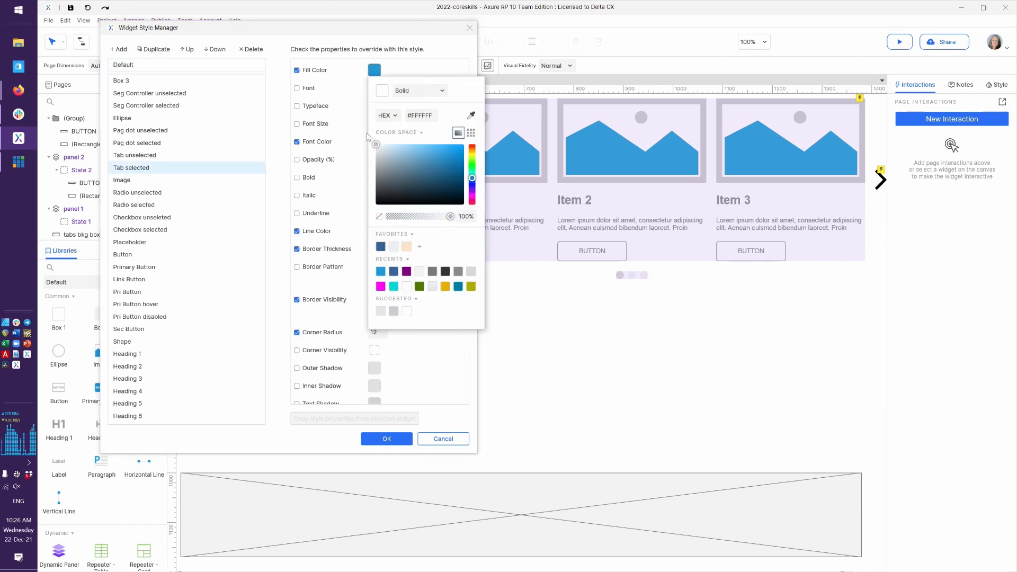
click(433, 372)
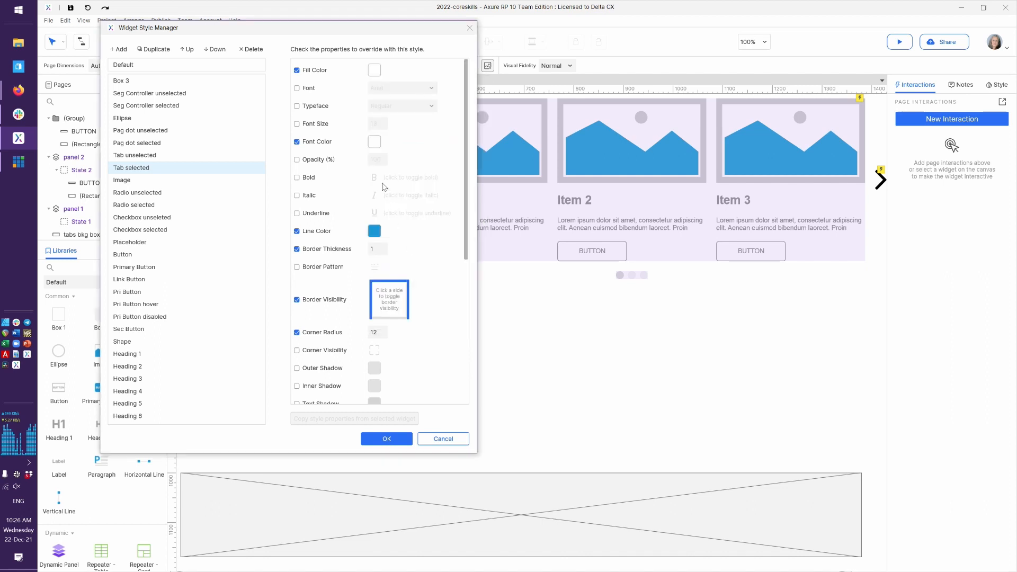
Set the font color and line color of the Tab selected style to dark grey #333333
click(374, 141)
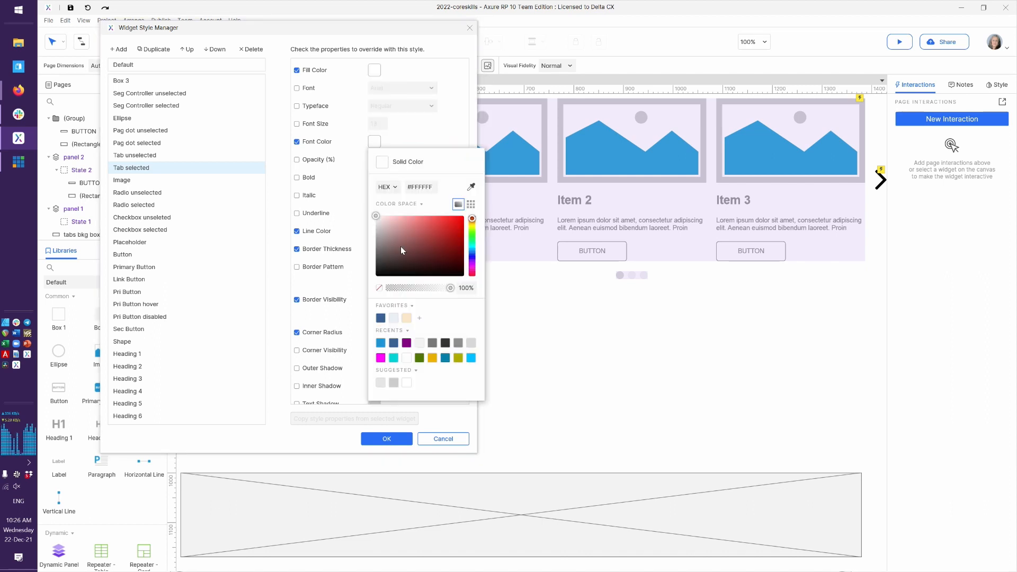
click(445, 344)
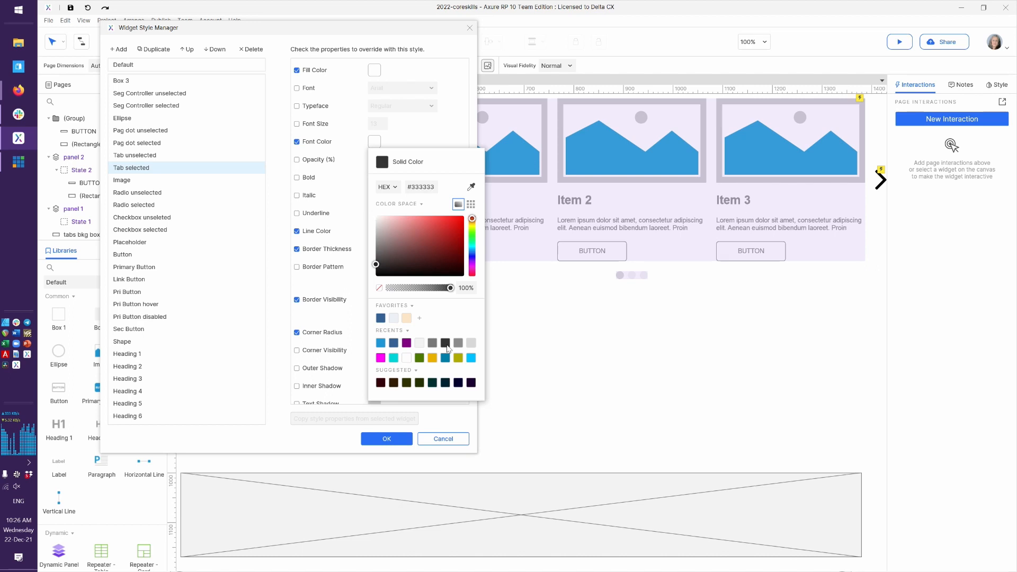
click(457, 427)
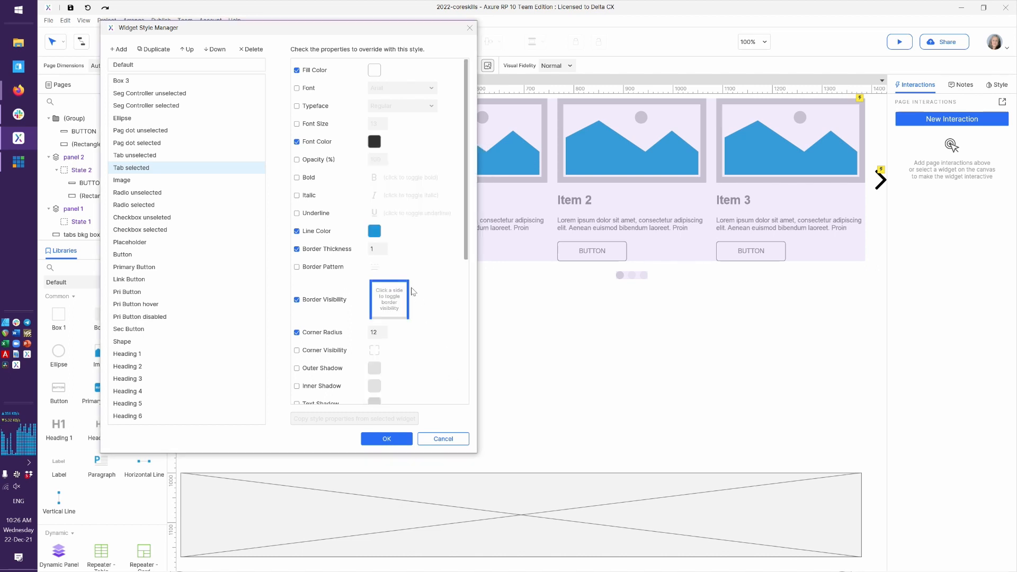
click(375, 231)
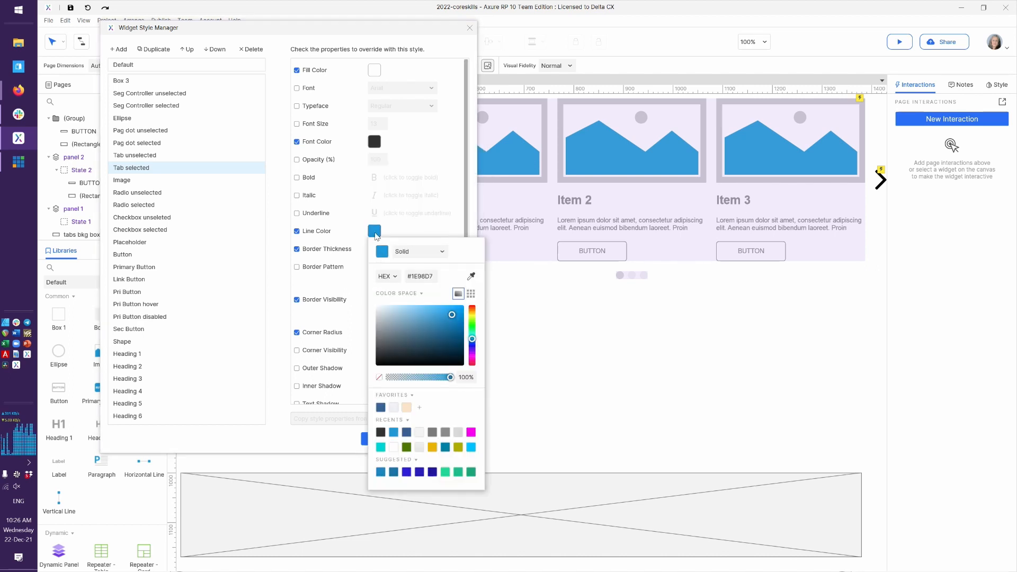
click(382, 434)
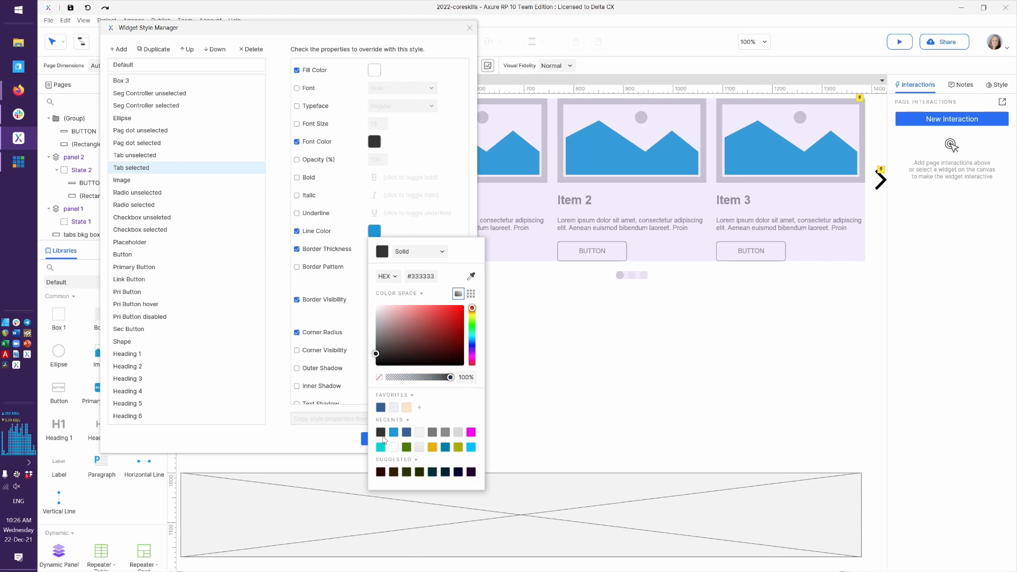
click(466, 129)
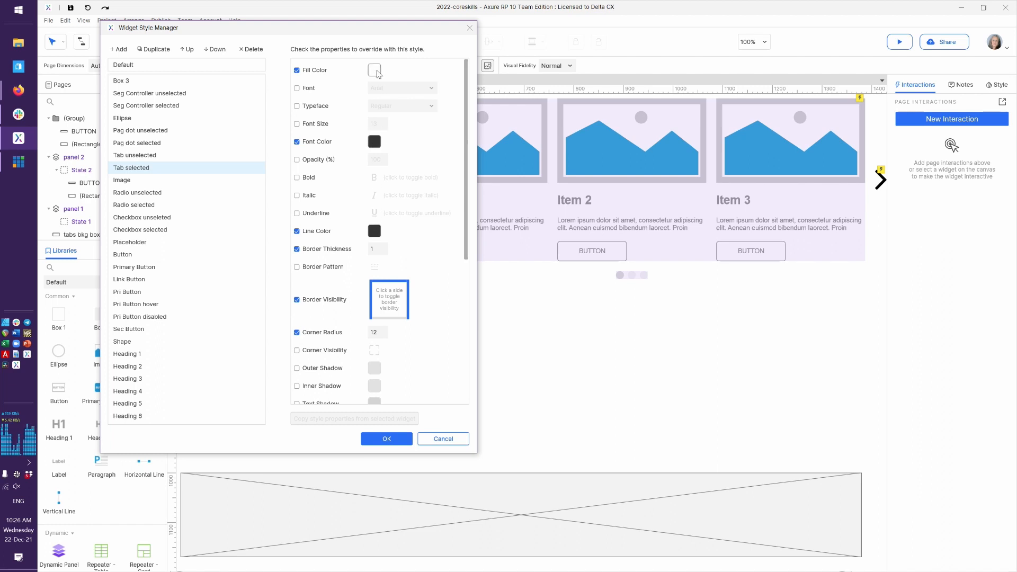
Set the Tab unselected style's line color to dark grey and its fill color to #366295 at 10% opacity, and apply the style changes
click(150, 158)
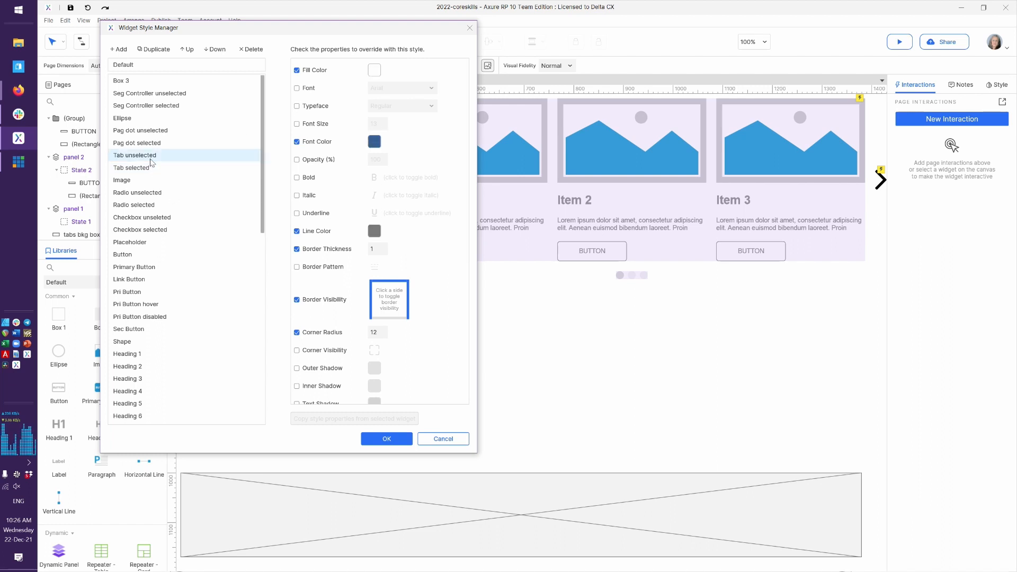
click(374, 232)
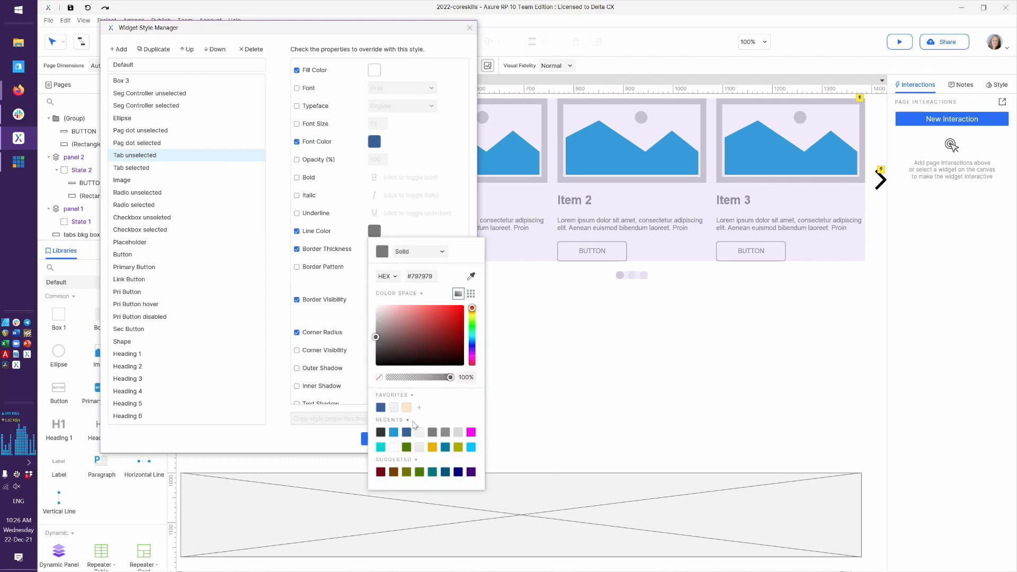
click(381, 432)
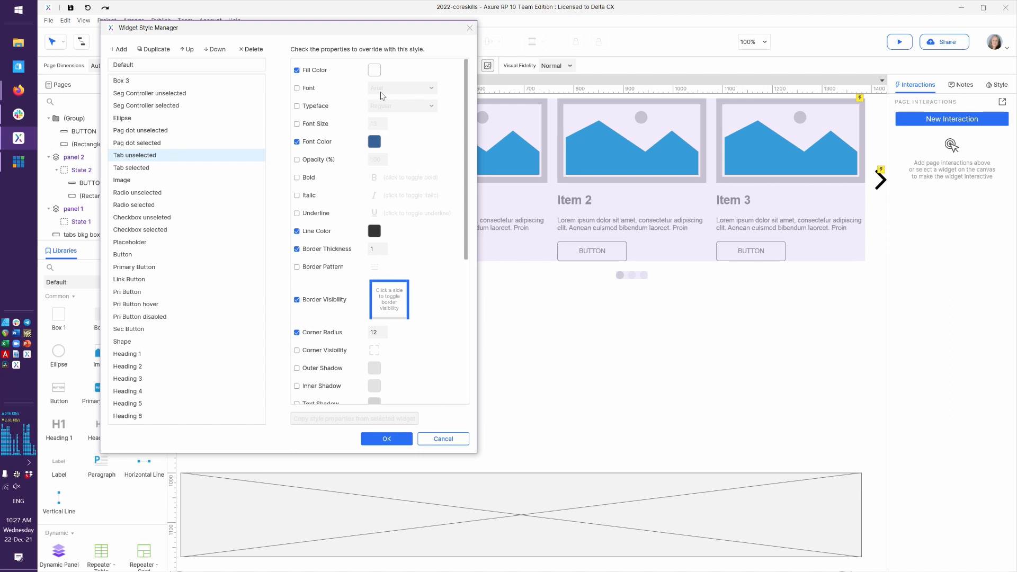
click(375, 71)
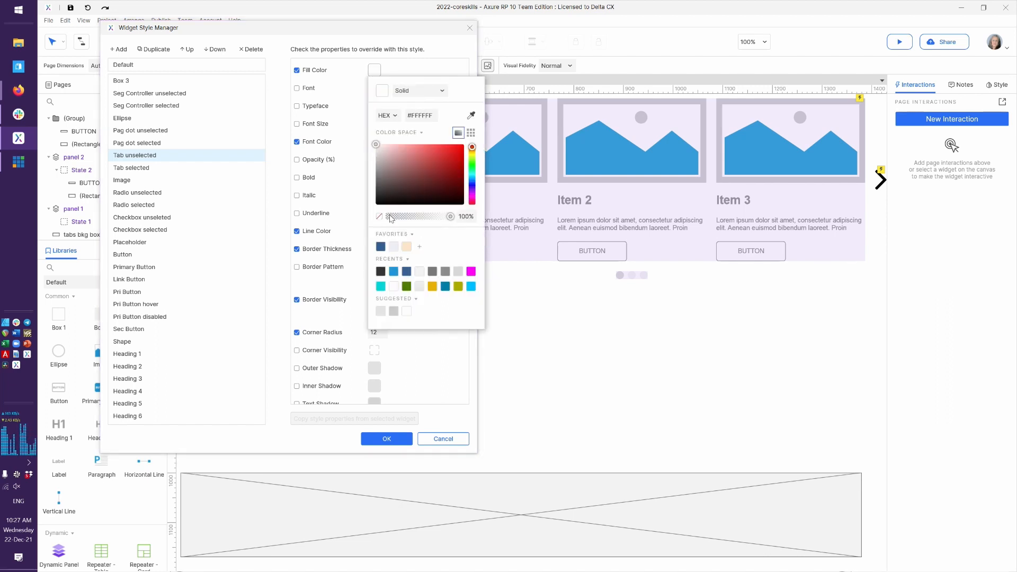
click(396, 247)
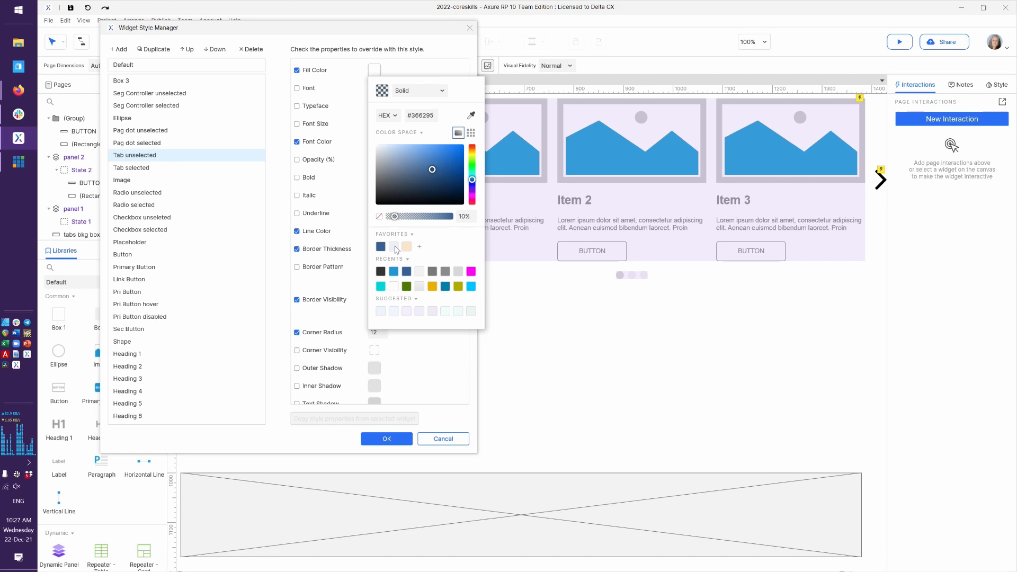
click(422, 370)
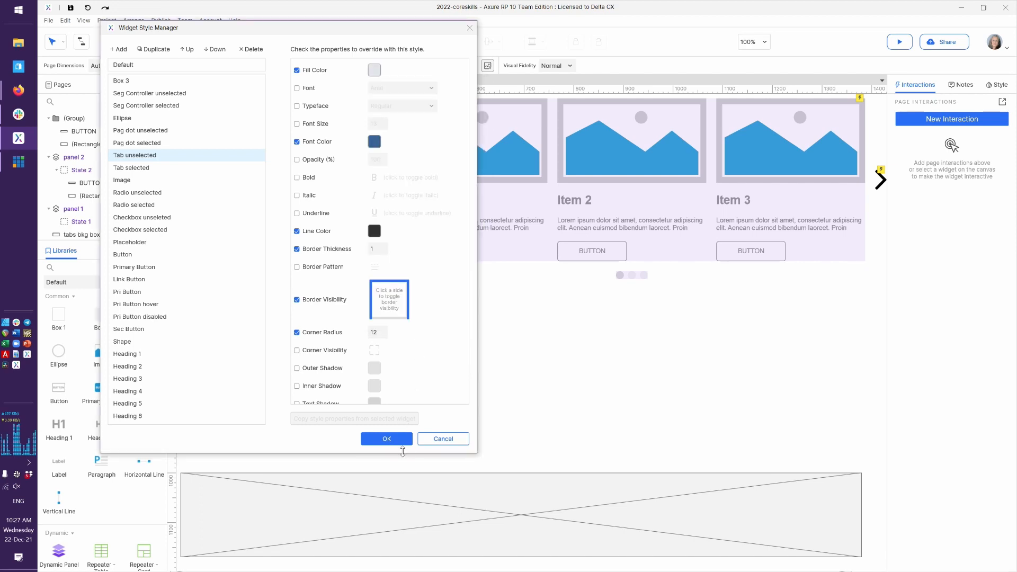
click(391, 438)
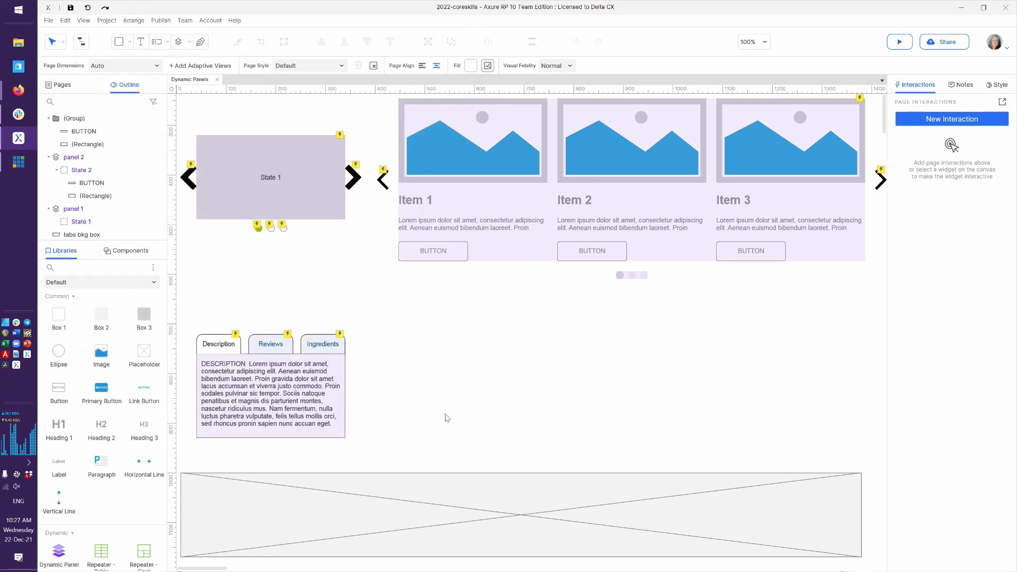
Reload the browser's local preview, switch through the Reviews, Ingredients and Description tabs to check their new styling, and return to Axure
key(alt+Tab)
key(F5)
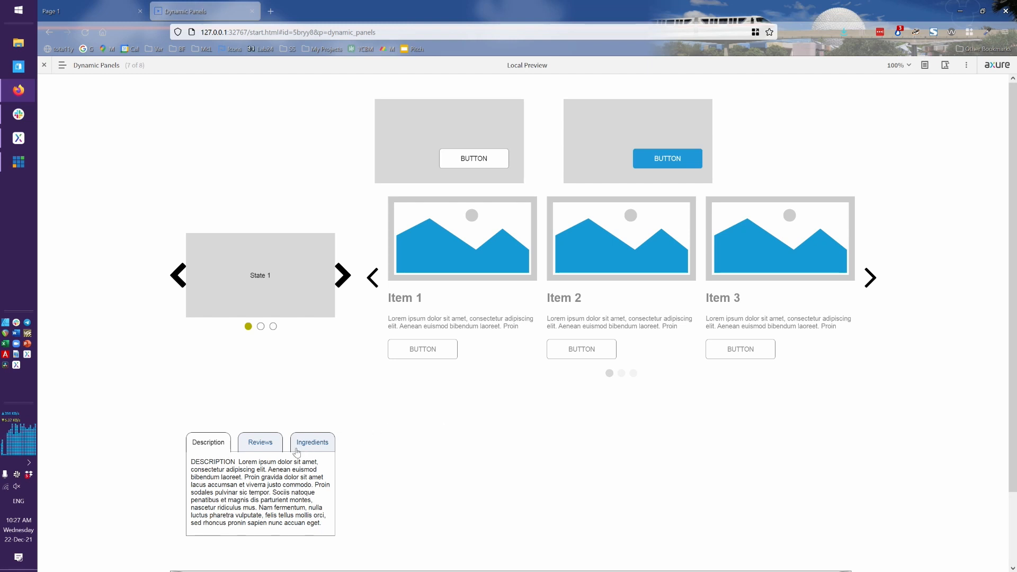
click(265, 447)
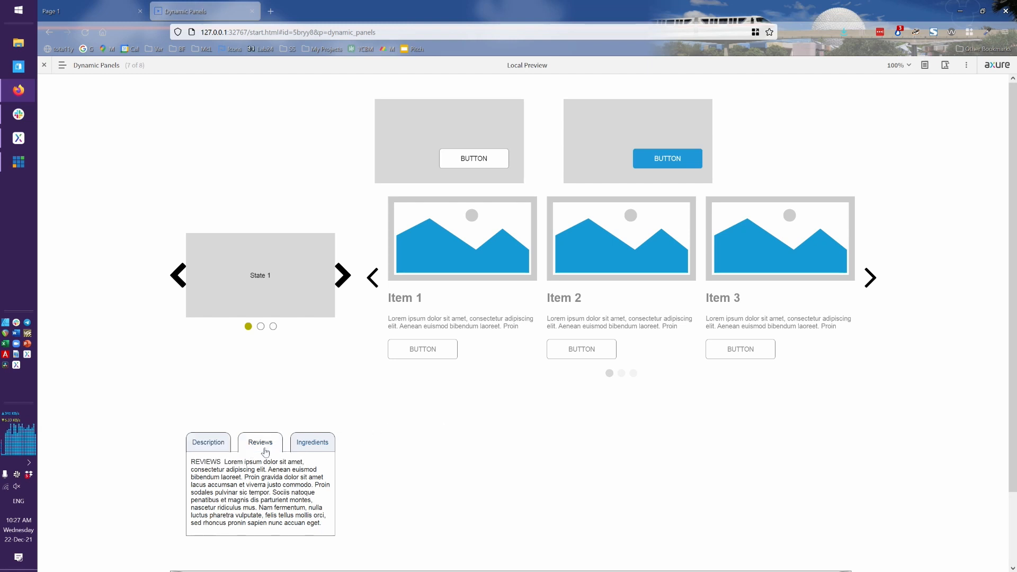
click(312, 448)
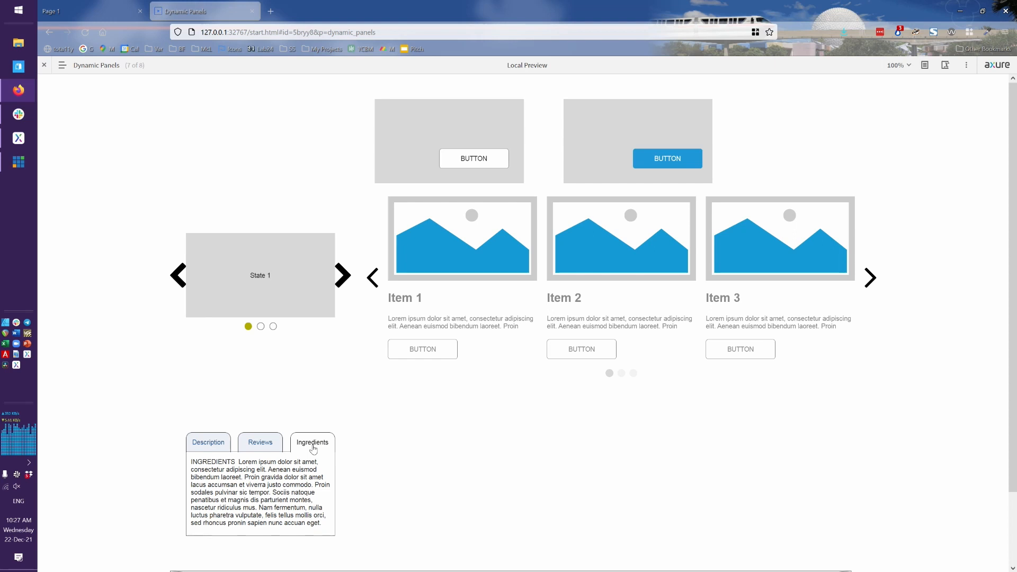
click(214, 446)
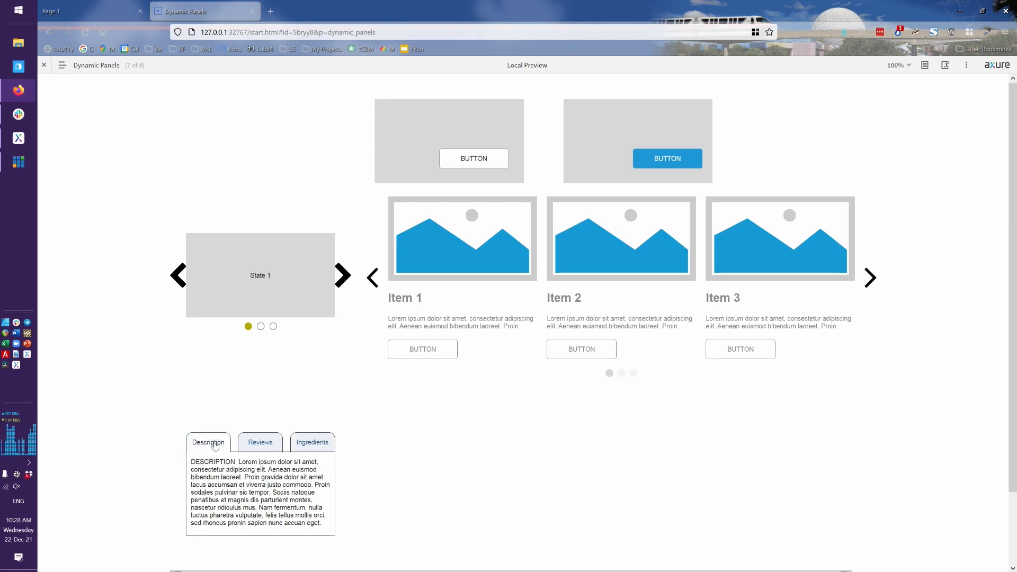
key(alt+Tab)
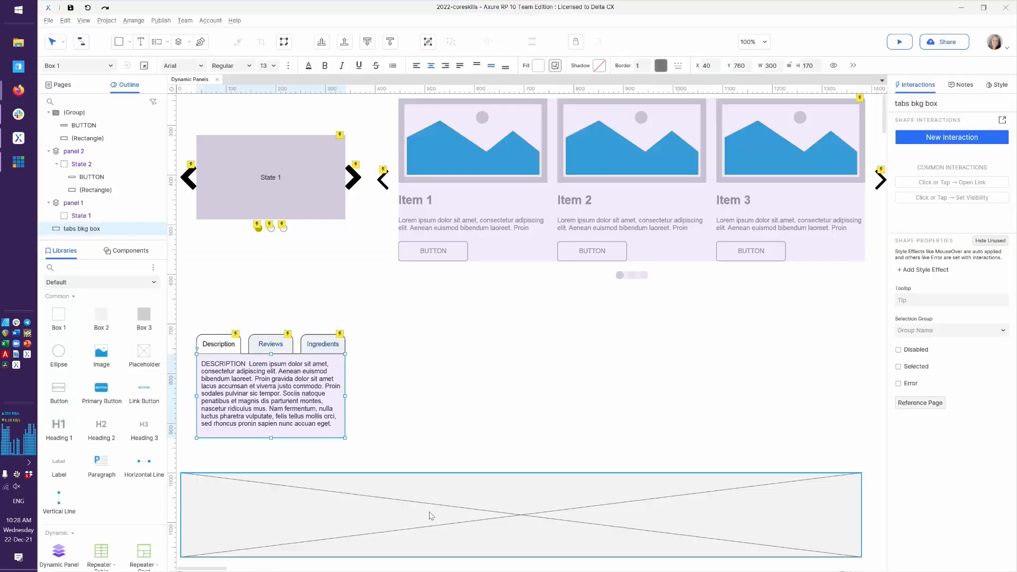
Select the tabs panel together with its background box and enlarge the outline to examine where both sit in the layer order
click(390, 467)
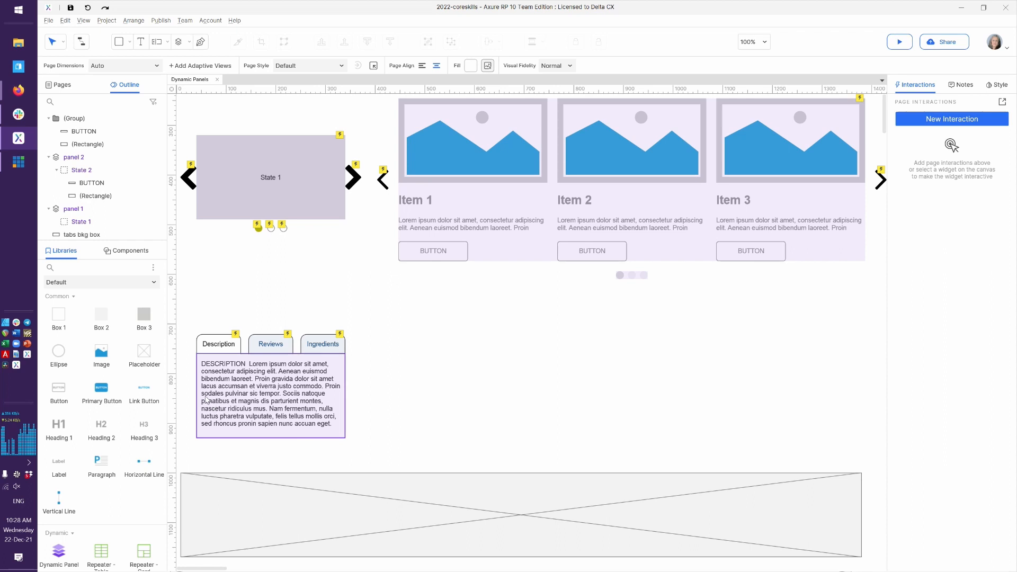
drag(181, 370, 377, 450)
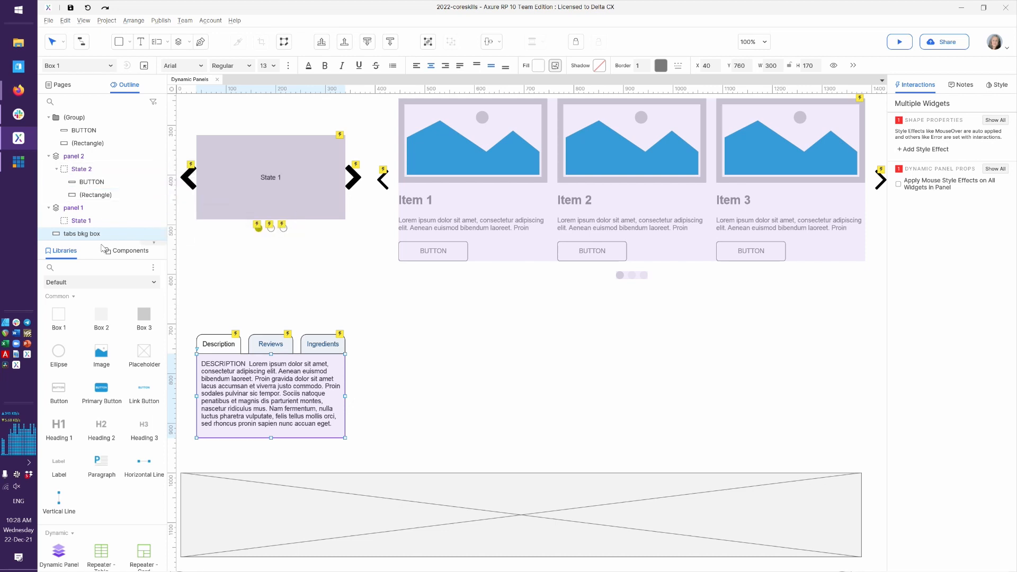
click(157, 247)
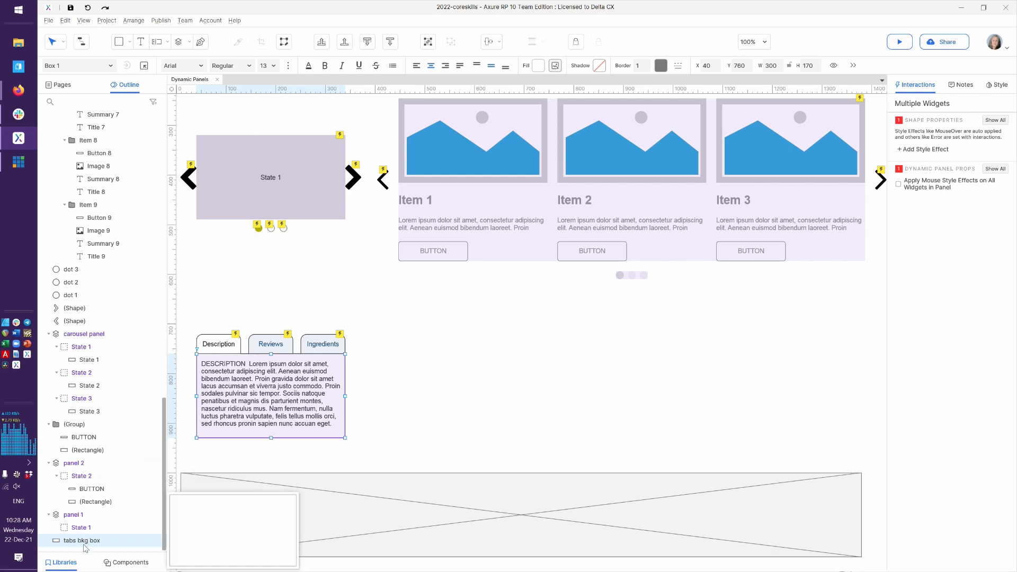
scroll(87, 424, up, 10)
scroll(87, 385, up, 6)
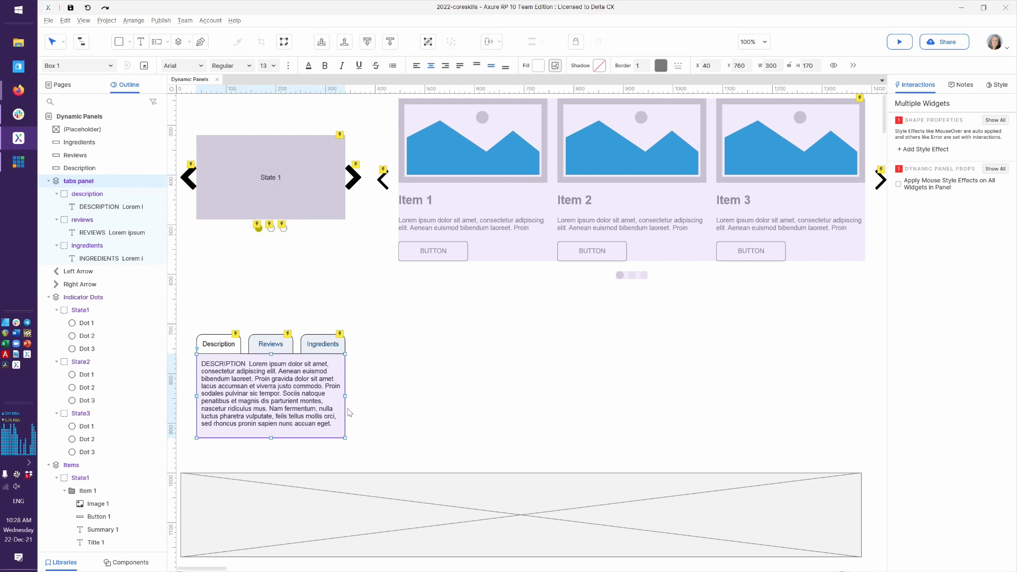
Move the tabs panel off its background box to X 310, Y 780, and undo the move
click(310, 398)
drag(280, 395, 416, 404)
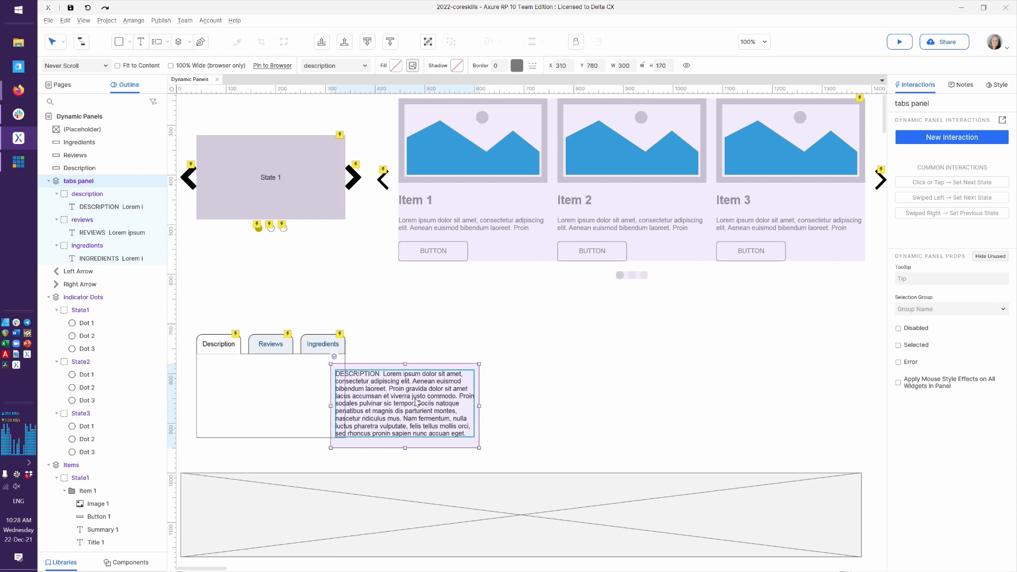
key(ctrl+z)
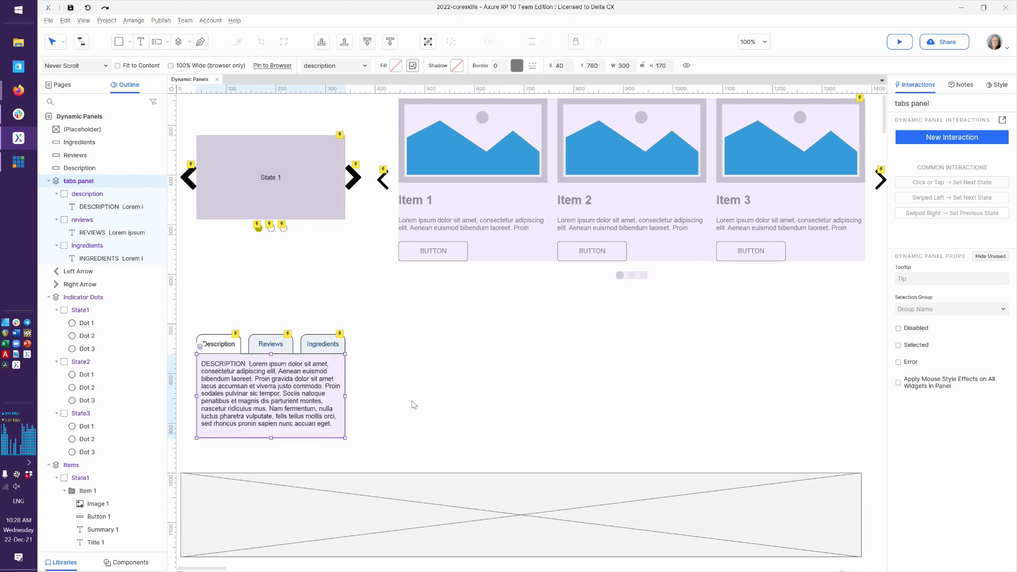
Shift the tabs panel and its background box to Y 762 and back to Y 760, comparing both positions in the browser preview
drag(355, 447, 260, 401)
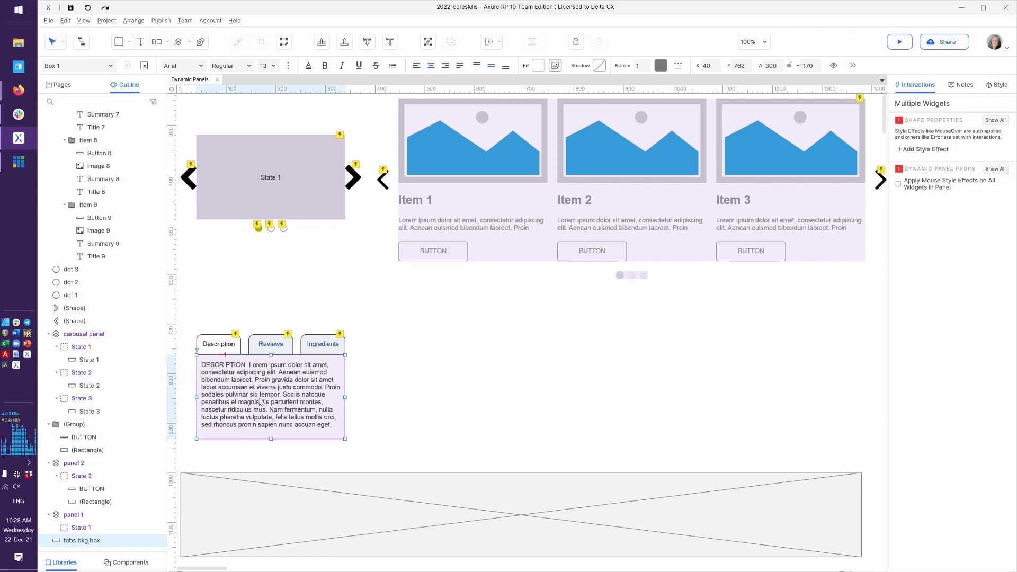
key(ctrl+period)
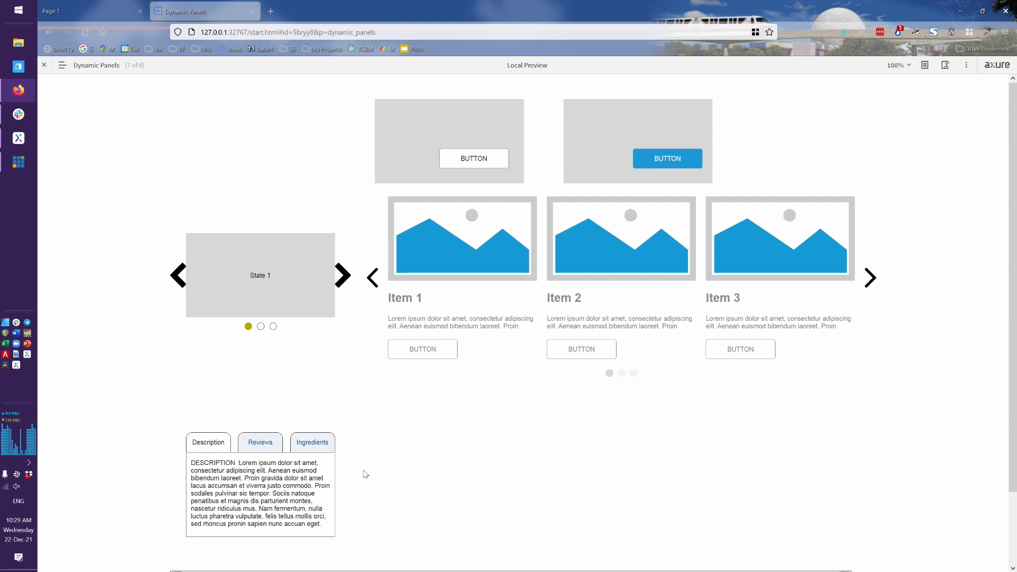
key(alt+Tab)
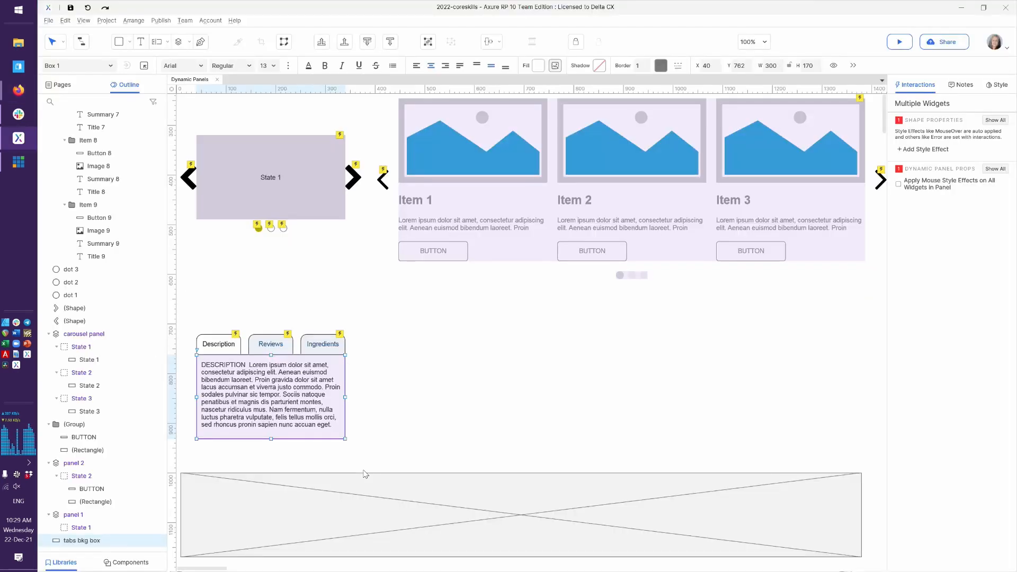
key(F5)
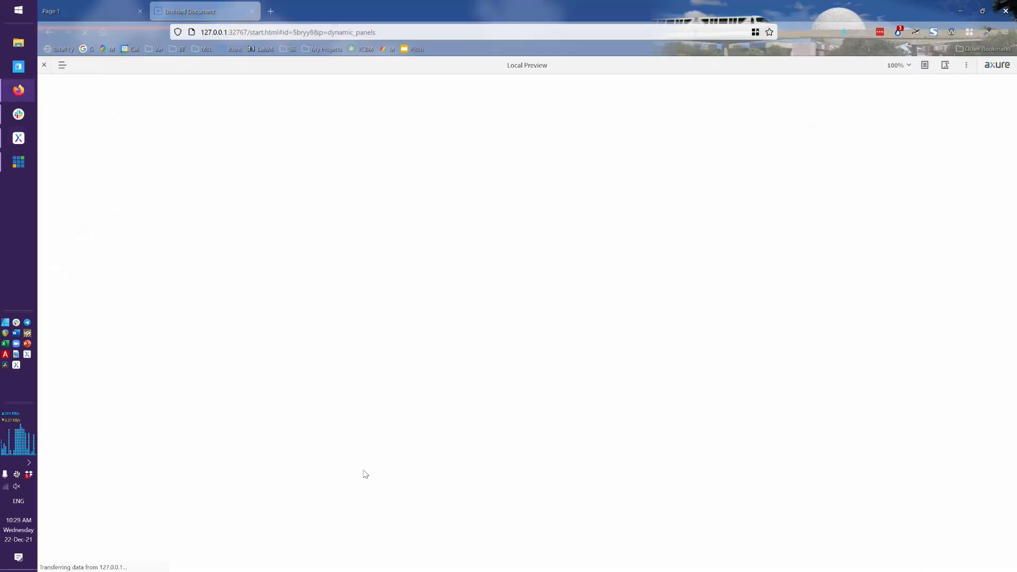
key(alt+Tab)
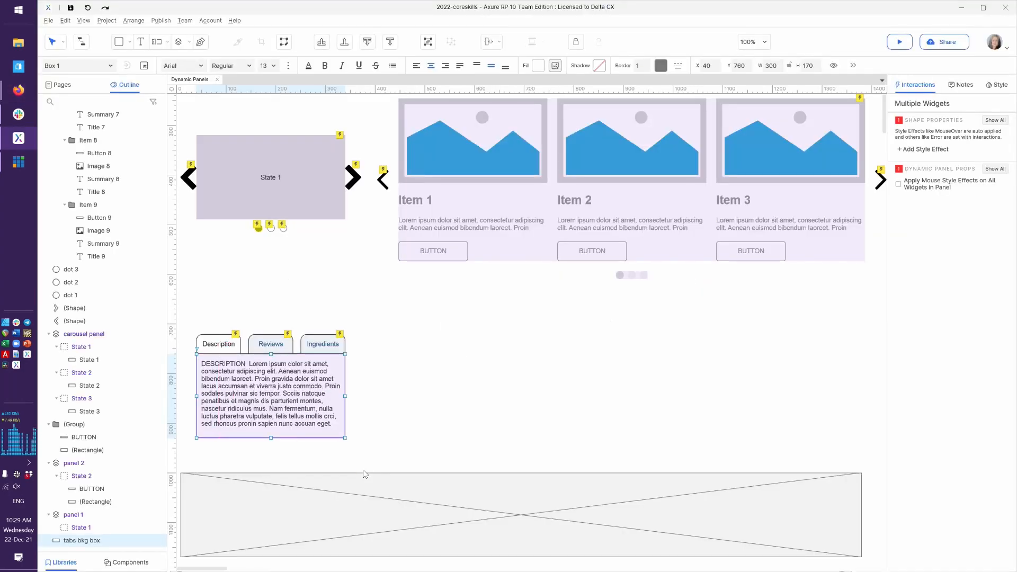
key(F5)
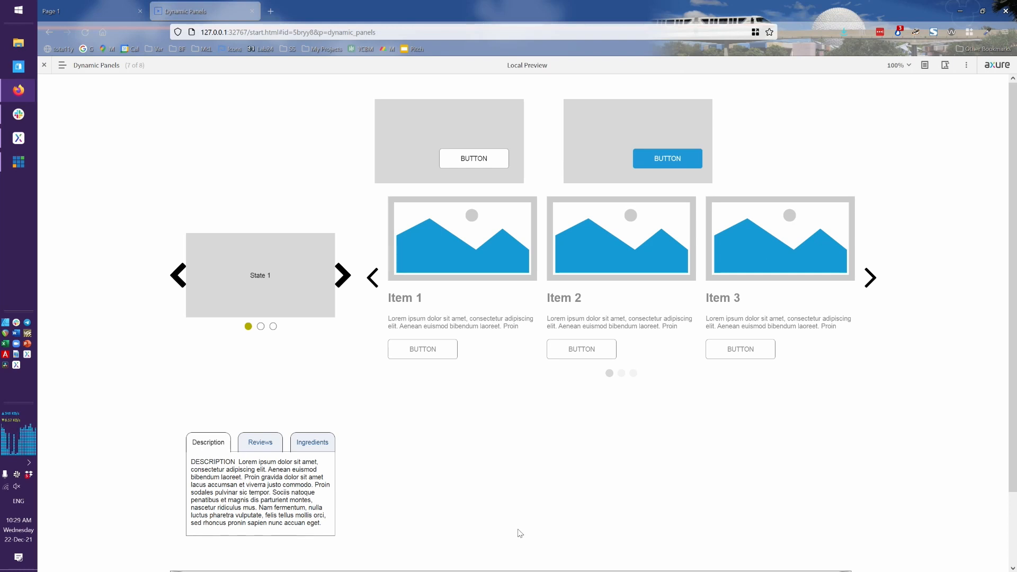
key(alt+Tab)
Duplicate the three tabs, the tabs panel and the background box, and place the copy beside the original at the same height
drag(354, 452, 187, 324)
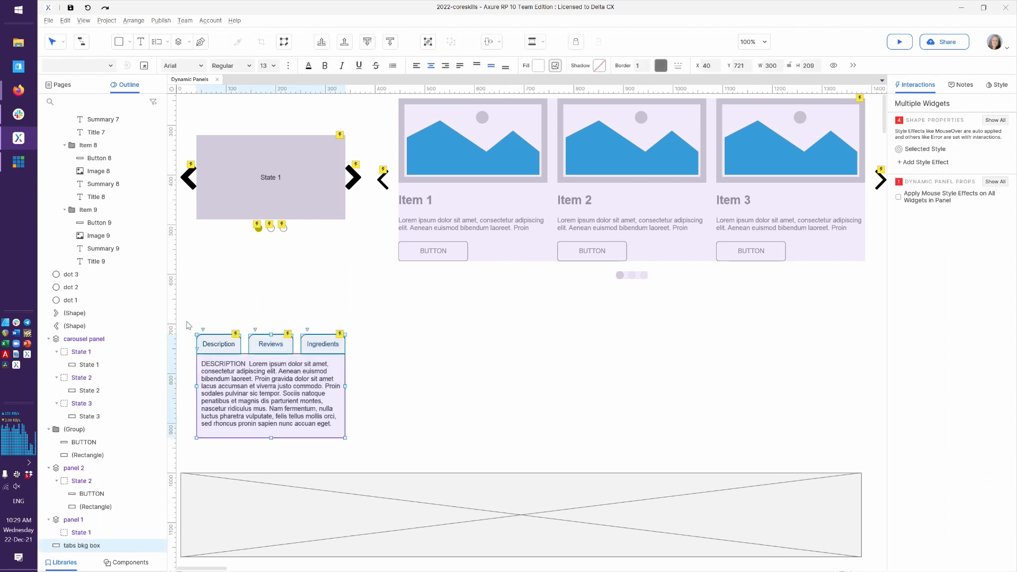
key(ctrl+d)
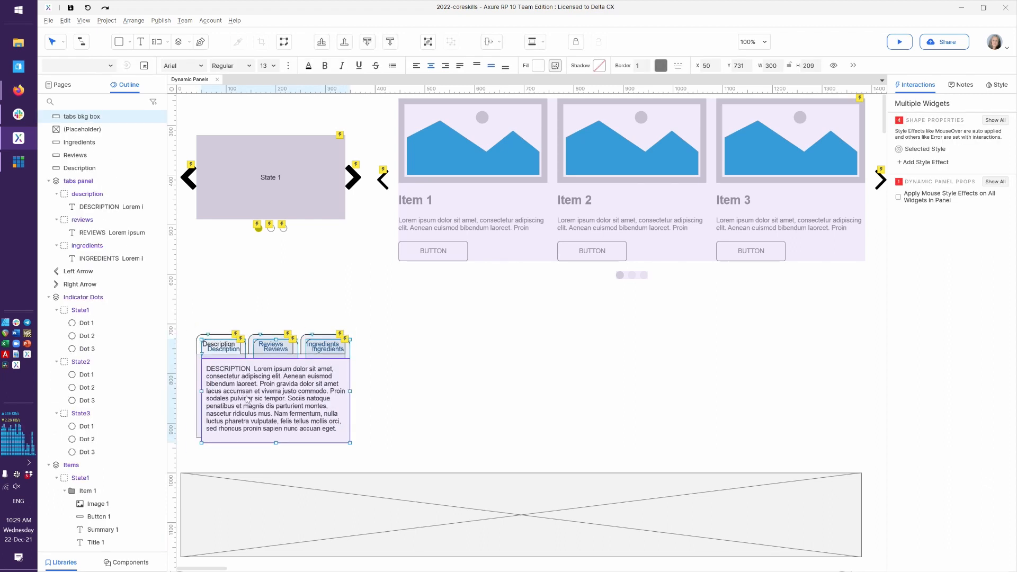
drag(266, 400, 436, 394)
click(587, 376)
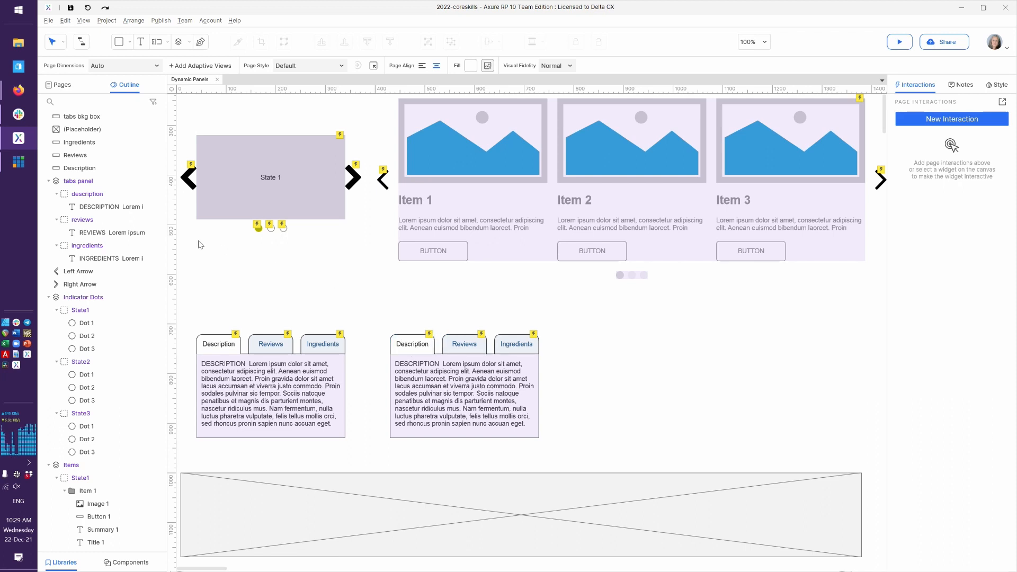
Open the Widget Style Manager and add a style named "Tabs line selected" below Pag dot selected
click(107, 22)
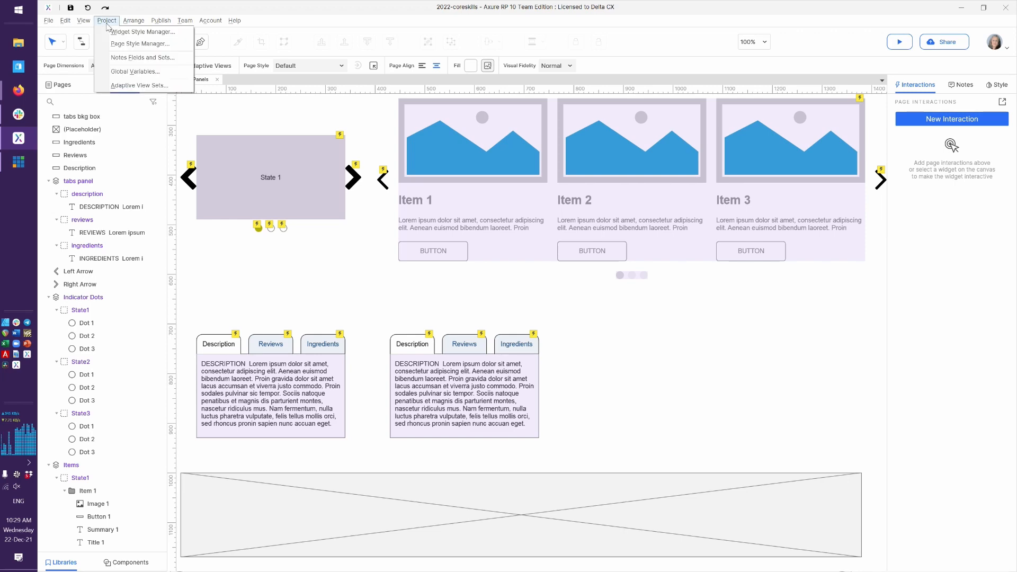
click(115, 31)
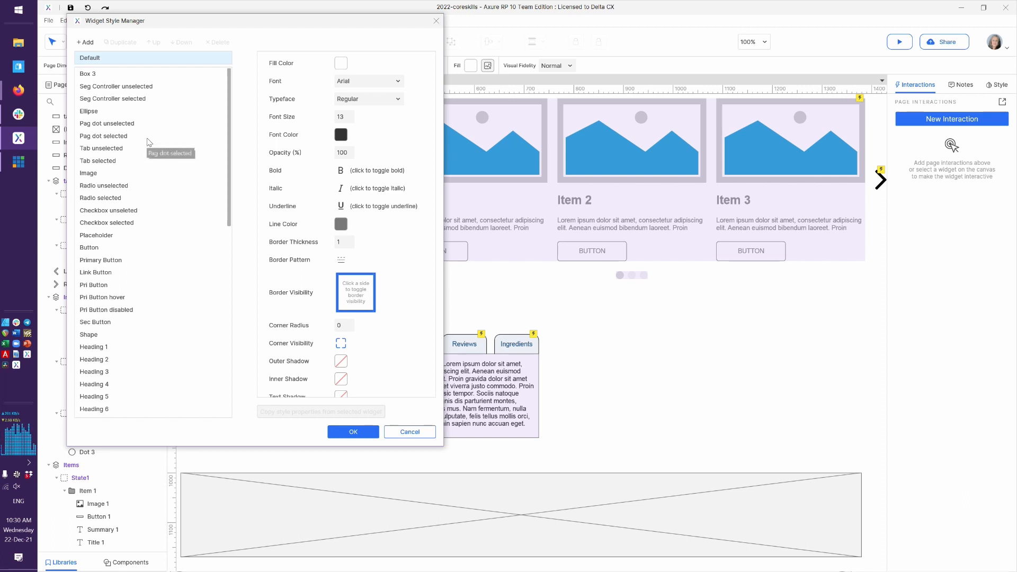
click(124, 138)
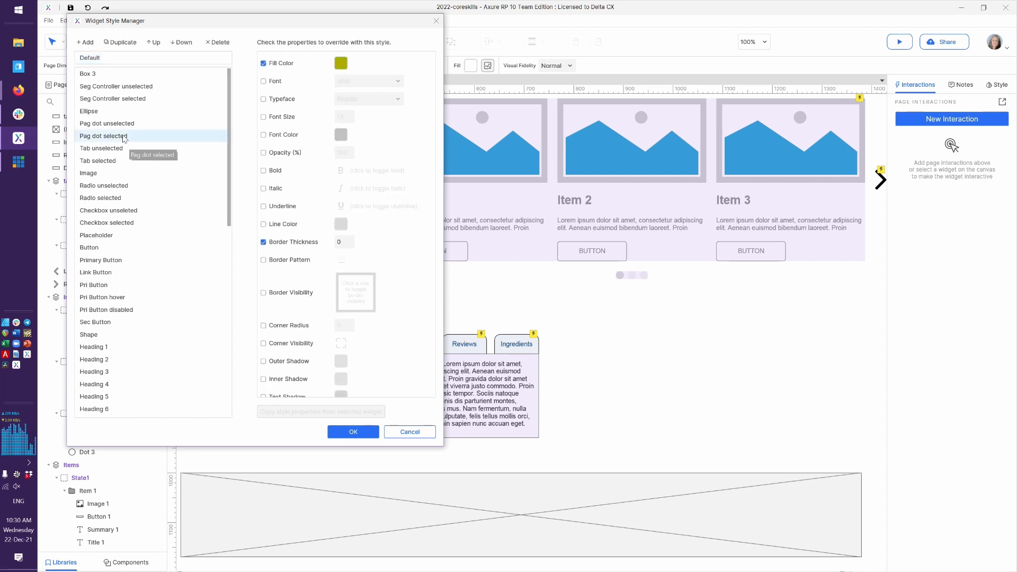
click(86, 43)
text(Tabs line)
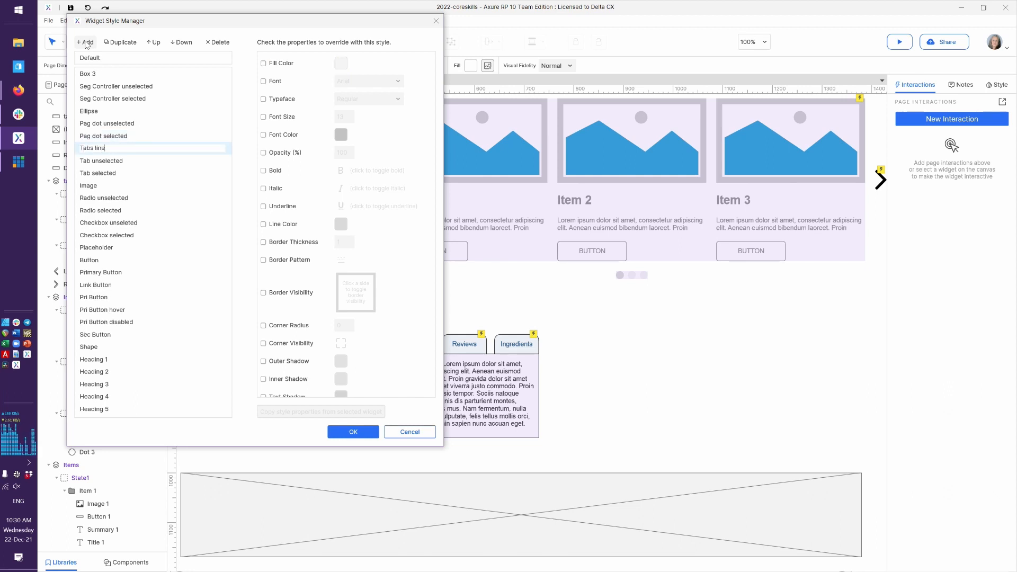
text( selected)
key(Return)
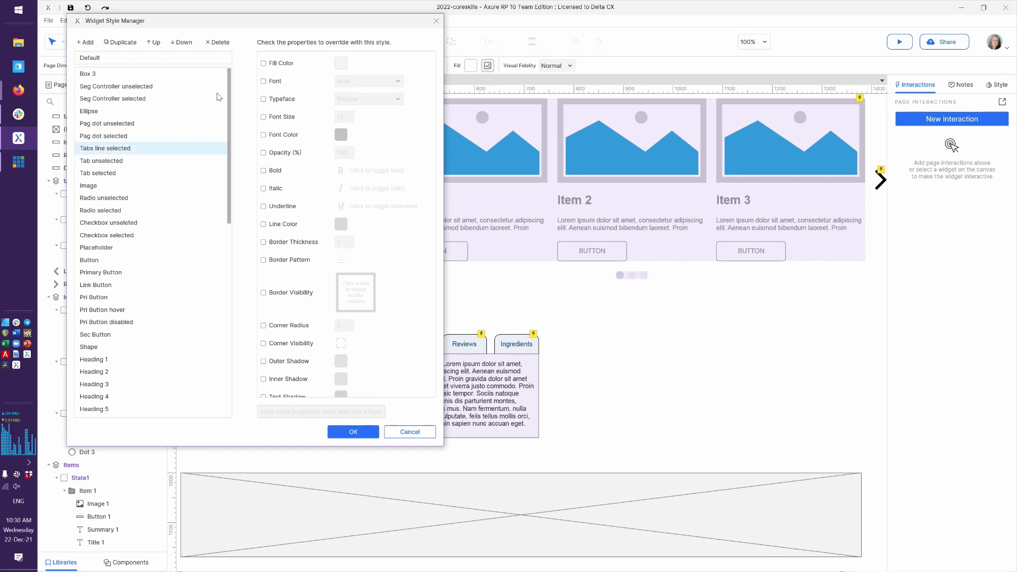
Override font color, bold and line color in the "Tabs line selected" style, with black text, bold on and line color #1E98D7
click(281, 135)
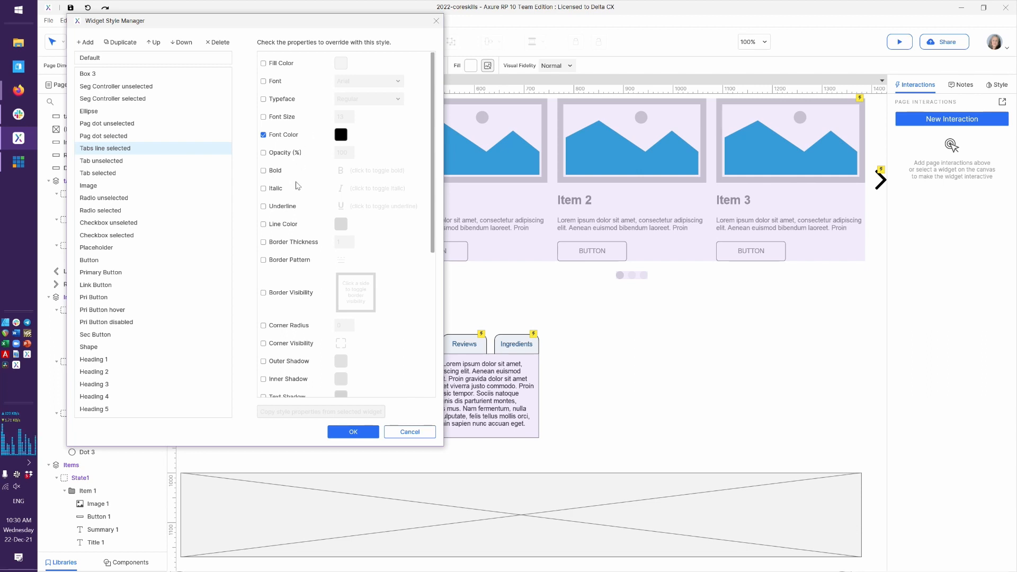
click(278, 172)
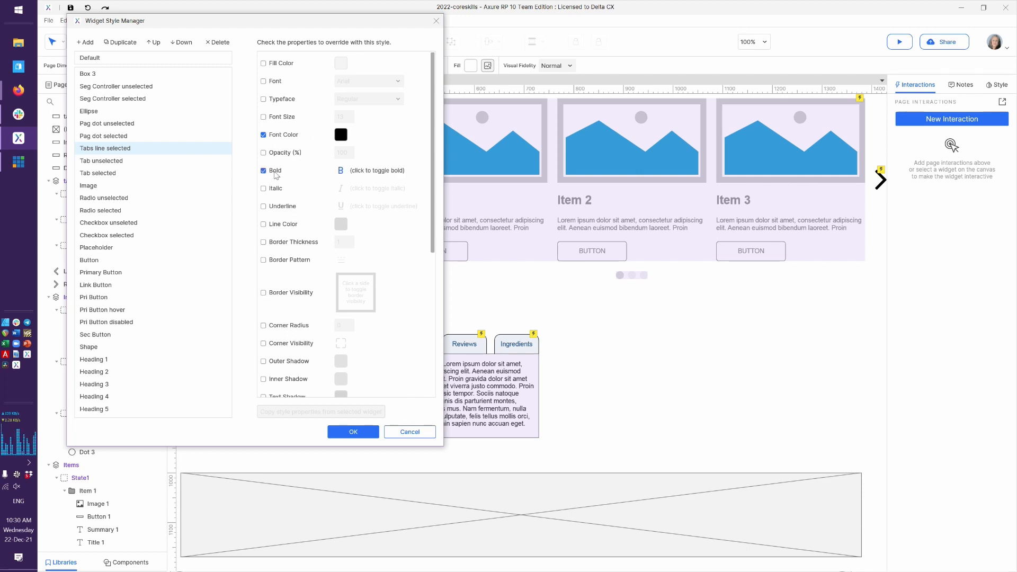
click(289, 227)
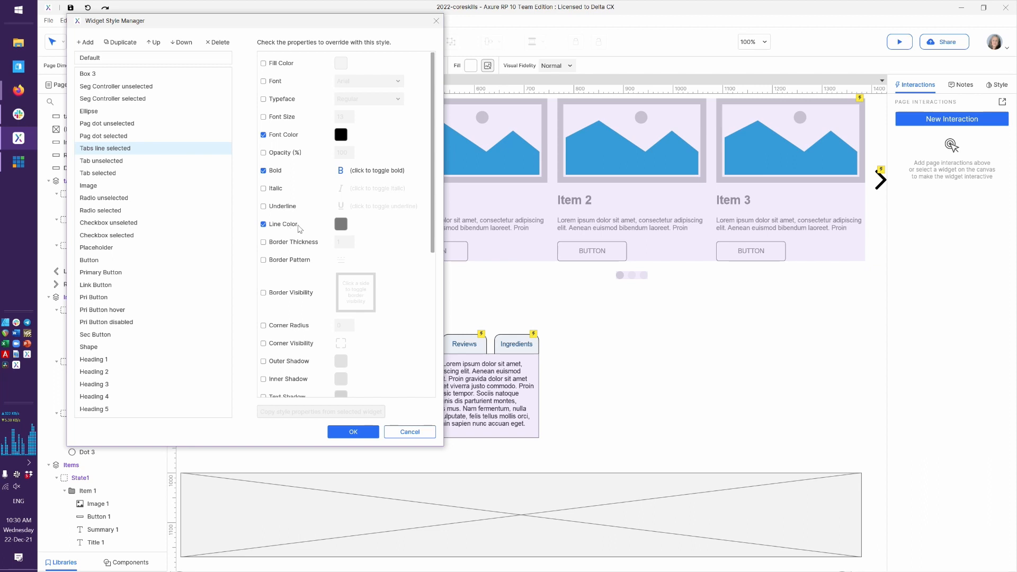
click(341, 225)
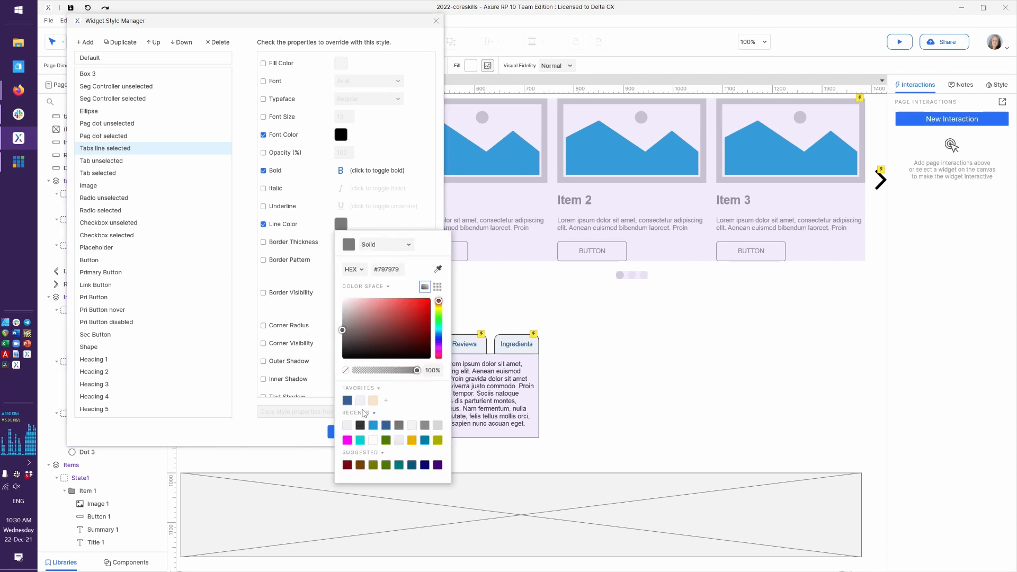
click(373, 425)
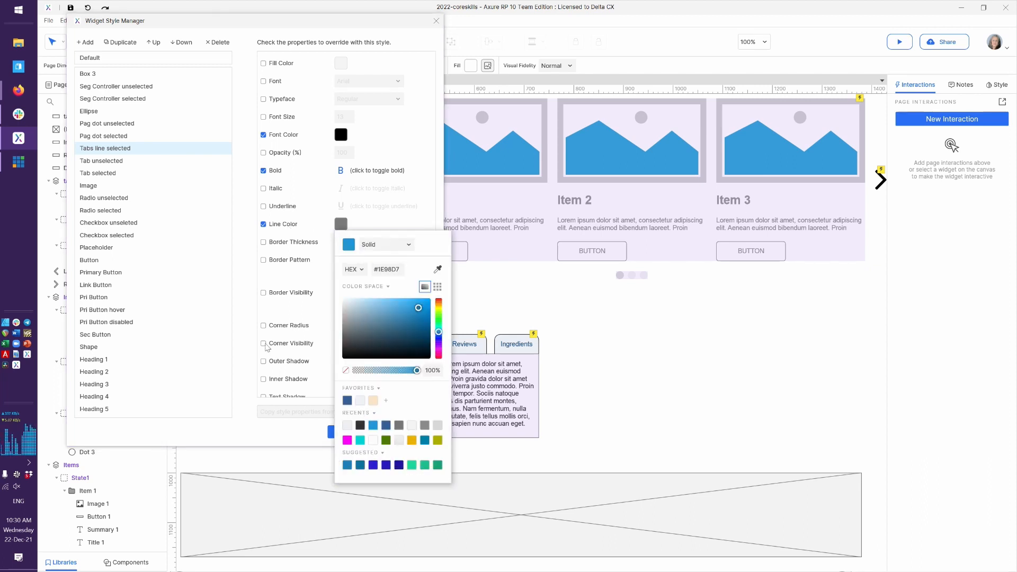
click(253, 317)
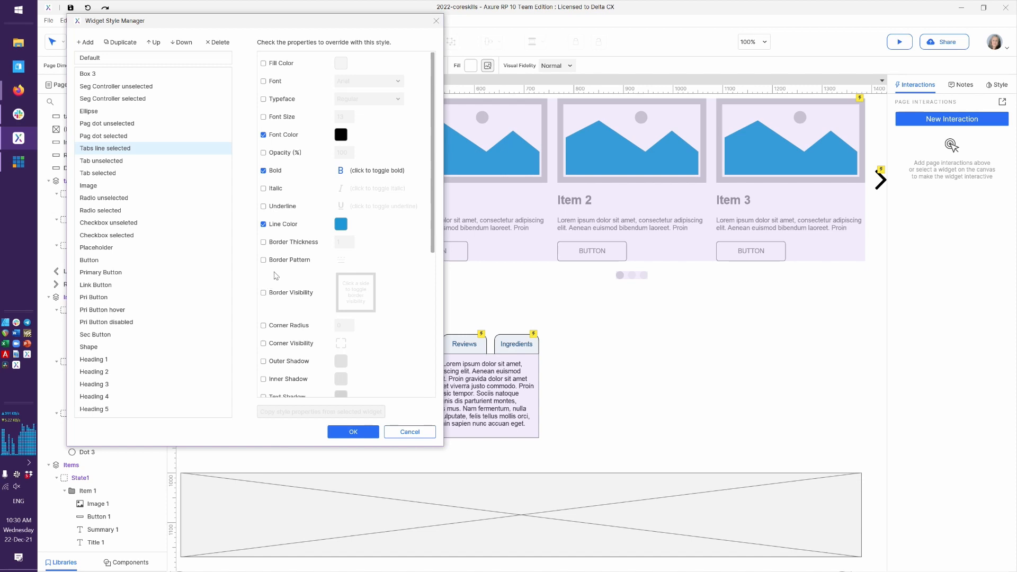
Set the "Tabs line selected" border thickness to 4 and limit its border visibility to the bottom side
click(289, 247)
click(343, 243)
text(4)
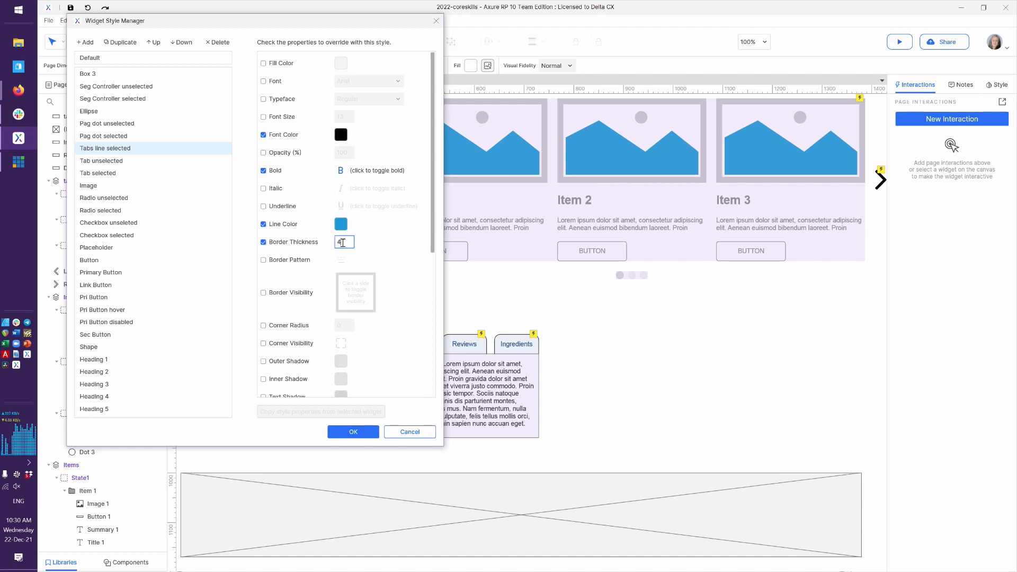
click(303, 294)
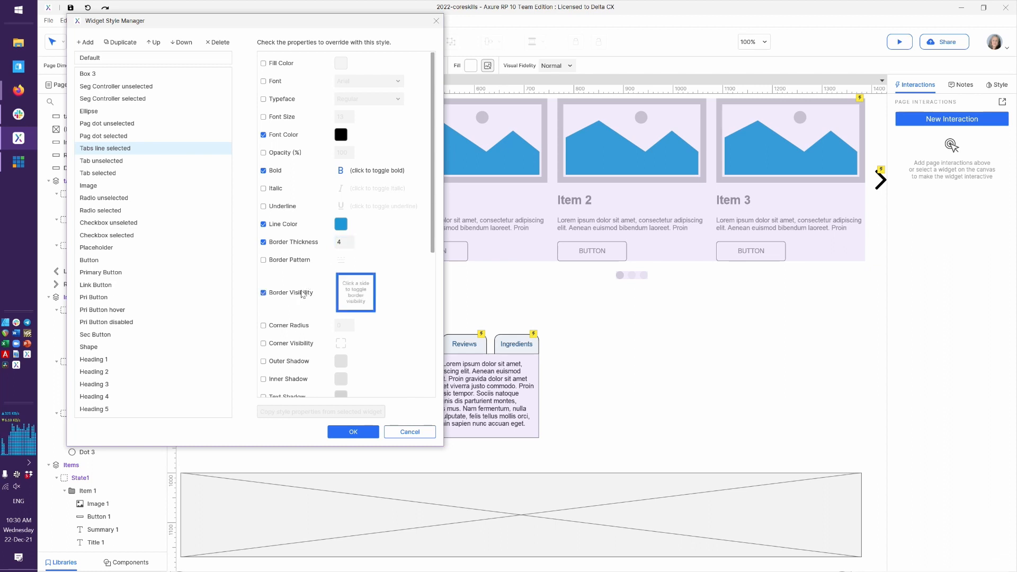
click(338, 296)
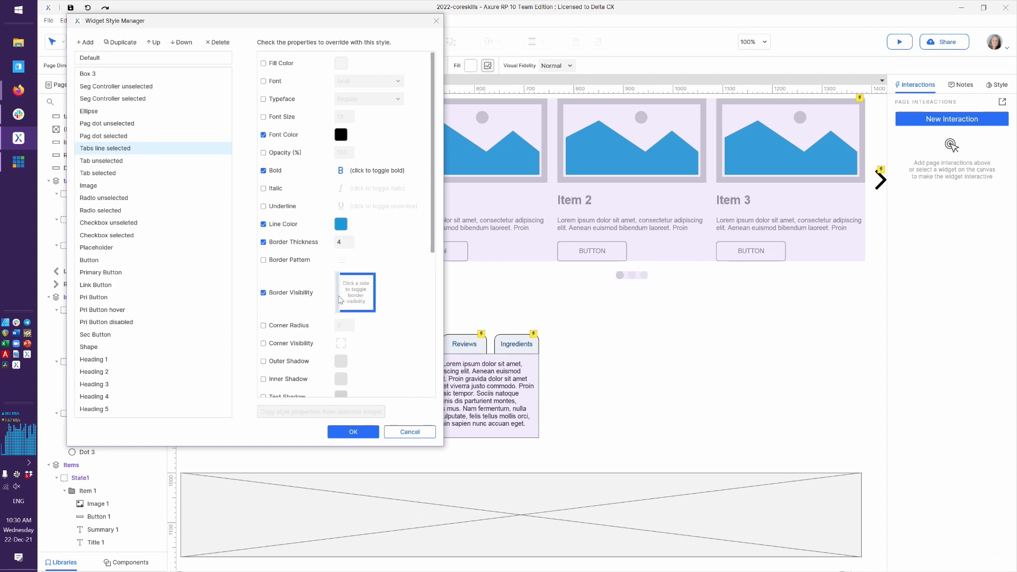
click(352, 275)
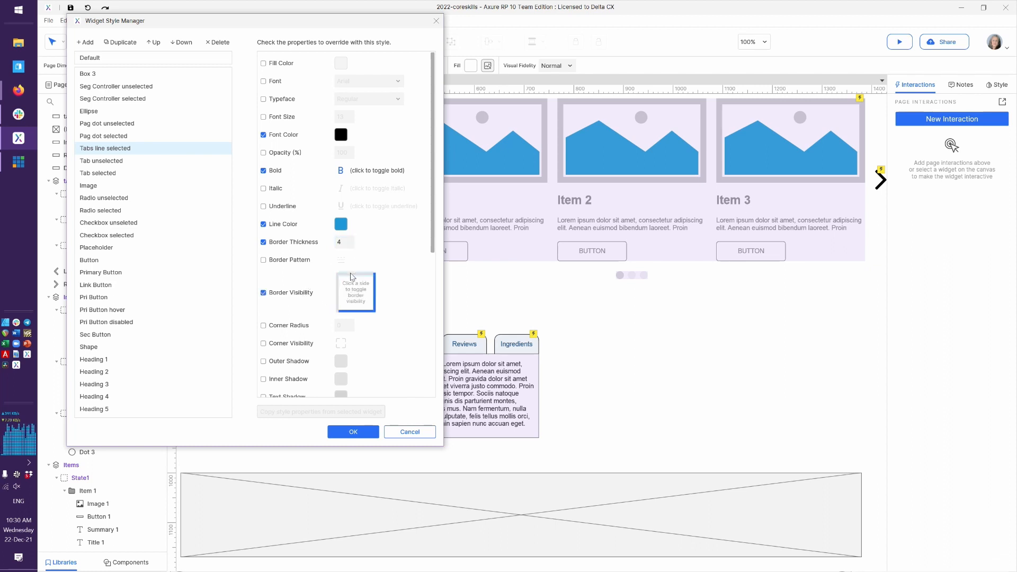
click(375, 295)
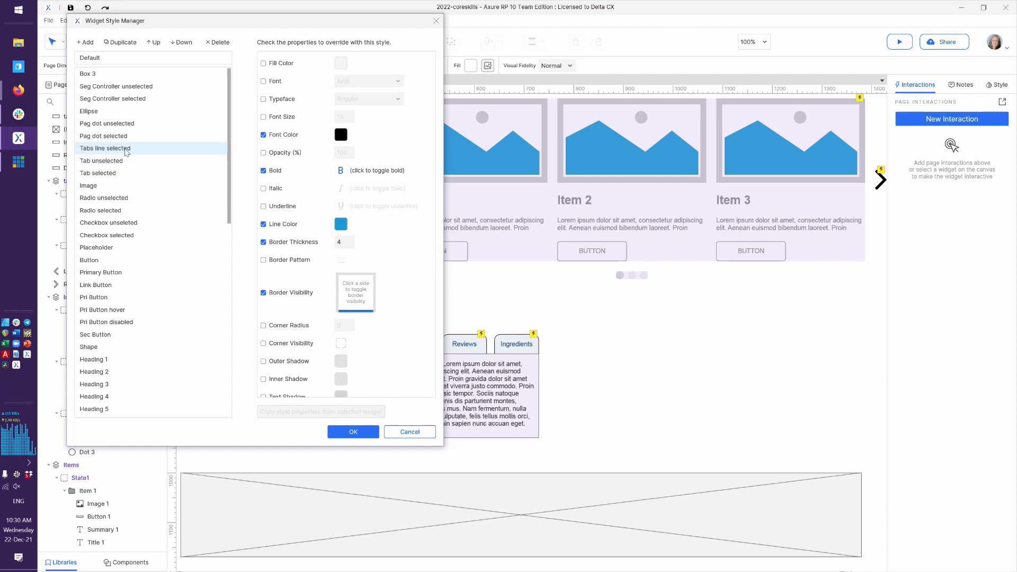
Duplicate the "Tabs line selected" style as "Tabs line unselected" and open the copy's font color for editing
click(114, 46)
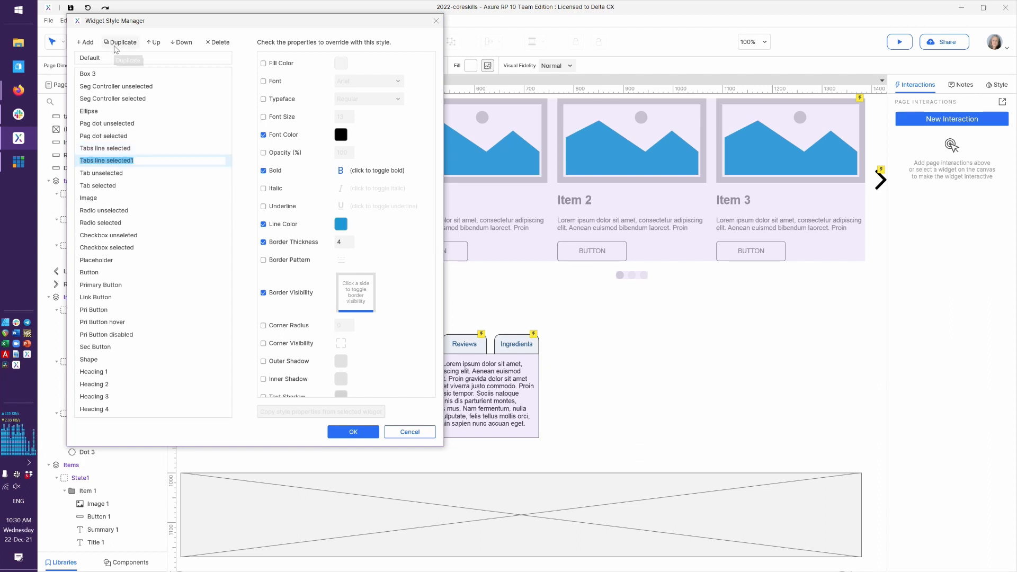
text(un)
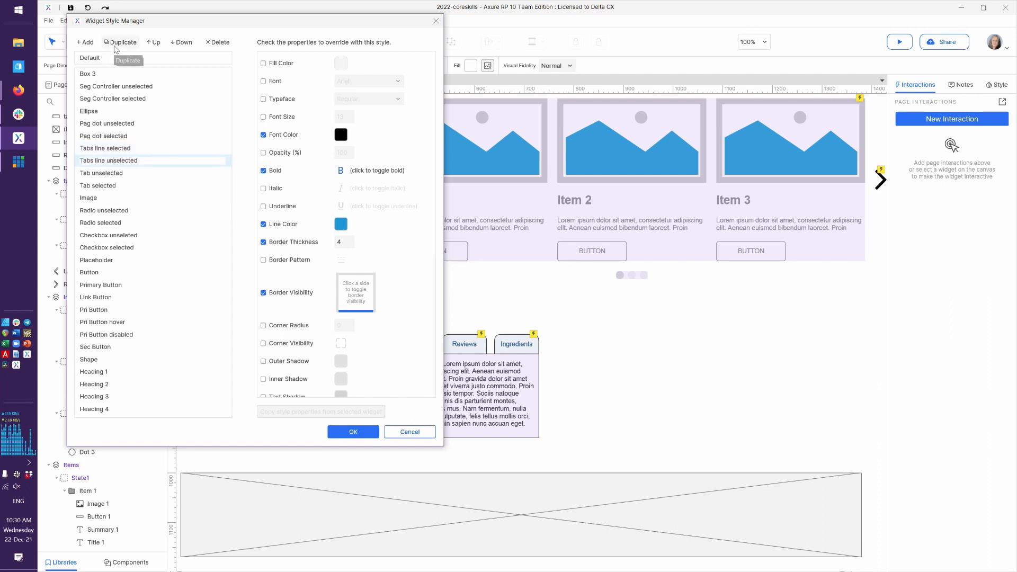
click(342, 136)
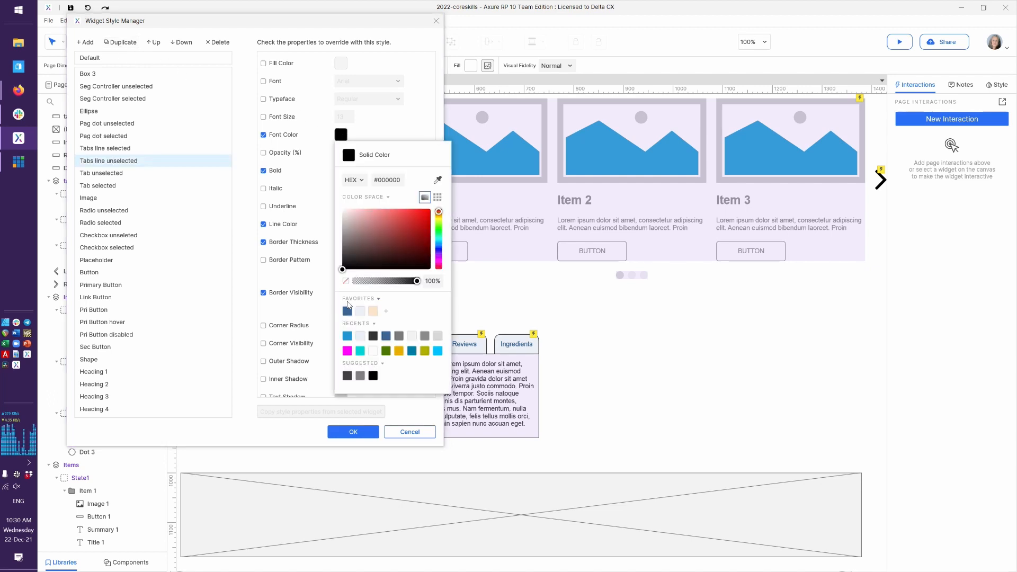
Set the Tabs line unselected style's font colour to blue #1E98D7 and its line colour to dark grey #333333, and save the styles
click(347, 335)
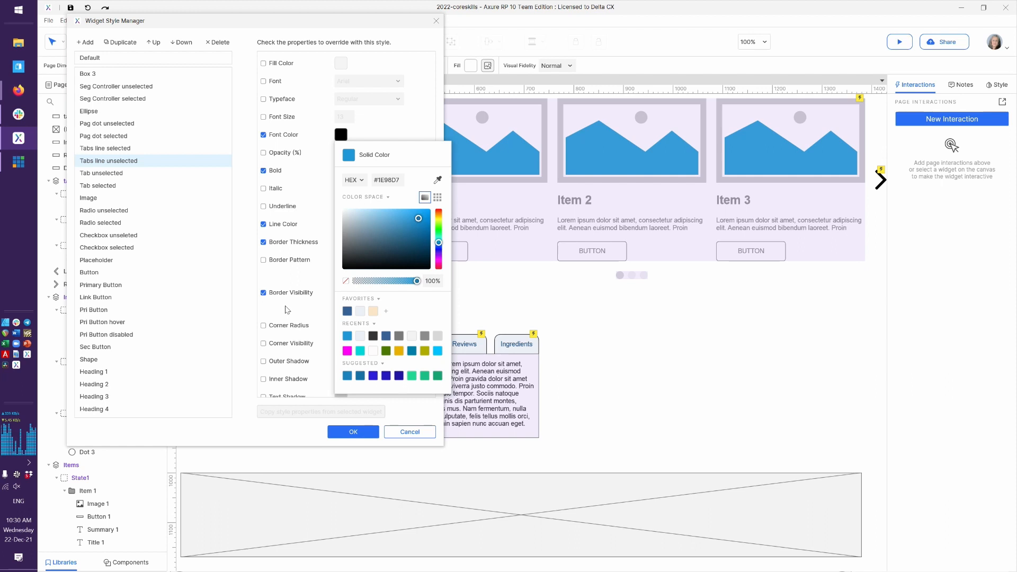
click(248, 311)
click(343, 244)
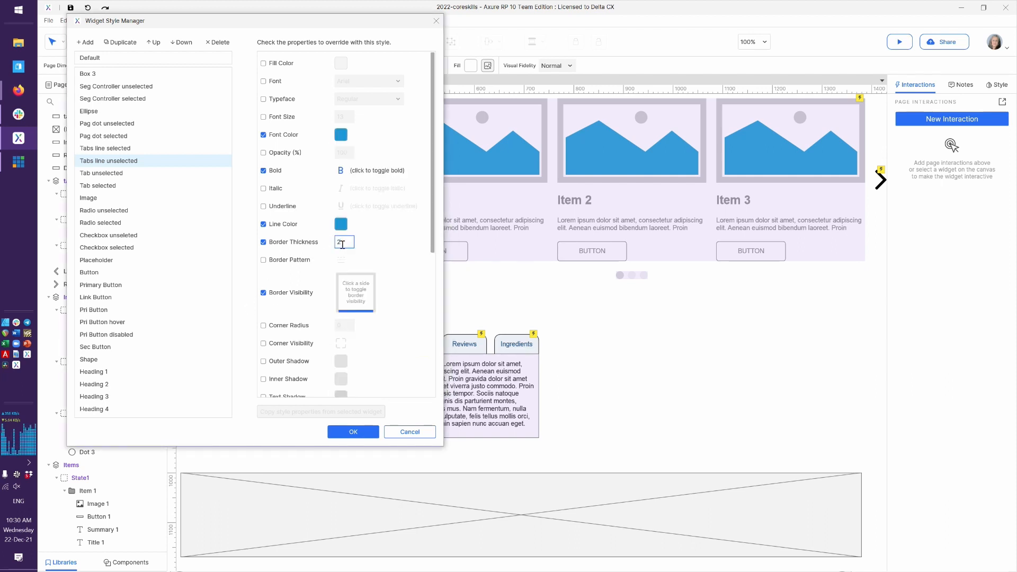
click(342, 226)
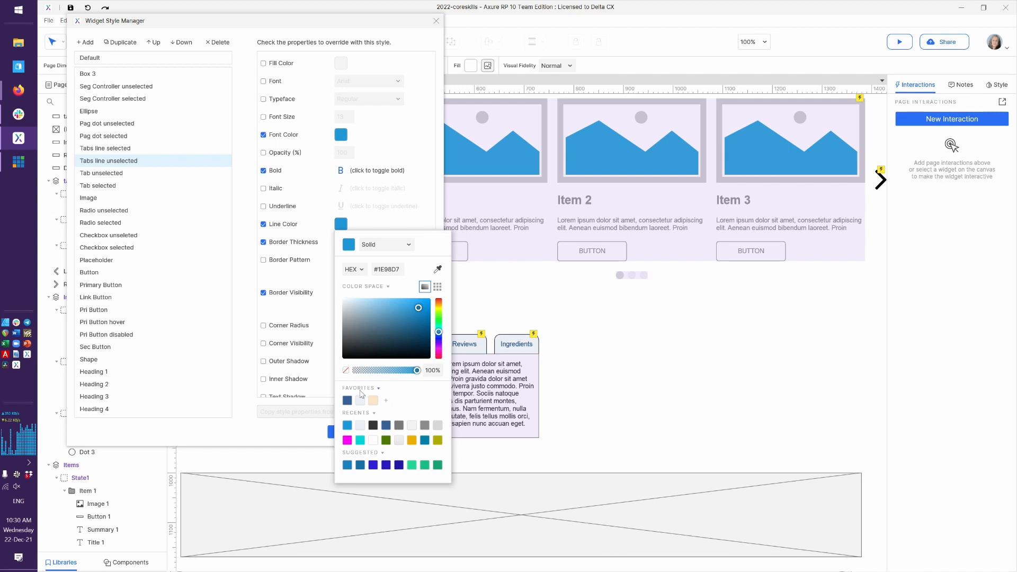
click(374, 425)
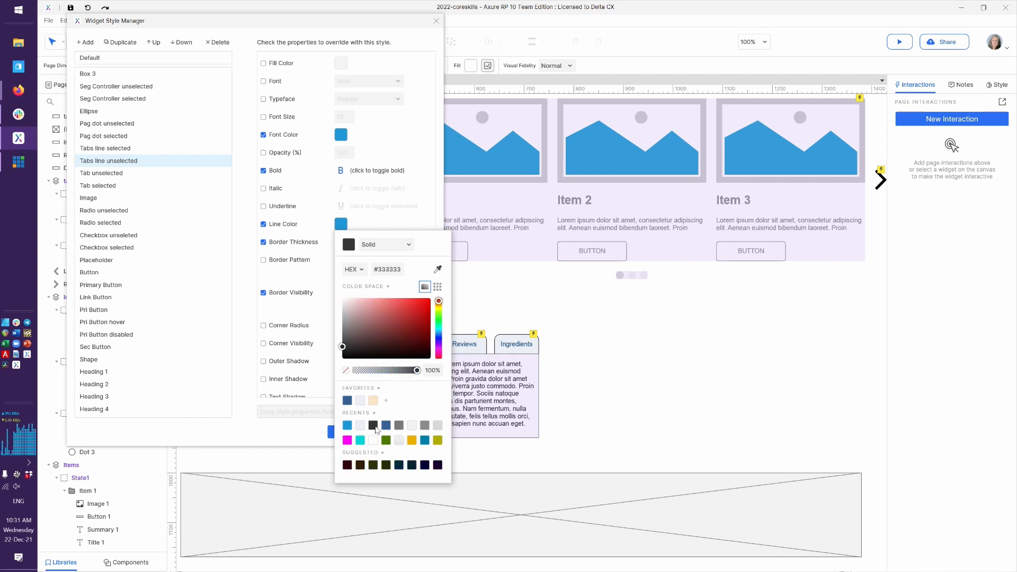
click(252, 384)
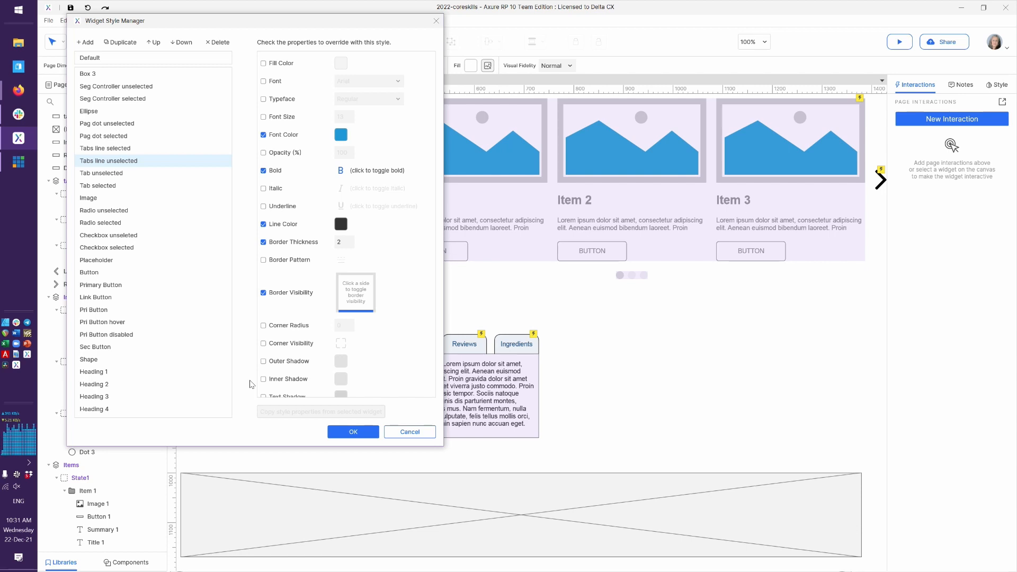
click(344, 436)
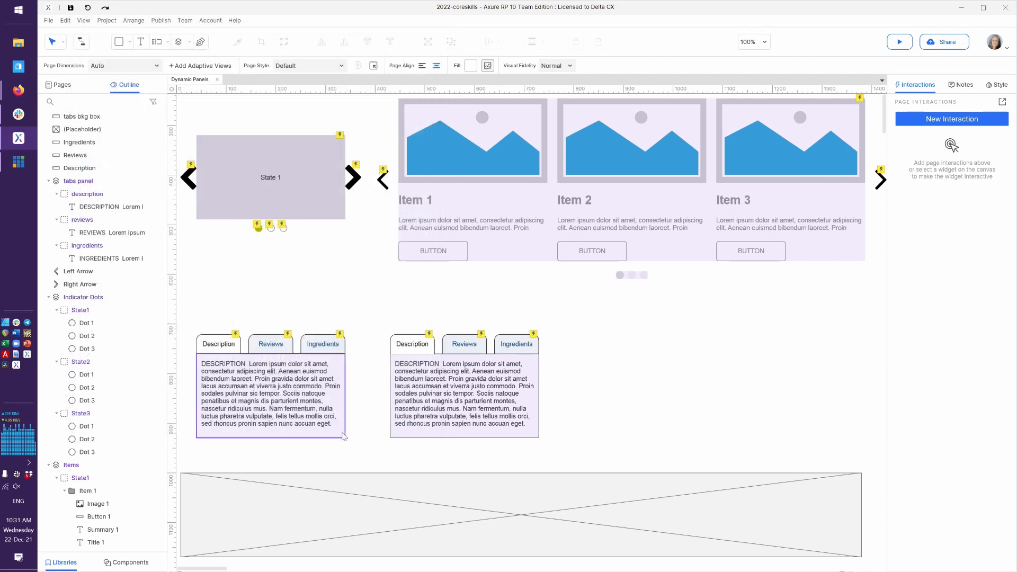
Apply the Tabs line unselected widget style to the Description, Reviews and Ingredients tabs of the second tab set
drag(379, 322, 548, 353)
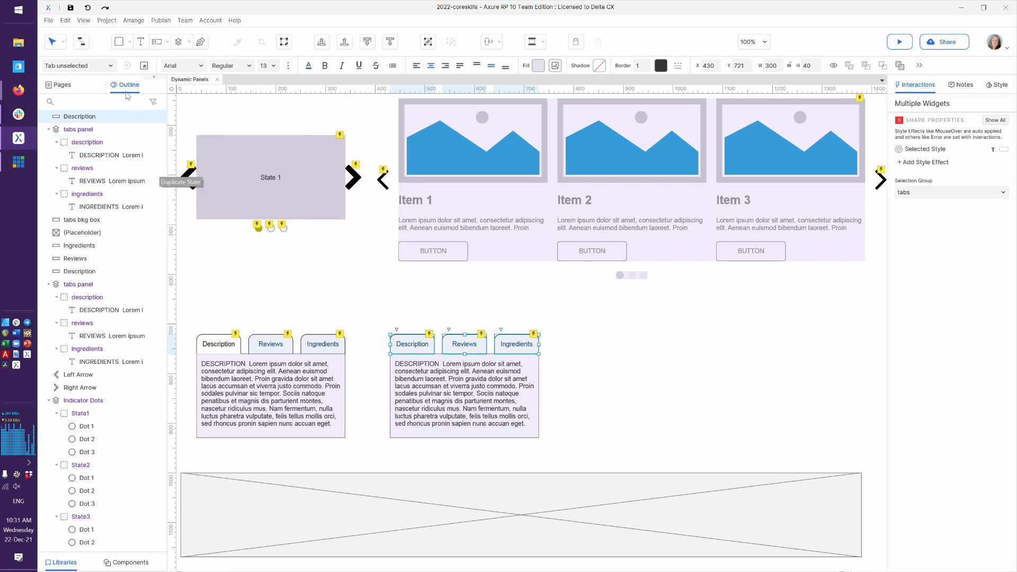
click(109, 66)
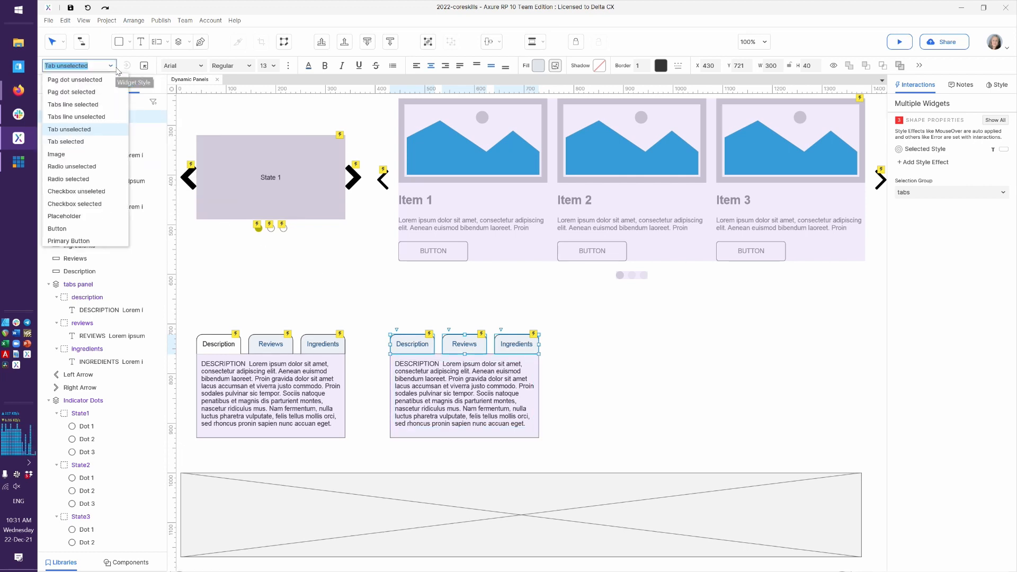
click(92, 117)
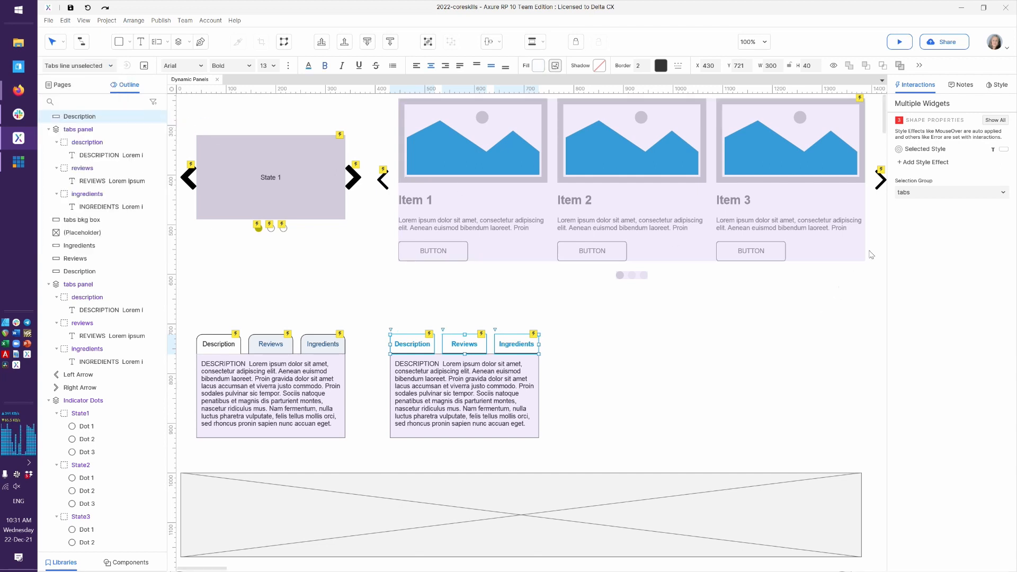
Change the selected-state widget style of the second set's three tabs to Tabs line selected
click(961, 152)
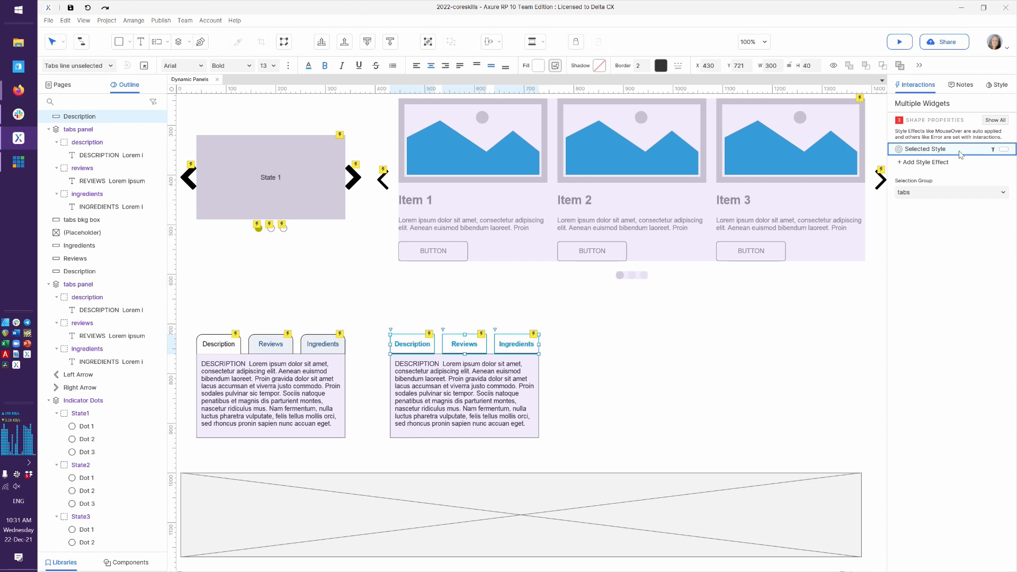
click(931, 152)
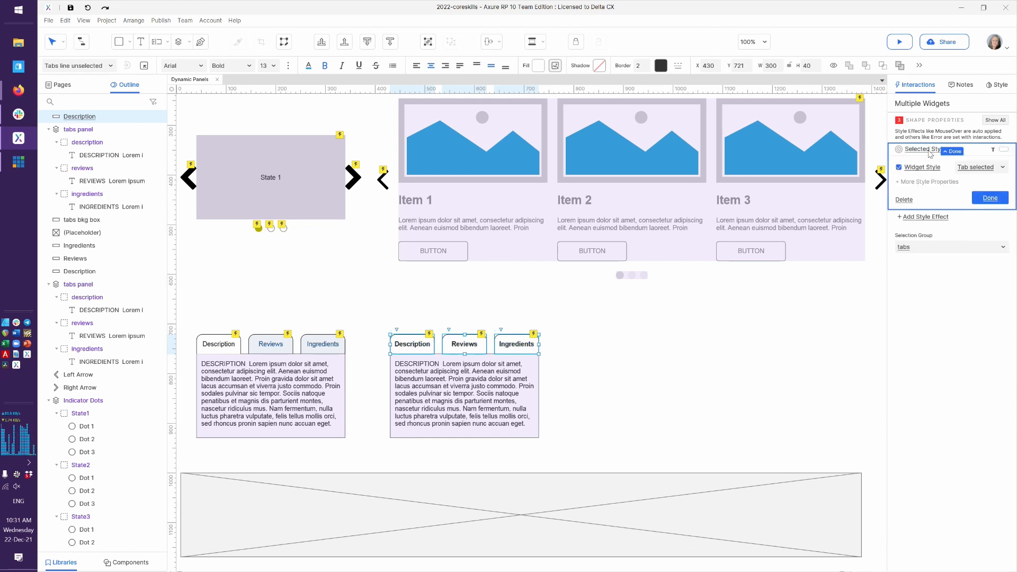
click(994, 168)
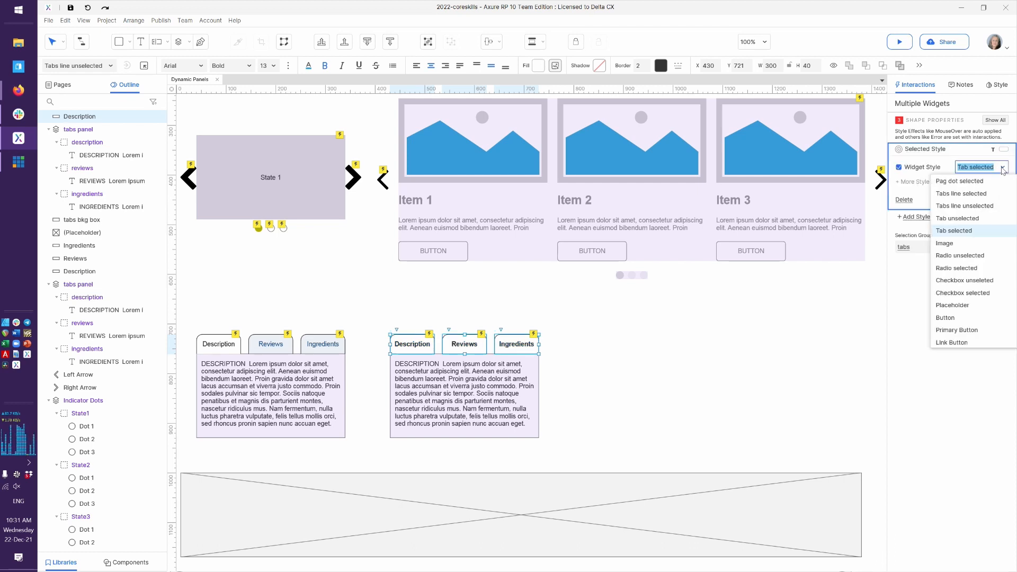
click(976, 194)
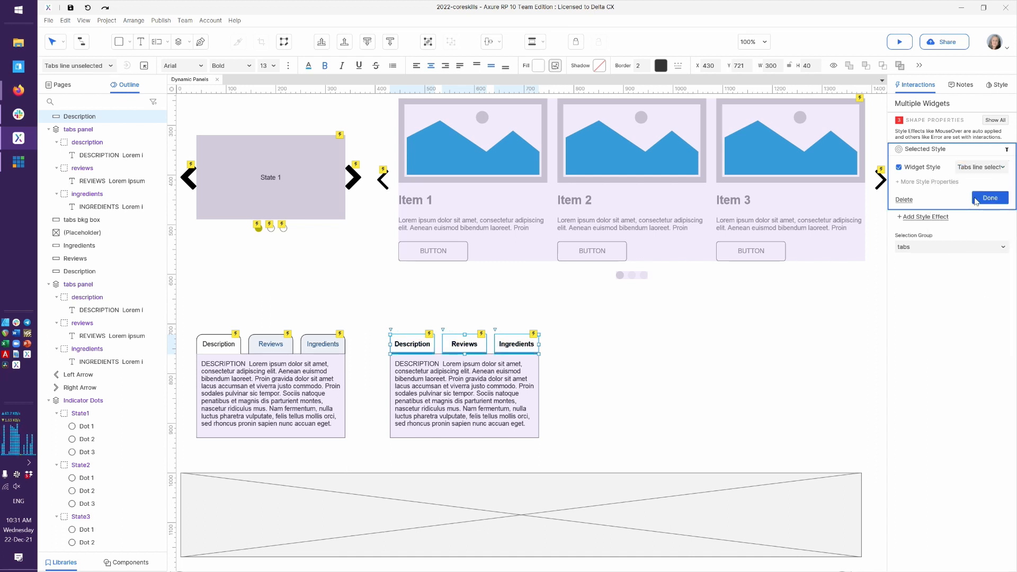
click(988, 203)
click(678, 333)
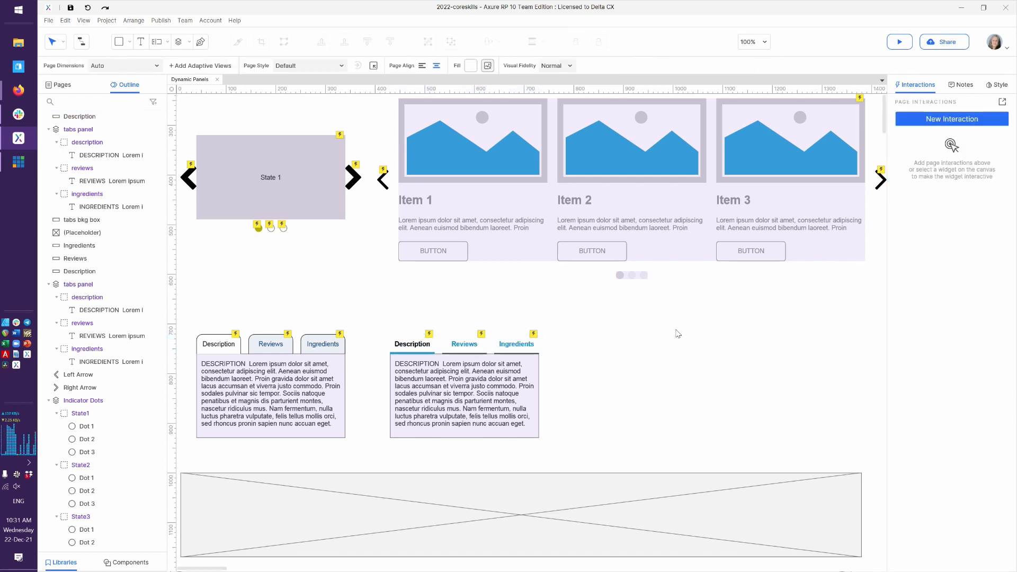
Reload the Dynamic Panels preview in Firefox to check the restyled tabs, and return to Axure RP
key(alt+Tab)
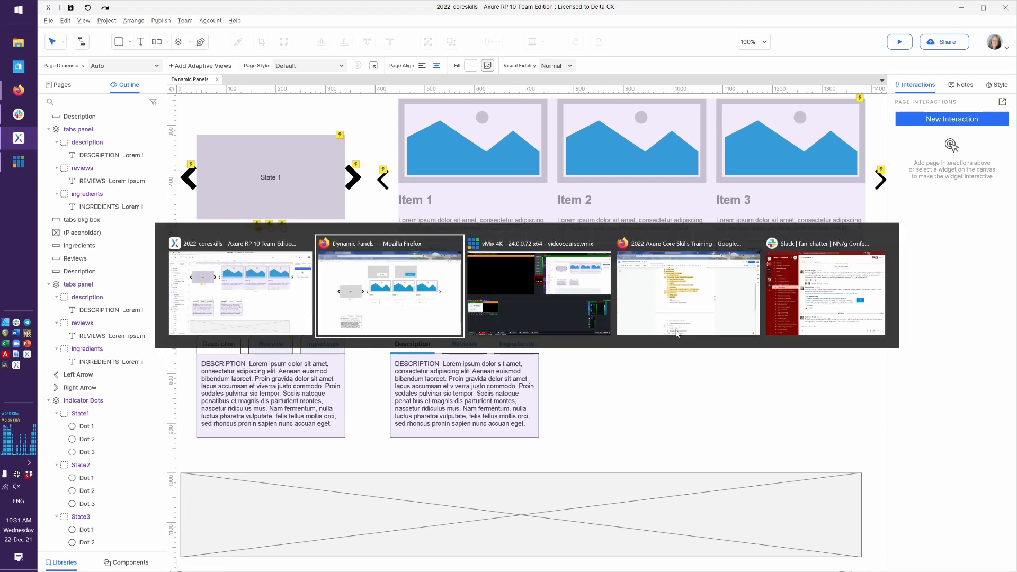
key(F5)
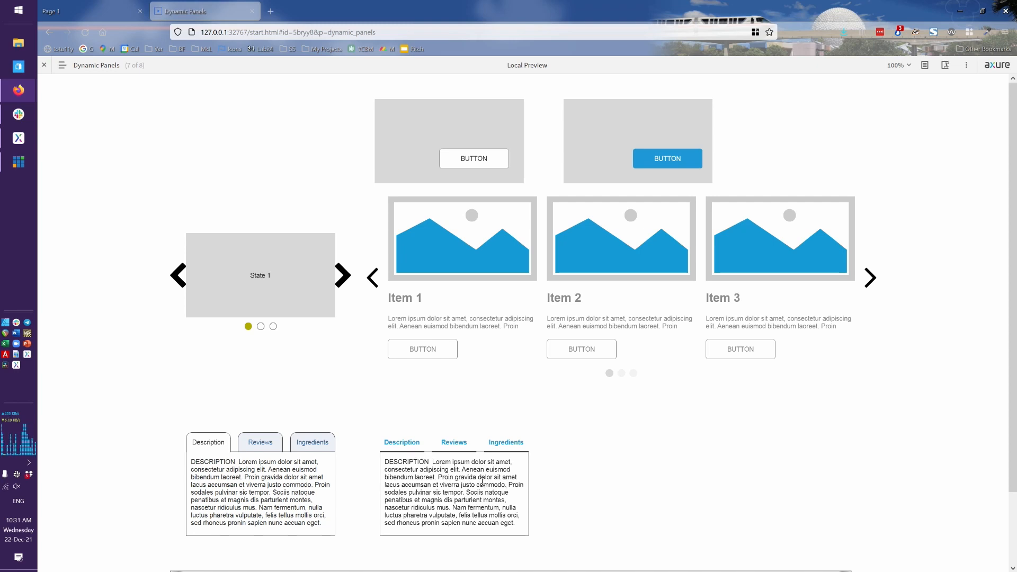
key(alt+Tab)
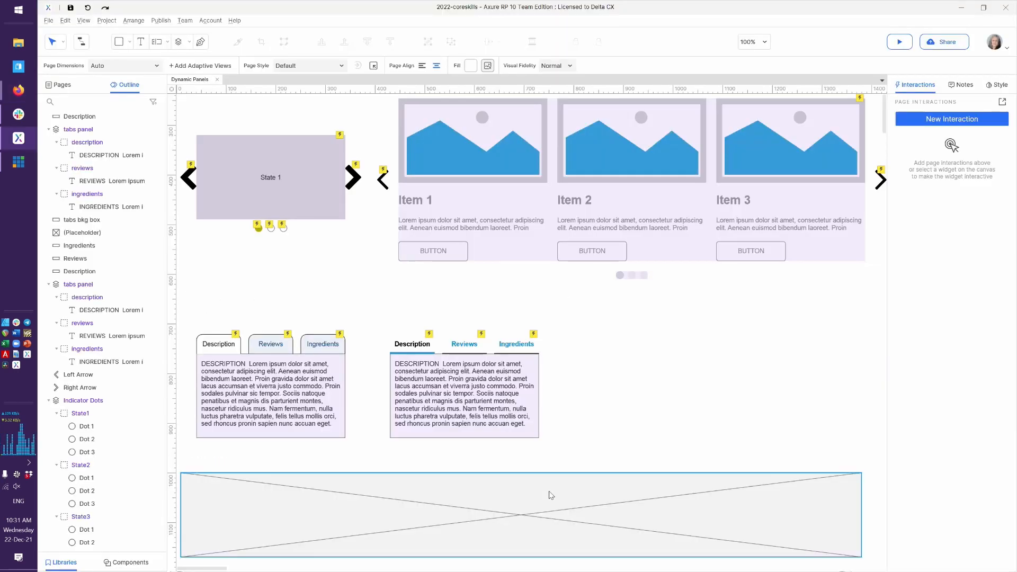
click(486, 413)
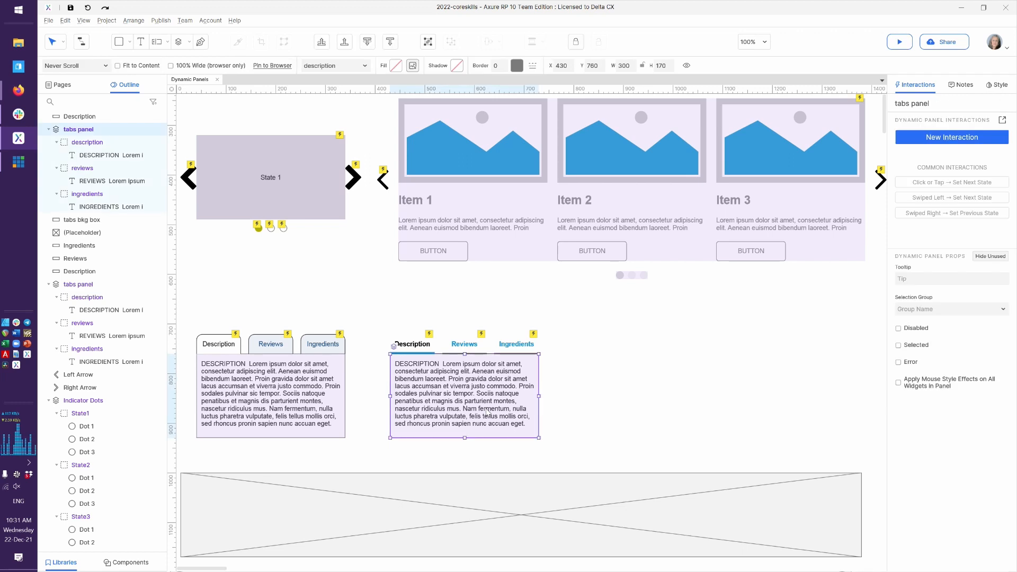
double_click(486, 414)
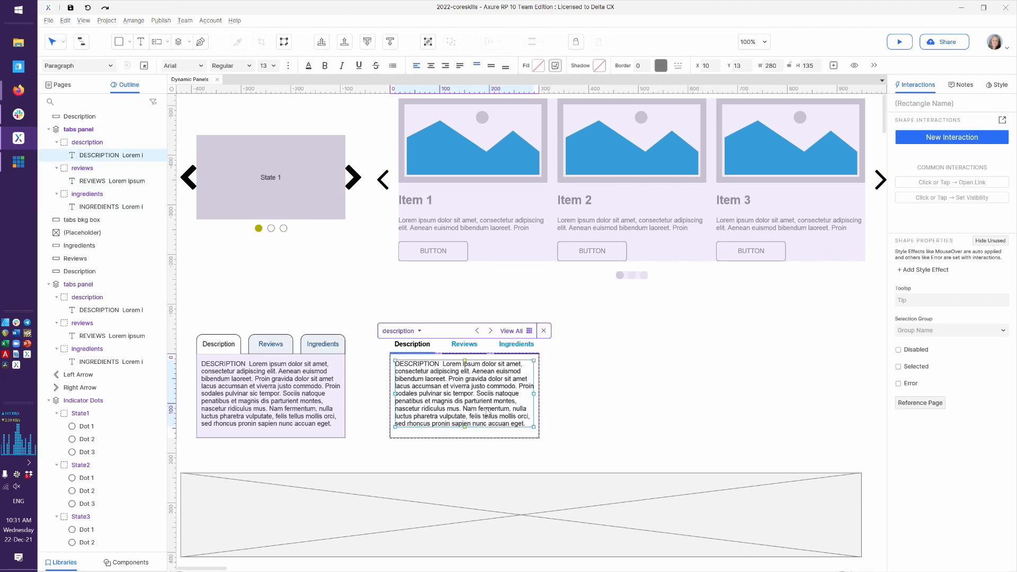
click(561, 422)
click(556, 426)
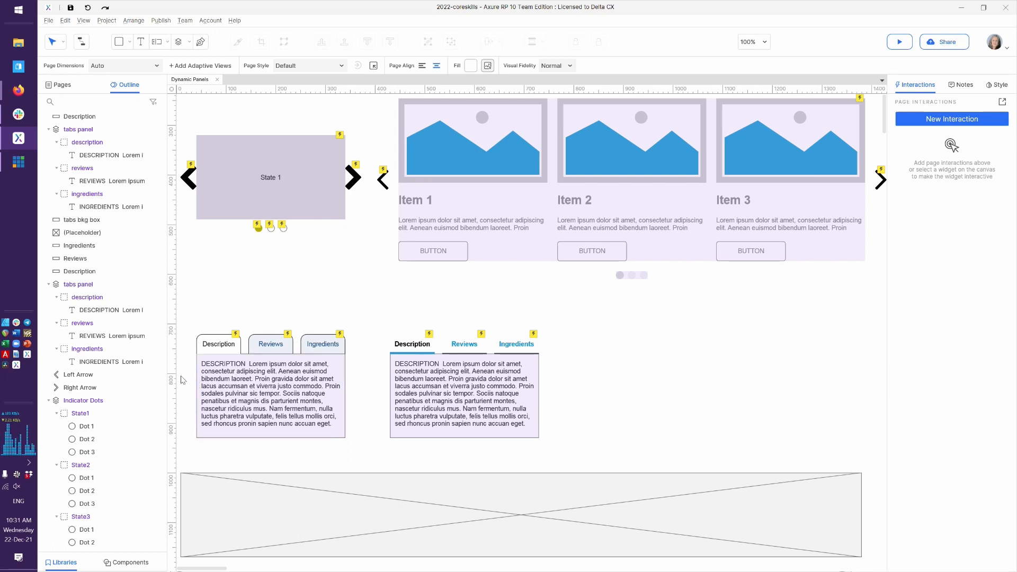
scroll(136, 387, down, 10)
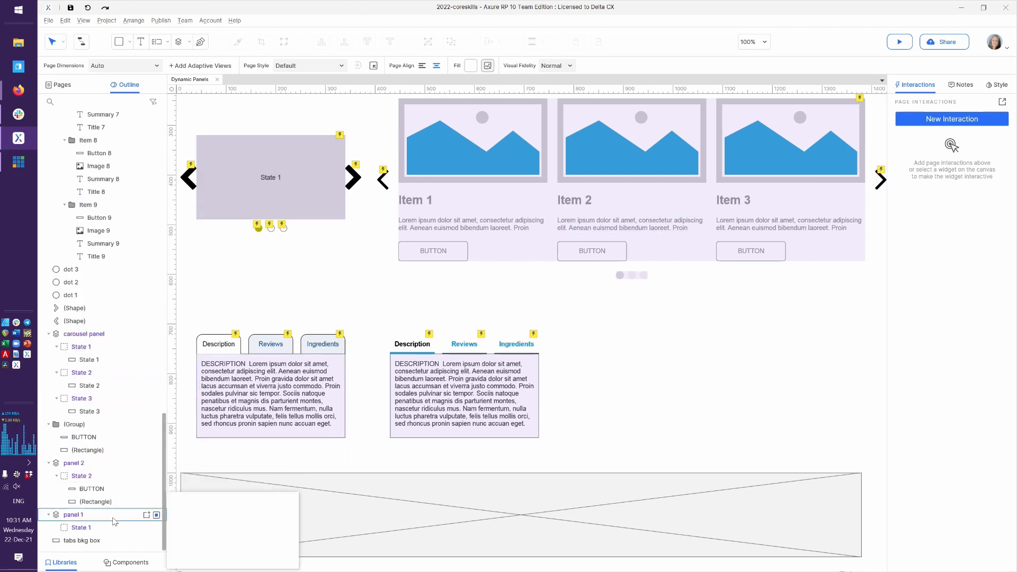
click(83, 541)
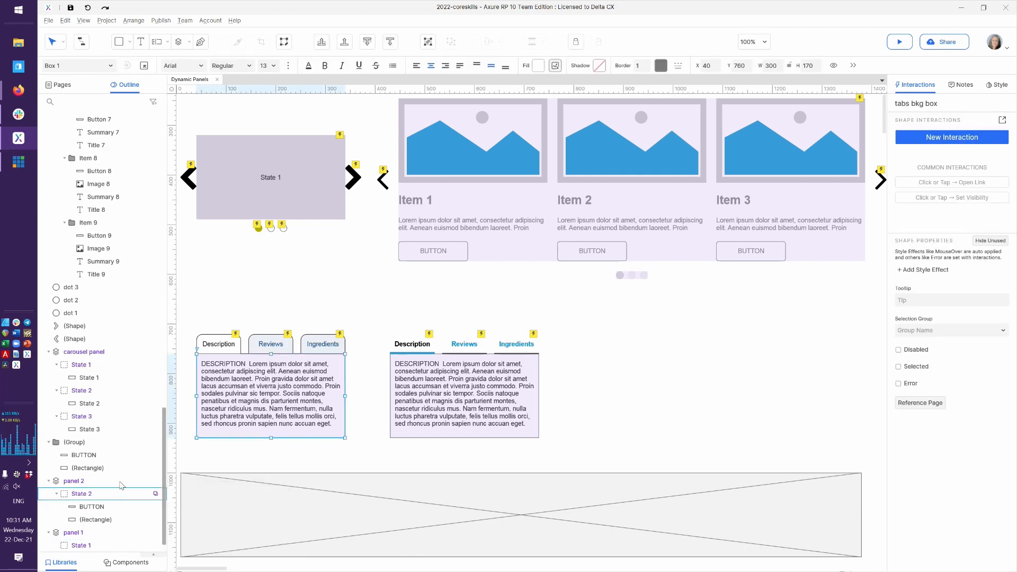
click(93, 352)
scroll(104, 318, up, 15)
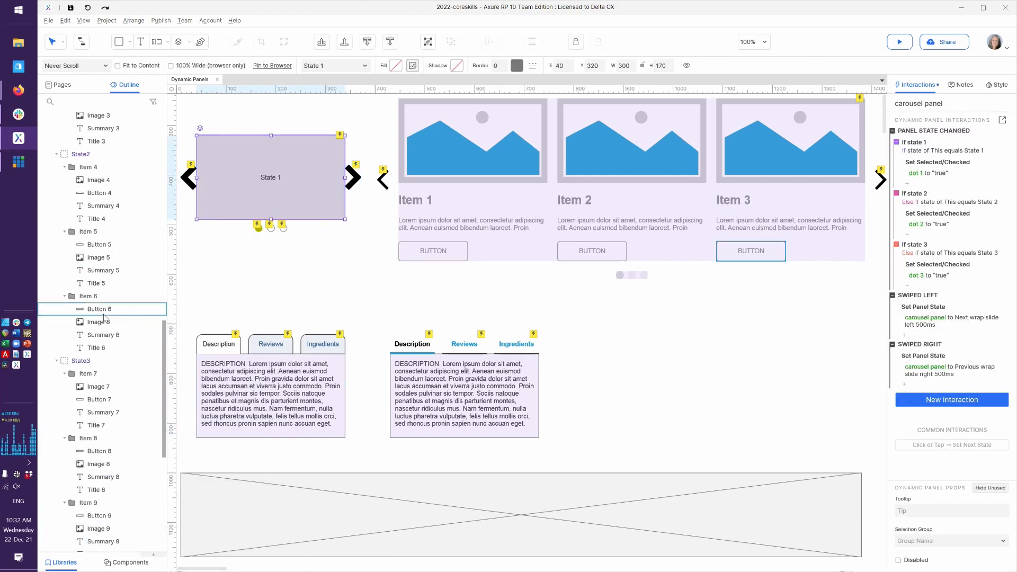
Search the outline for "bkg" and delete the tabs bkg box behind the second tab set's panel
click(61, 103)
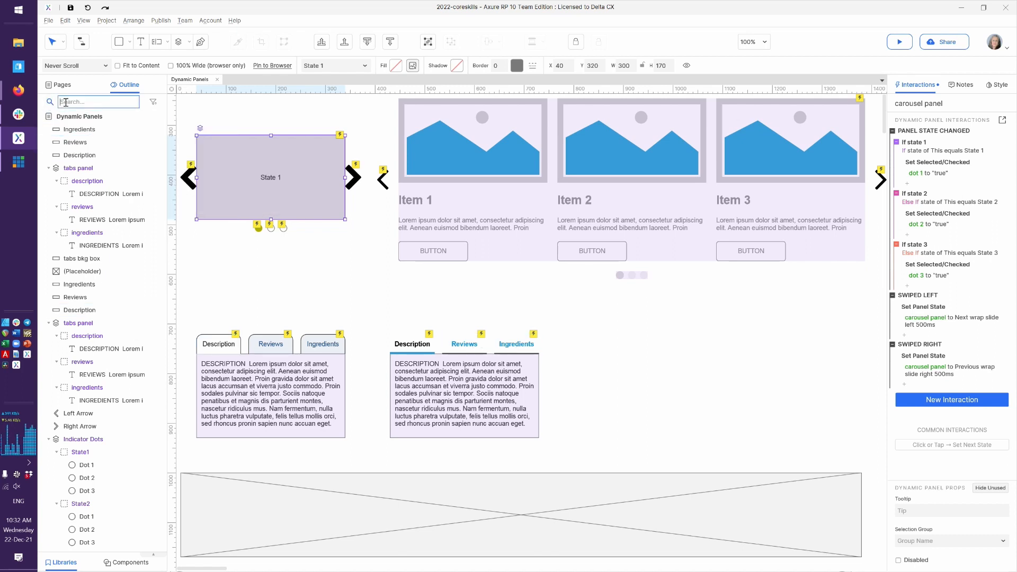
text(bkg)
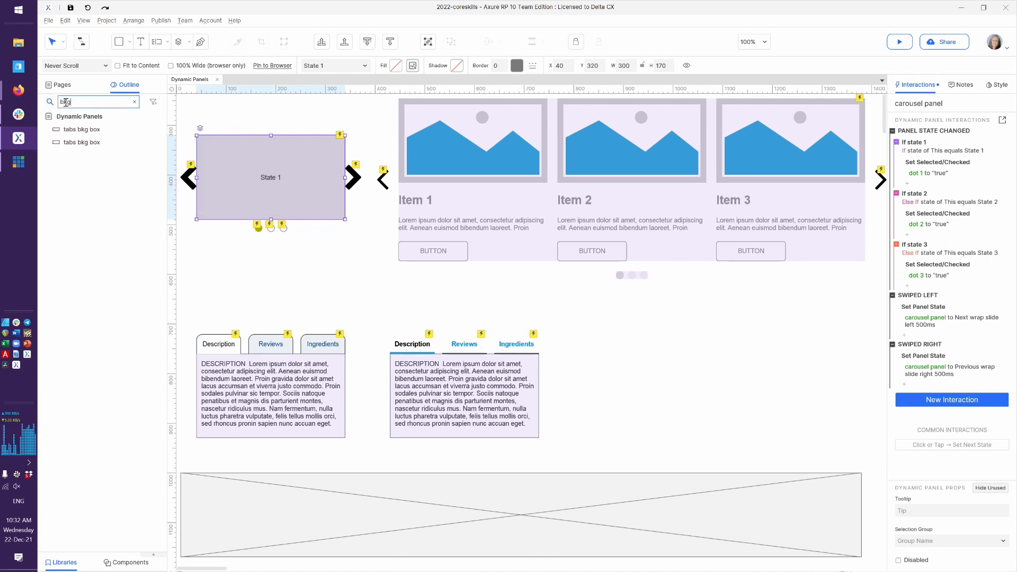
click(77, 133)
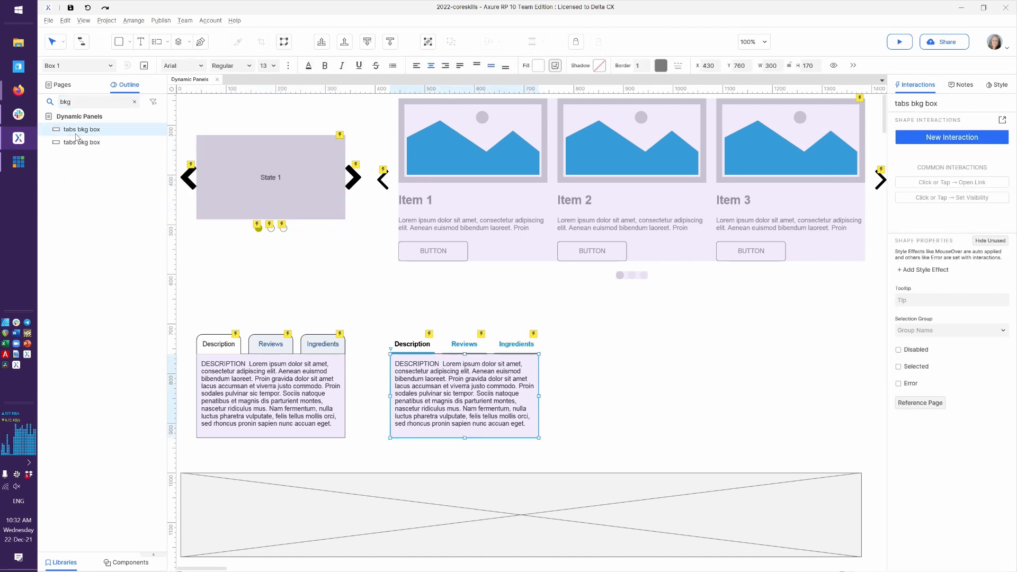
key(Delete)
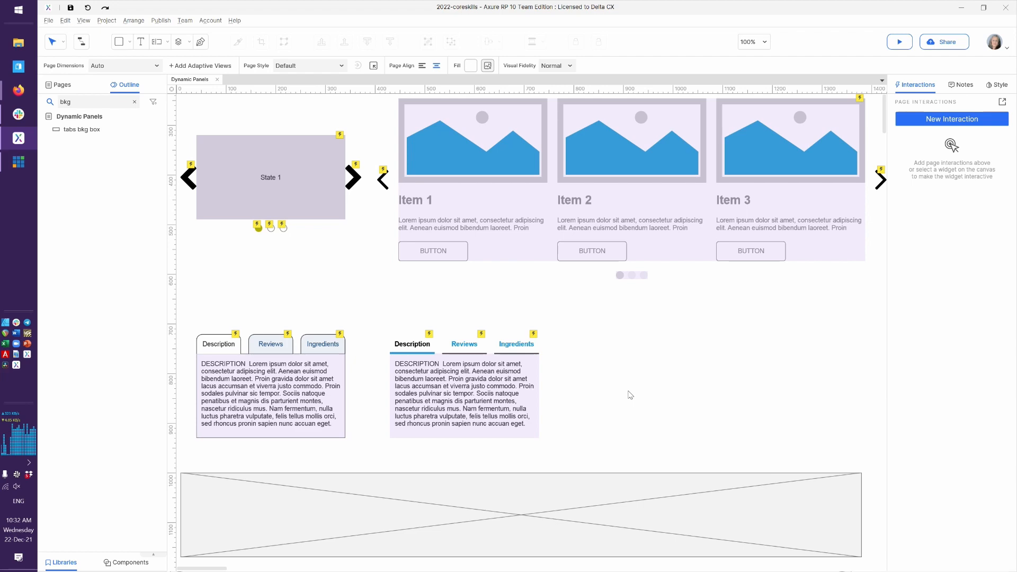
Preview the page in Firefox to examine the second tab set without its background box, and return to Axure RP
key(ctrl+period)
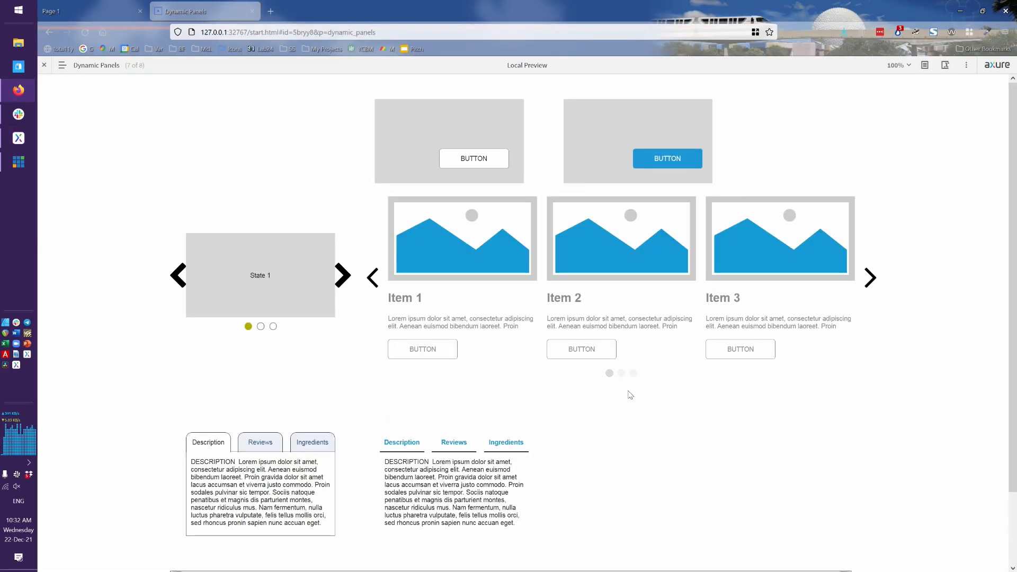
key(alt+Tab)
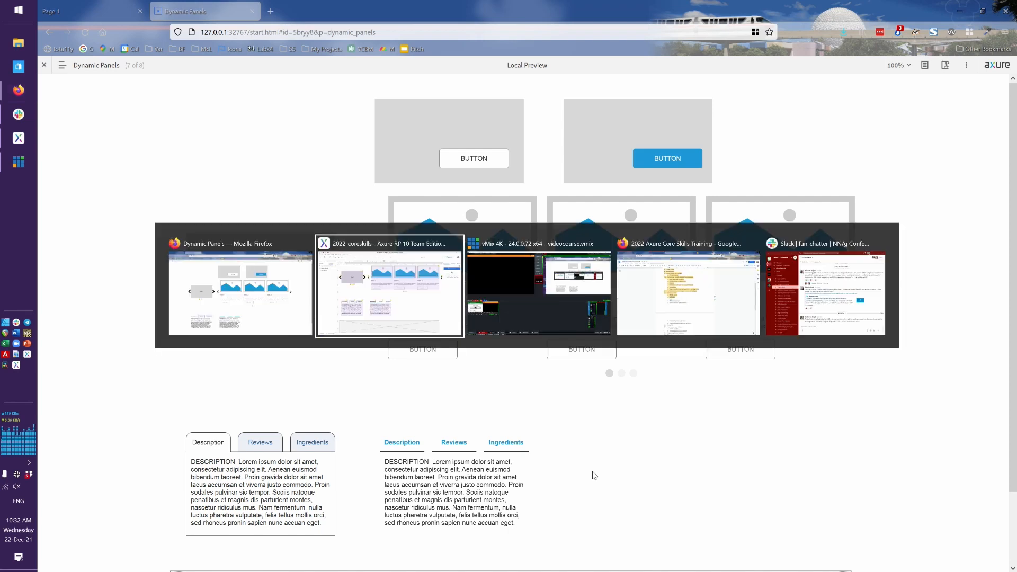
key(alt+Tab)
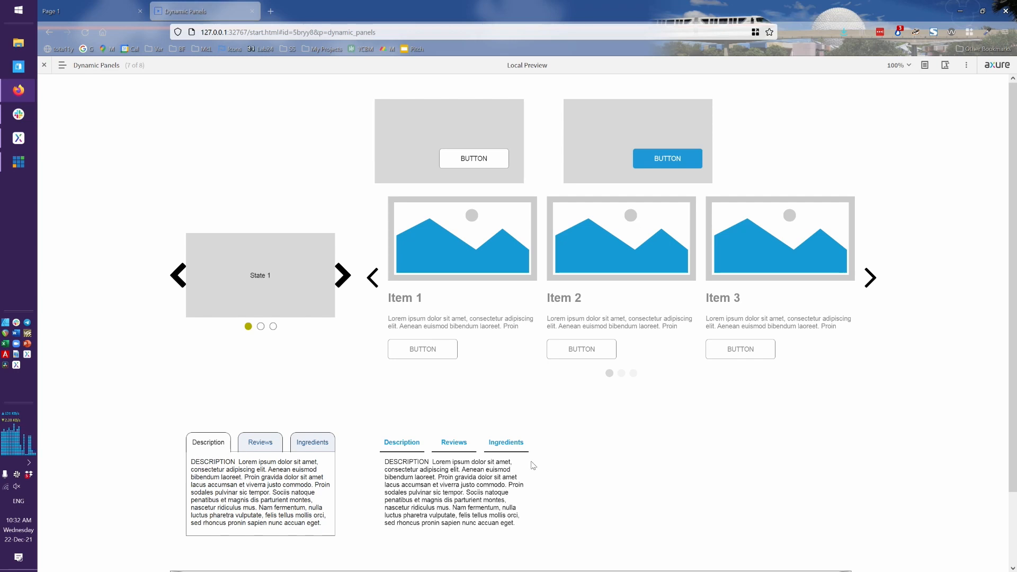
key(alt+Tab)
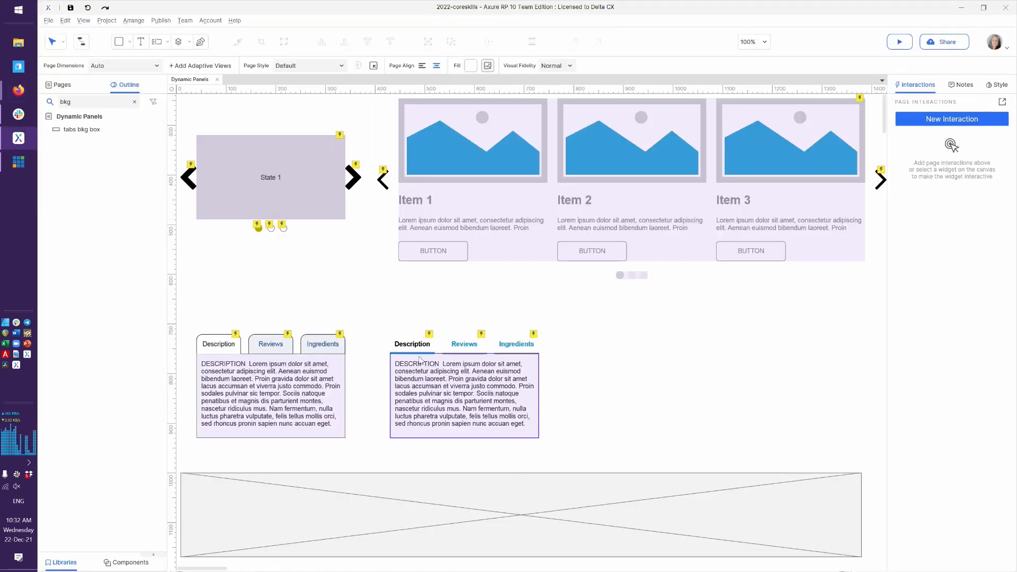
Assign the three tabs of the second tab set to a new selection group named "tabs line"
drag(377, 308, 548, 351)
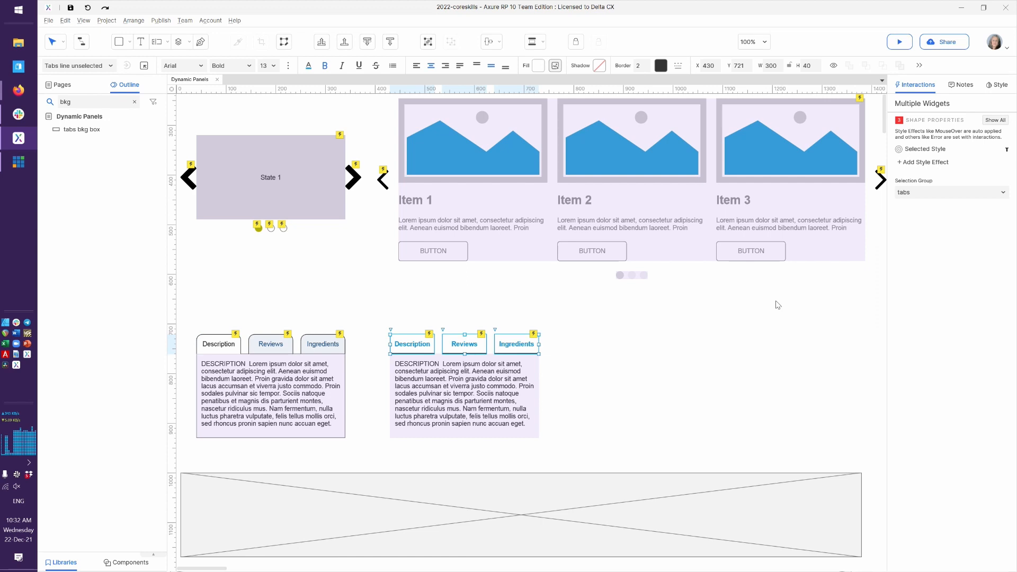
click(939, 194)
text(tabs line)
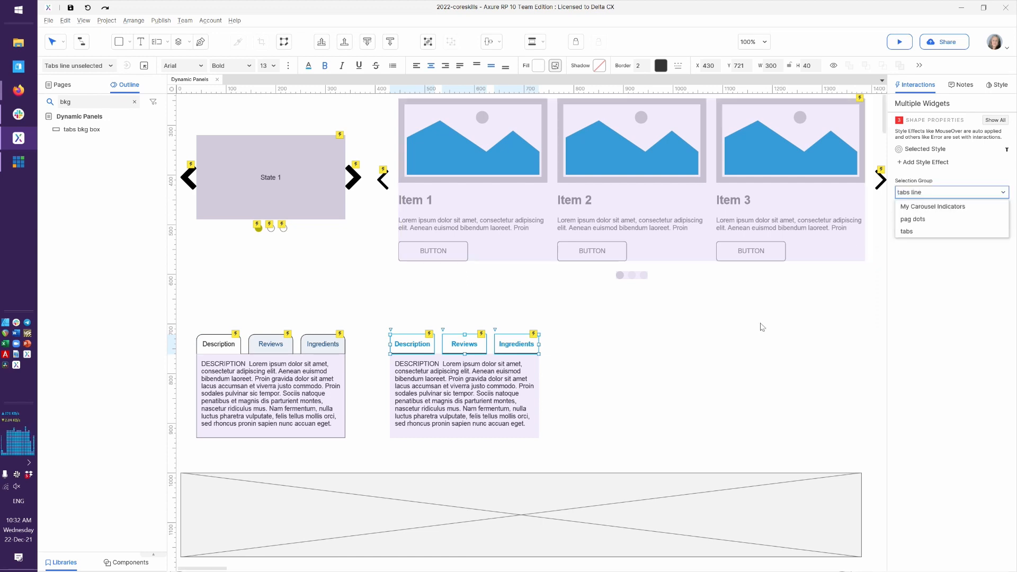
click(711, 393)
Switch to the Firefox preview and test the Reviews tab of the second tab set
key(alt+Tab)
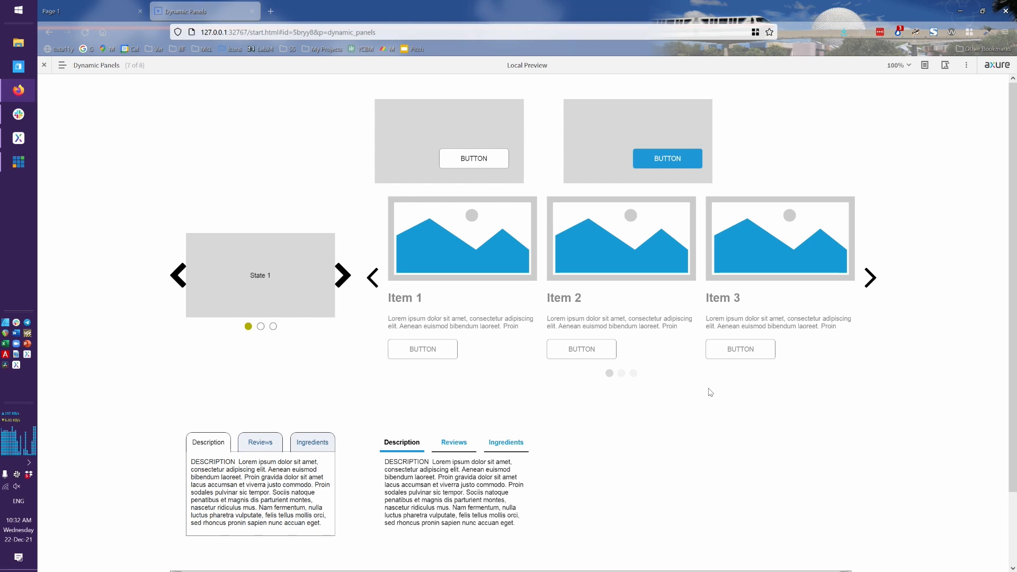
click(451, 448)
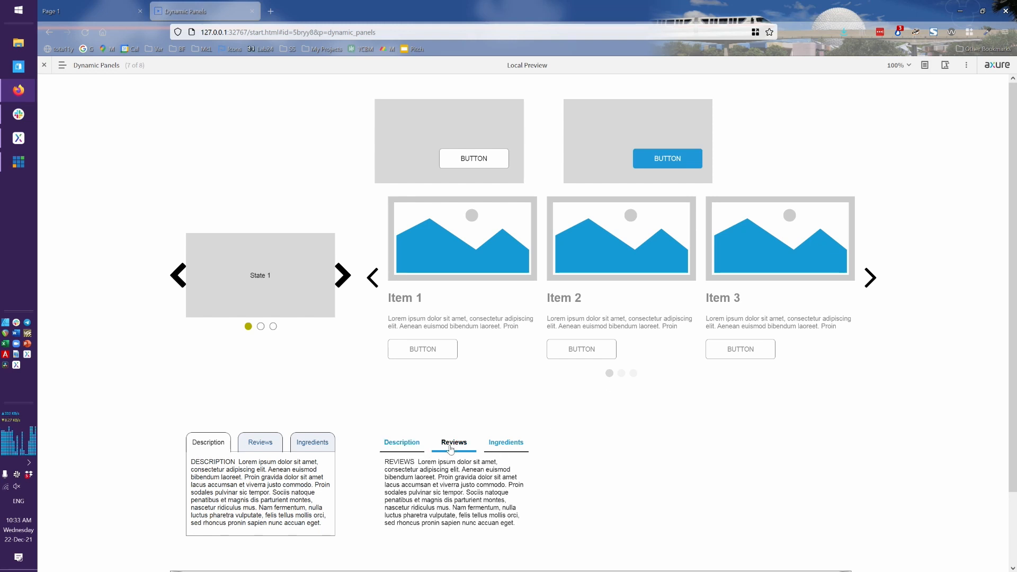
Test the Ingredients, Description and Reviews tabs of the line-style tab set in the preview, and return to Axure RP
click(511, 453)
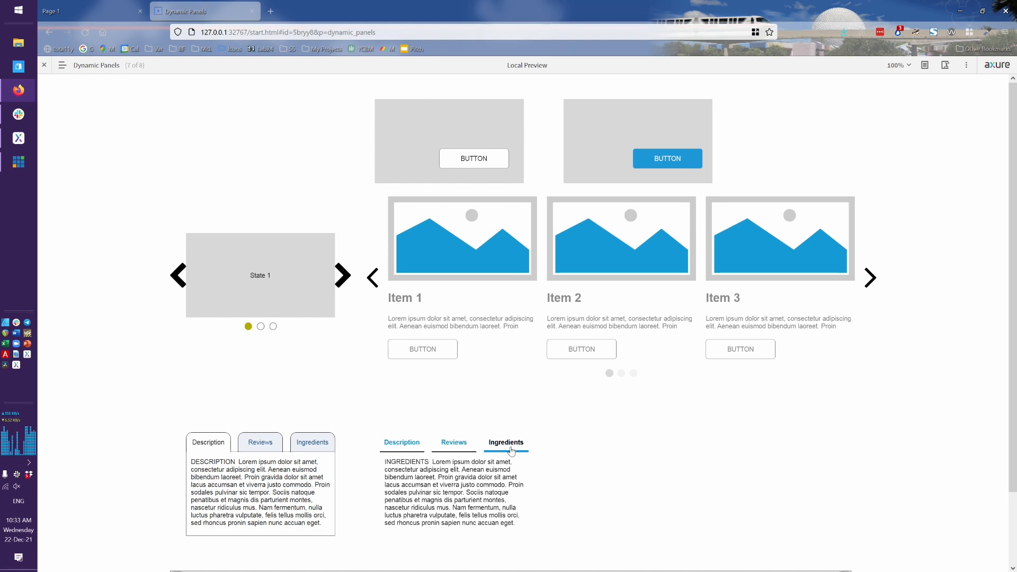
click(408, 449)
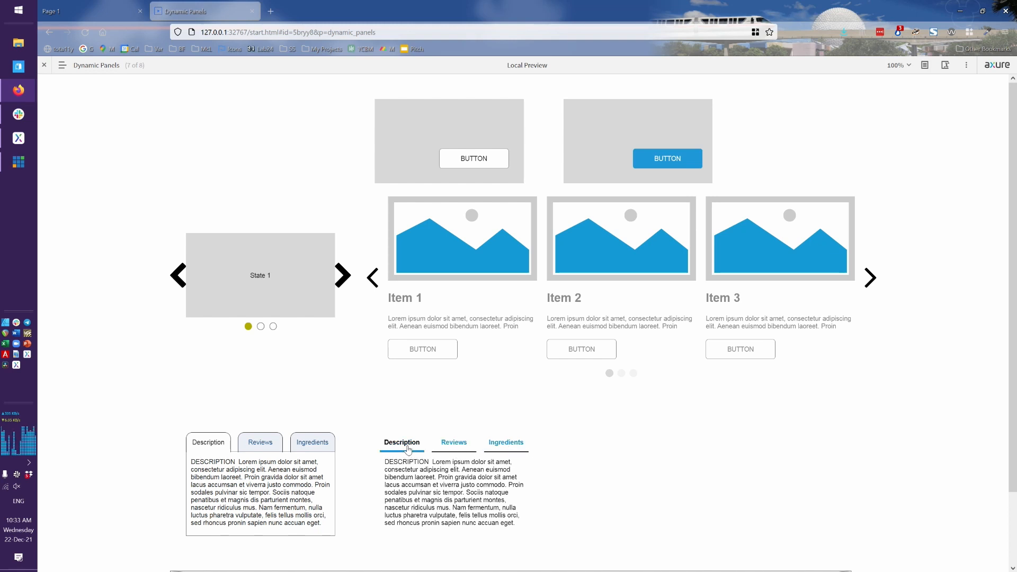
click(460, 453)
click(516, 447)
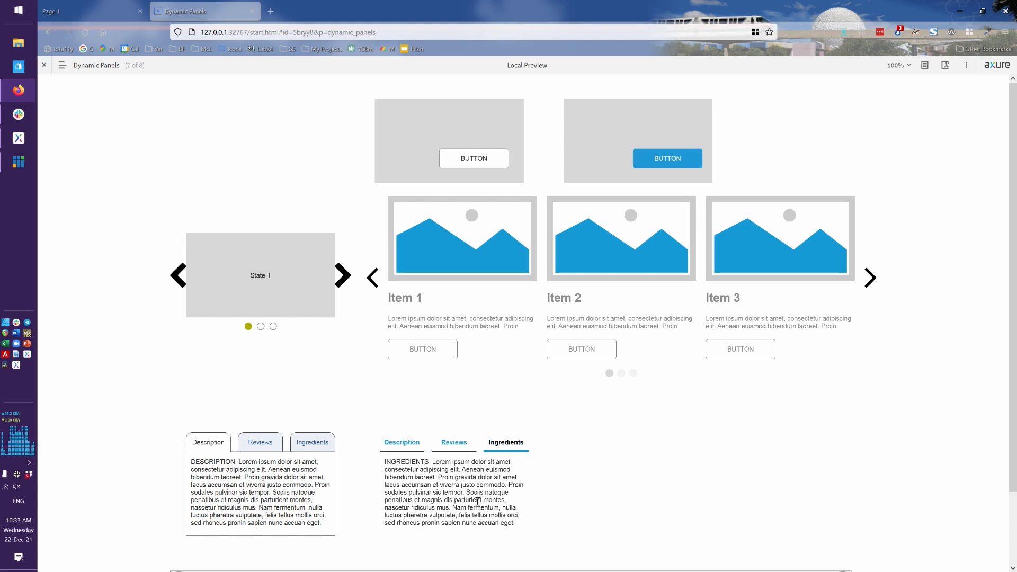
click(398, 444)
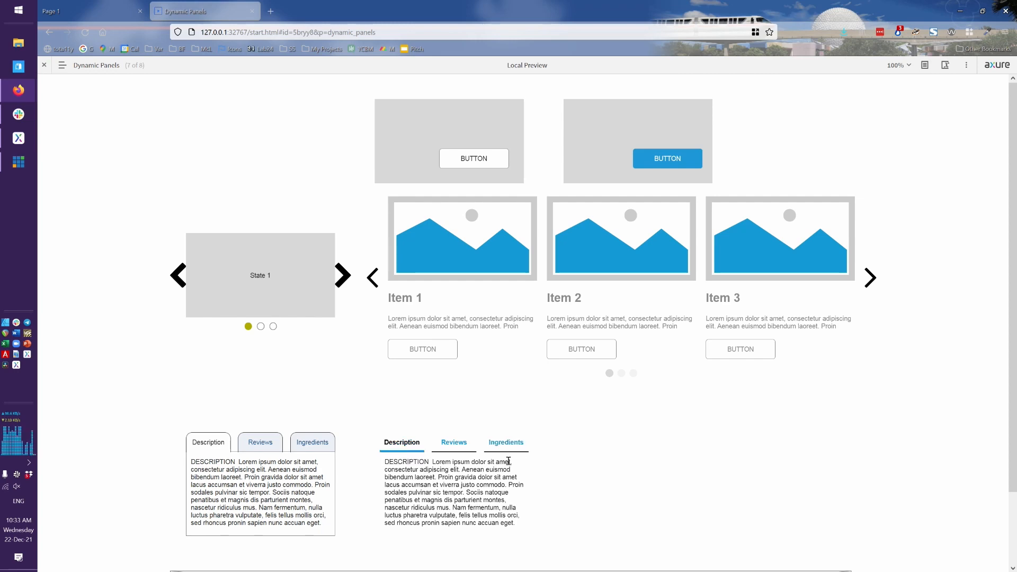
key(alt+Tab)
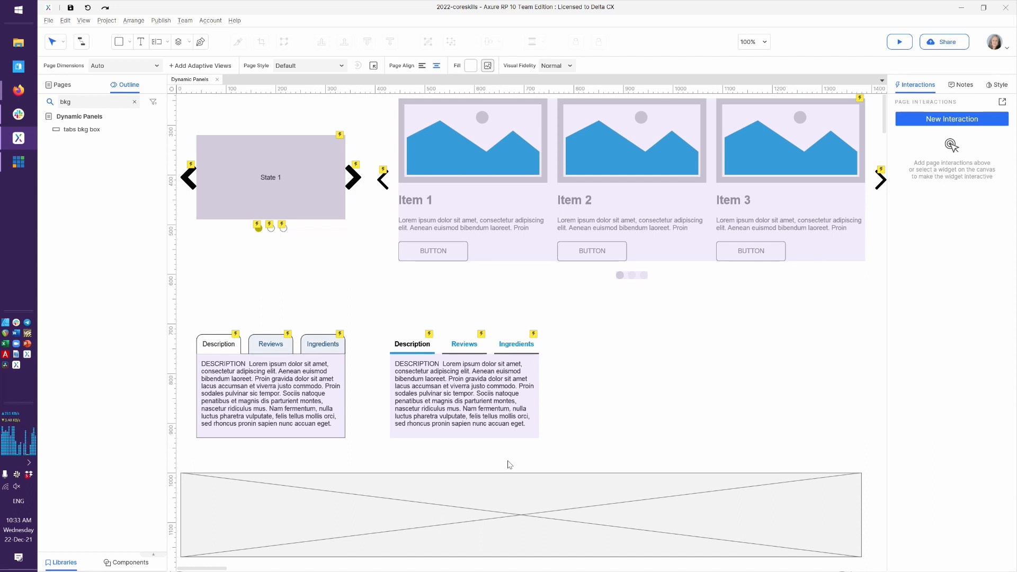
Duplicate the first tab set with its panel and place the copy beside the line-style set at X 850, Y 721
drag(355, 451, 194, 320)
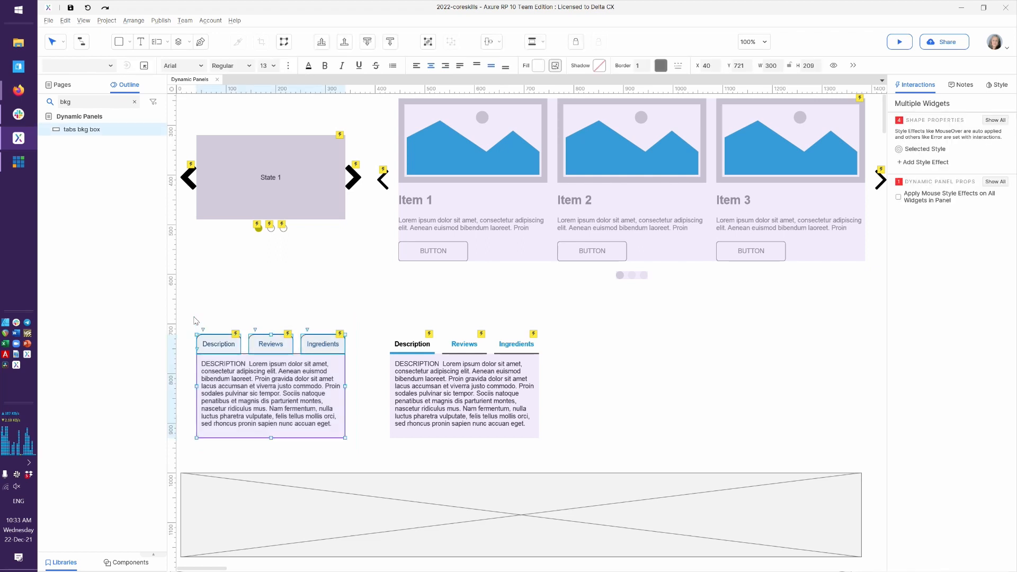
click(640, 377)
key(ctrl+v)
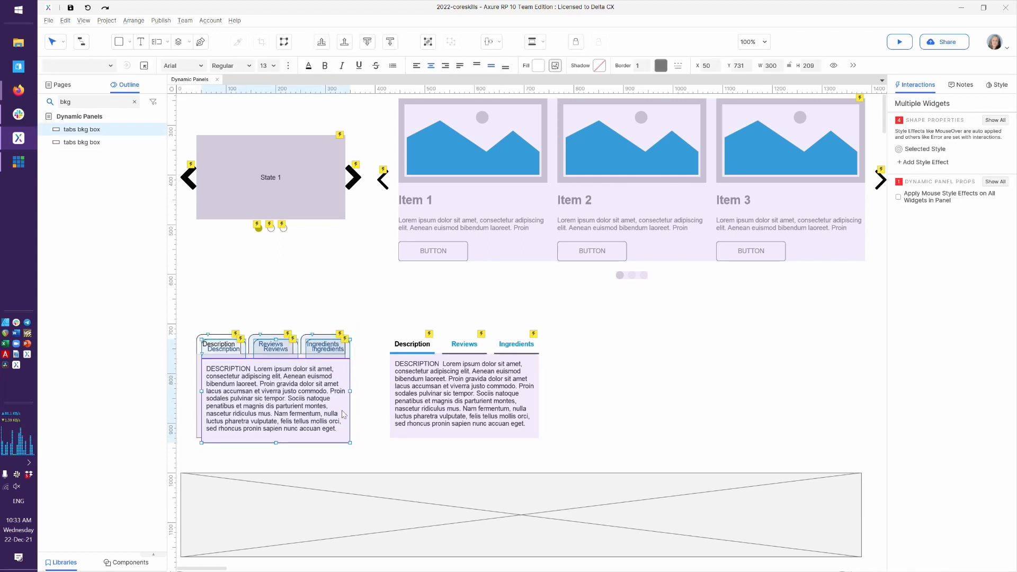
drag(264, 401, 662, 394)
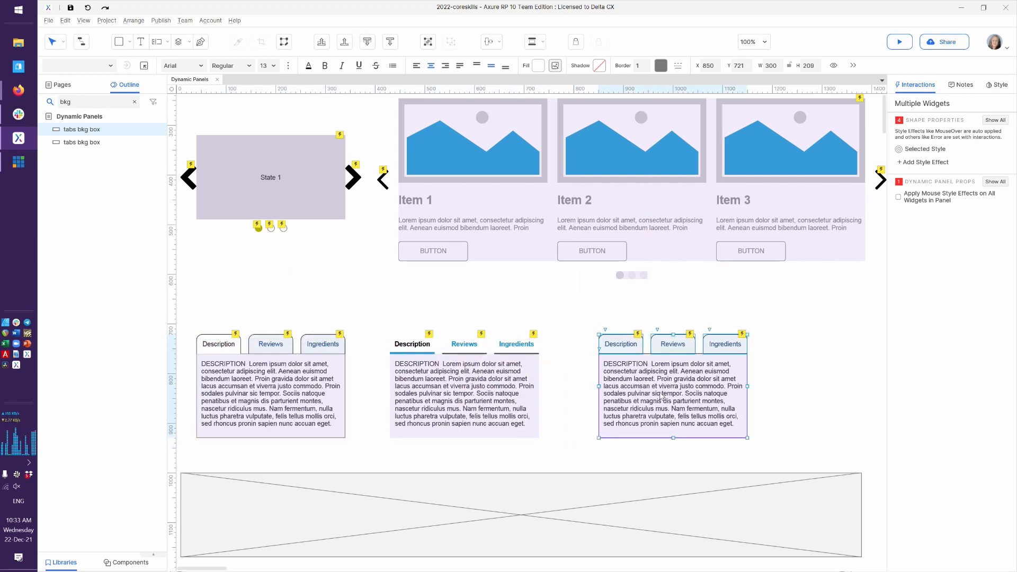
click(781, 402)
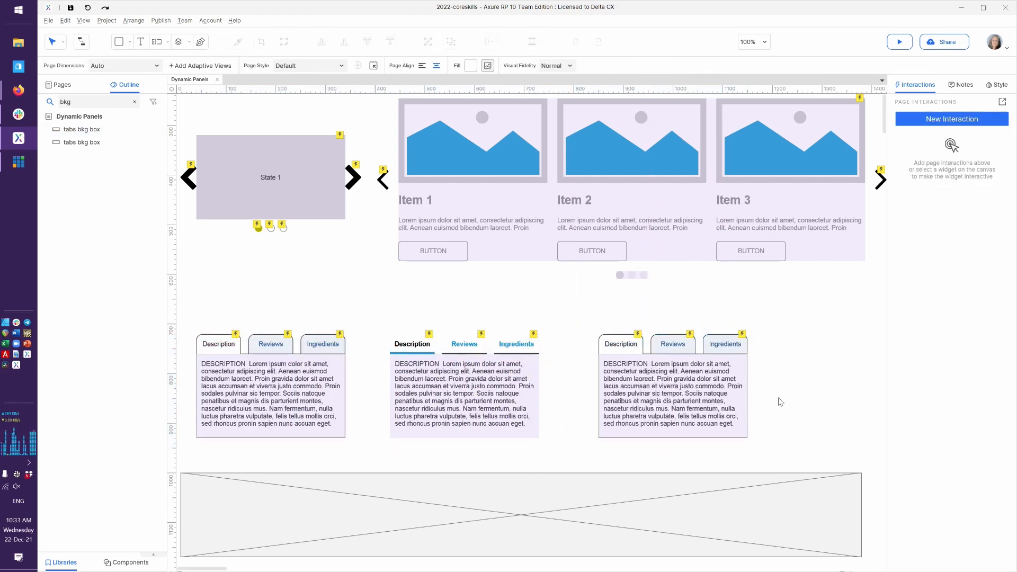
Delete the tabs bkg box behind the third tab set's panel and clear the outline search
click(74, 127)
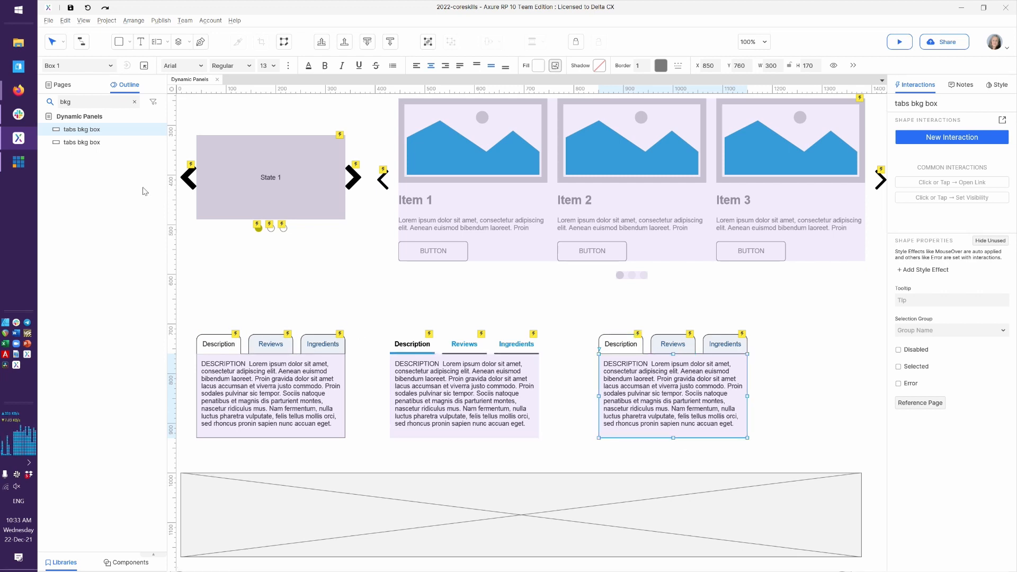
click(94, 142)
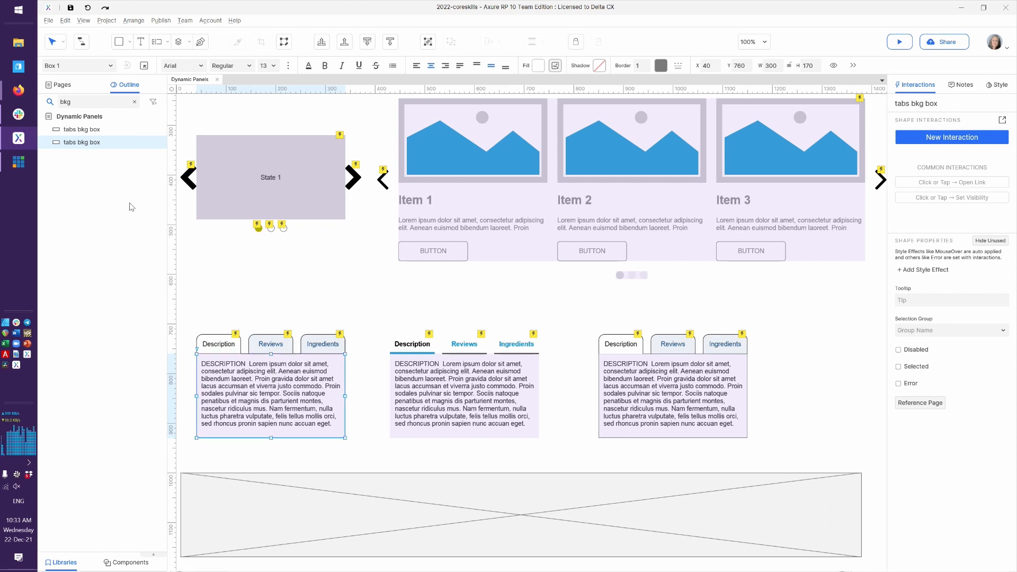
click(96, 131)
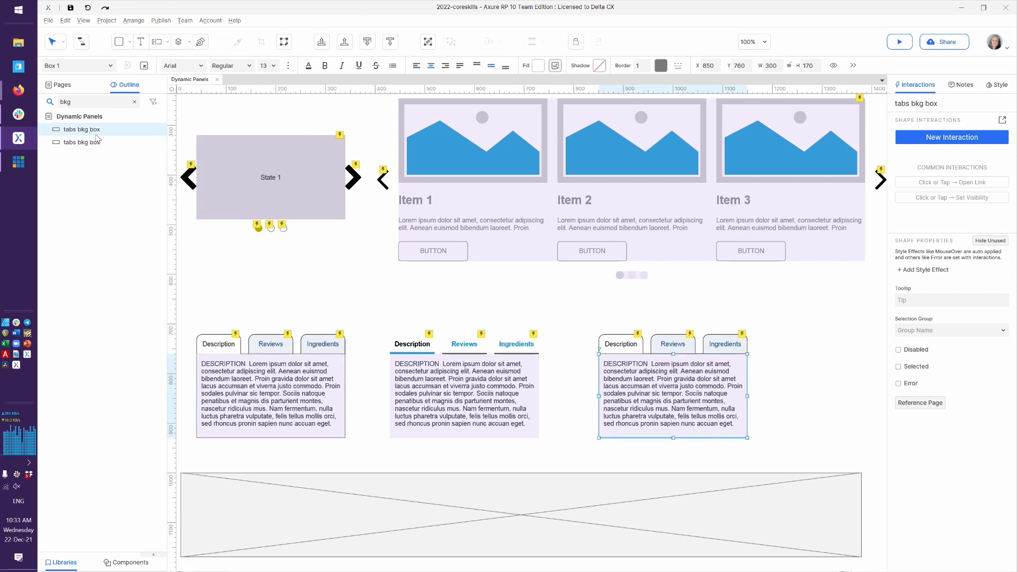
key(Delete)
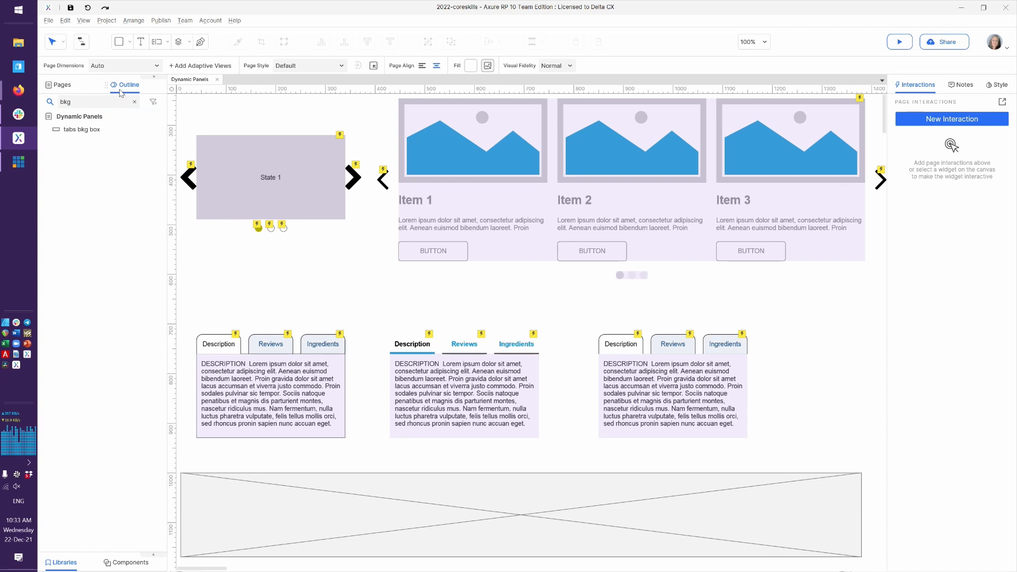
click(135, 102)
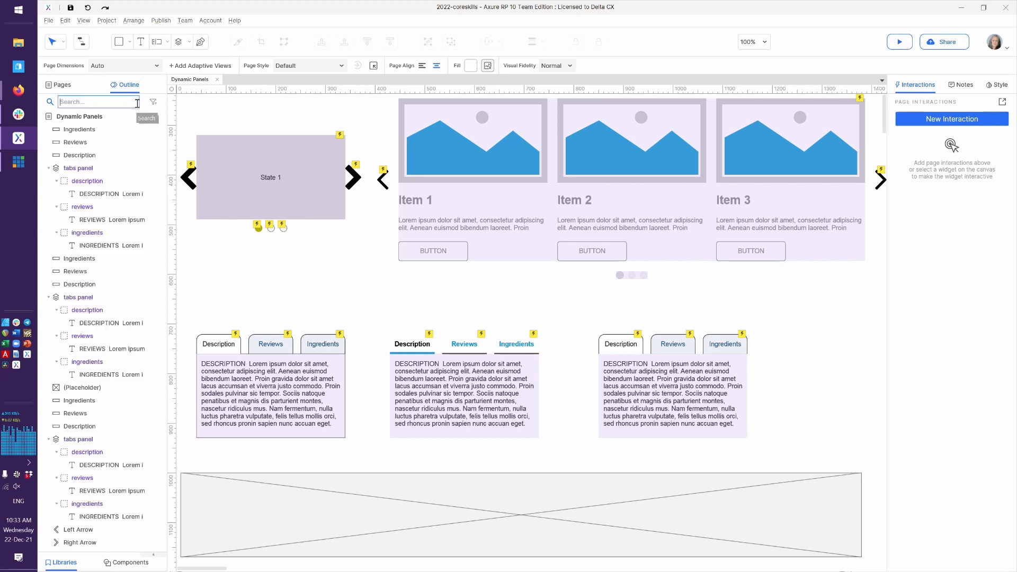
click(803, 366)
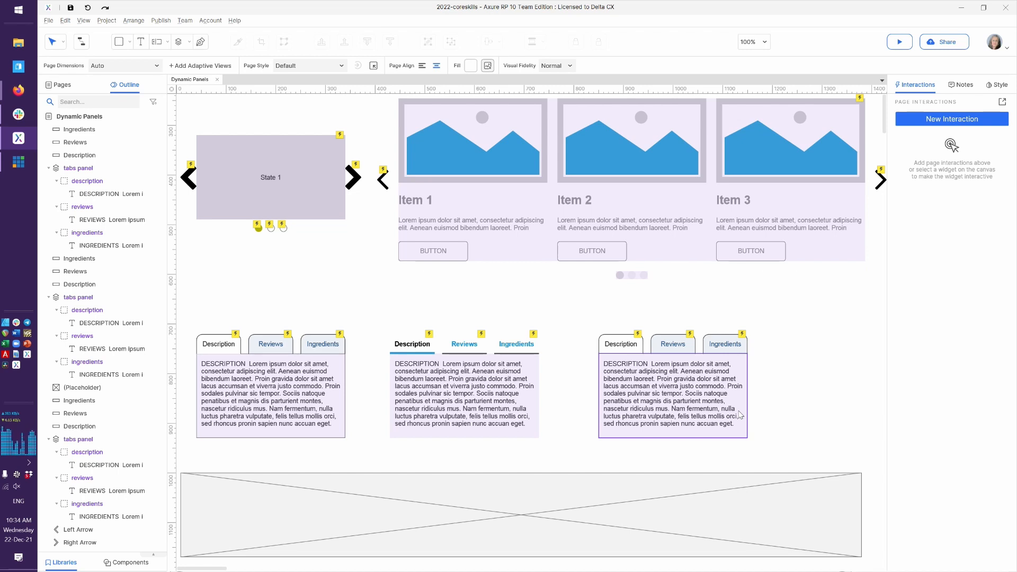
In the third tabs panel's ingredients state, duplicate the paragraph twice and stack the copies below it at Y 160 and Y 310
click(665, 415)
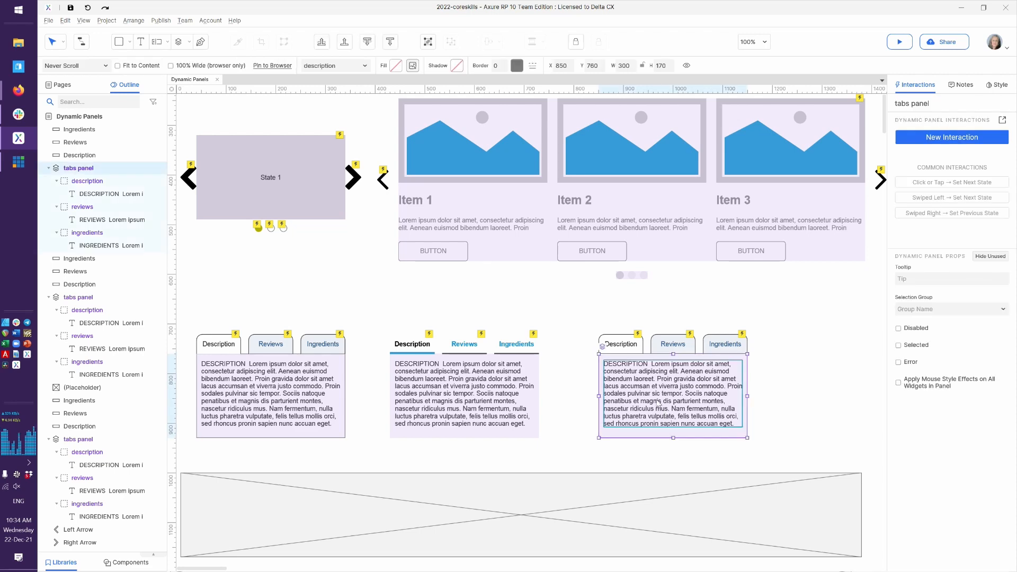
click(602, 346)
click(625, 334)
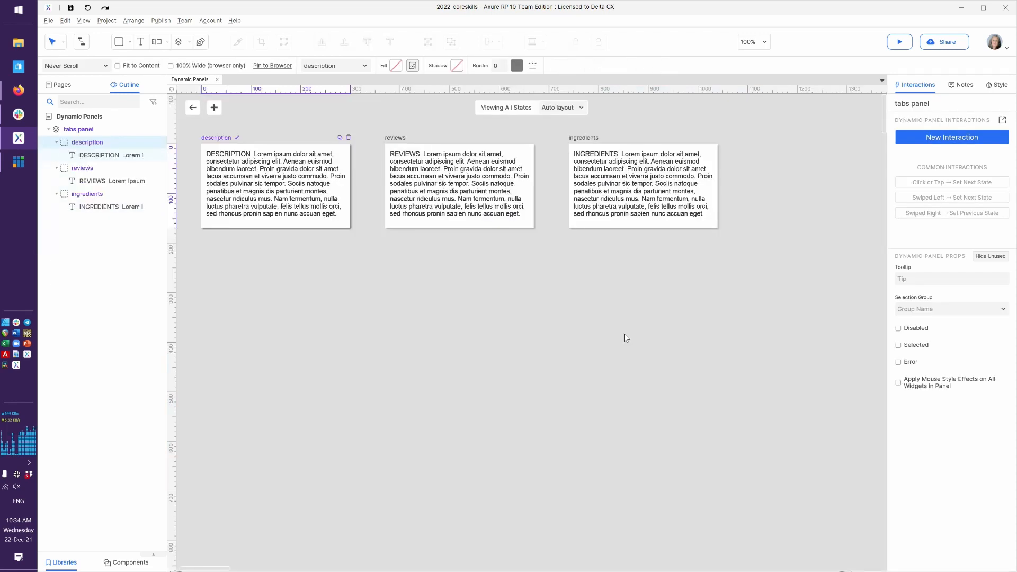
click(617, 214)
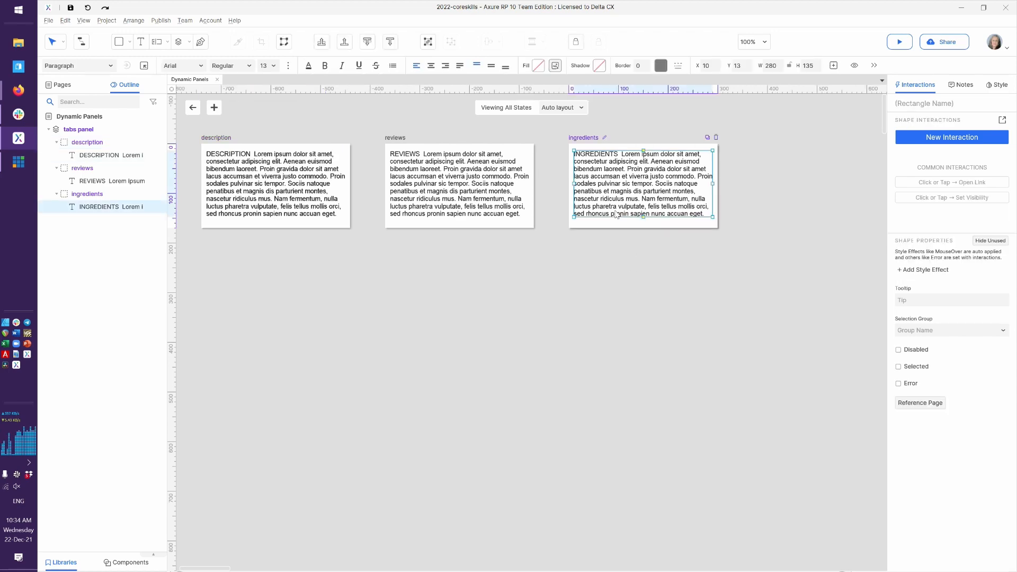
key(ctrl+d)
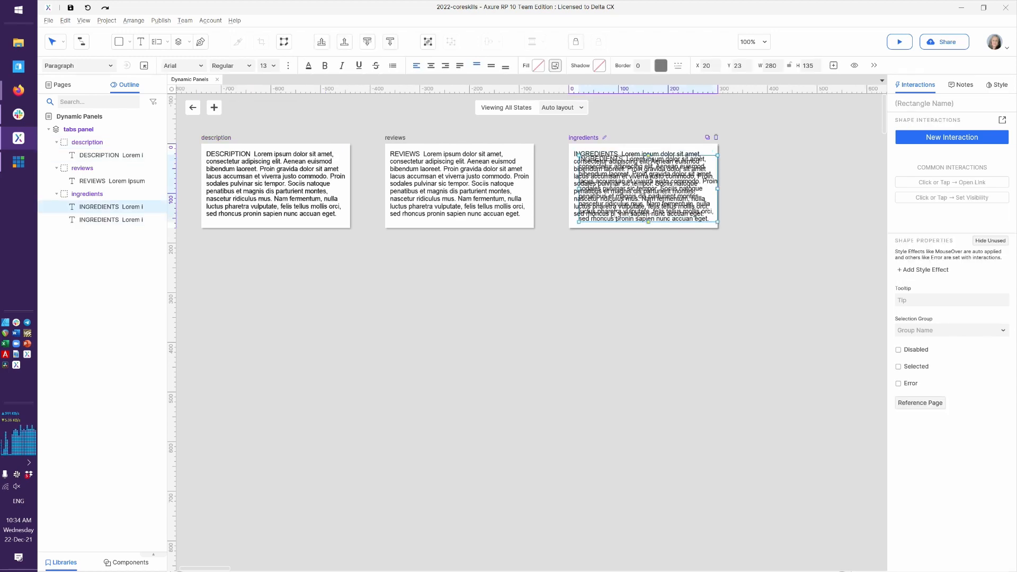
drag(617, 217, 610, 283)
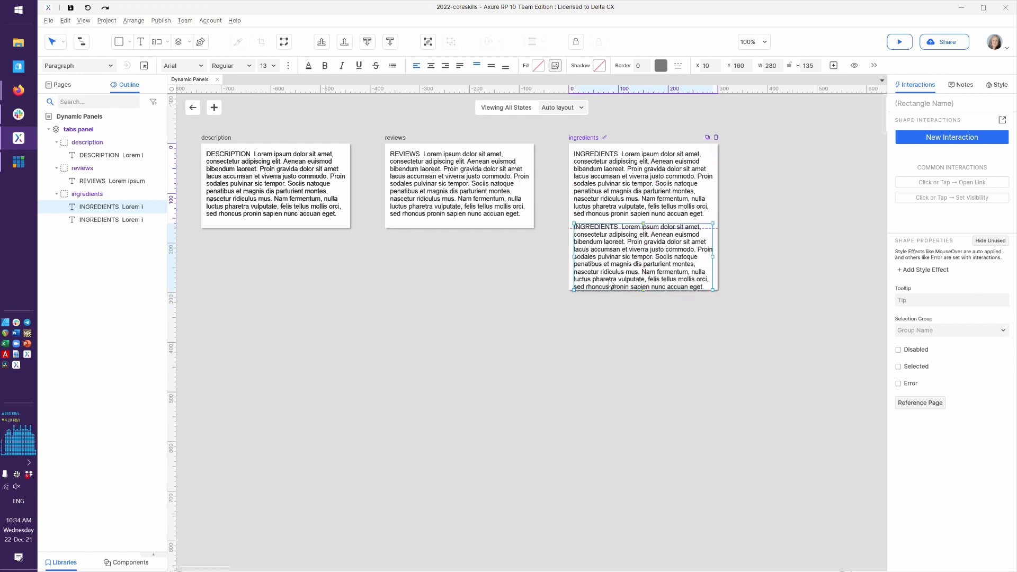
key(ctrl+d)
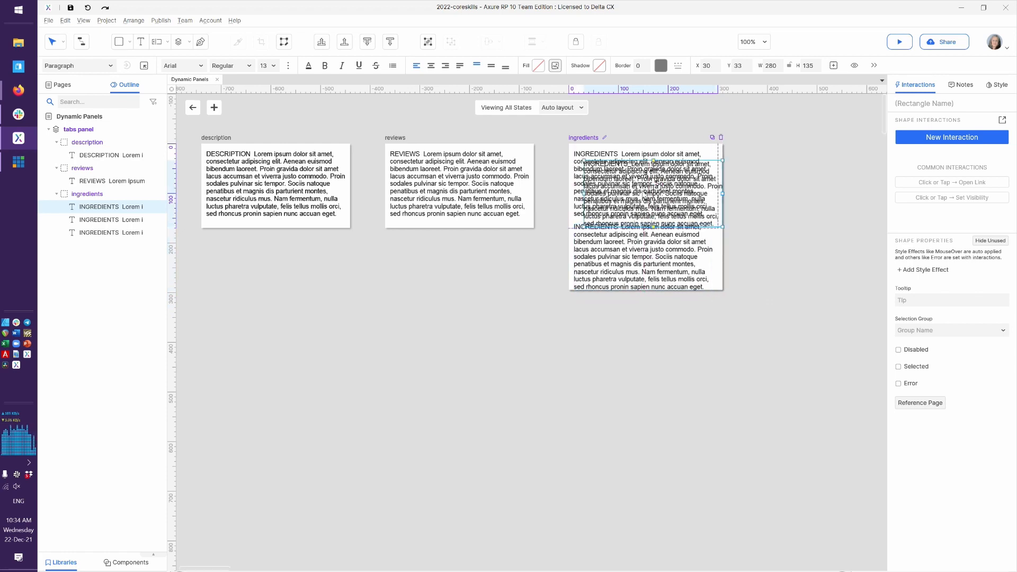
drag(642, 198, 632, 332)
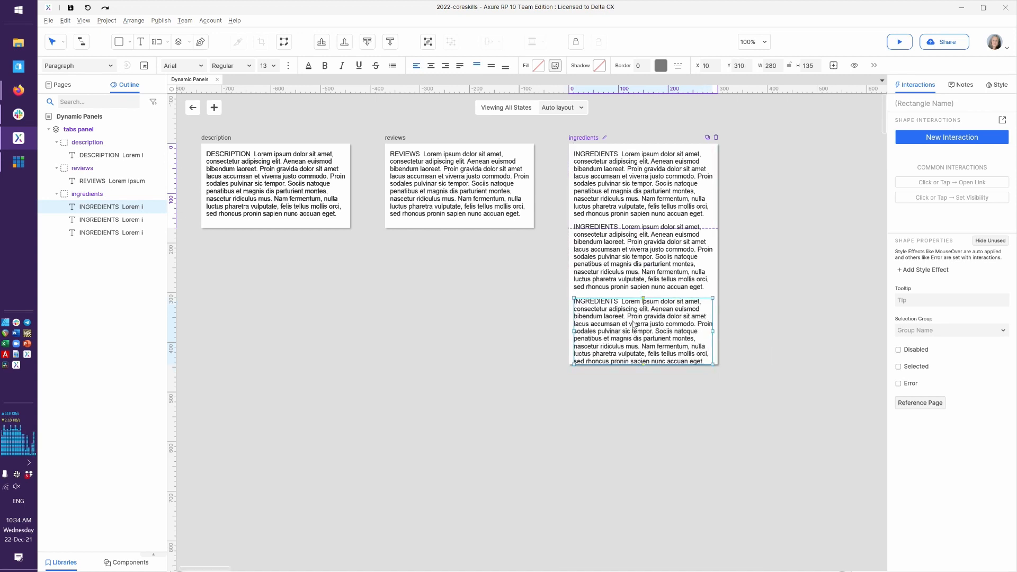
Nudge the two copied ingredients paragraphs down to Y 163 and Y 313, and close the panel editing
click(627, 250)
key(Down)
key(Down)
key(Down)
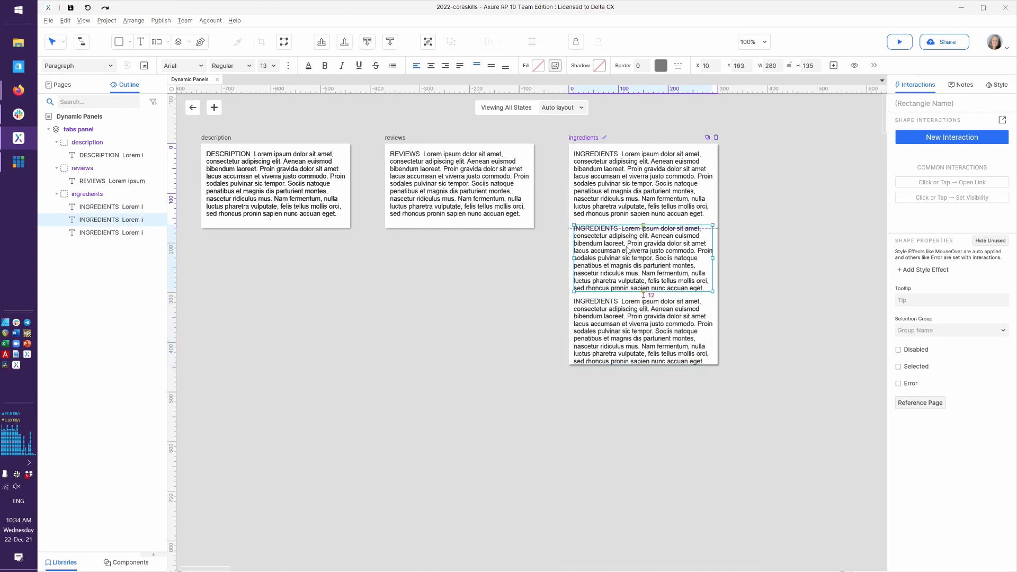
click(625, 317)
key(Down)
key(Down)
key(Down)
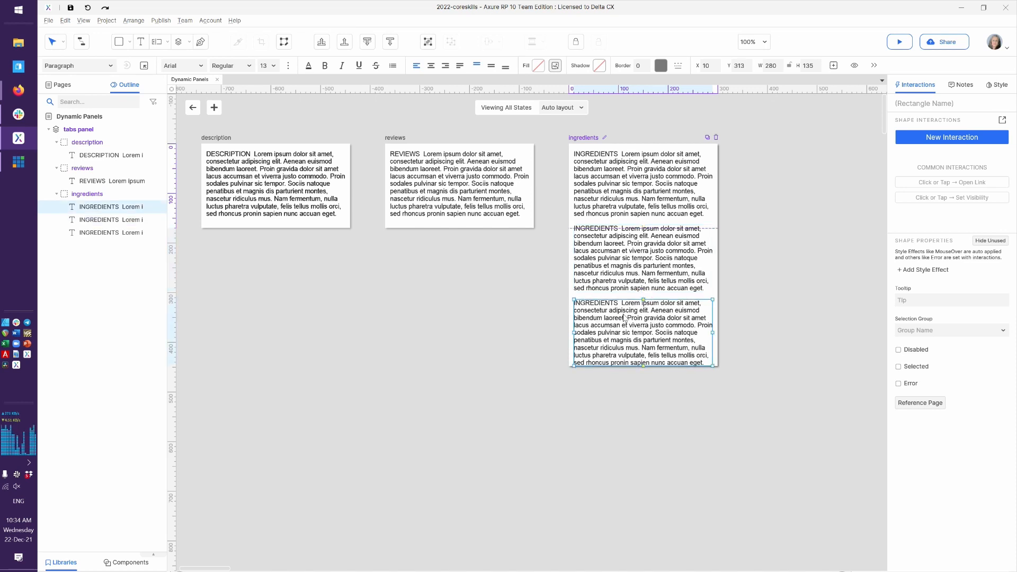
click(193, 107)
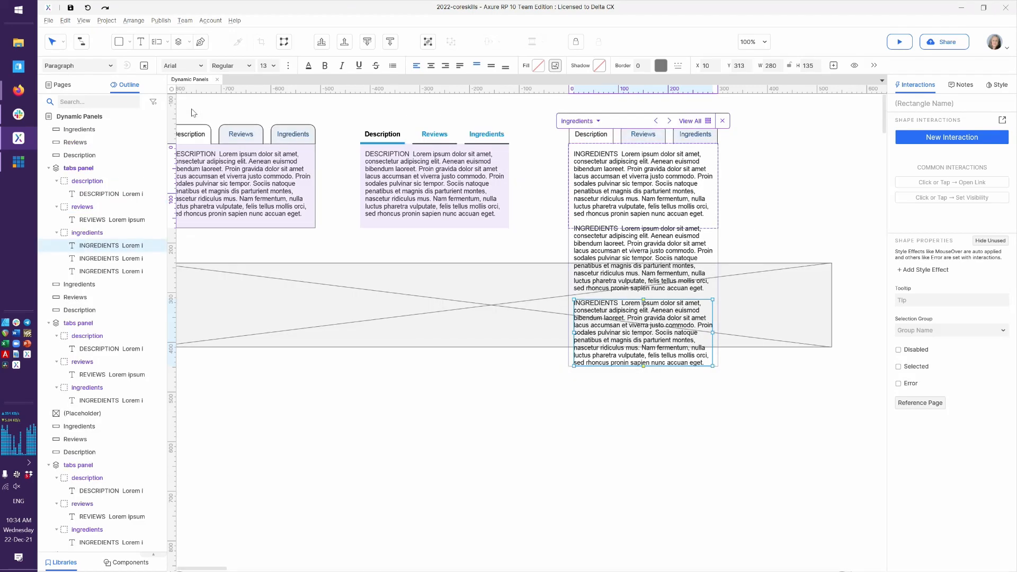
click(781, 213)
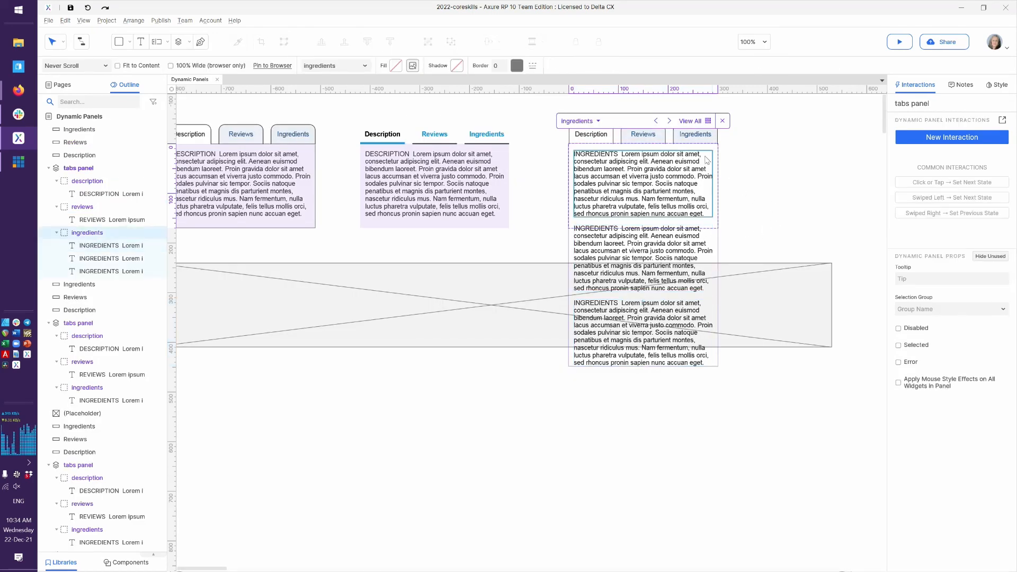
click(722, 122)
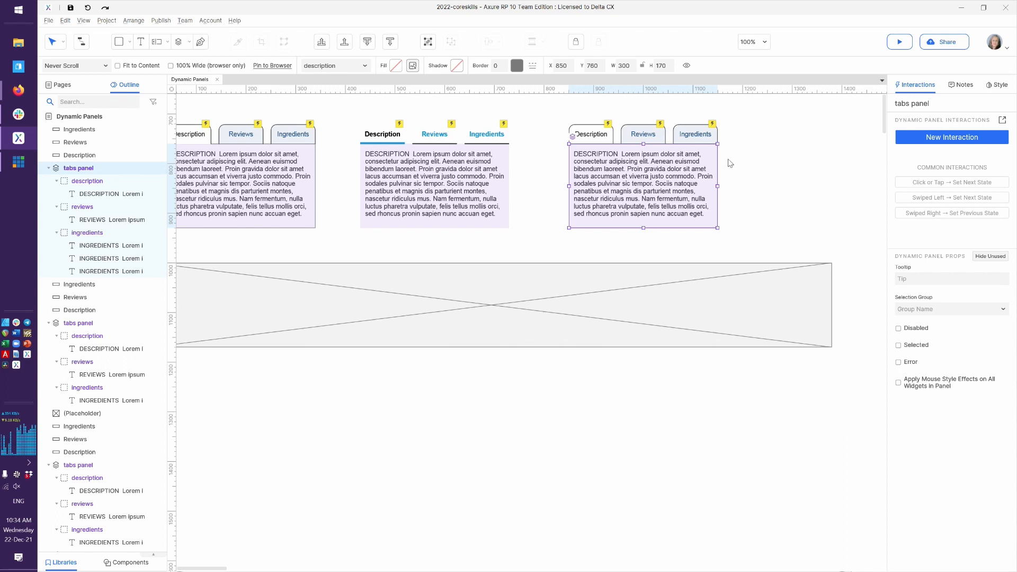
Review the third tabs panel's style settings, refresh the Firefox preview to examine its ingredients content, and return to Axure RP
click(993, 87)
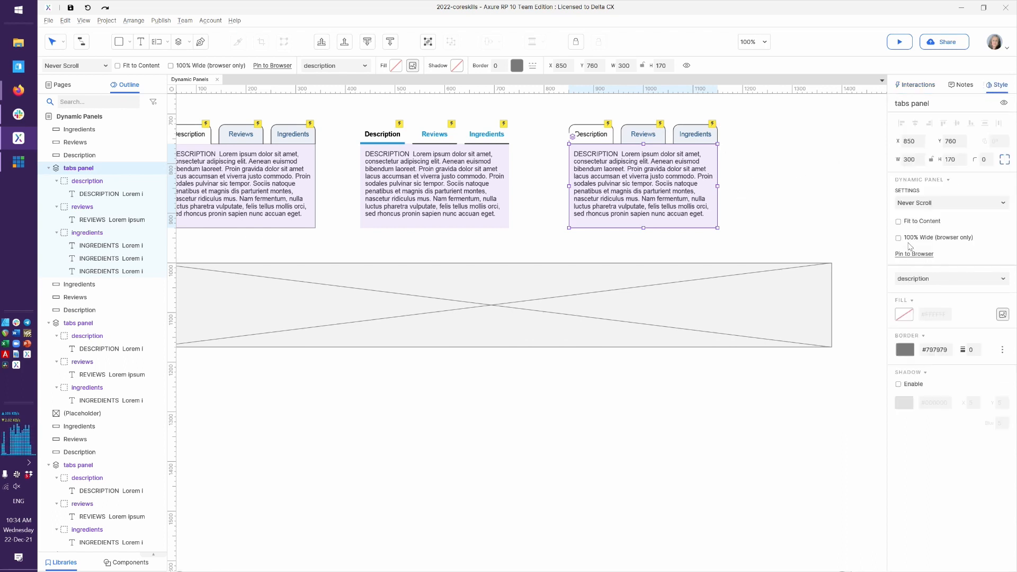
click(822, 208)
click(695, 192)
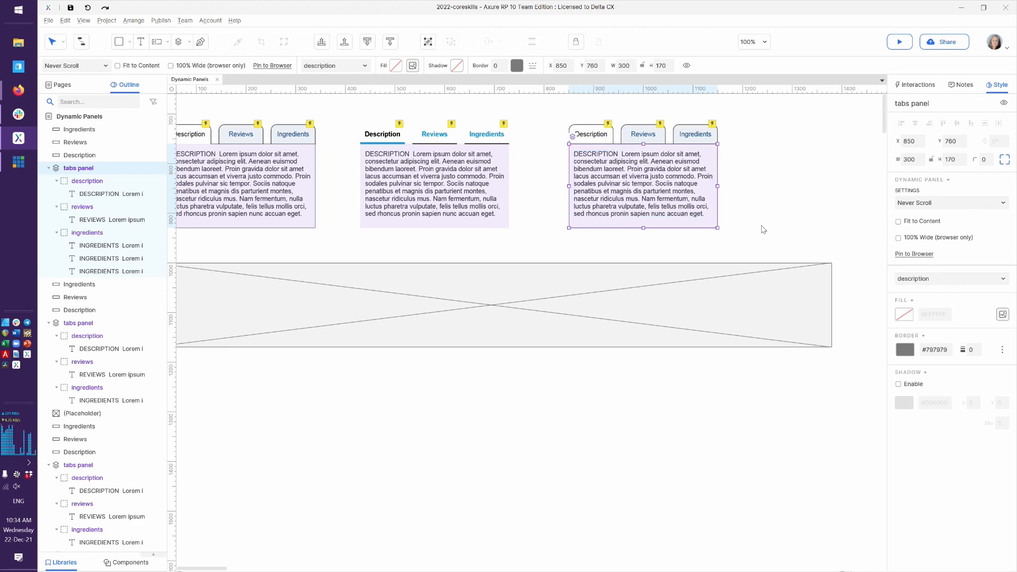
key(alt+Tab)
key(F5)
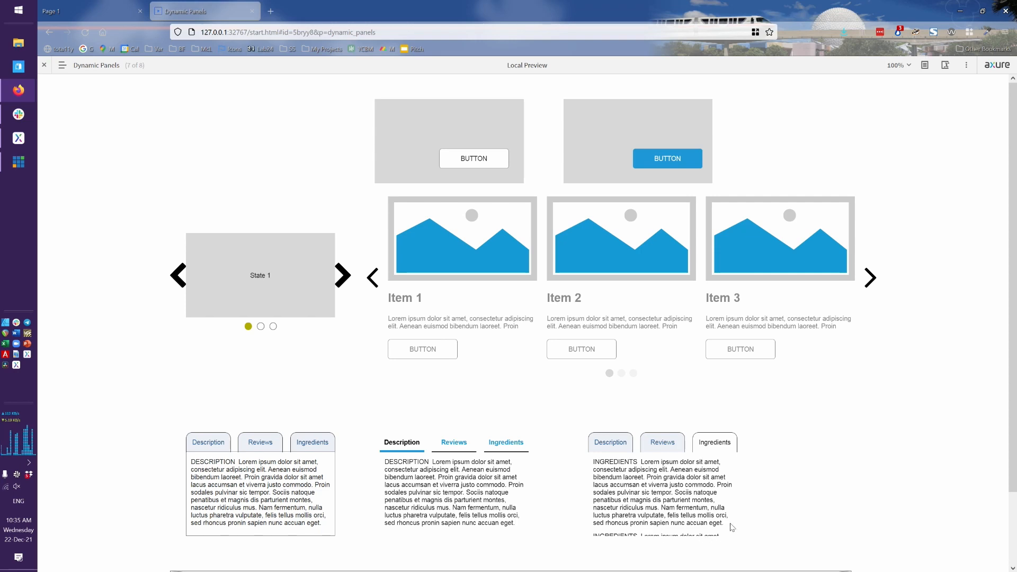
key(alt+Tab)
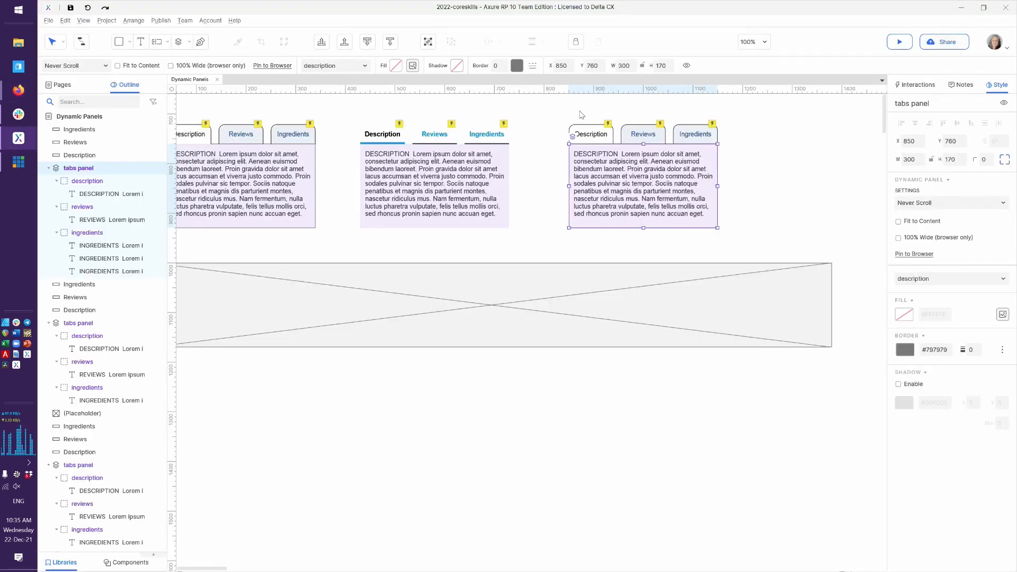
Assign the three tabs of the third tab set to a new selection group named "tabs 3"
drag(576, 116, 721, 146)
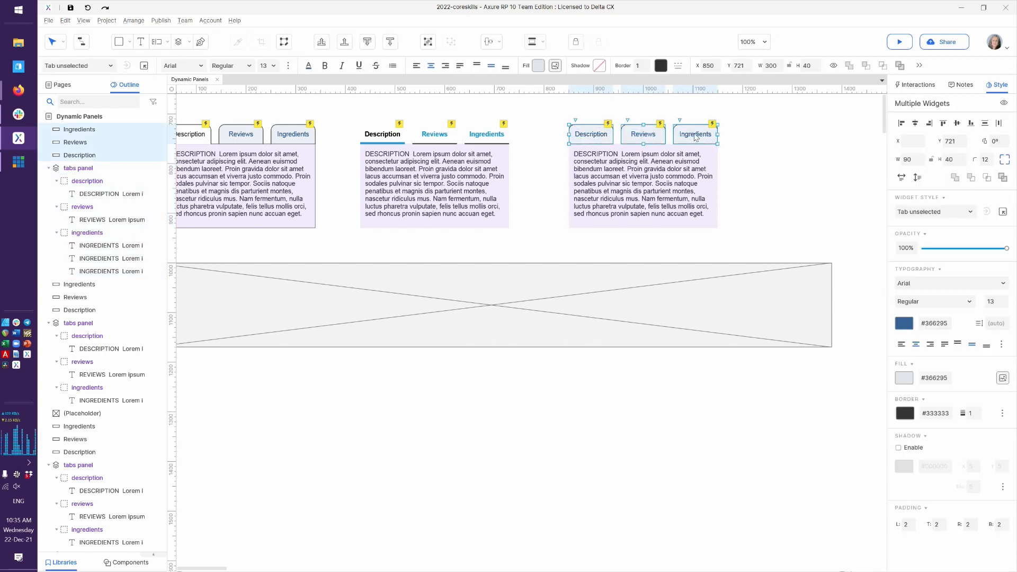
click(914, 85)
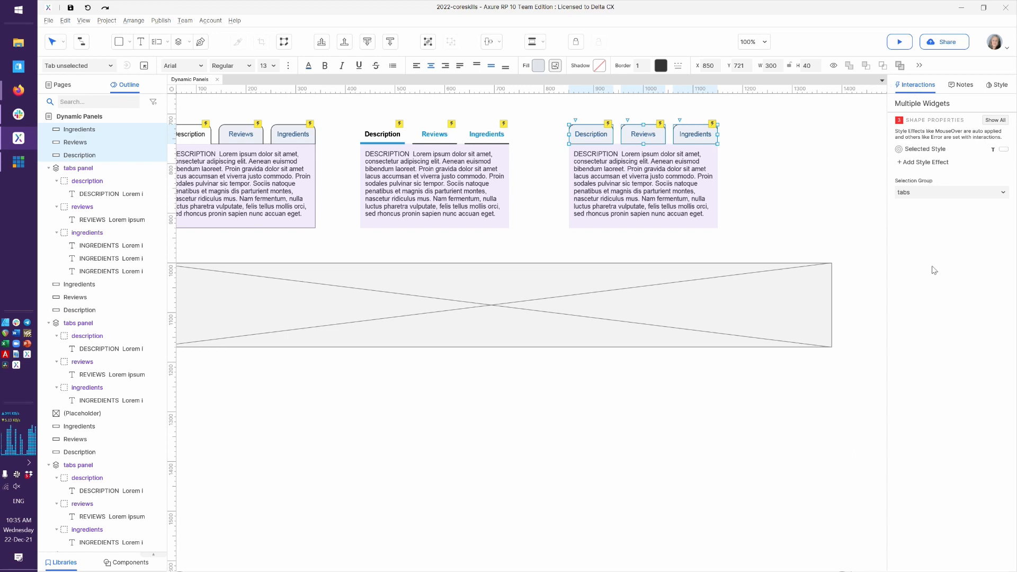
click(928, 193)
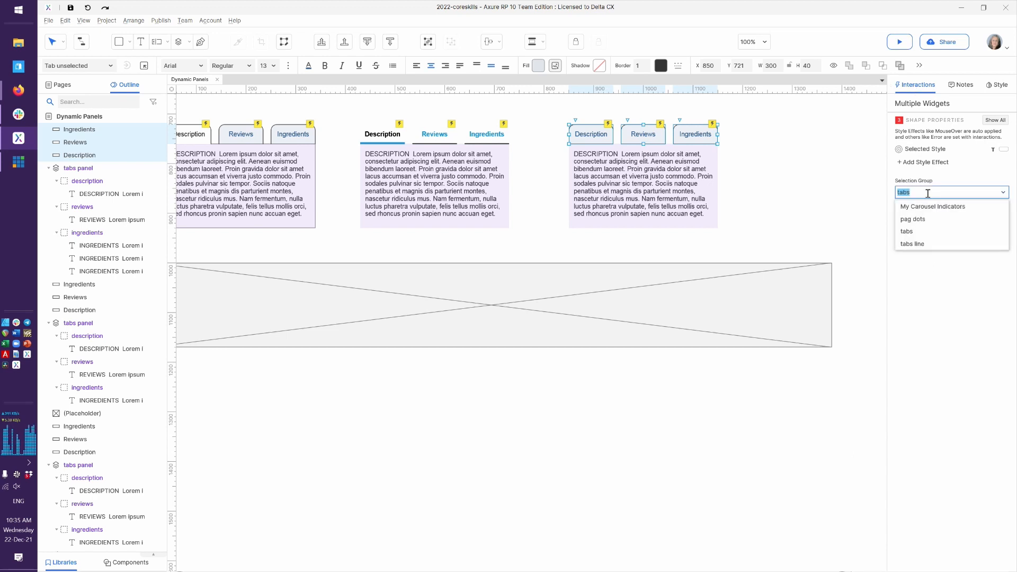
text(3)
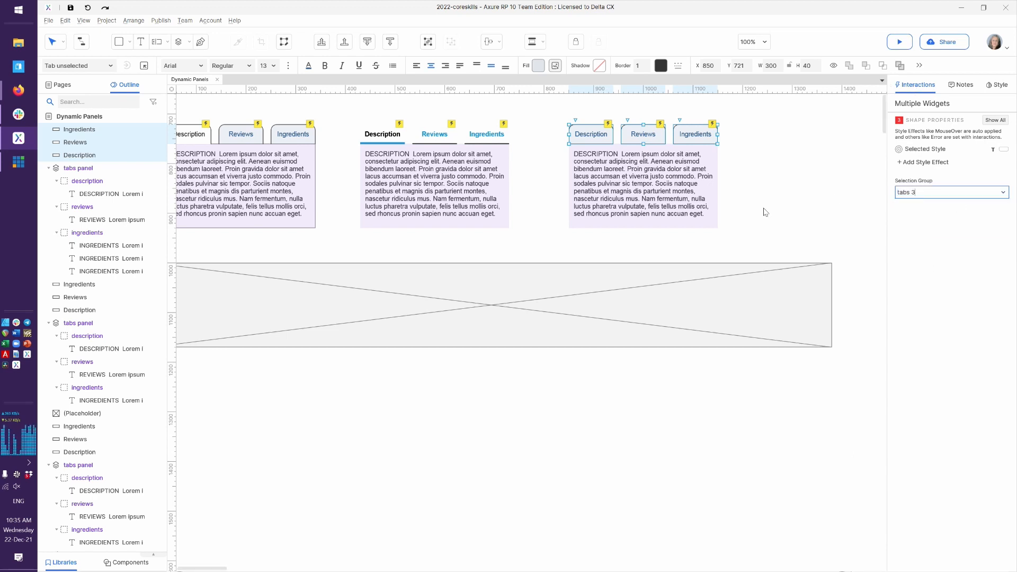
Enable Fit to Content for the third tab set's dynamic panel
click(765, 211)
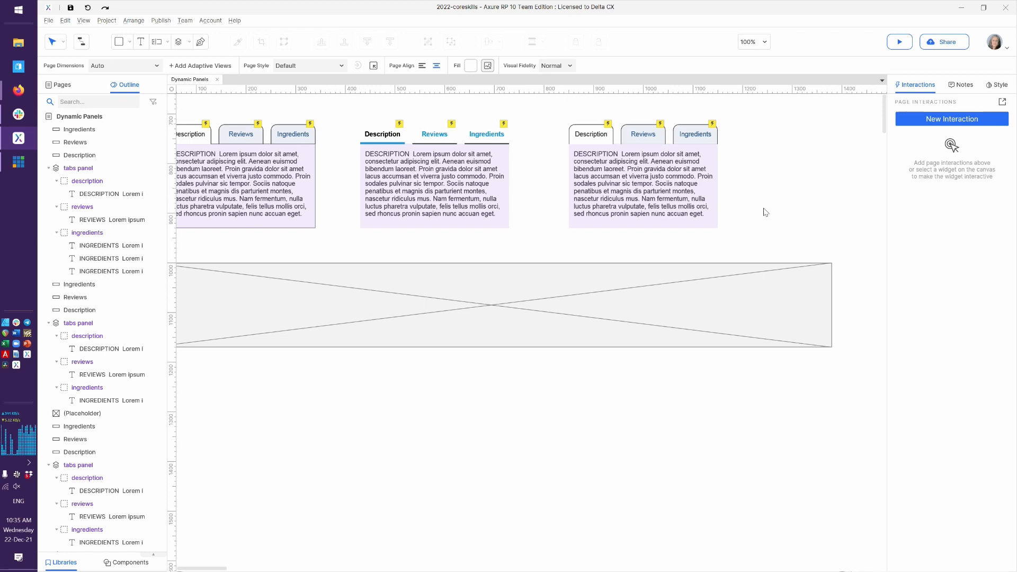
click(694, 195)
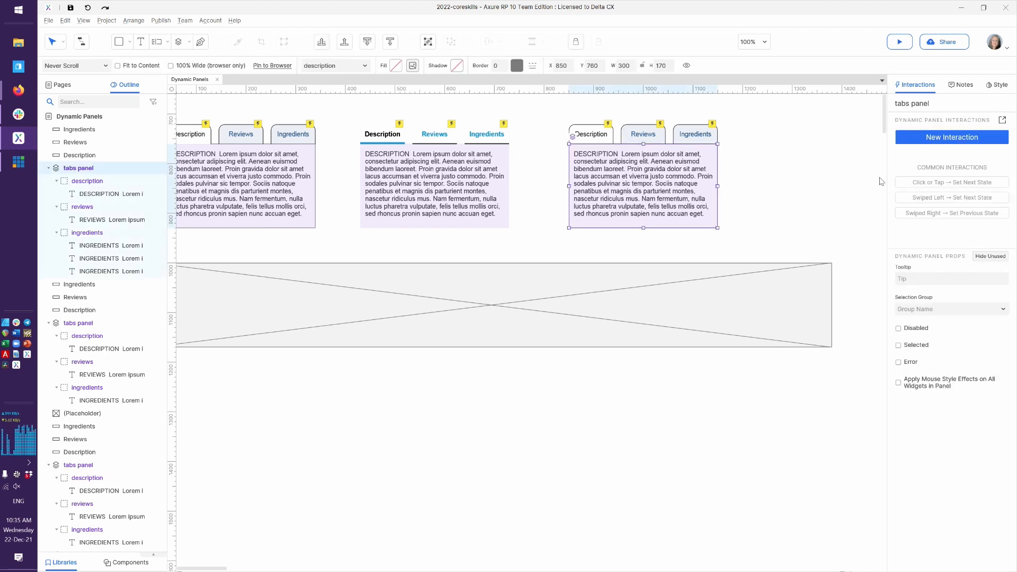
click(989, 86)
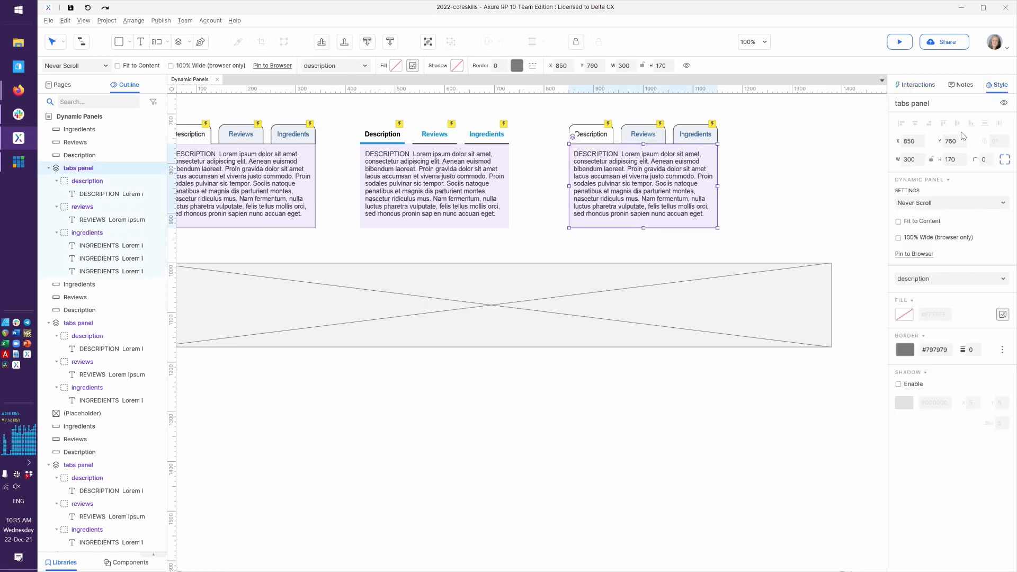
click(899, 222)
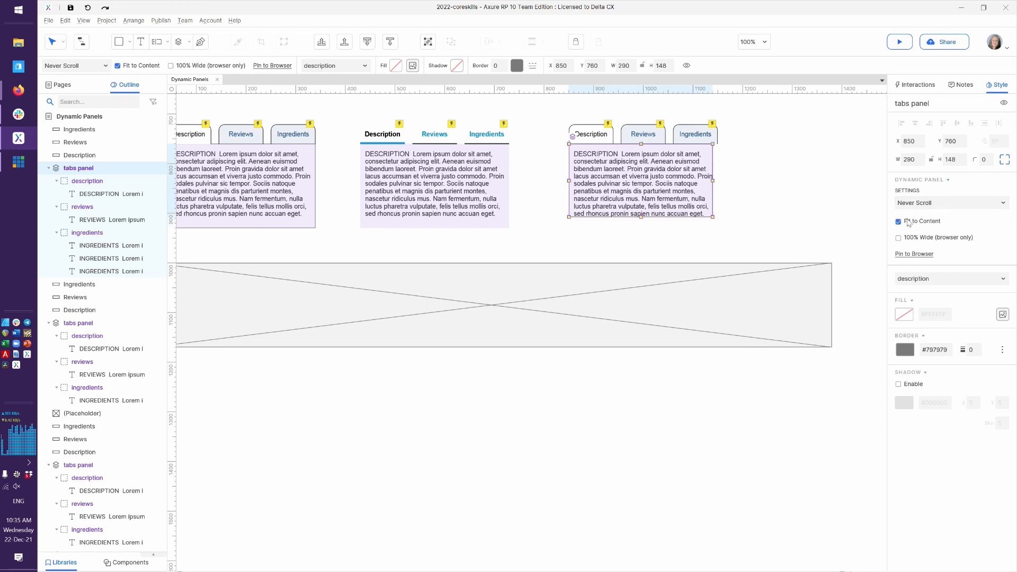
click(766, 207)
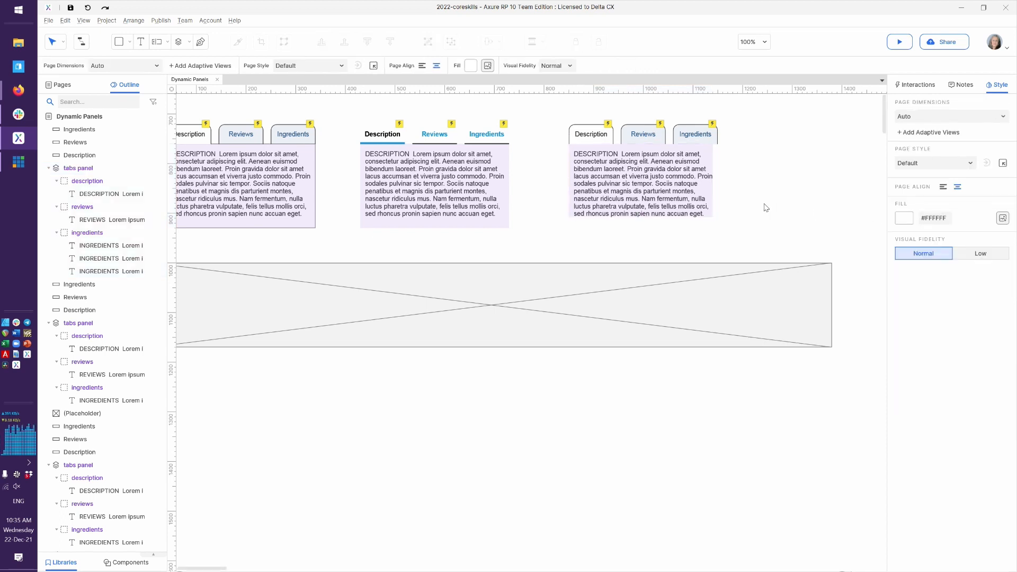
View all states of the third tabs panel, extend the description paragraph's height to 167, and return to the page
click(691, 201)
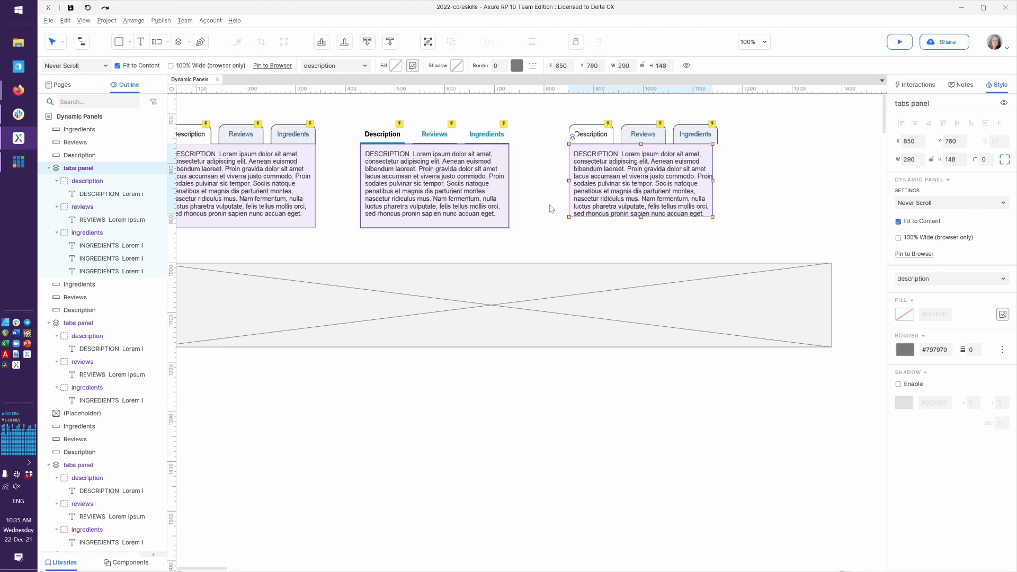
double_click(646, 200)
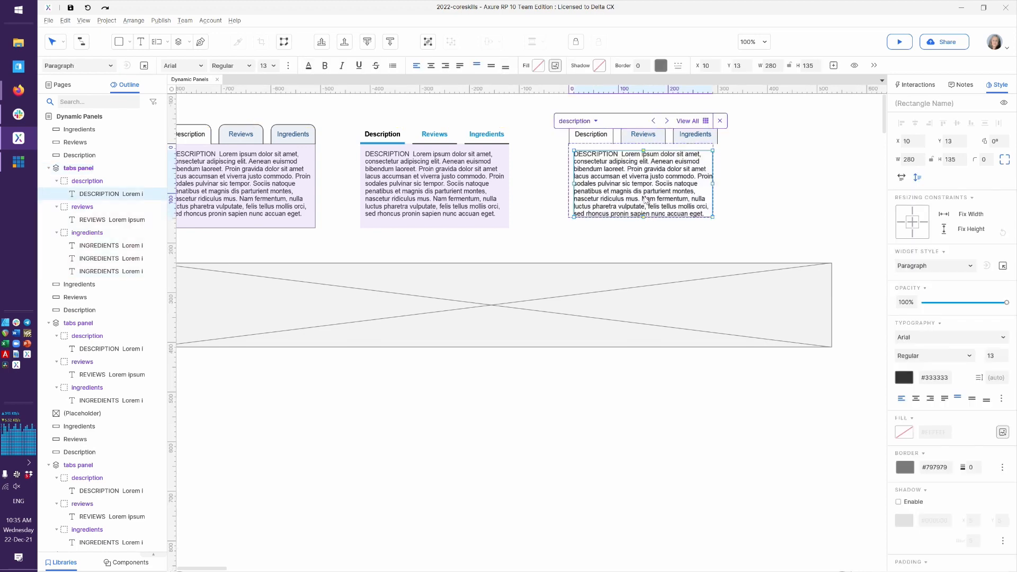
click(688, 121)
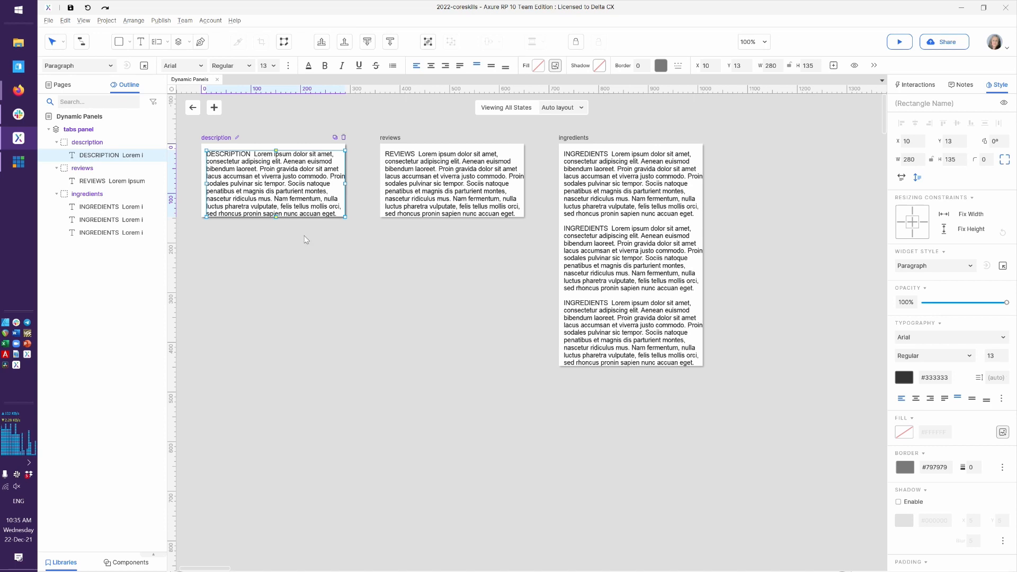
click(66, 90)
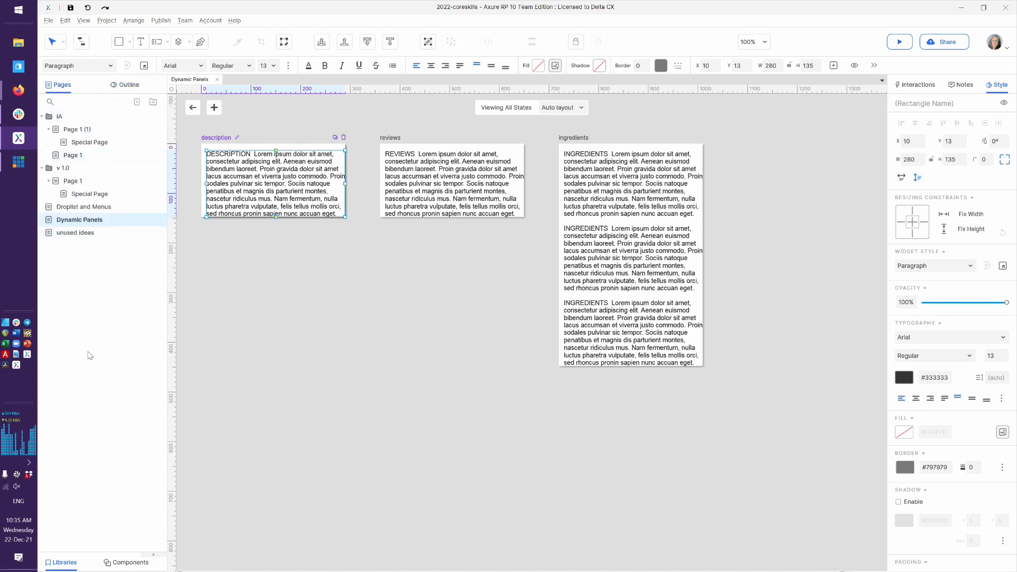
click(158, 558)
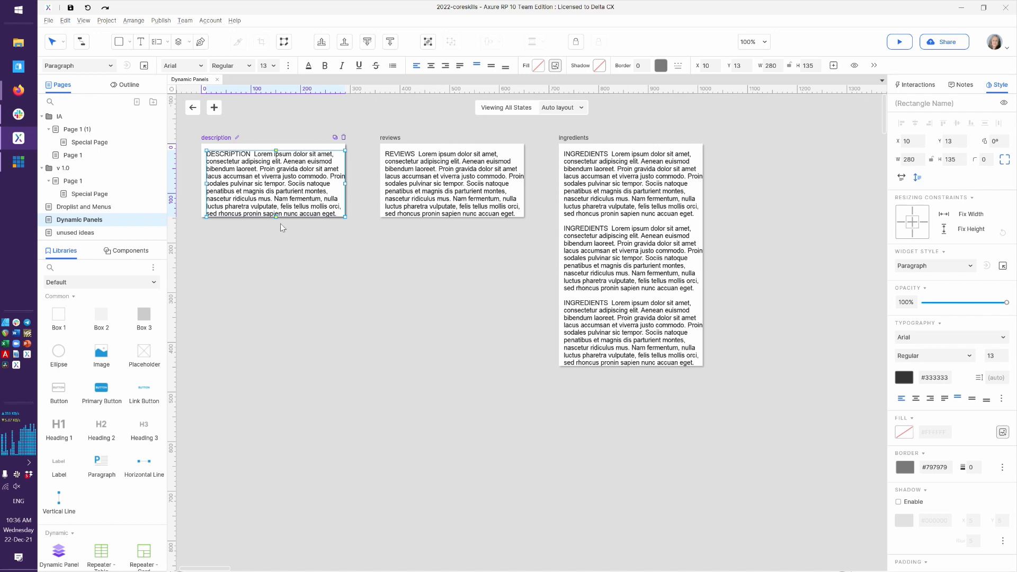
drag(276, 218, 277, 235)
mouse_move(342, 191)
mouse_down()
mouse_move(313, 192)
mouse_move(345, 192)
mouse_up()
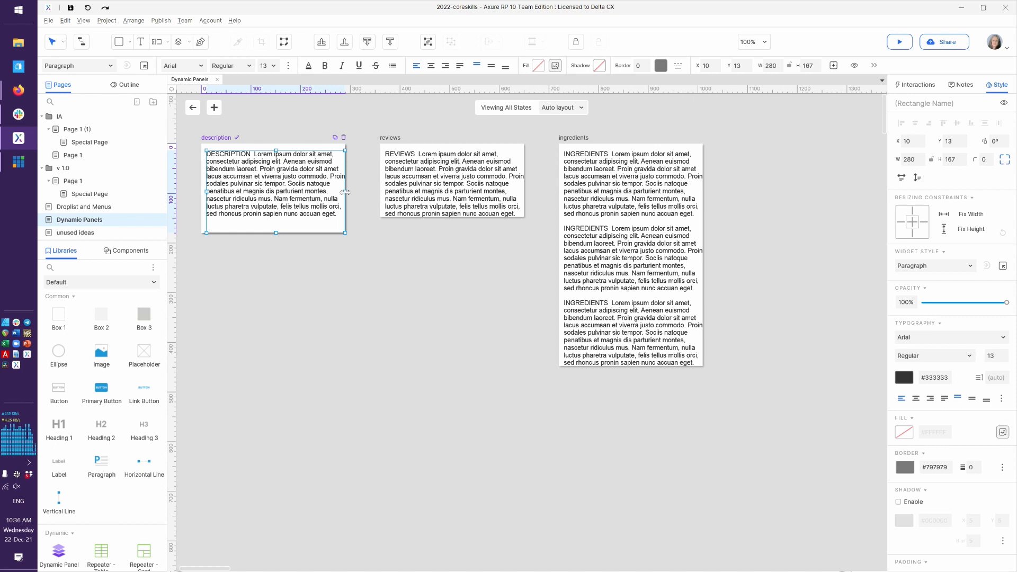
click(343, 281)
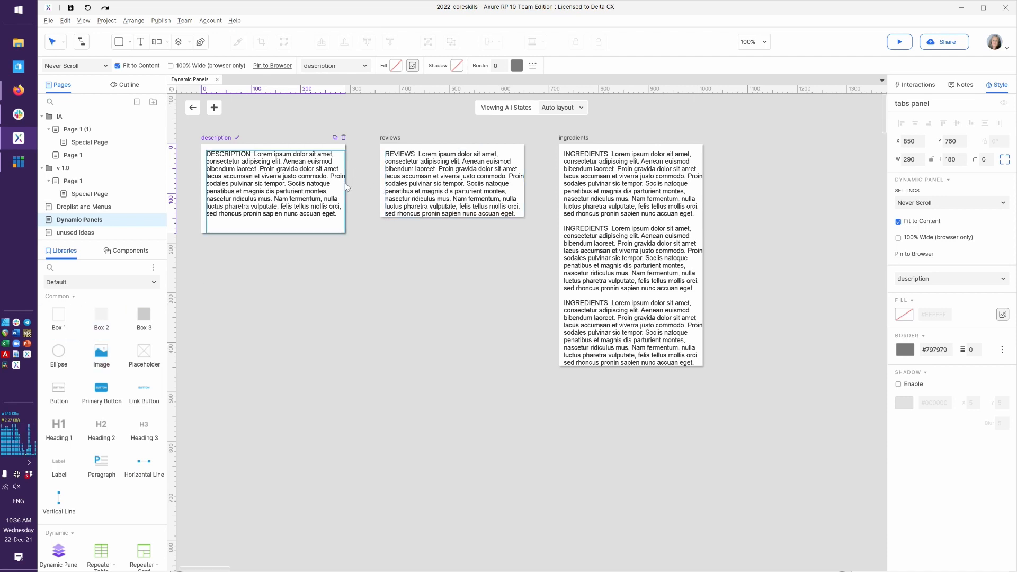
click(197, 111)
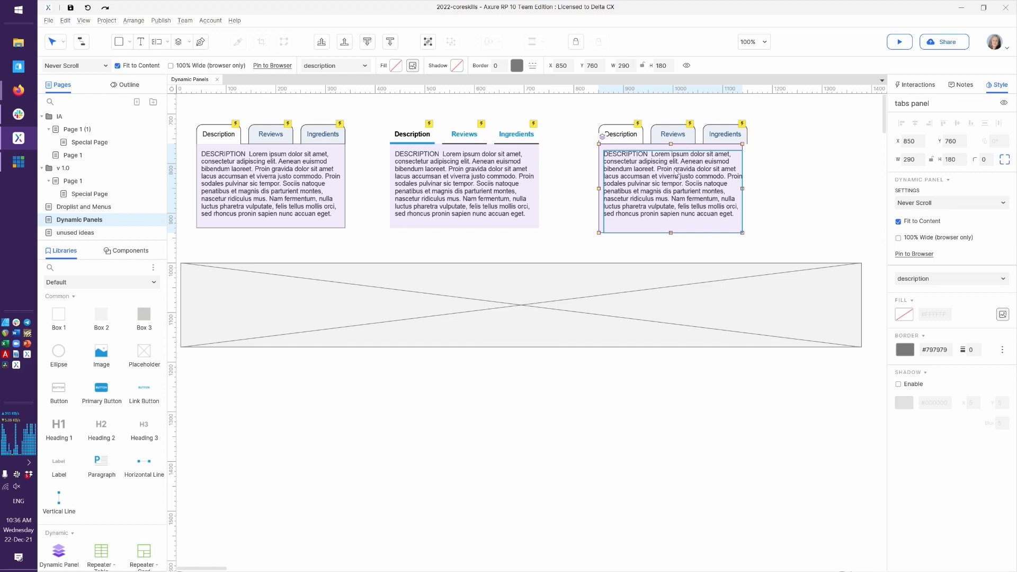
Refresh the Firefox preview, check the third tab set's Reviews and Ingredients content, and return to Axure RP
key(alt+Tab)
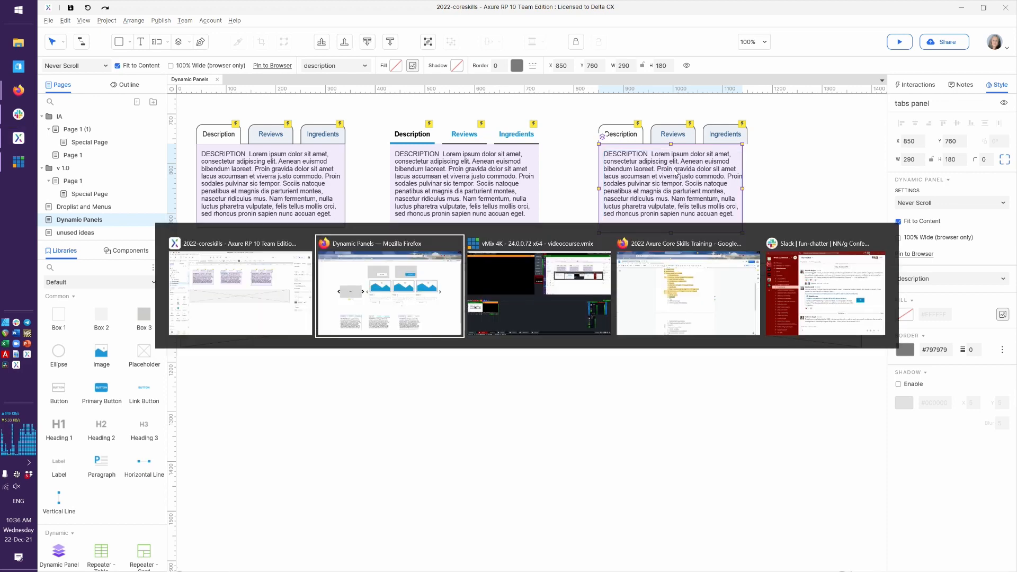
key(F5)
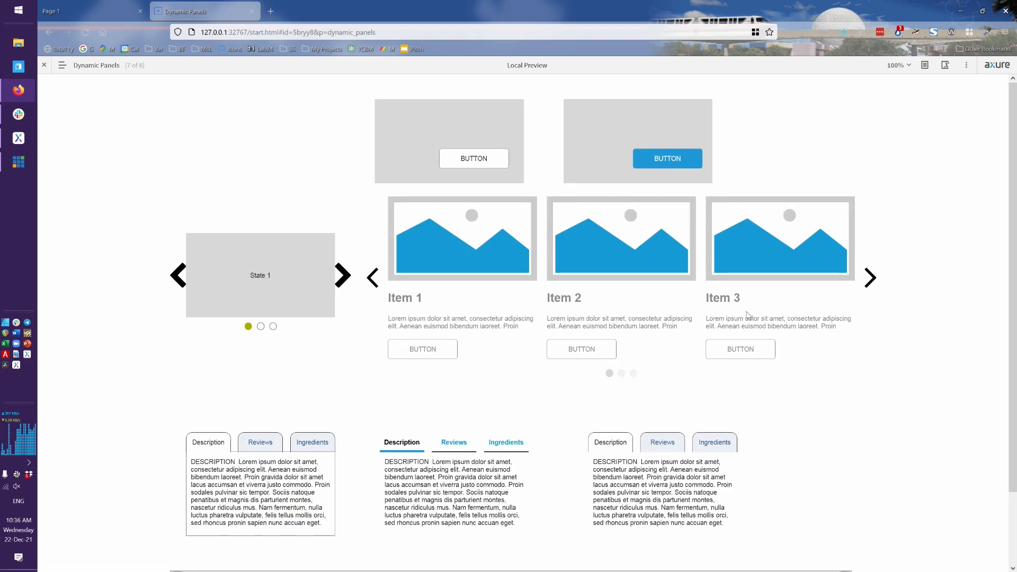
scroll(750, 312, down, 3)
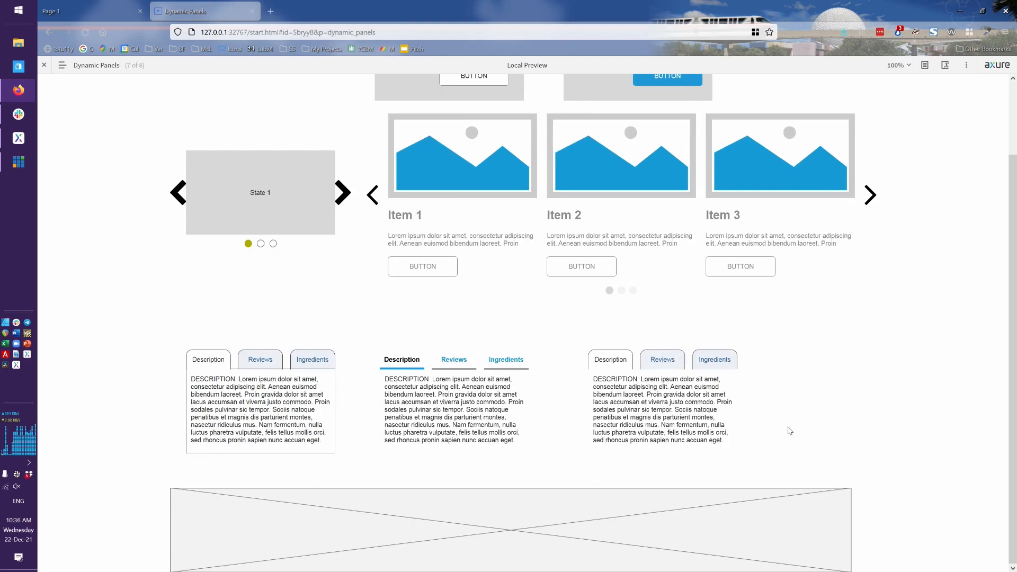
click(660, 367)
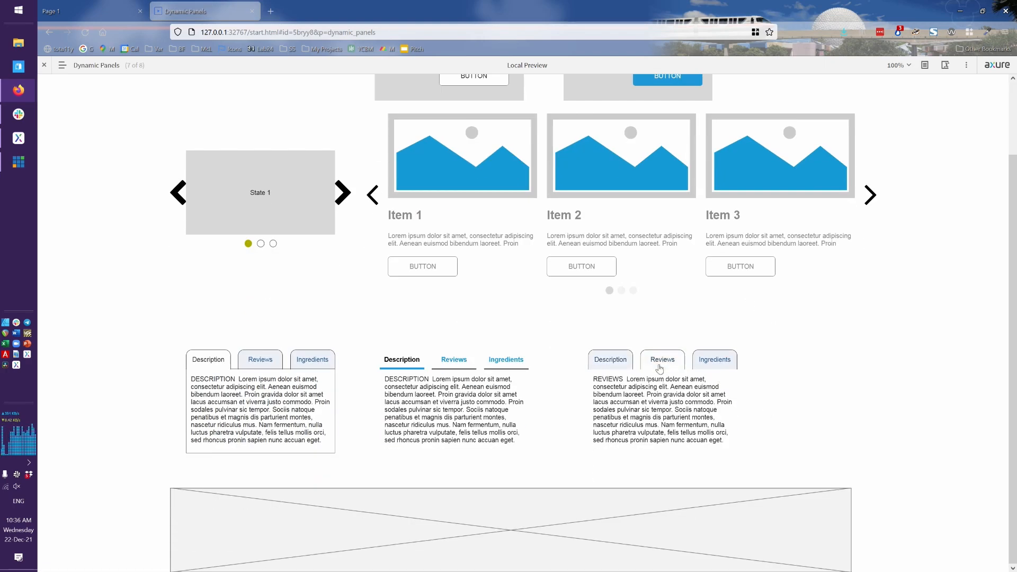
click(711, 360)
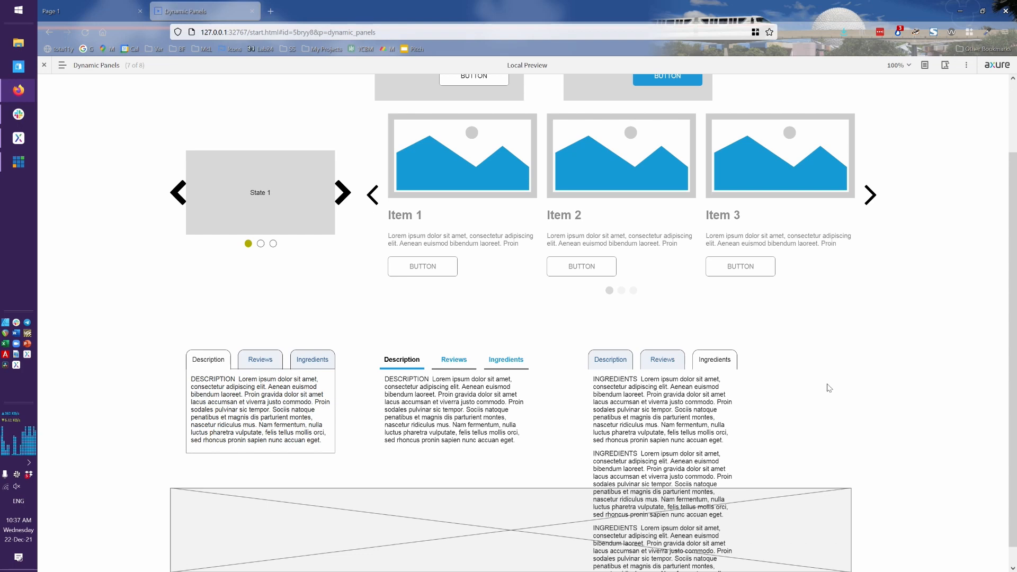
key(alt+Tab)
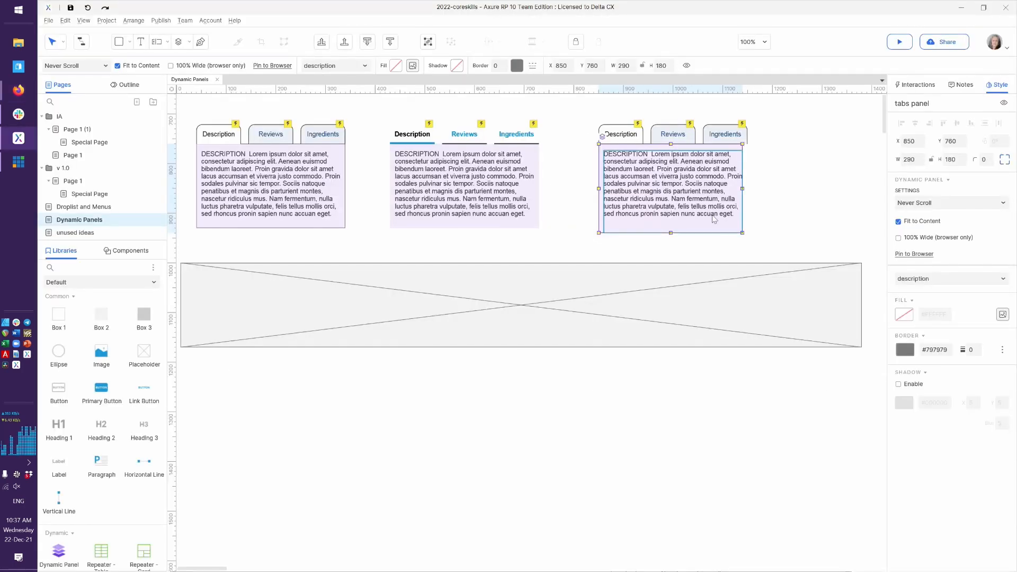
In the third Ingredients tab's click interaction, set the Set Panel State action's special behavior to Push / Pull widgets below
click(727, 136)
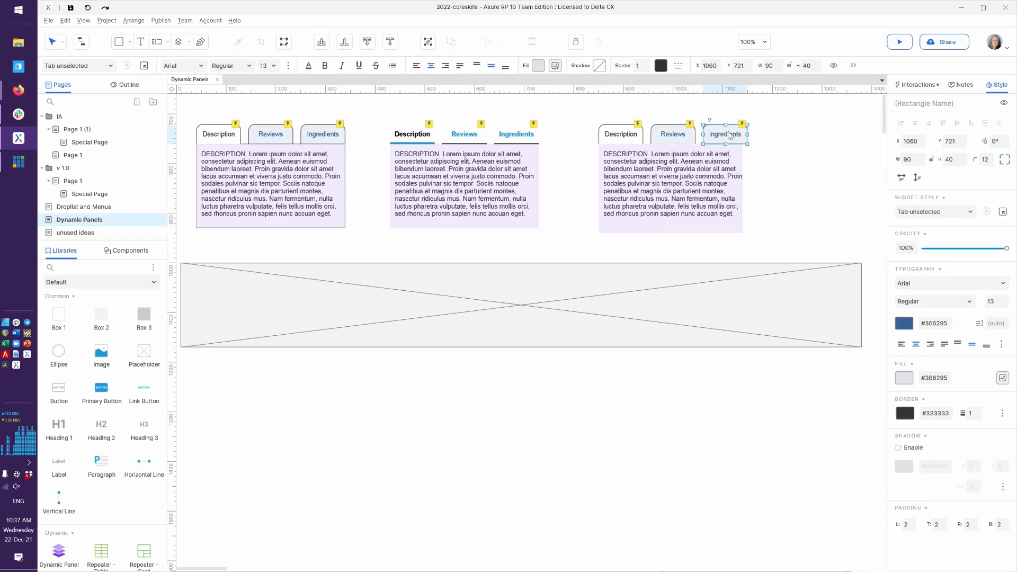
click(915, 85)
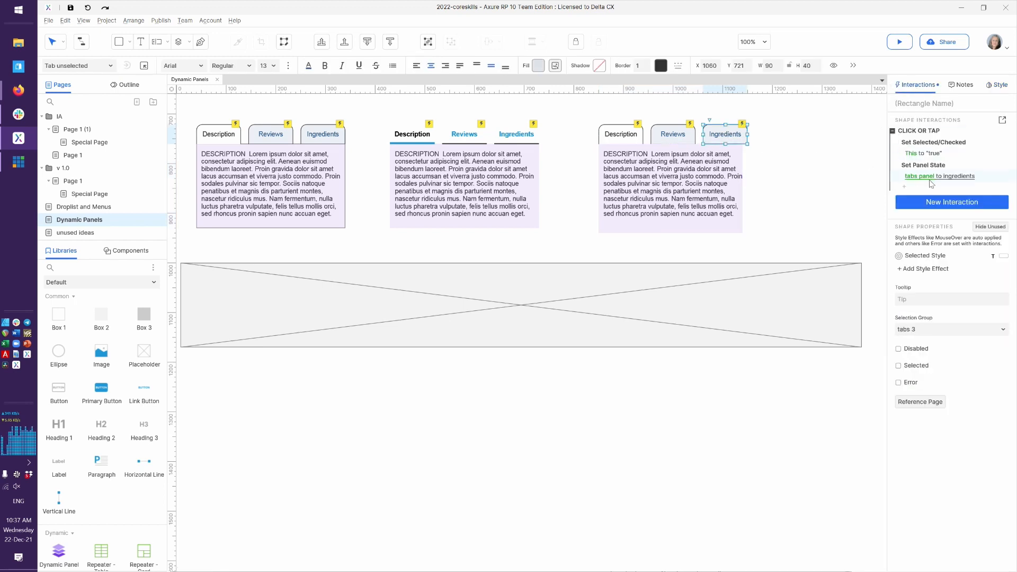
click(955, 131)
double_click(956, 131)
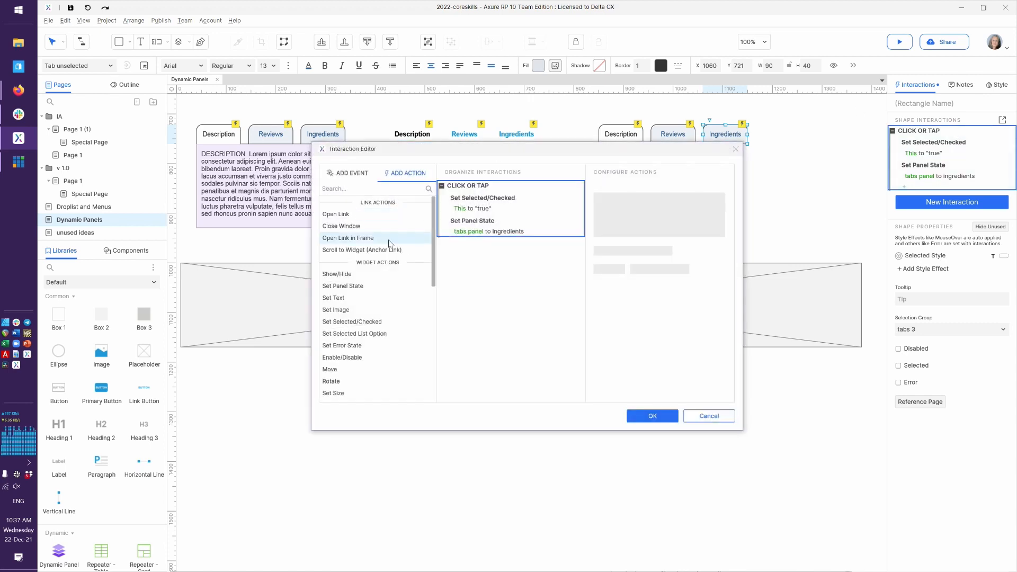
click(506, 233)
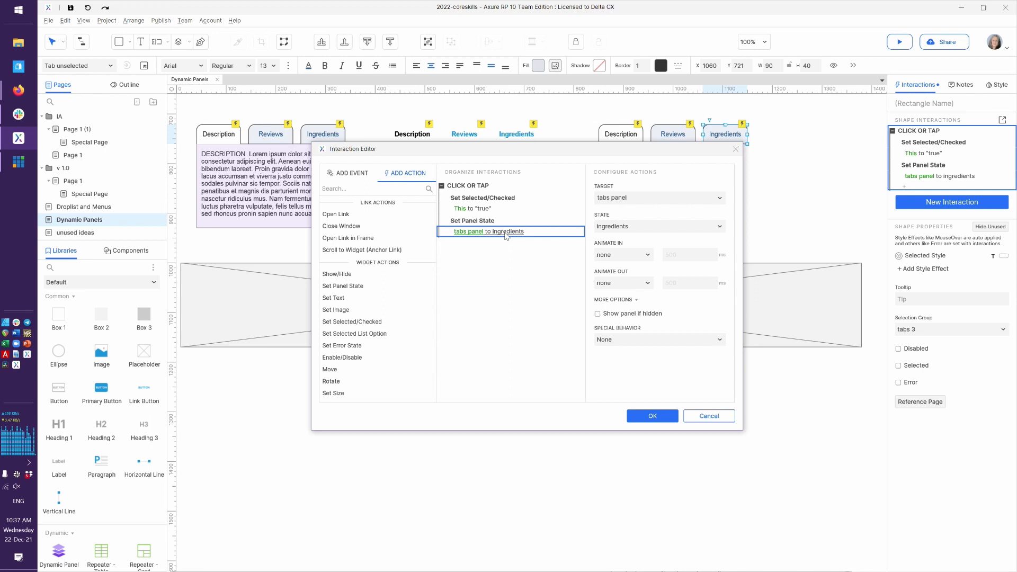
click(645, 338)
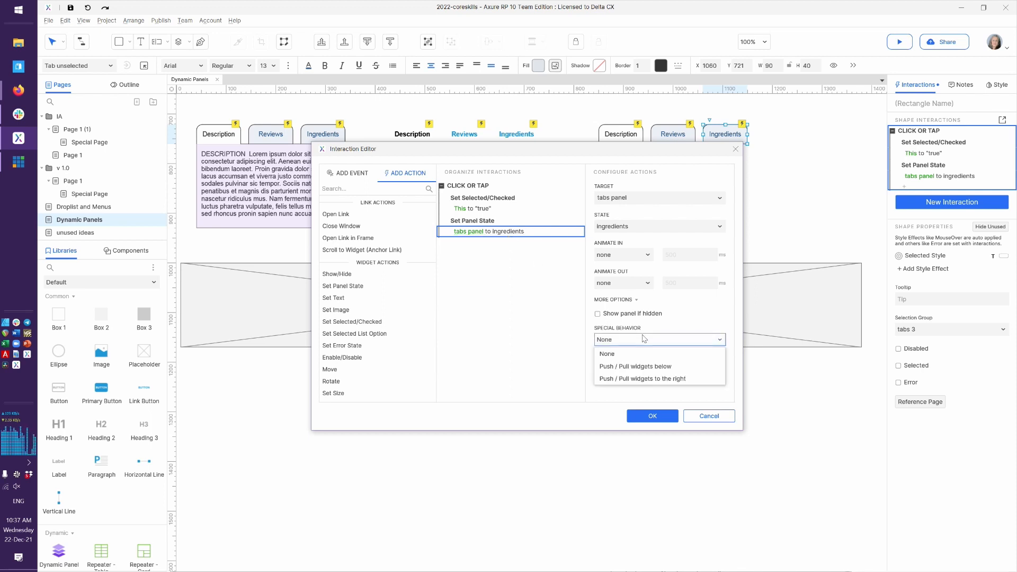
click(662, 367)
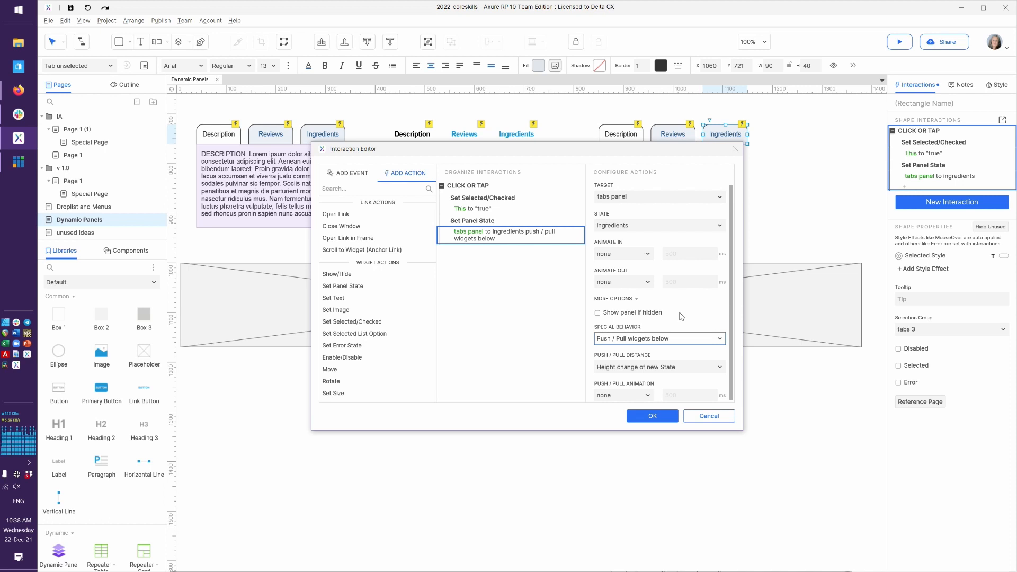
Try the Custom push/pull distance for the panel state action, and put it back to Height change of new State
click(683, 368)
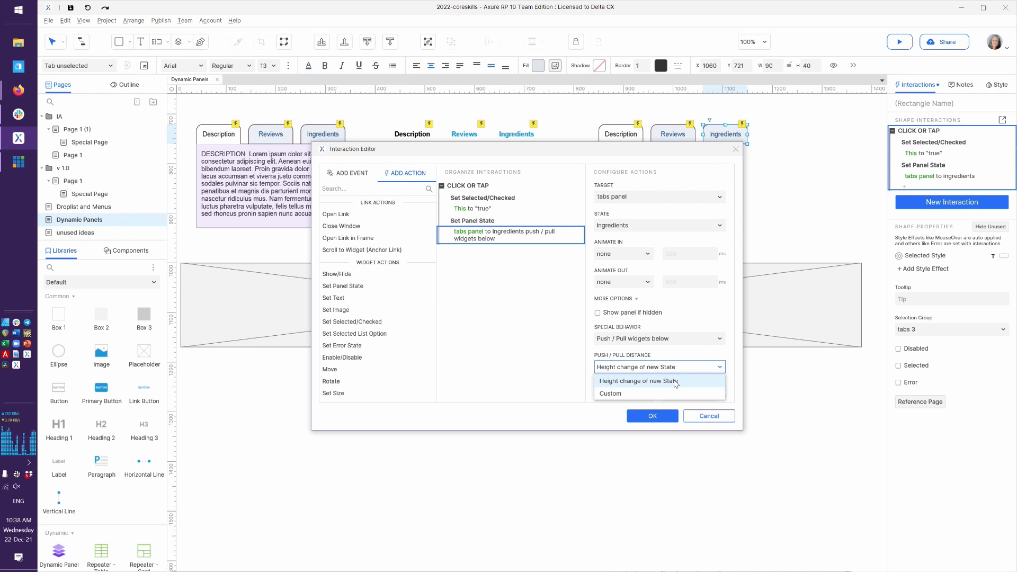
click(676, 382)
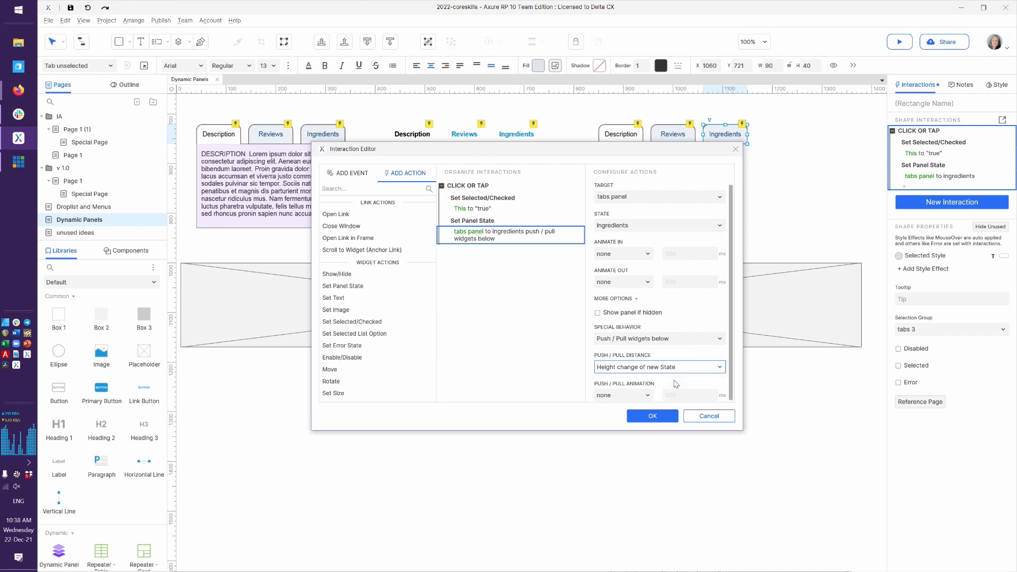
click(689, 370)
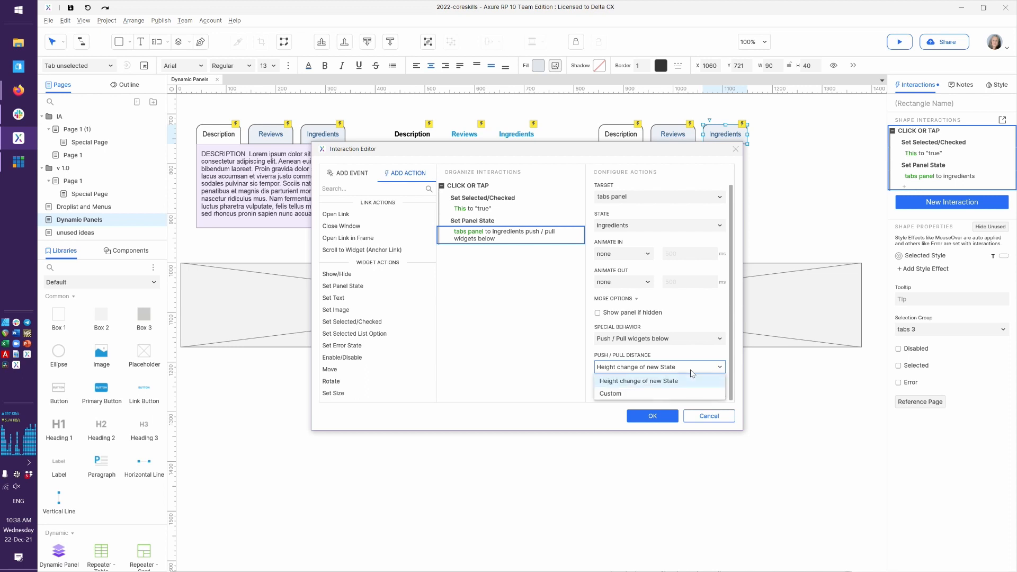
click(658, 392)
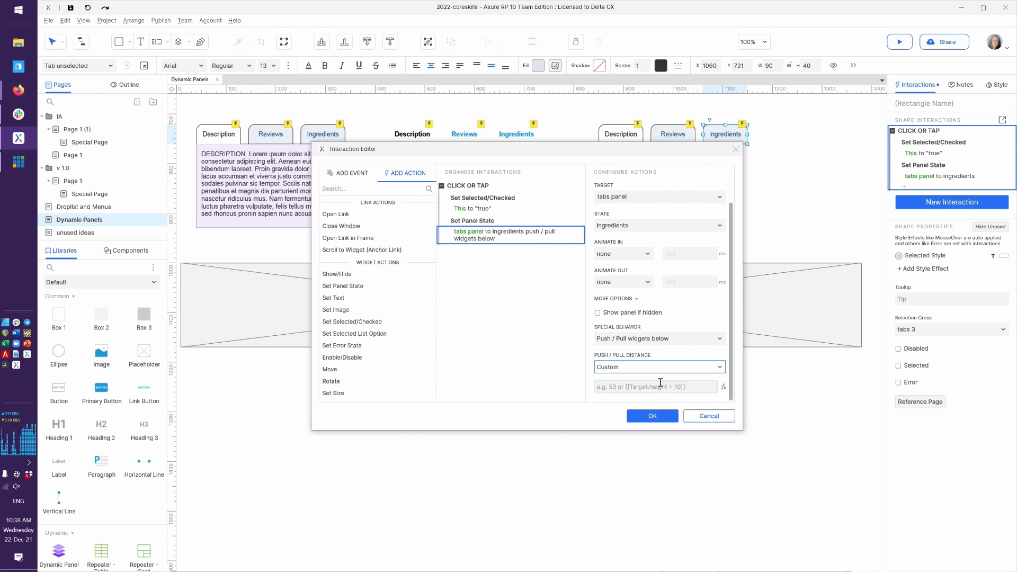
click(714, 369)
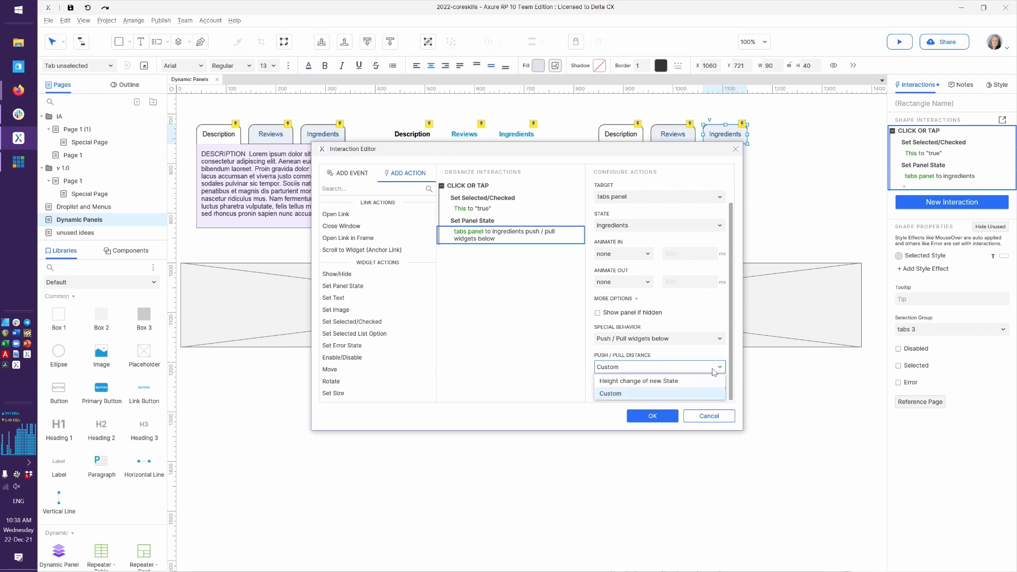
click(690, 382)
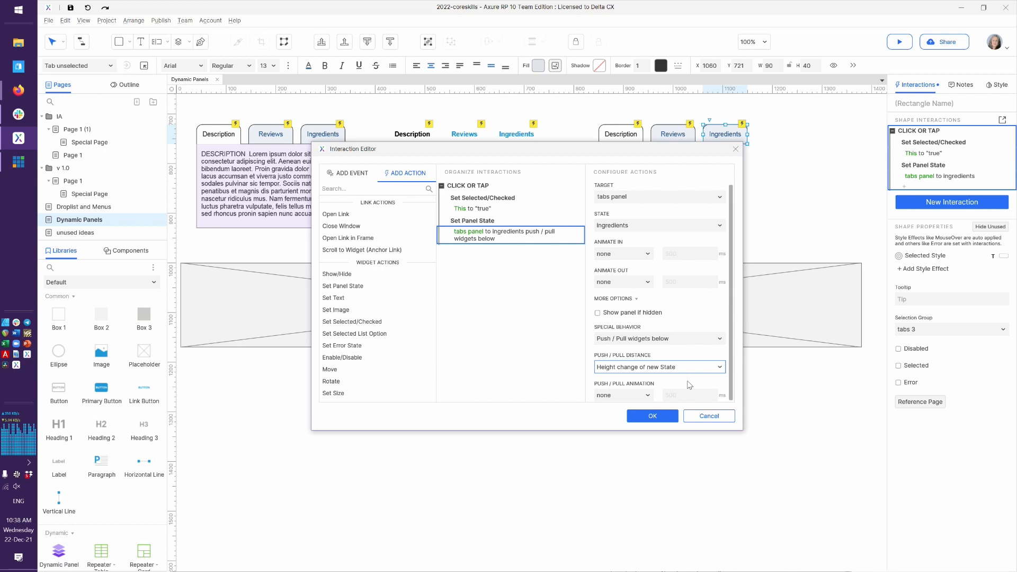
Set the push/pull animation to linear at 500 ms and apply the interaction changes
click(628, 398)
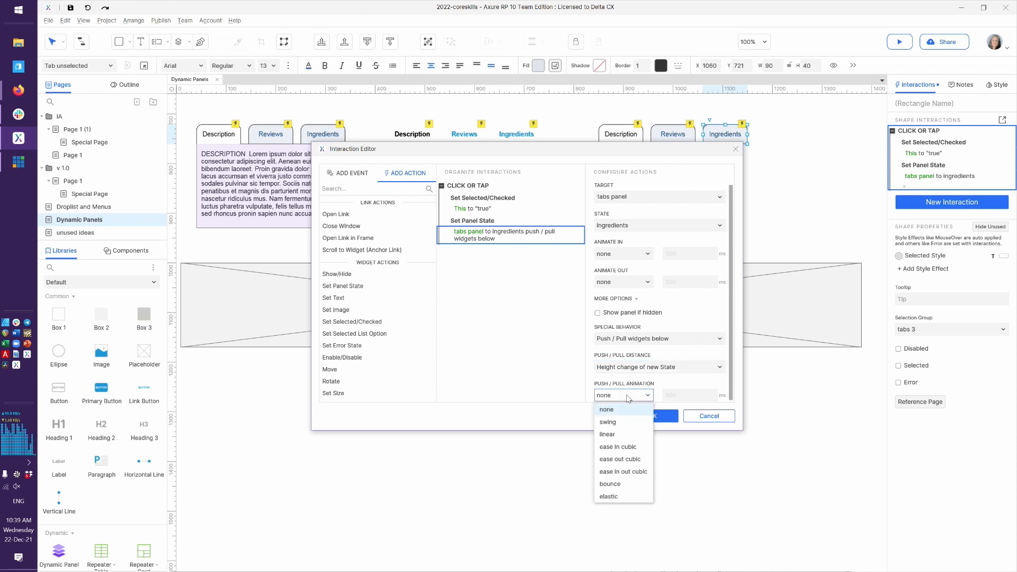
click(617, 444)
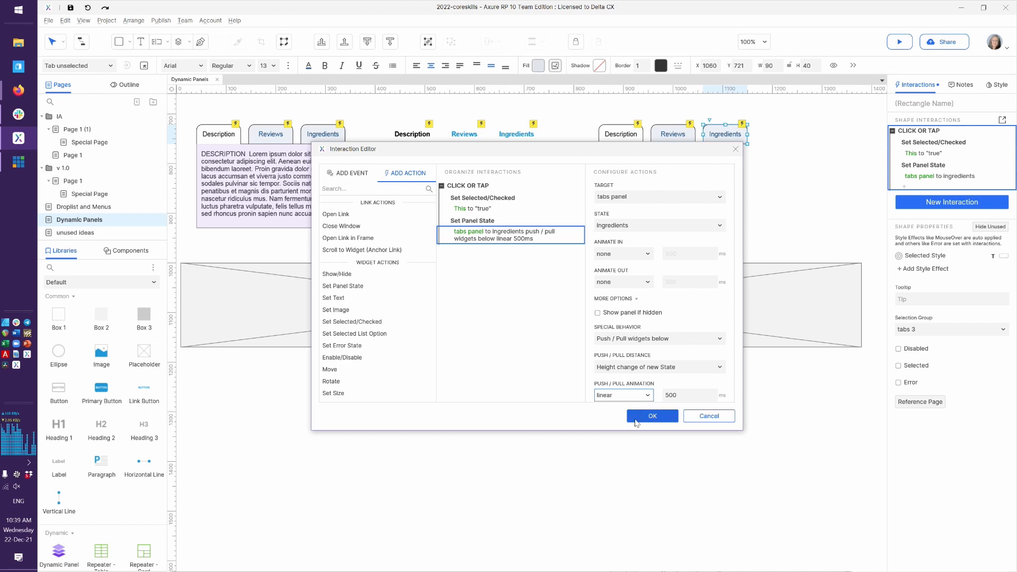
click(652, 417)
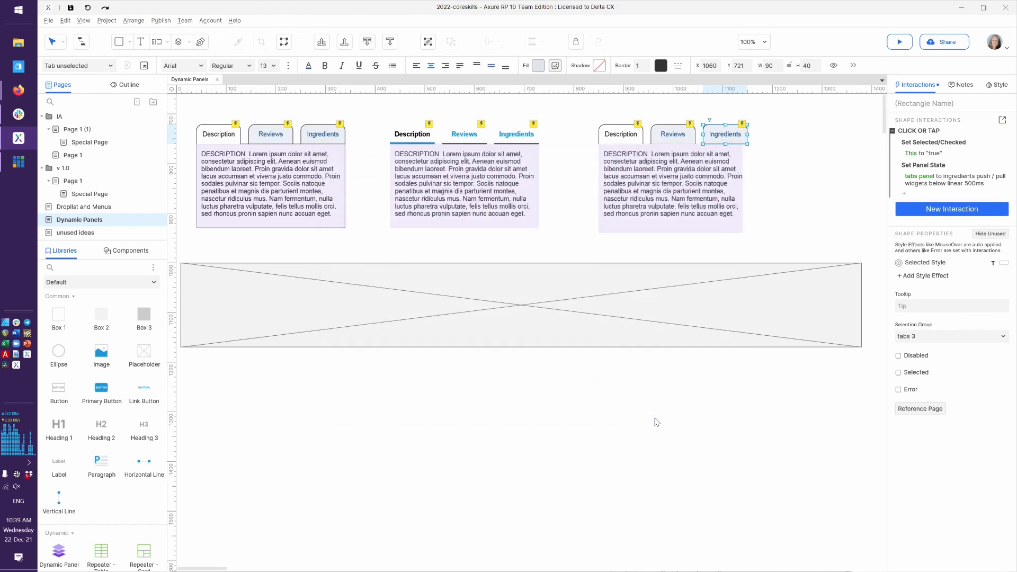
Switch to the Firefox preview, refresh it, test the third tab set's Ingredients and Description tabs, and return to Axure RP
key(alt+Tab)
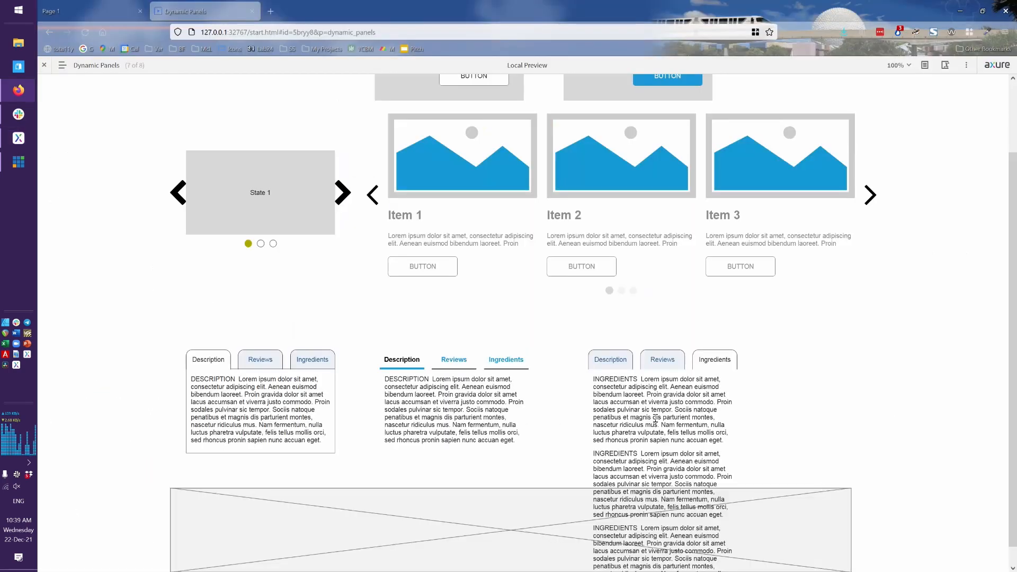
key(F5)
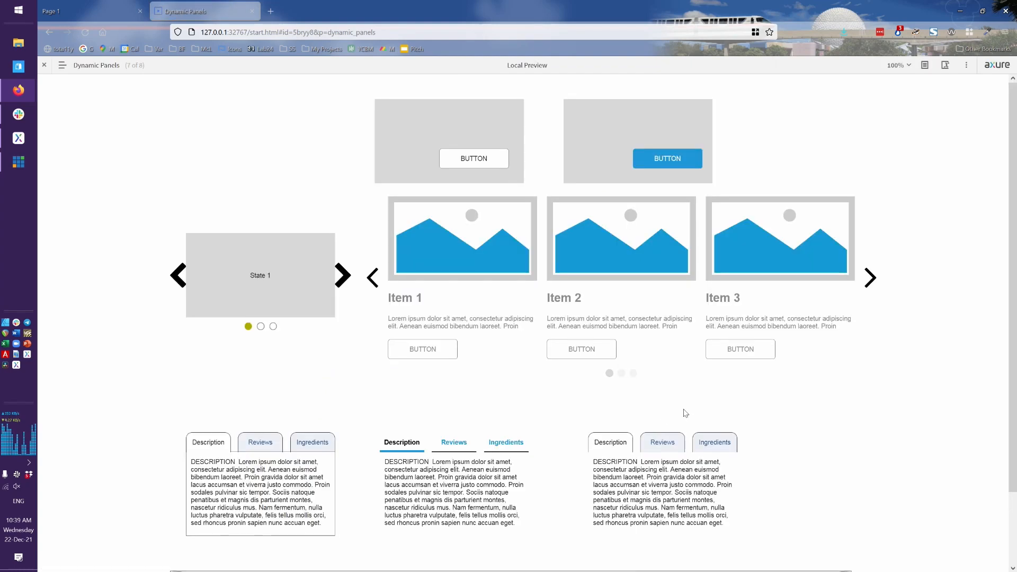
scroll(716, 404, down, 1)
scroll(717, 403, down, 1)
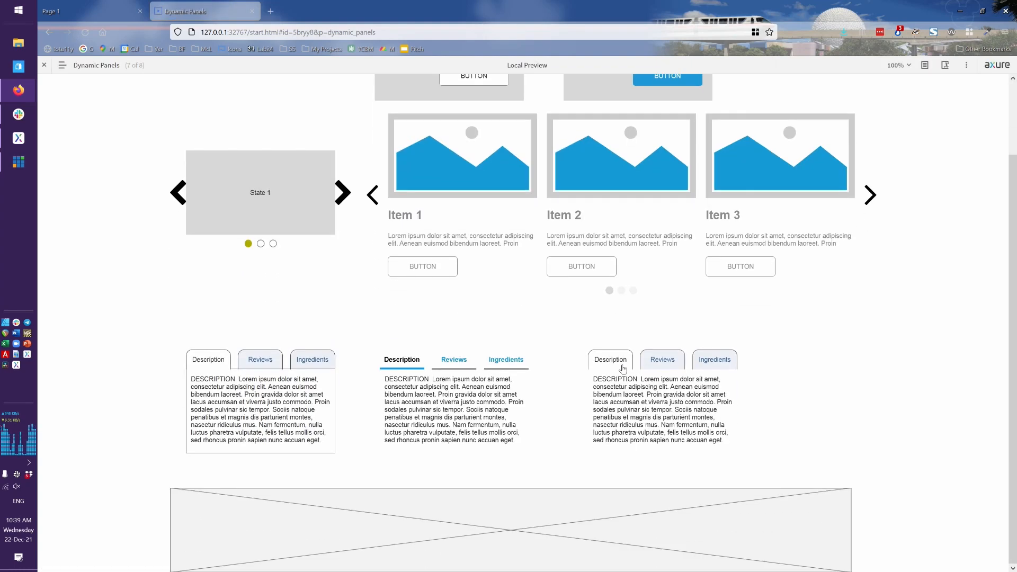
click(720, 367)
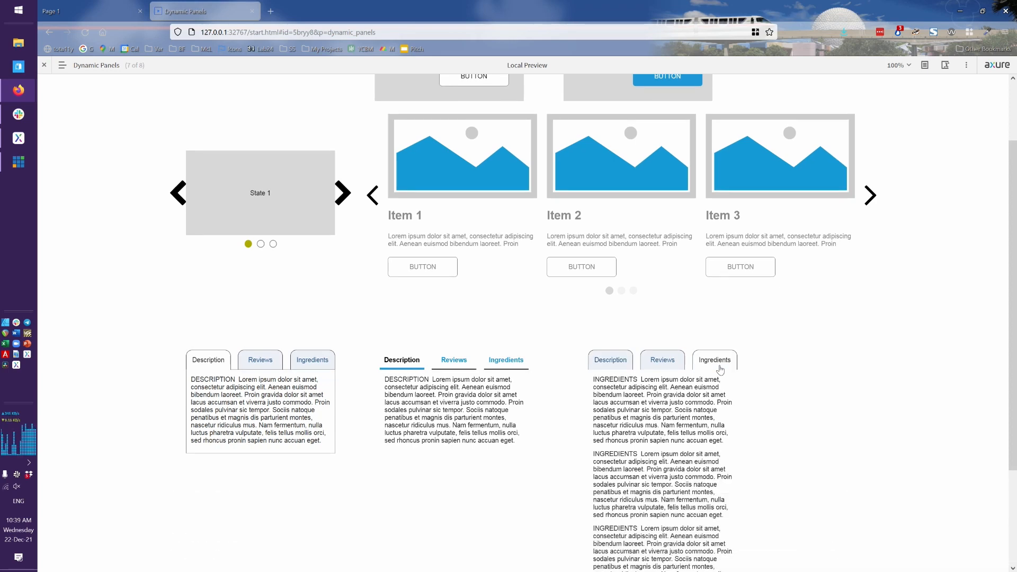
scroll(720, 369, down, 2)
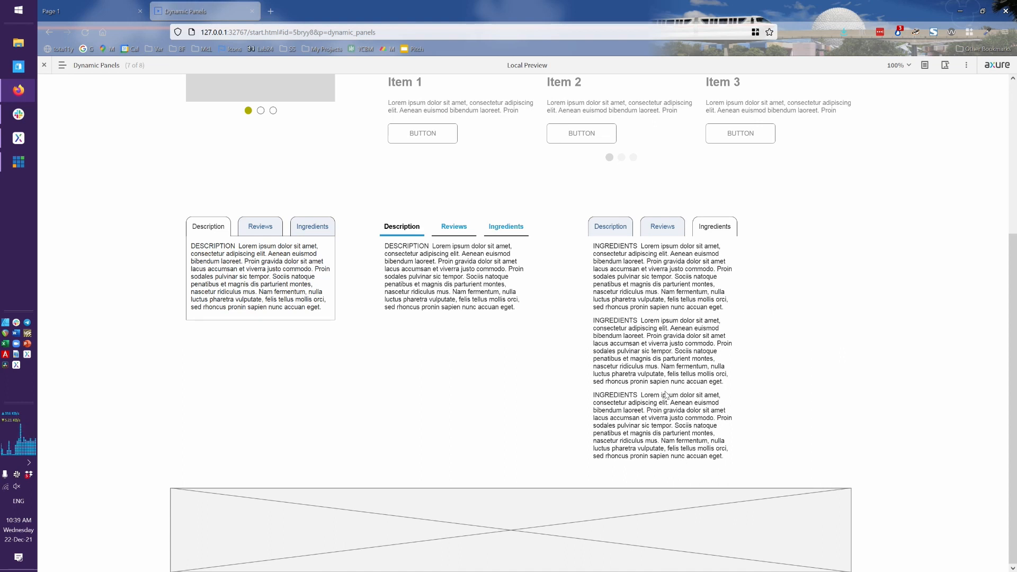
click(614, 237)
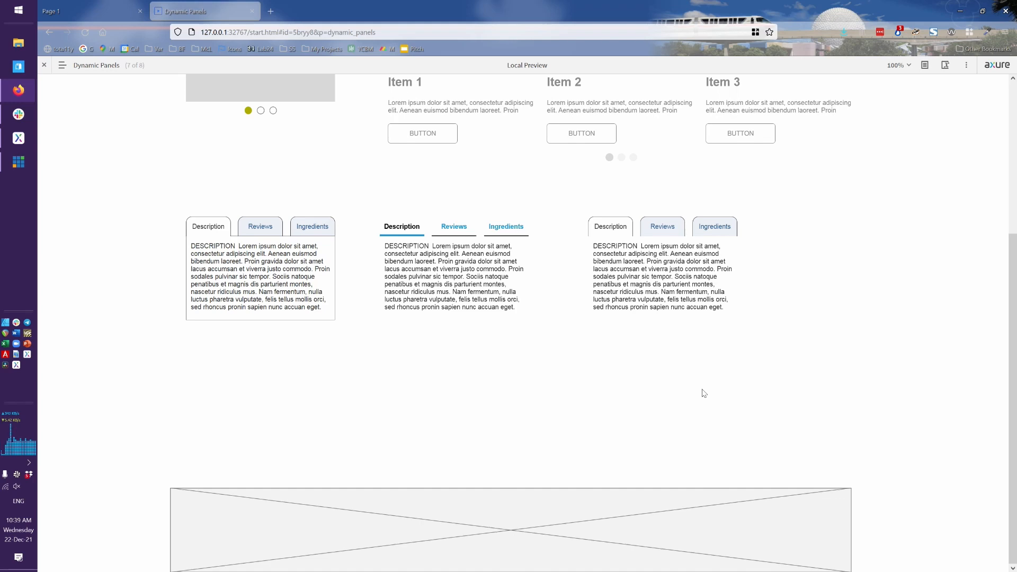
key(alt+Tab)
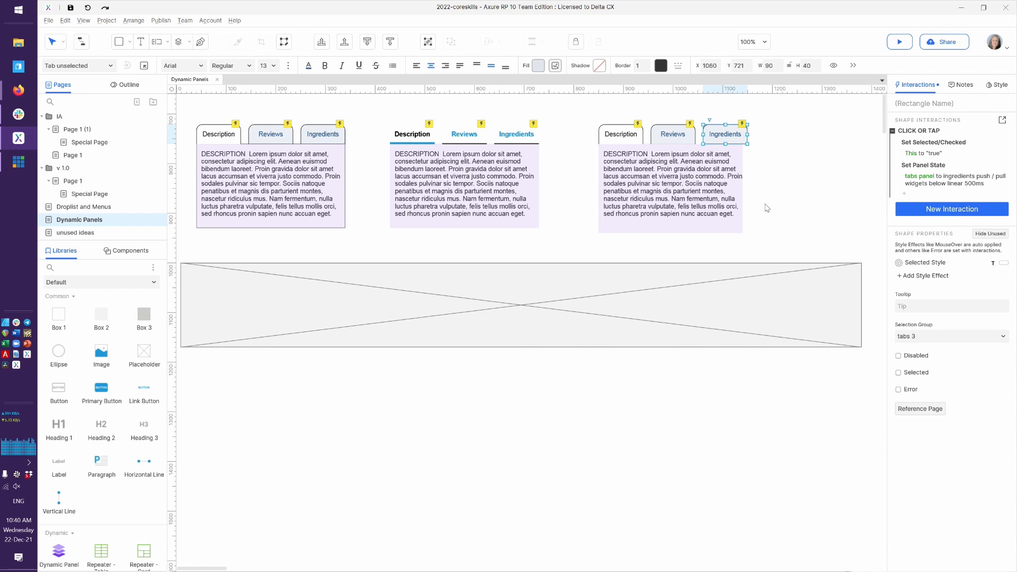
Make the third Description tab's Set Panel State action push / pull widgets below, with linear animation at 500 ms
click(621, 134)
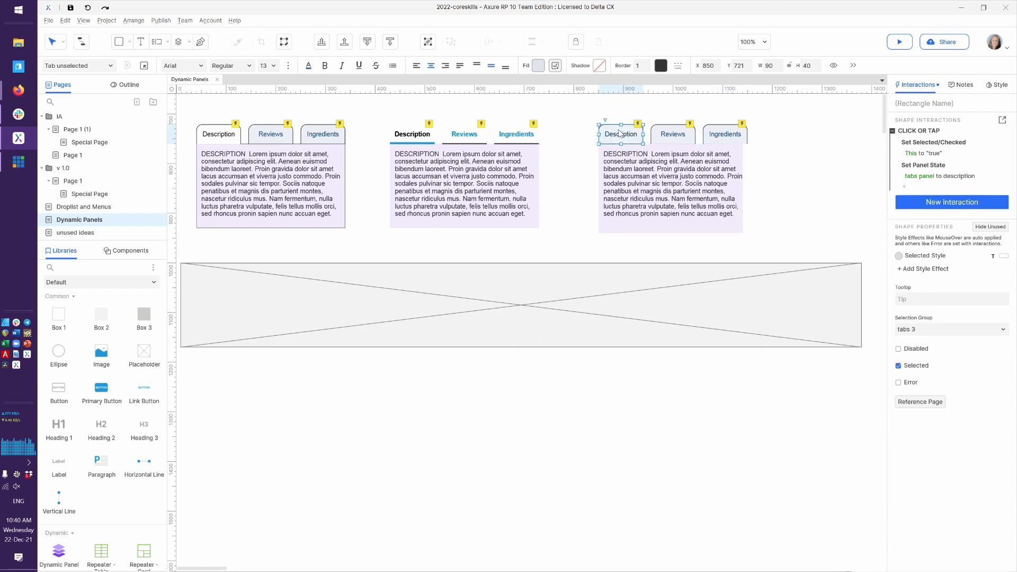
click(936, 177)
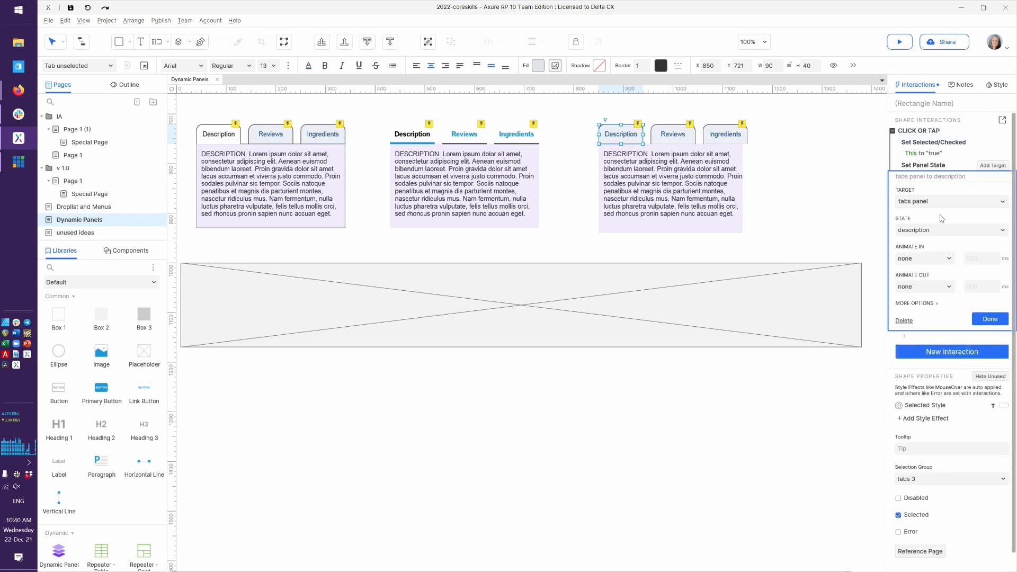
click(926, 304)
click(926, 346)
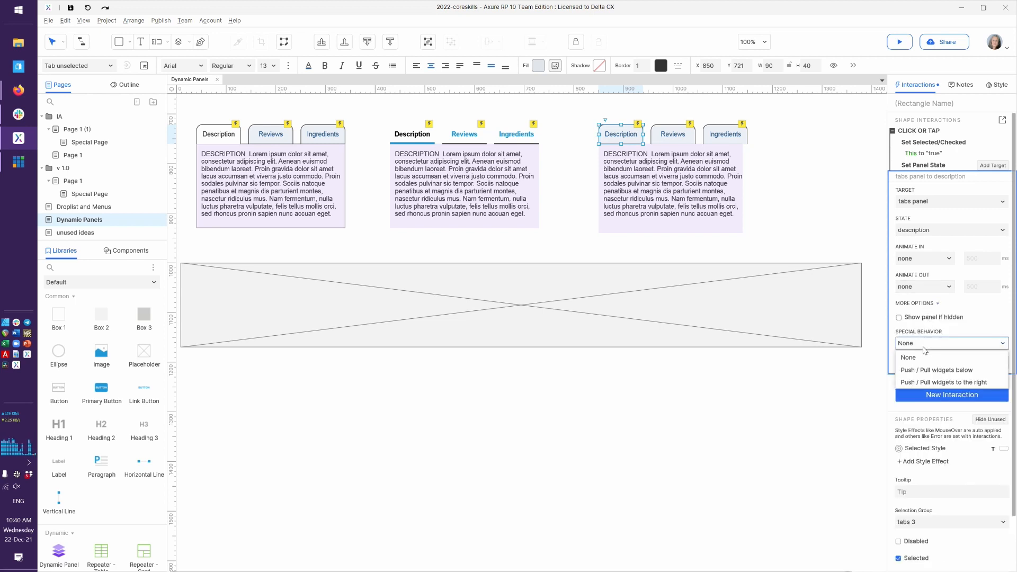
click(928, 370)
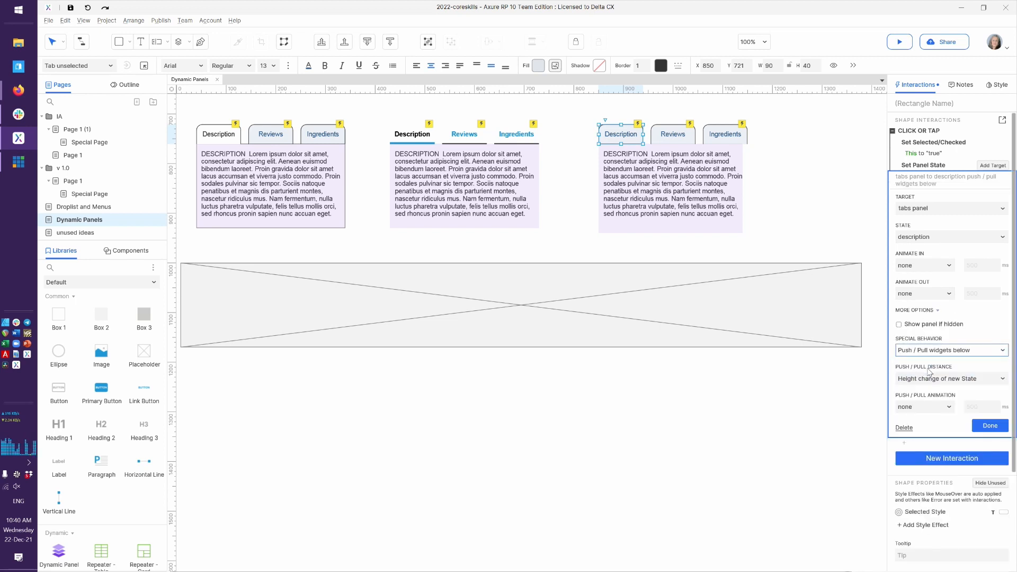
click(928, 408)
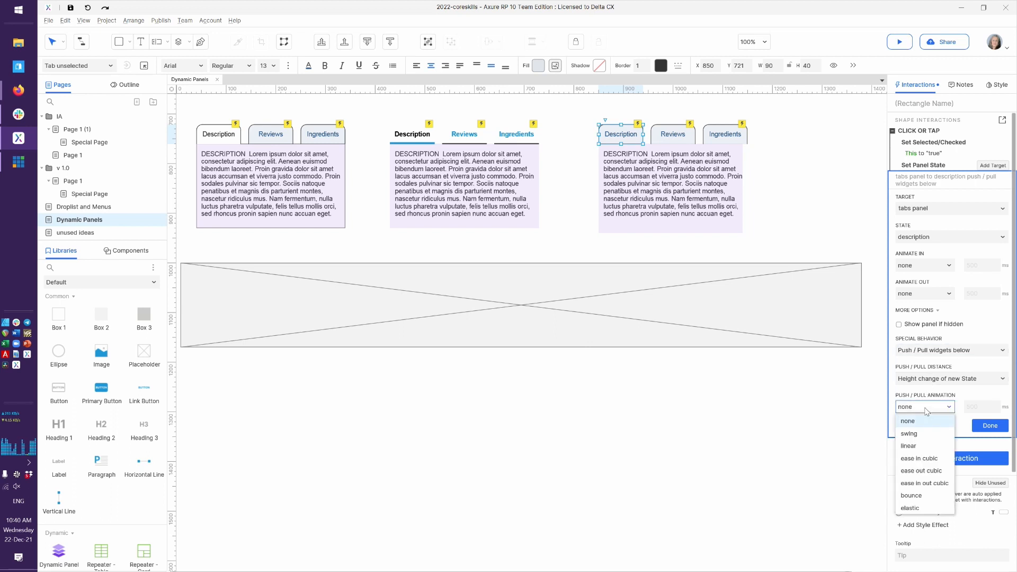
click(927, 446)
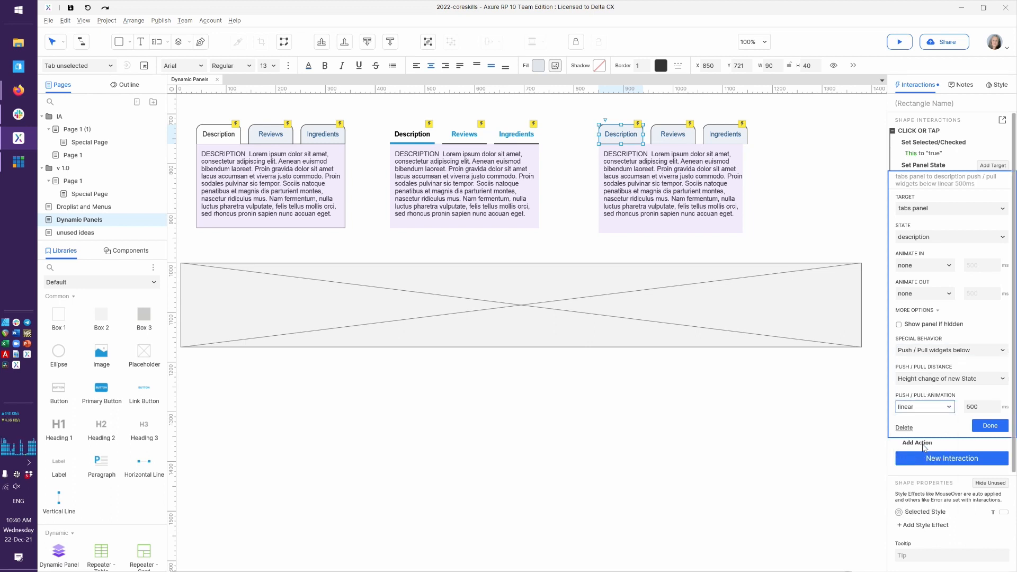
click(997, 427)
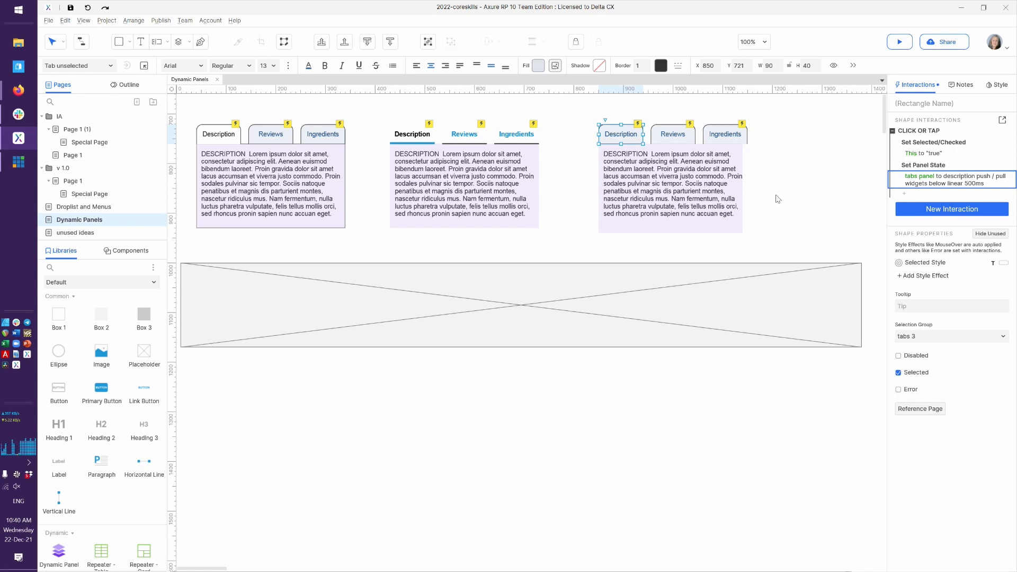
Make the third Reviews tab's Set Panel State action push / pull widgets below, with linear animation at 500 ms
click(670, 133)
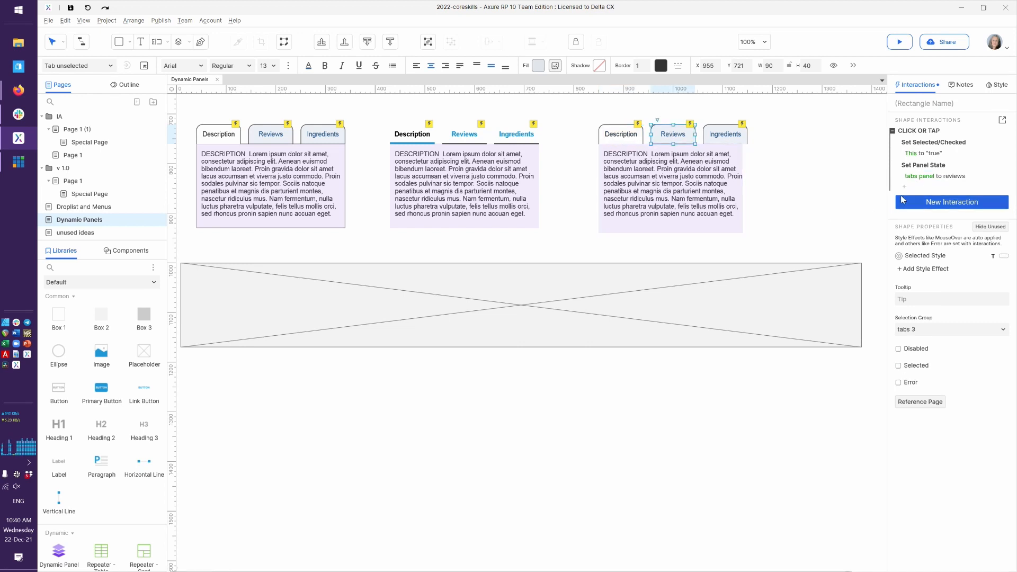
click(936, 177)
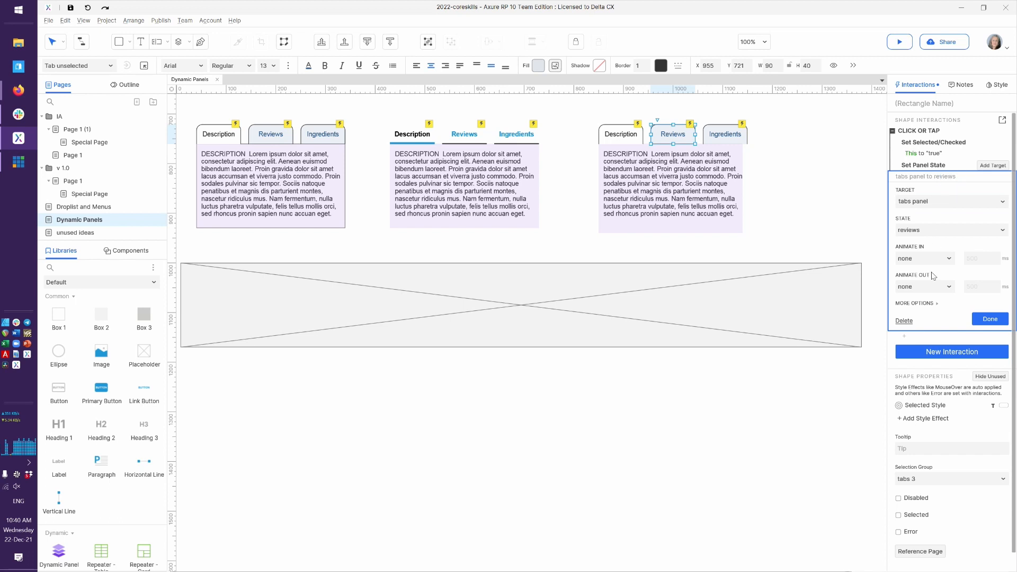
click(930, 303)
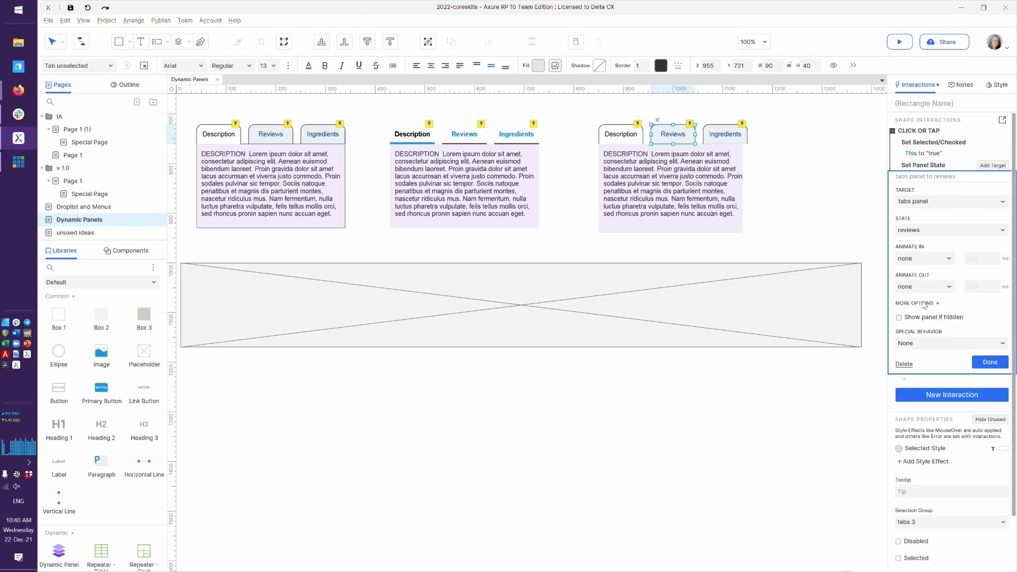
click(926, 345)
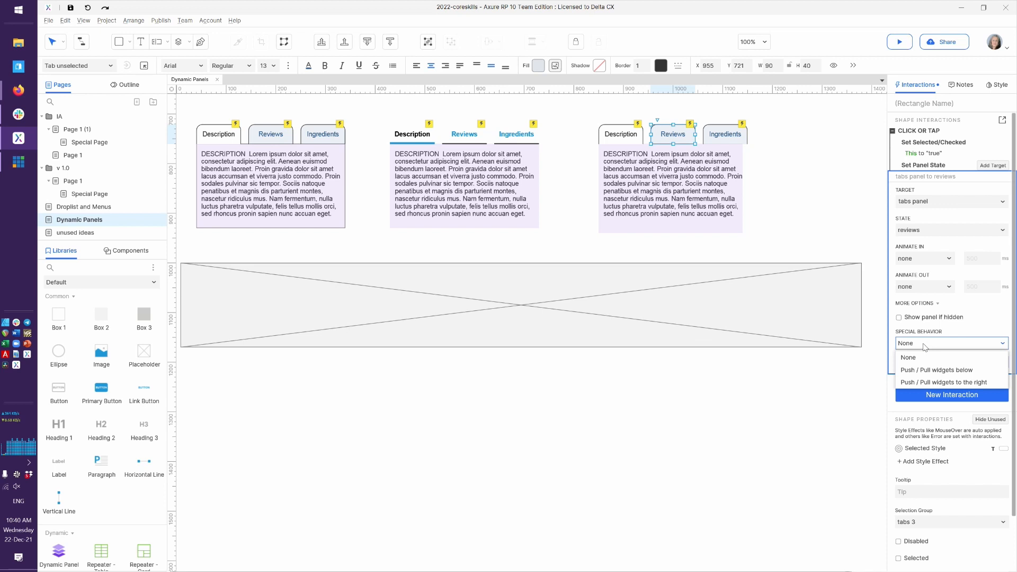
click(941, 371)
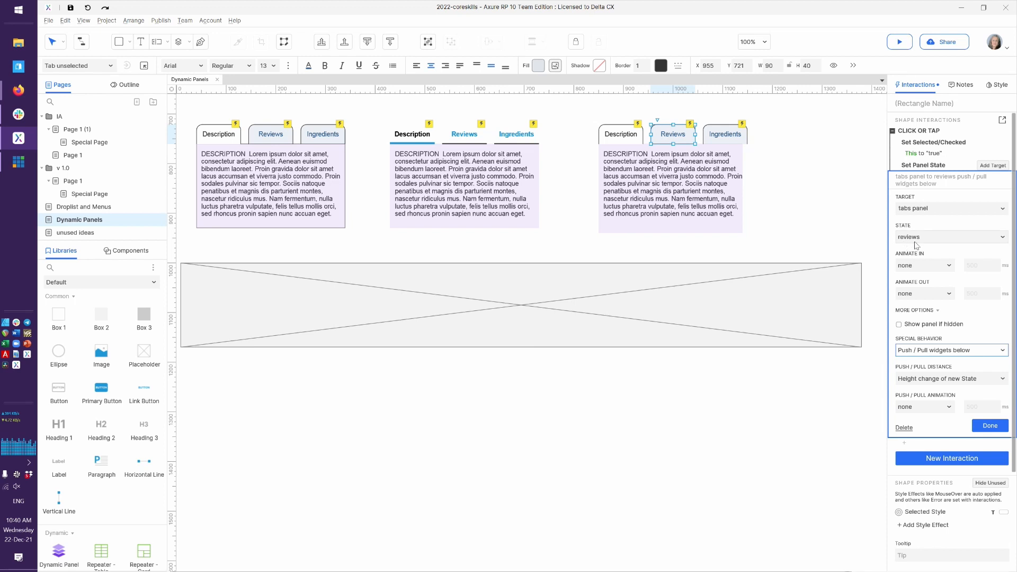
click(931, 409)
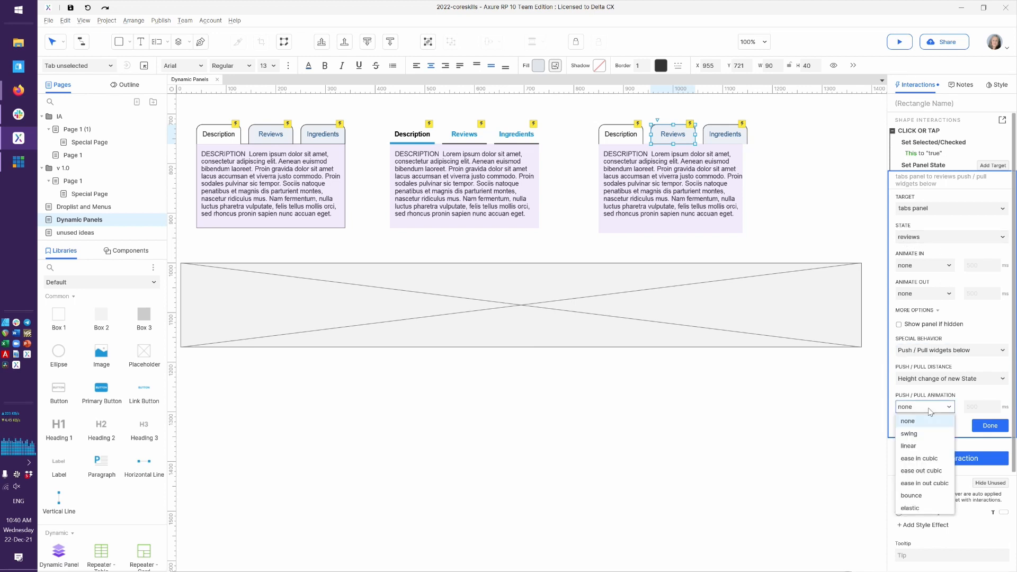
click(926, 447)
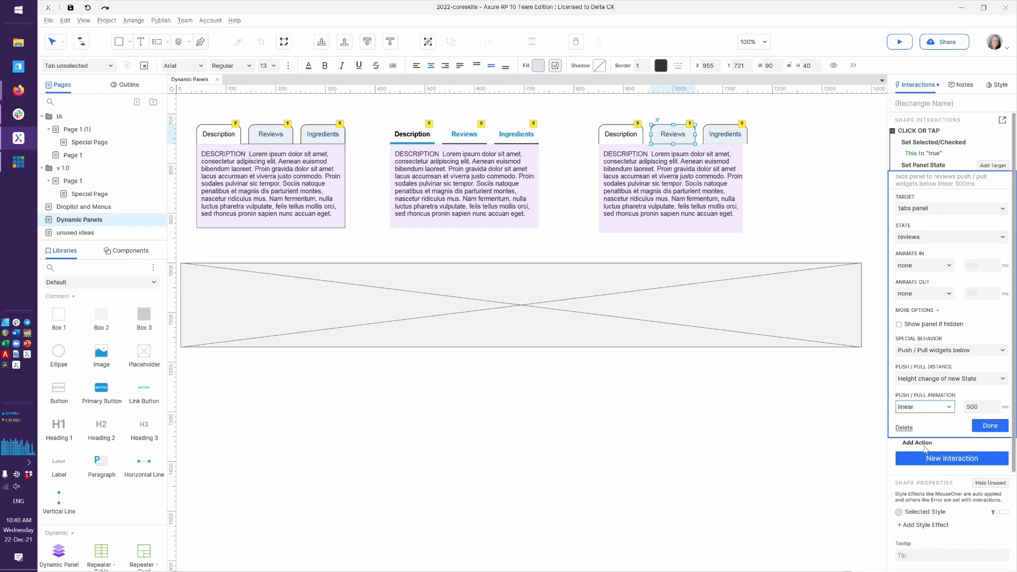
click(989, 426)
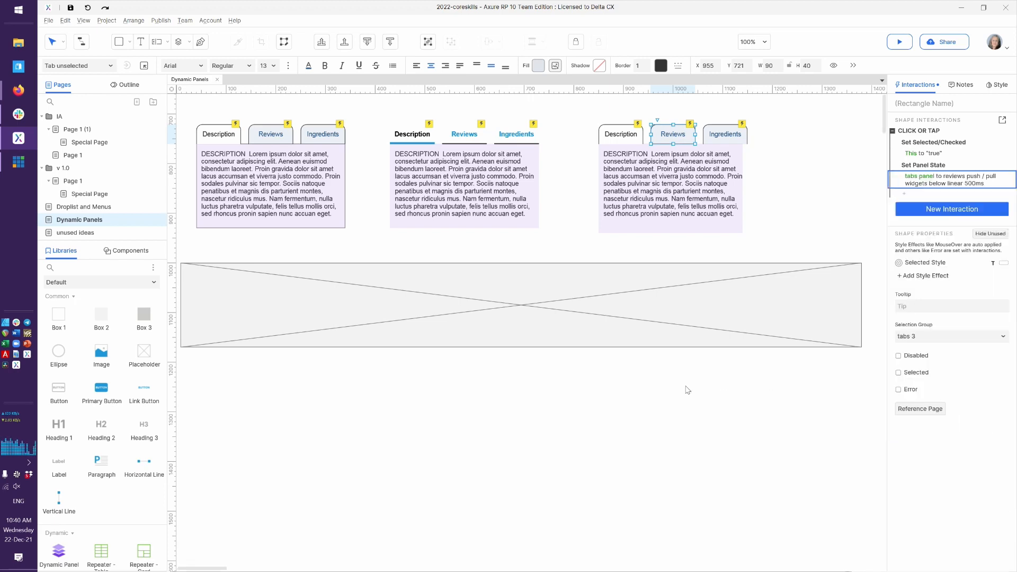
Refresh the Firefox preview, check how the third Reviews tab moves the content below, and return to Axure RP
key(alt+Tab)
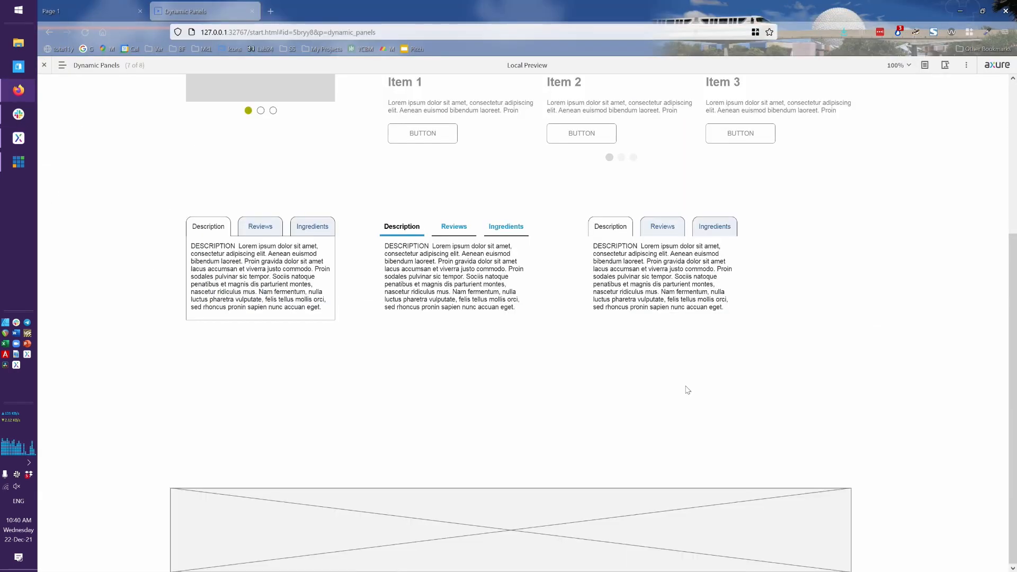
key(F5)
scroll(696, 318, down, 2)
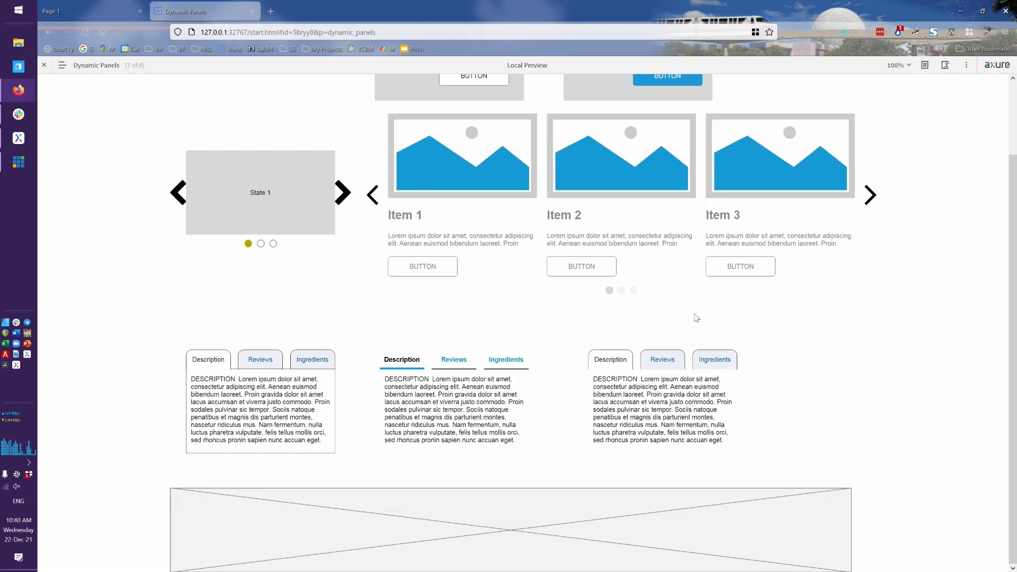
click(665, 362)
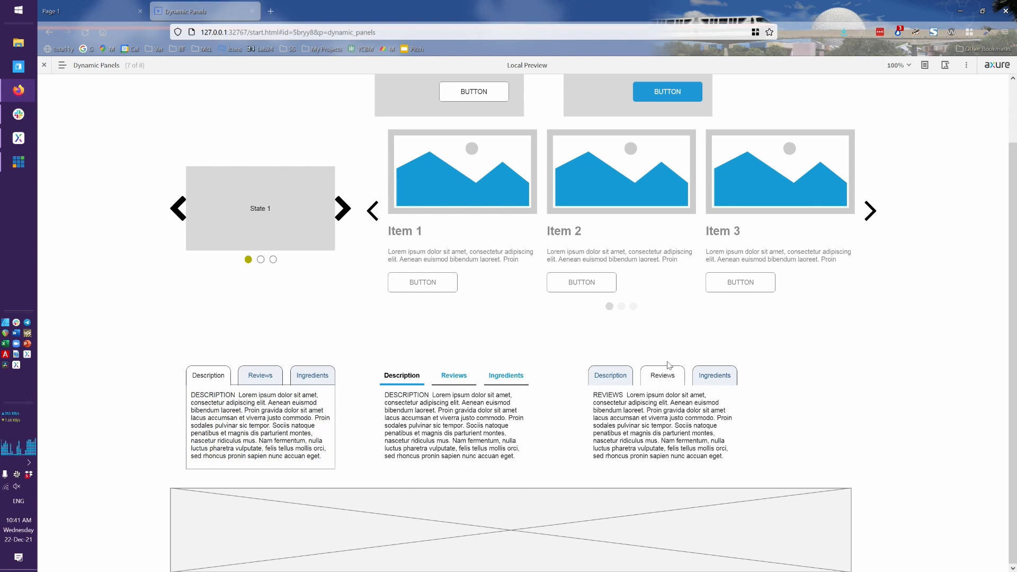
key(alt+Tab)
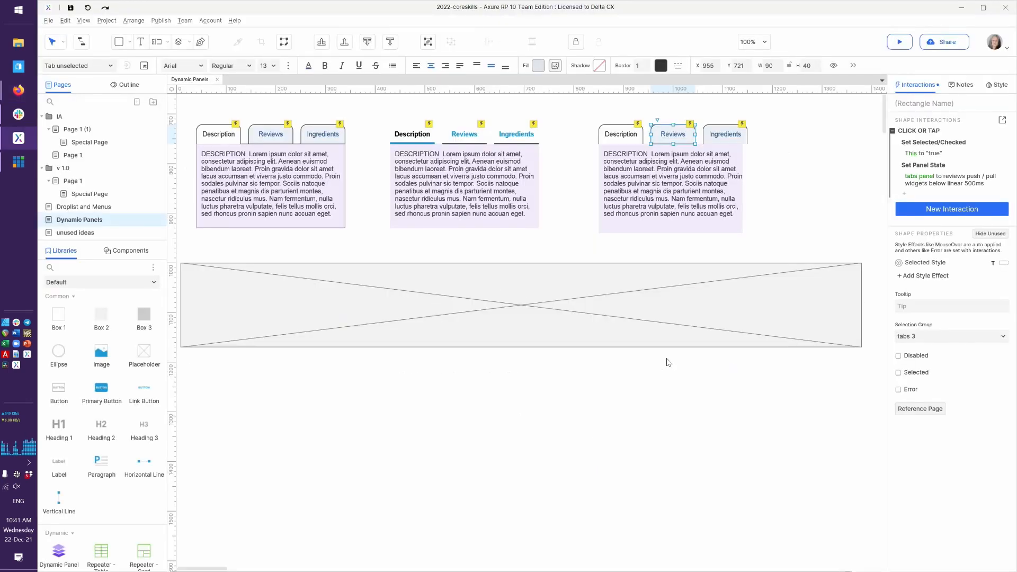
View all states of the third tab set's panel and compare the description and reviews paragraphs' heights
click(637, 182)
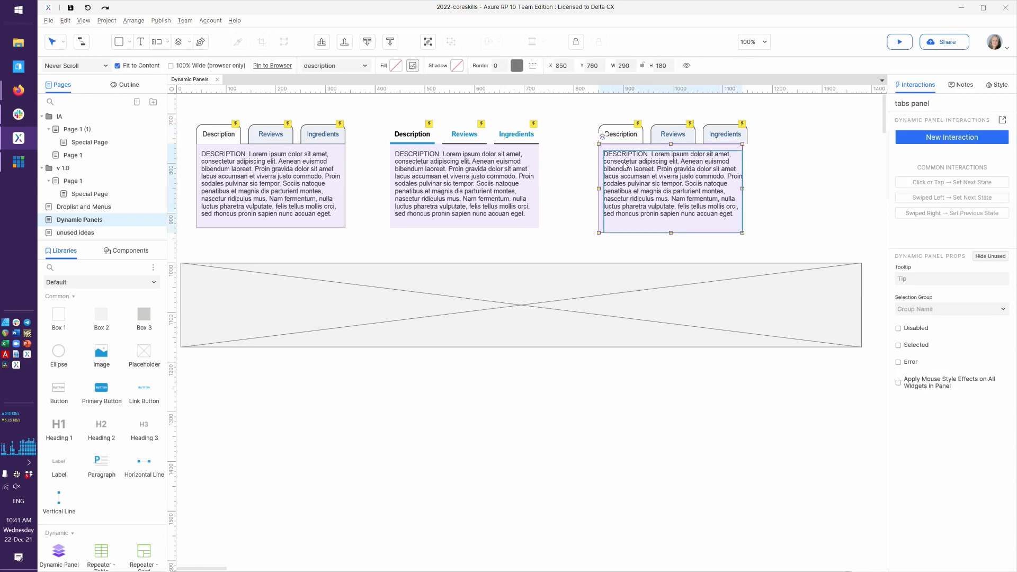
click(603, 137)
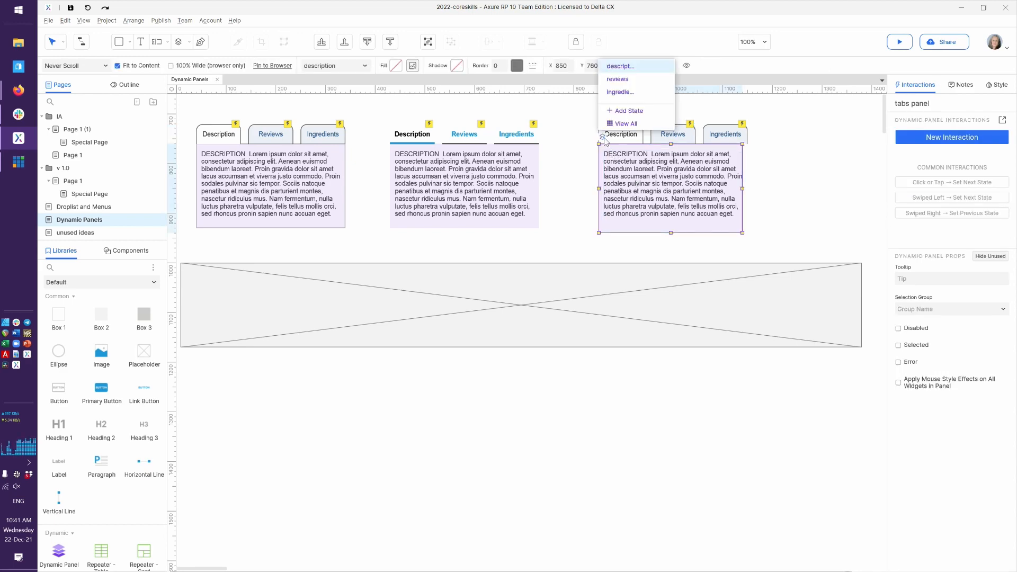
click(617, 125)
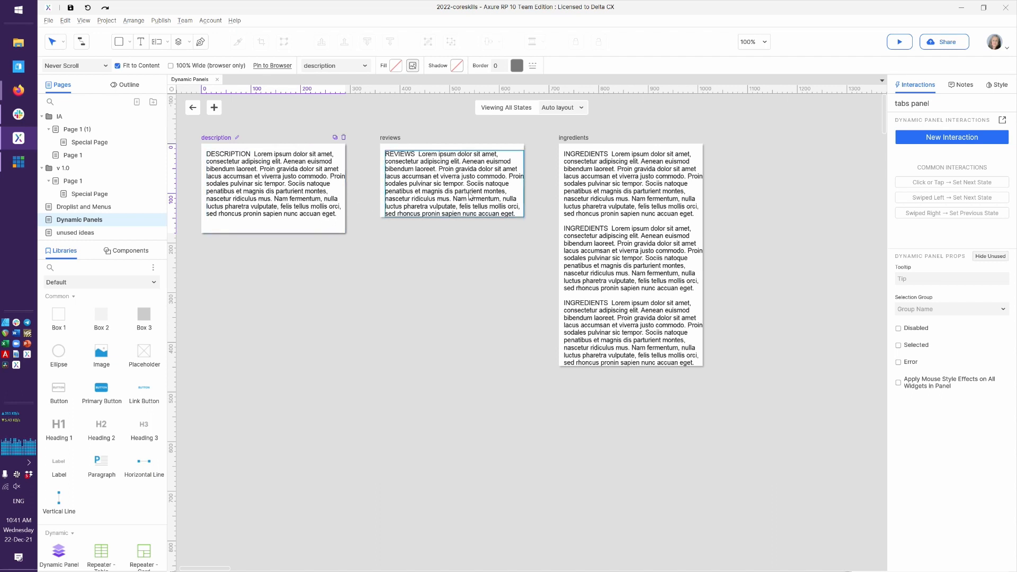
click(296, 221)
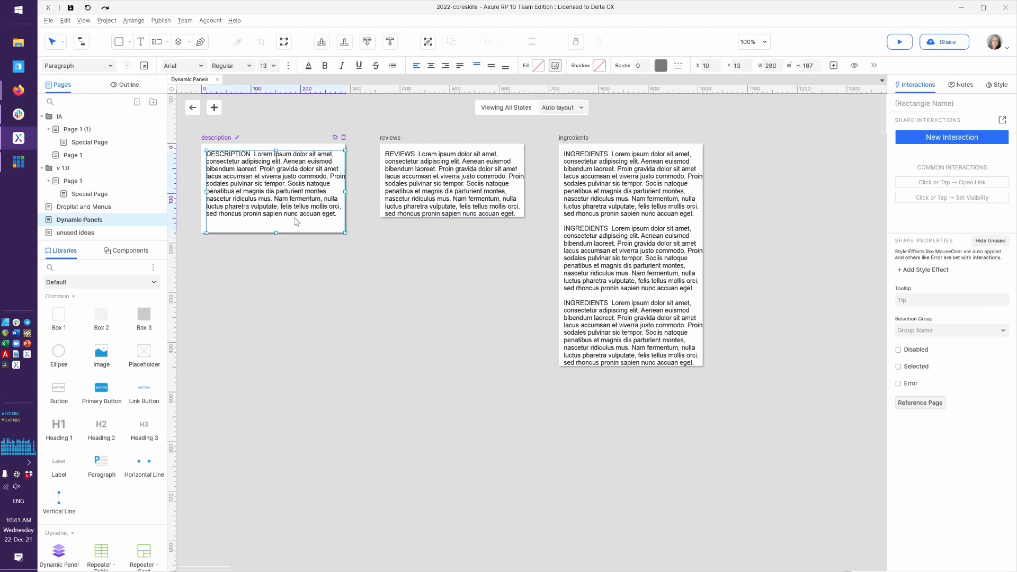
click(471, 193)
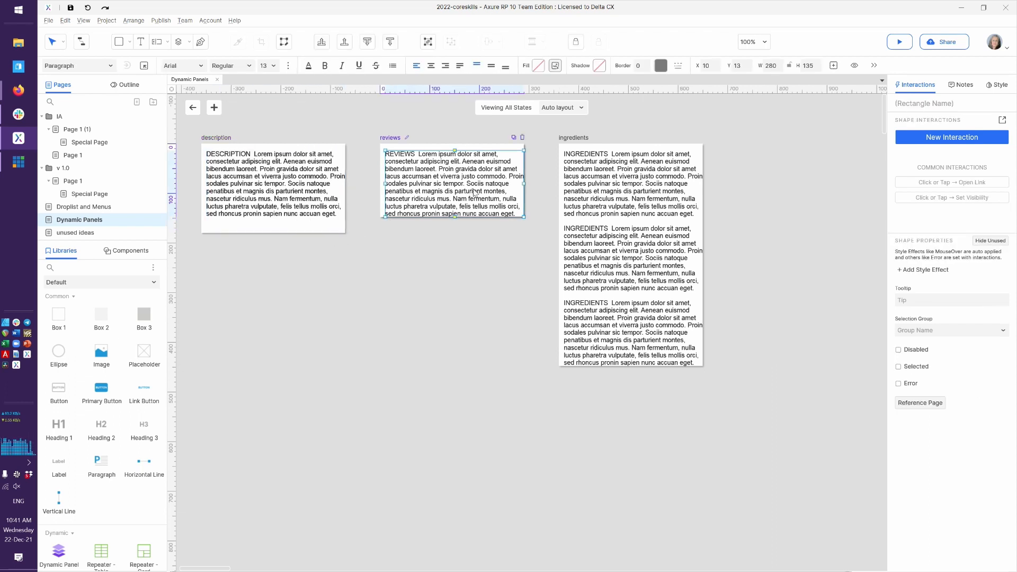
click(295, 201)
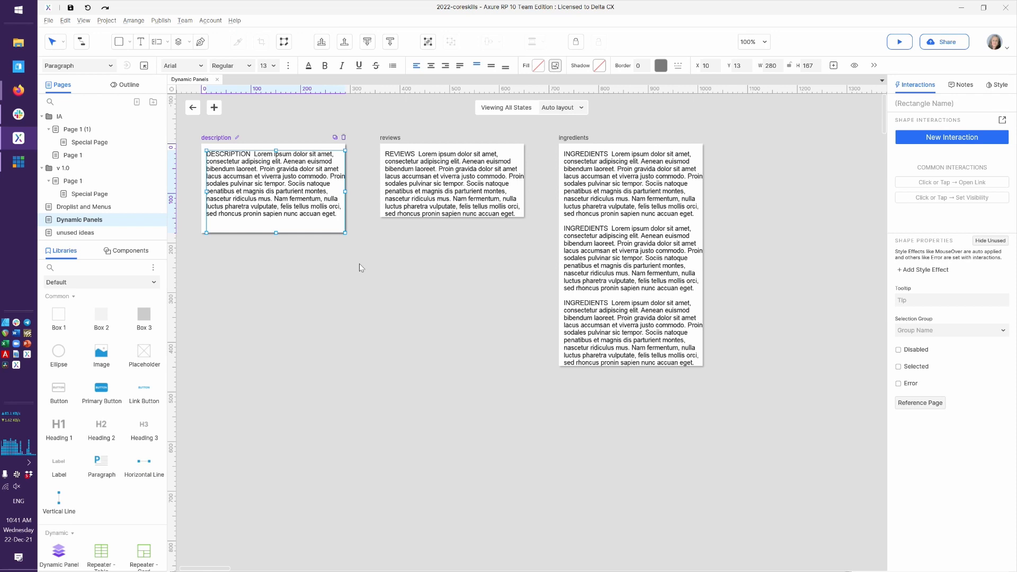
Set the height of the paragraph in the reviews state to 167
click(443, 196)
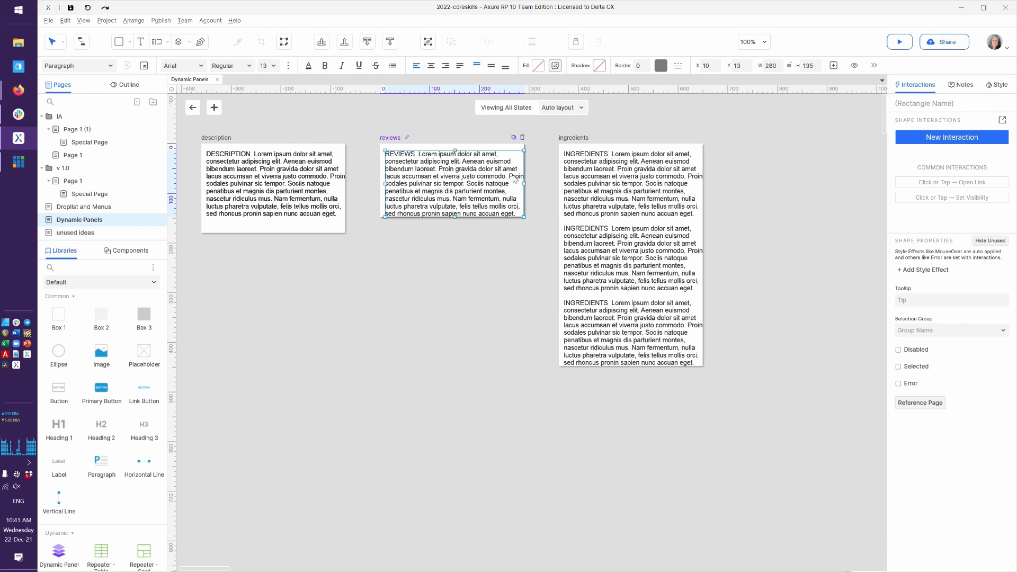
click(808, 65)
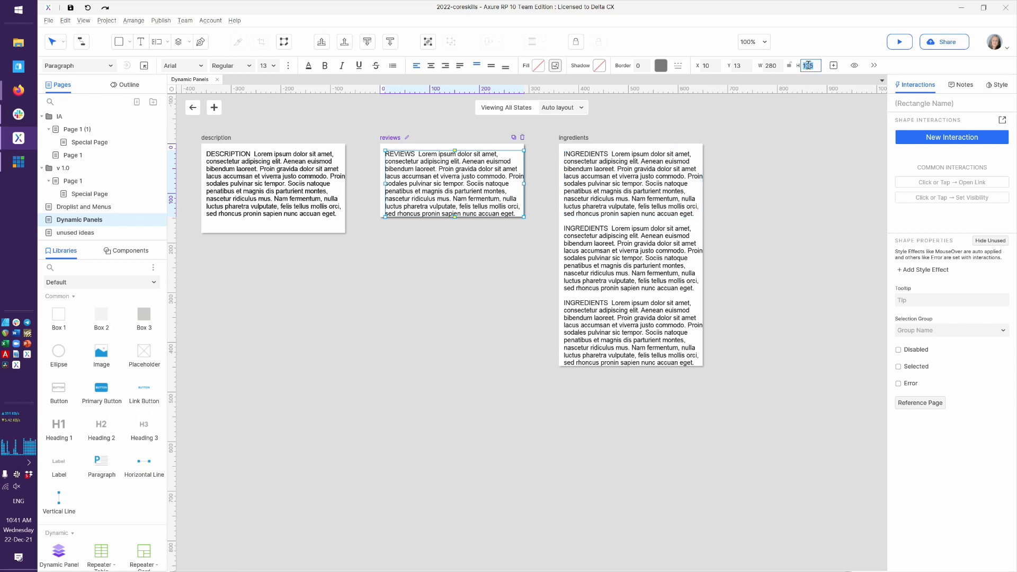
text(167)
key(Return)
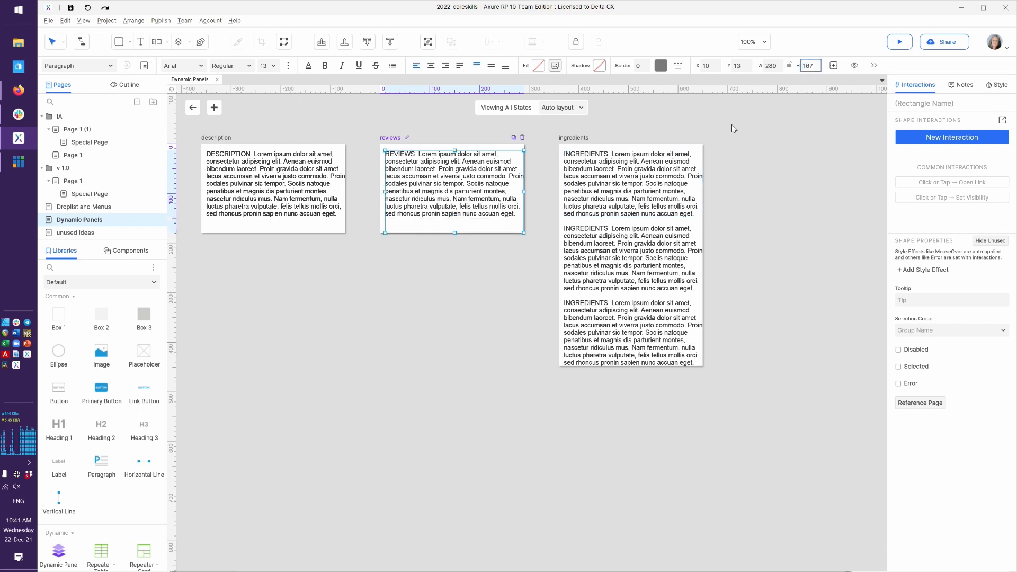
Set the height of the last ingredients paragraph to 167 and leave the view of all panel states
click(648, 305)
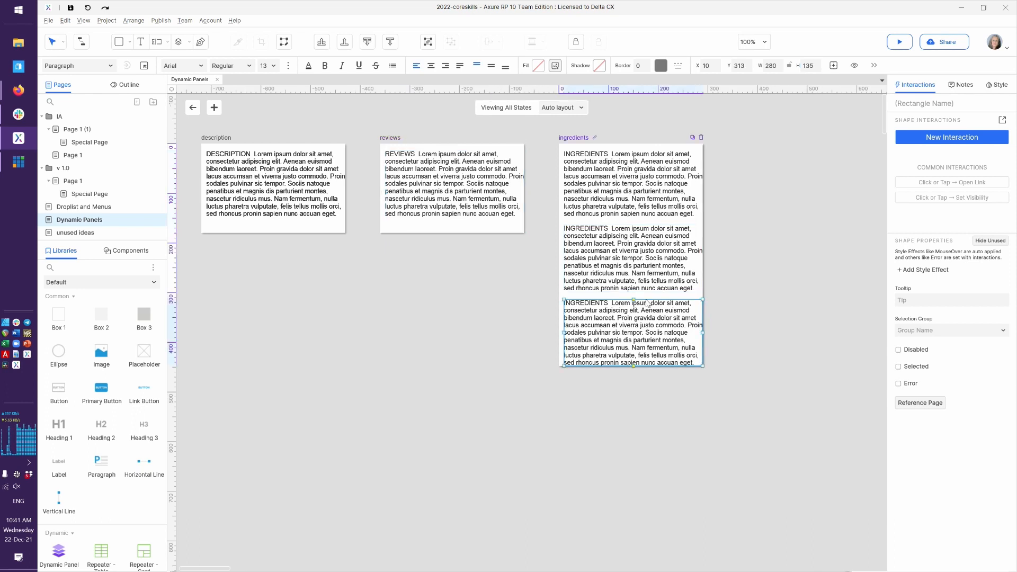
click(806, 66)
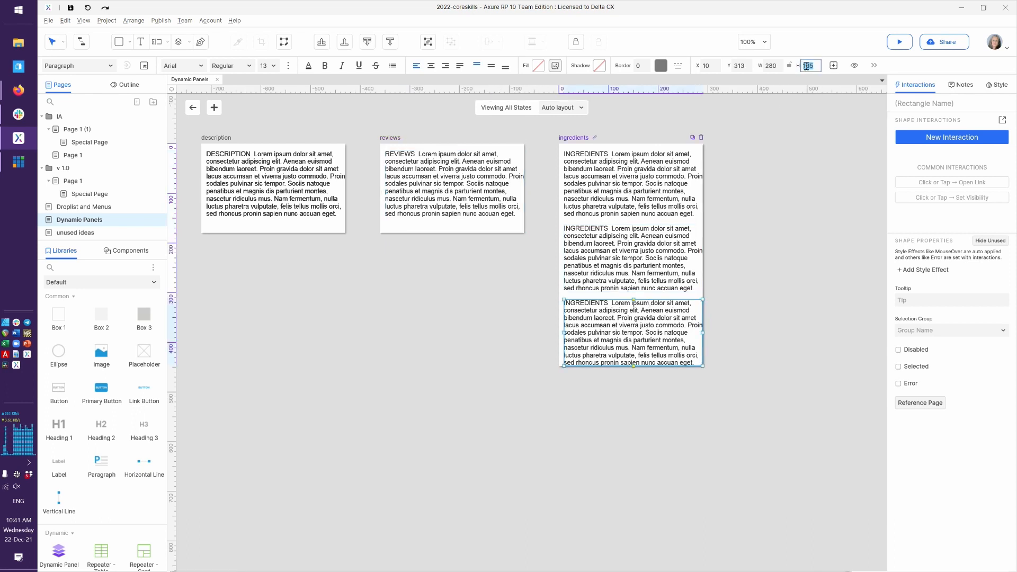
key(BackSpace)
key(Return)
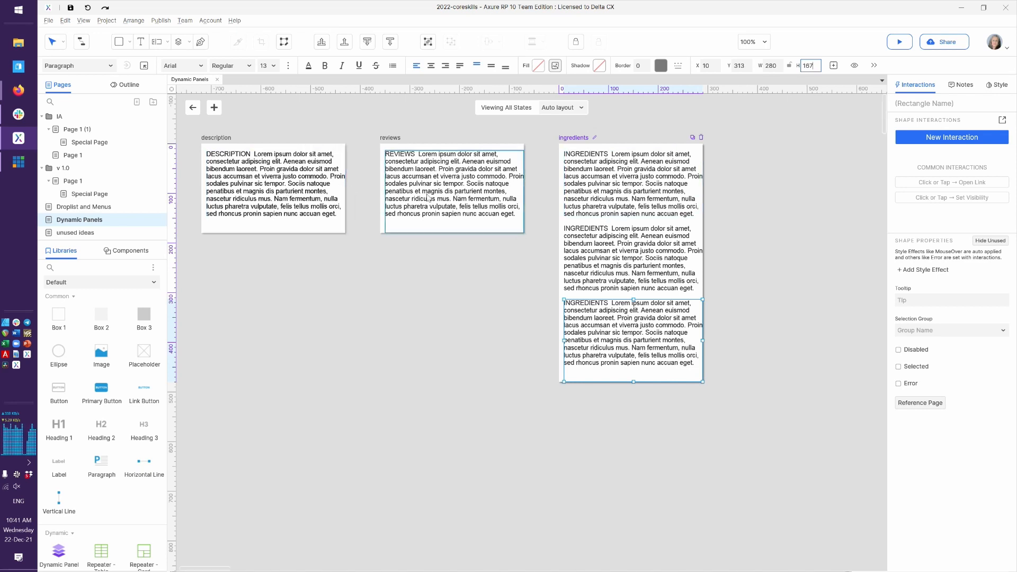
click(199, 113)
Preview the page in Firefox, check how the third set's Reviews and Ingredients tabs move the placeholder below, and return to Axure RP
key(ctrl+period)
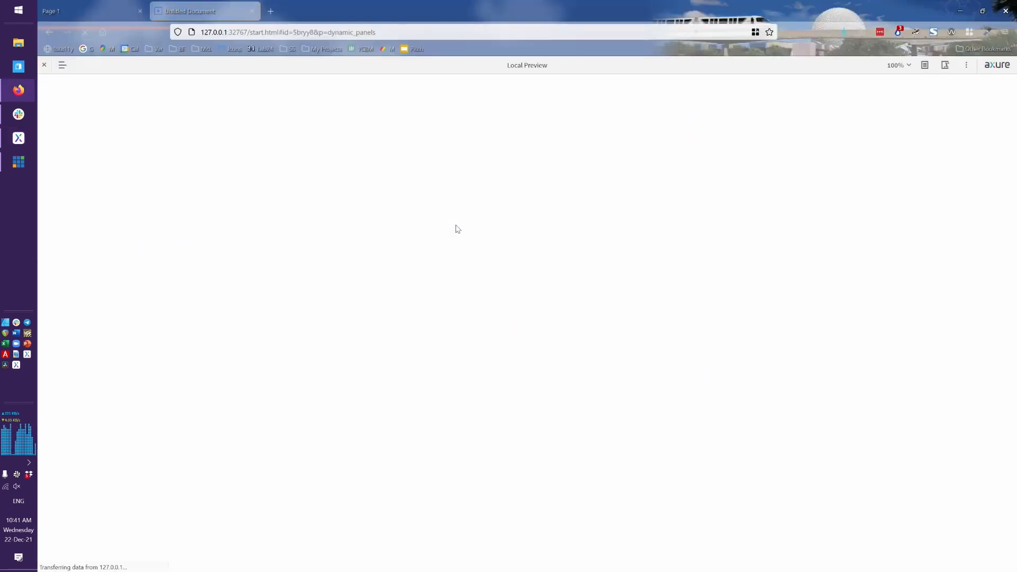
scroll(682, 326, down, 2)
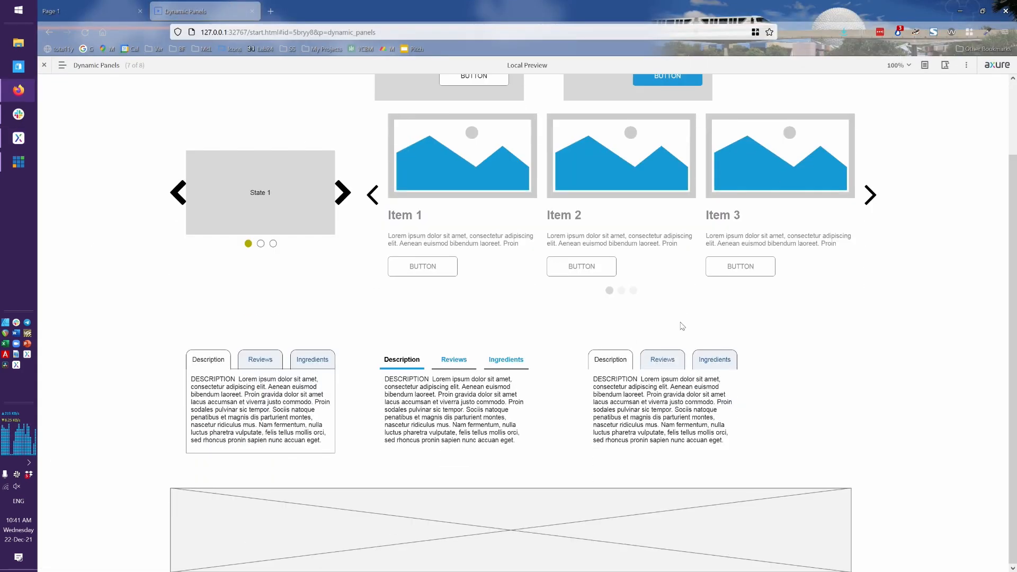
click(662, 362)
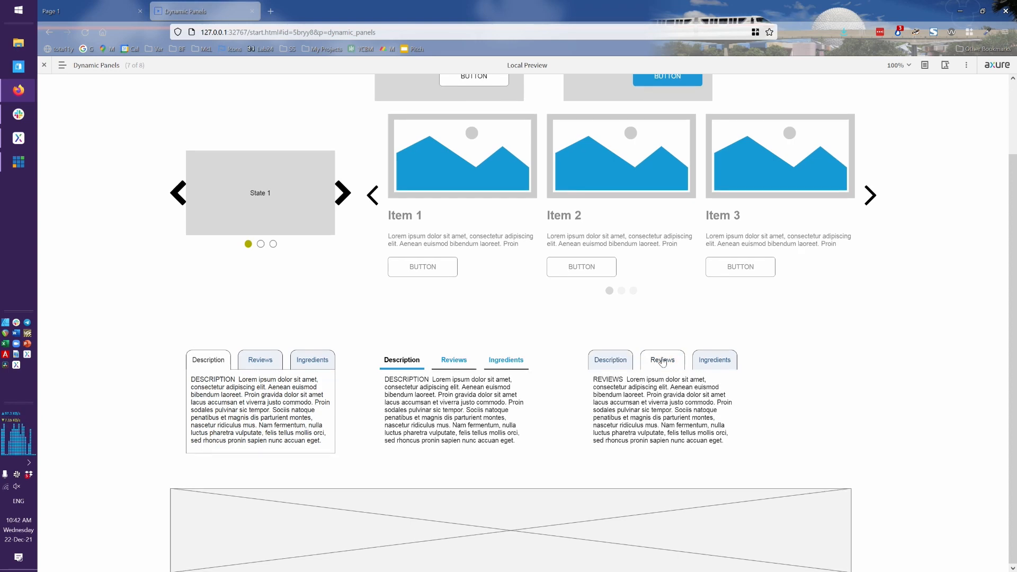
click(720, 361)
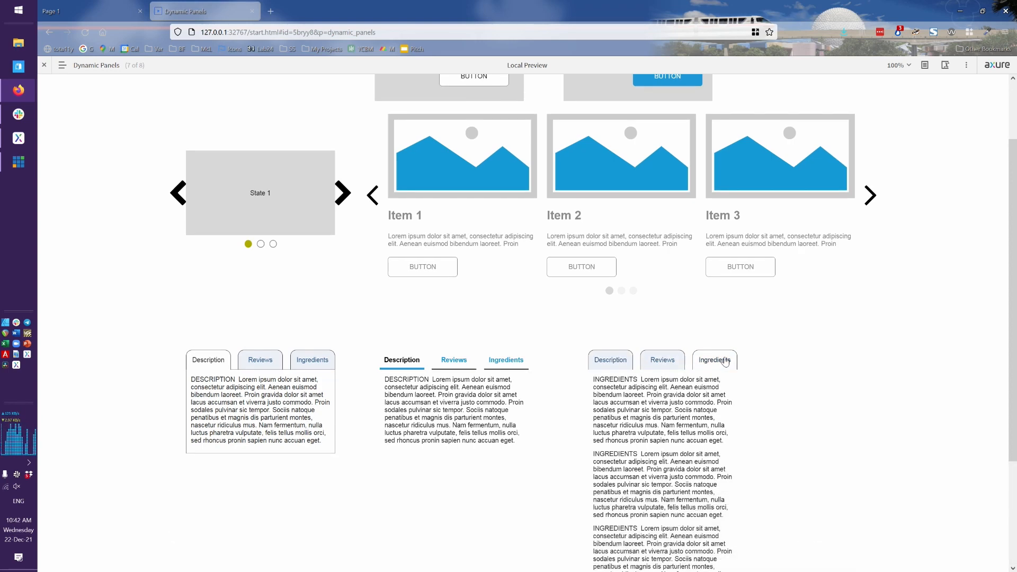
scroll(725, 362, down, 1)
scroll(726, 362, down, 3)
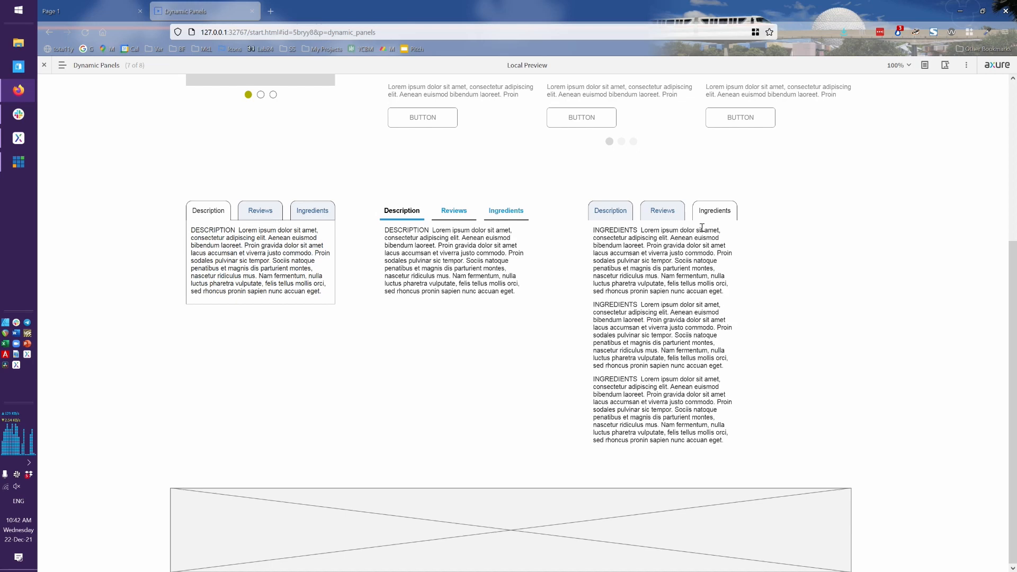
click(655, 212)
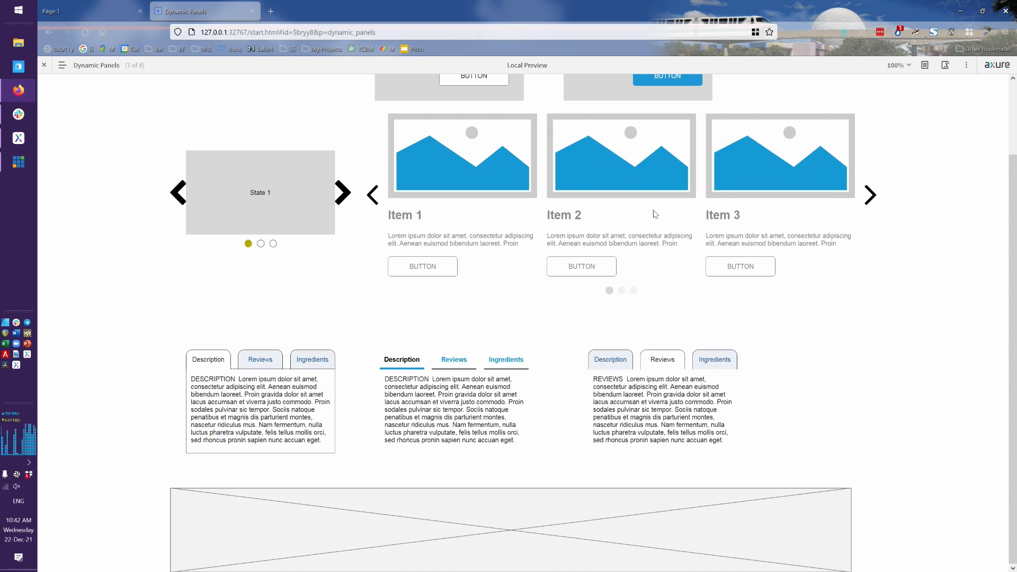
key(alt+Tab)
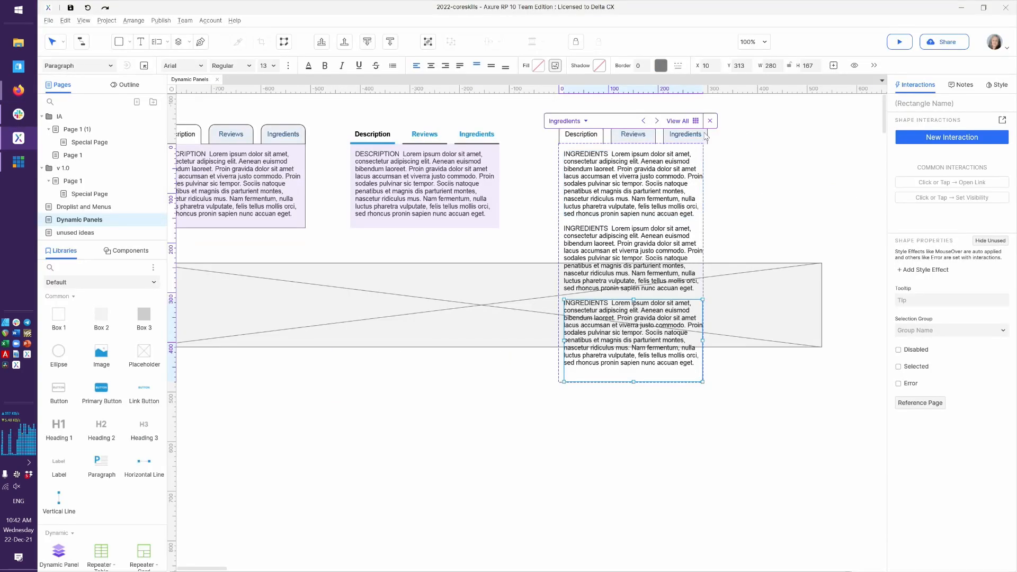
Set the push / pull animation of the third Ingredients tab's Set Panel State action to none
click(748, 158)
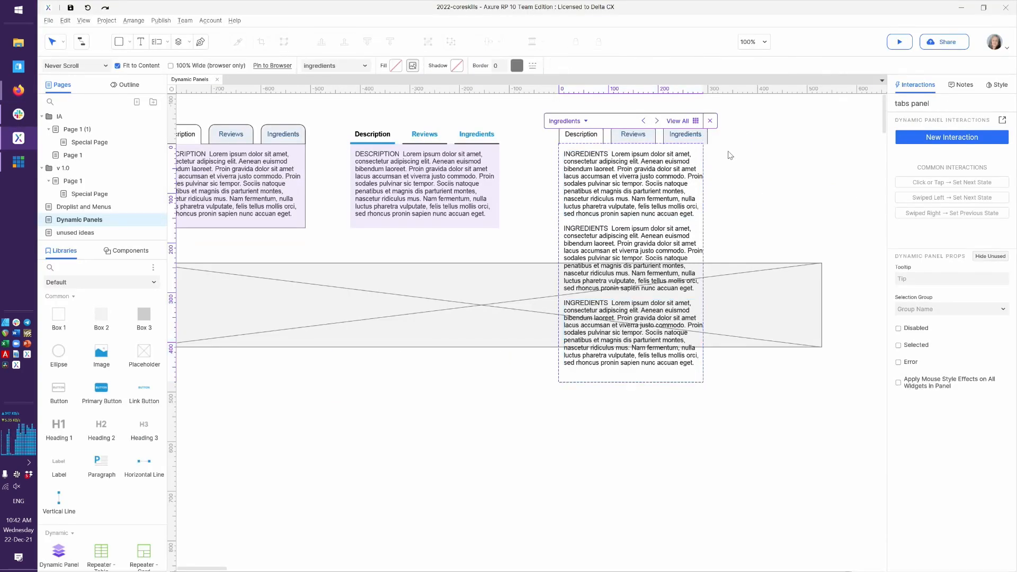
click(710, 121)
click(690, 139)
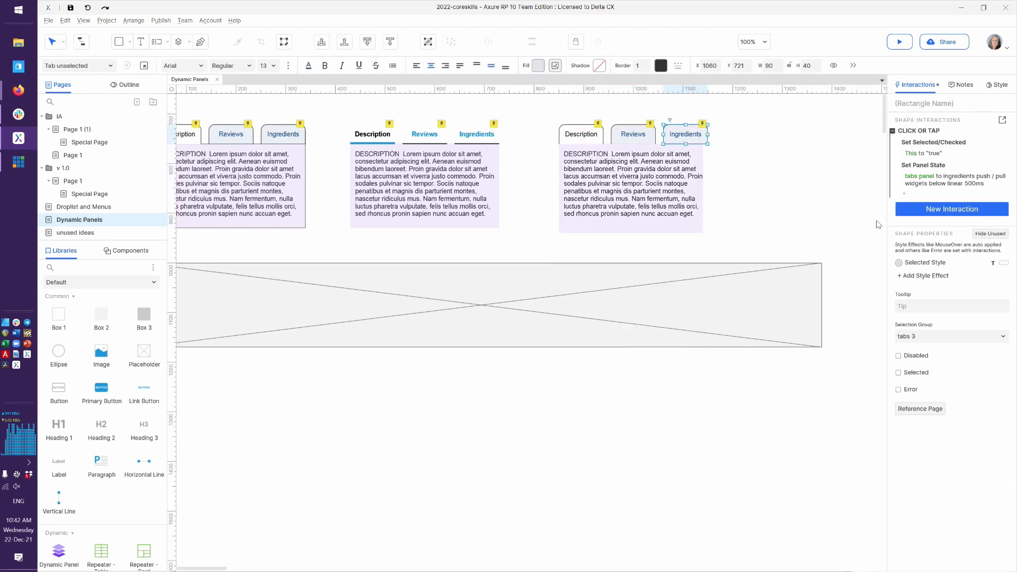
click(933, 185)
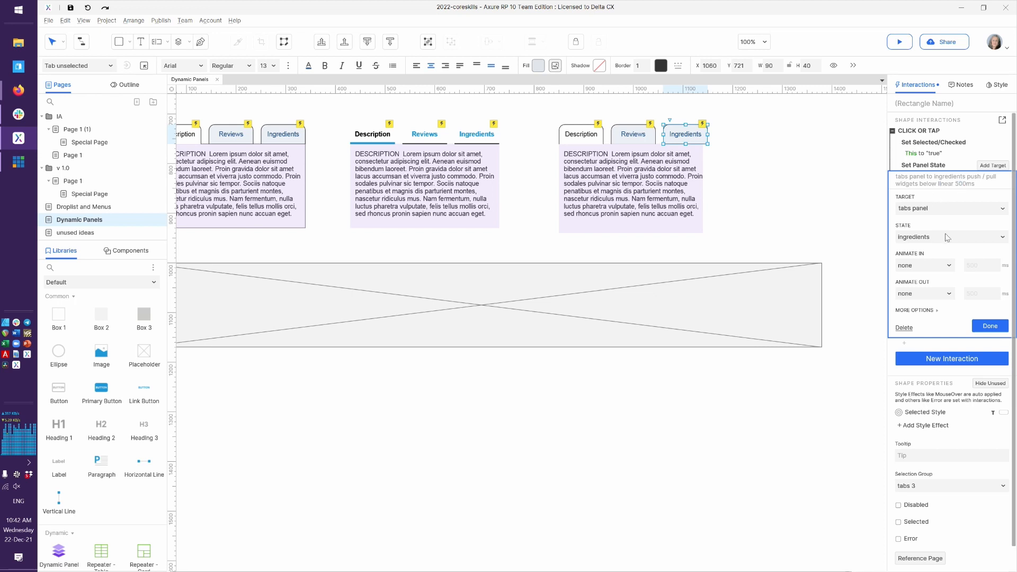
click(916, 310)
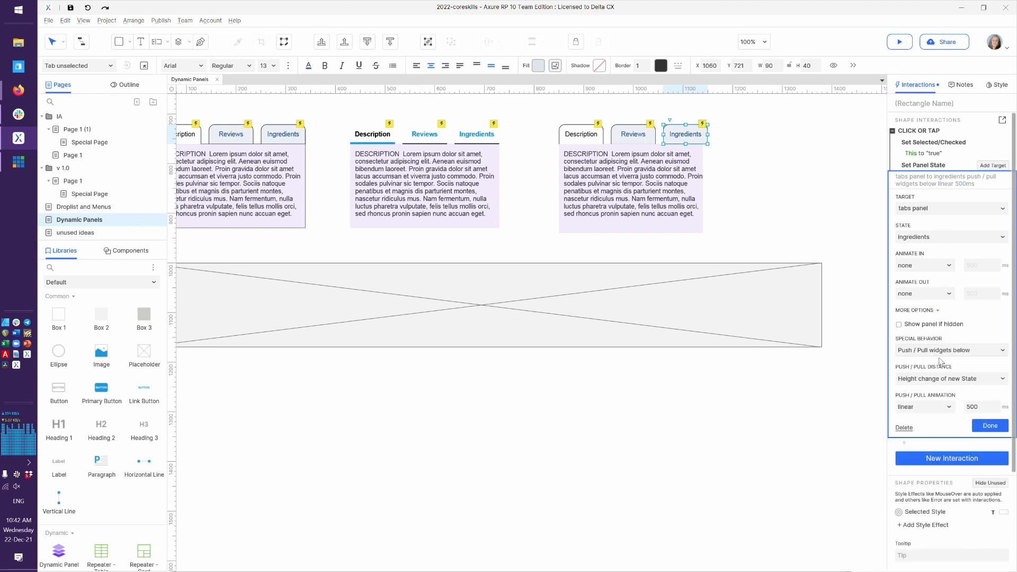
click(933, 407)
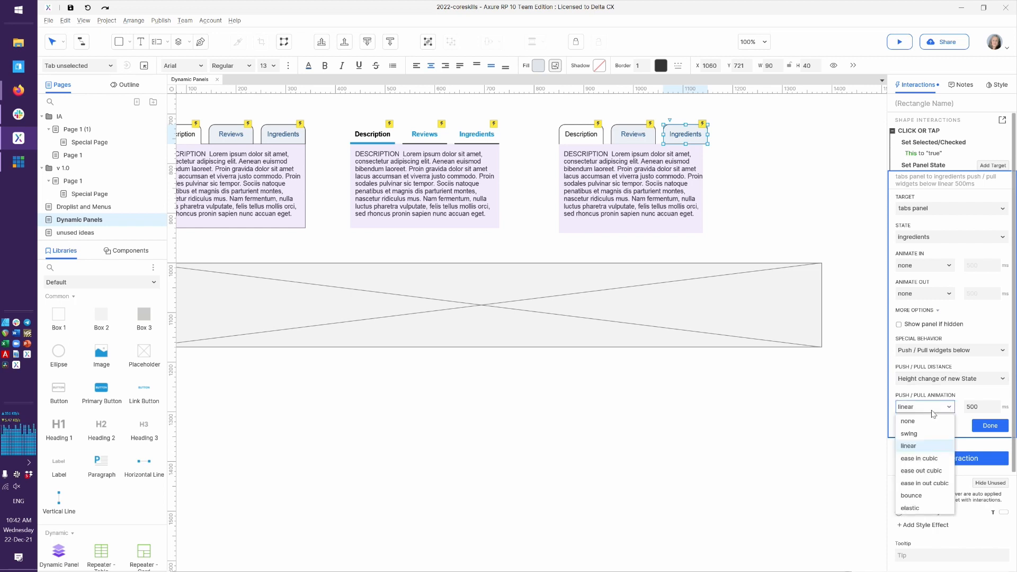
click(908, 422)
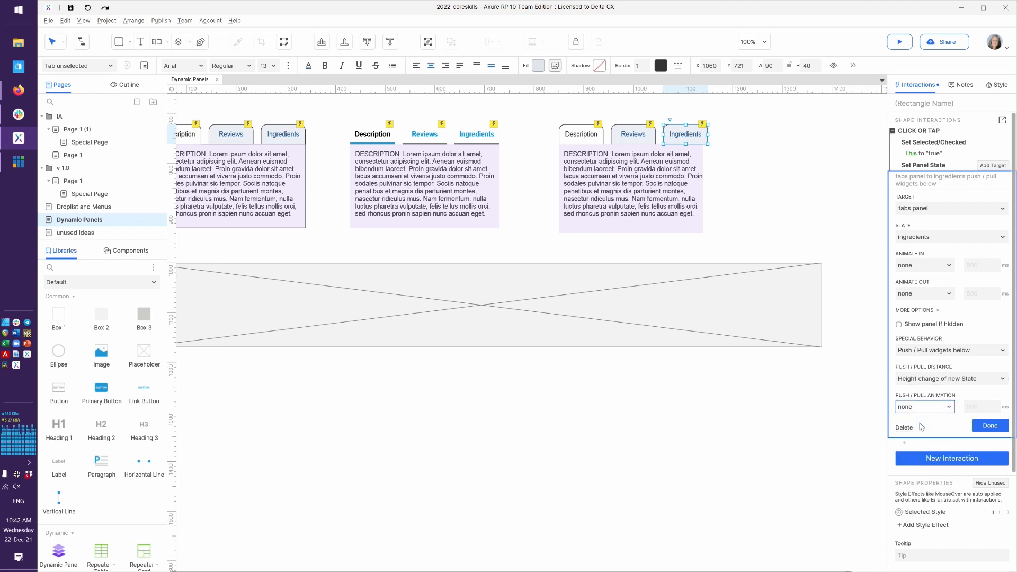
click(990, 427)
click(684, 372)
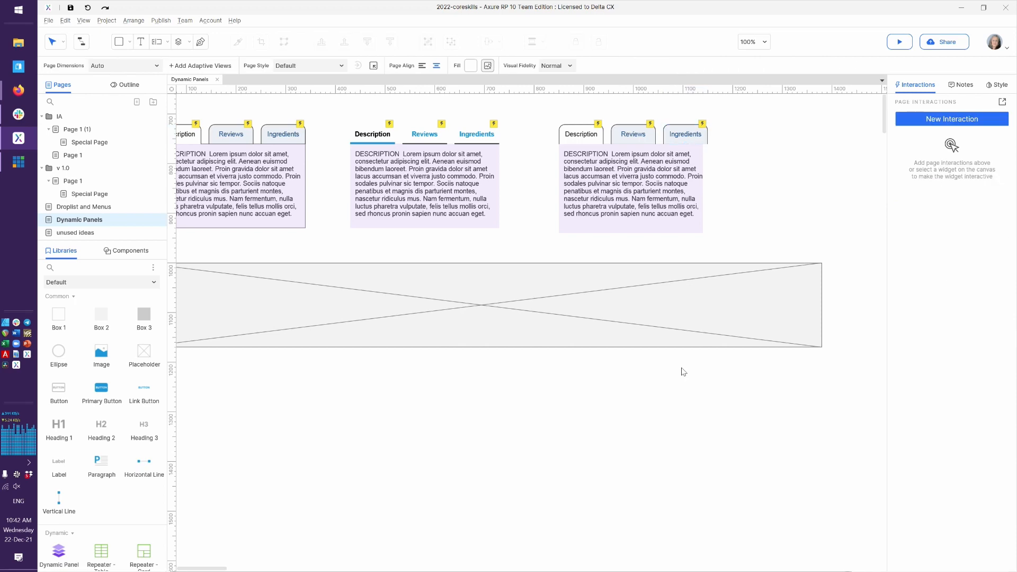
Refresh the Firefox preview, check how the third Ingredients tab pushes the placeholder down without animation, and return to Axure RP
key(alt+Tab)
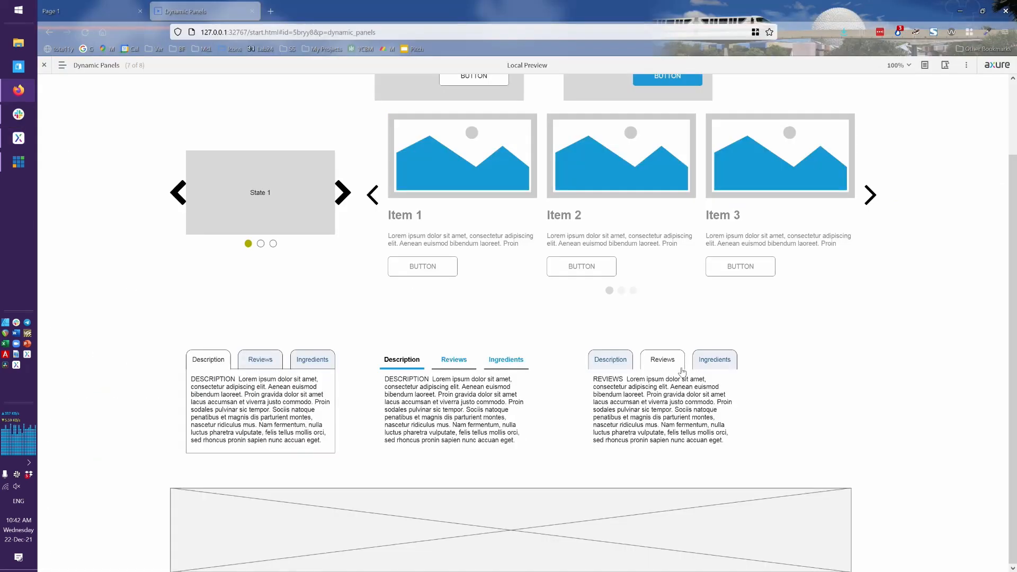
scroll(689, 372, down, 3)
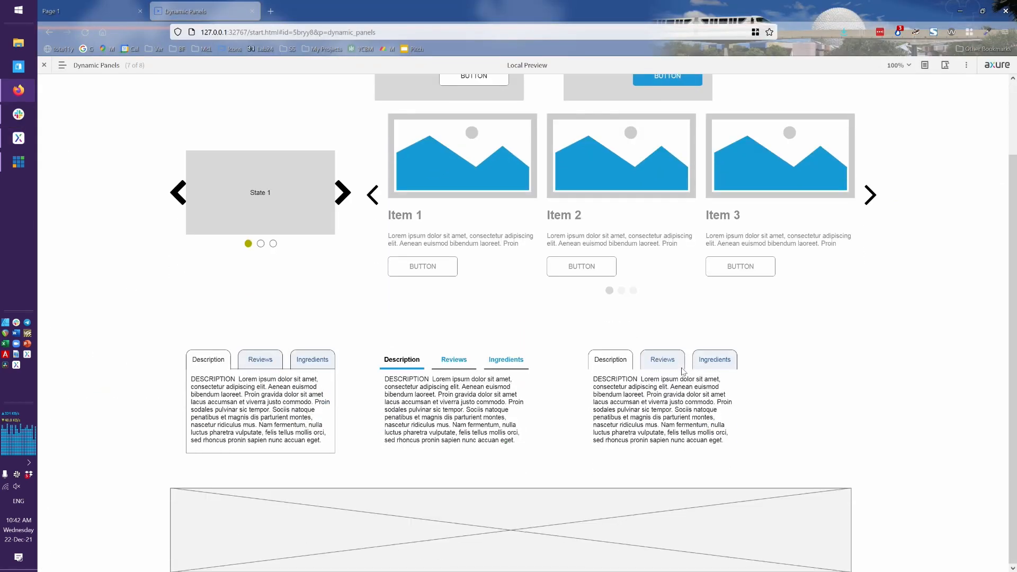
click(713, 361)
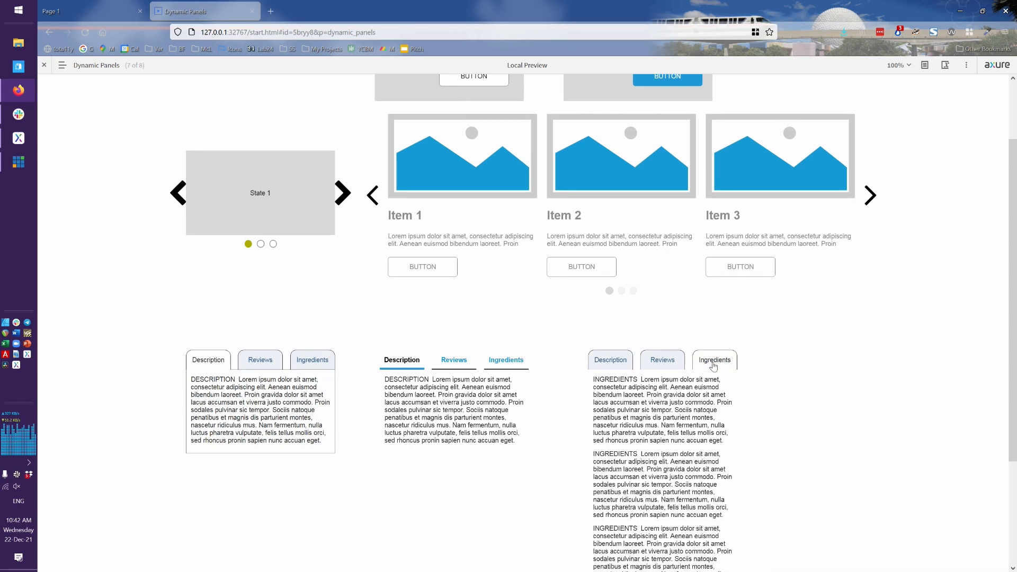
scroll(714, 364, down, 3)
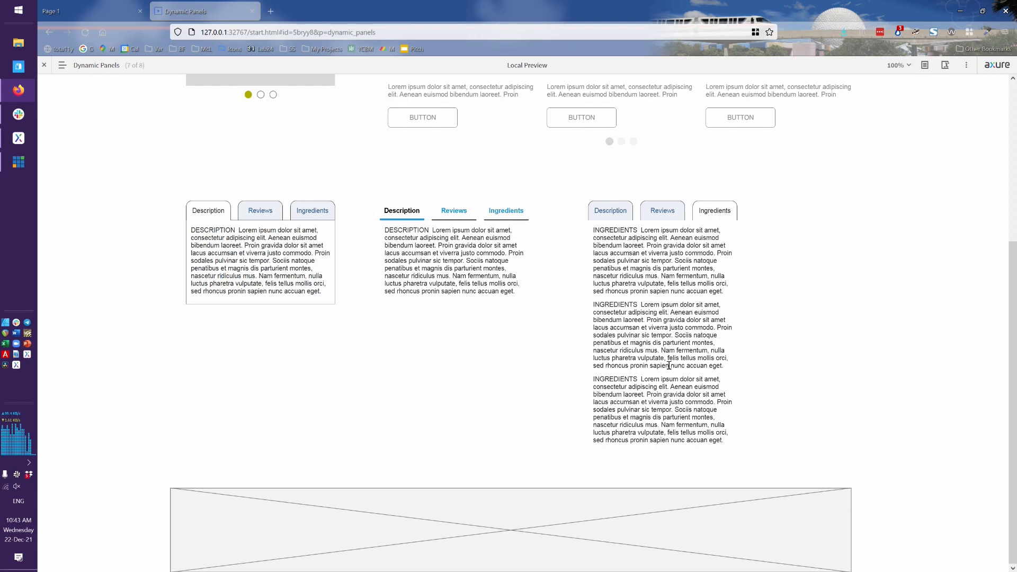
key(alt+Tab)
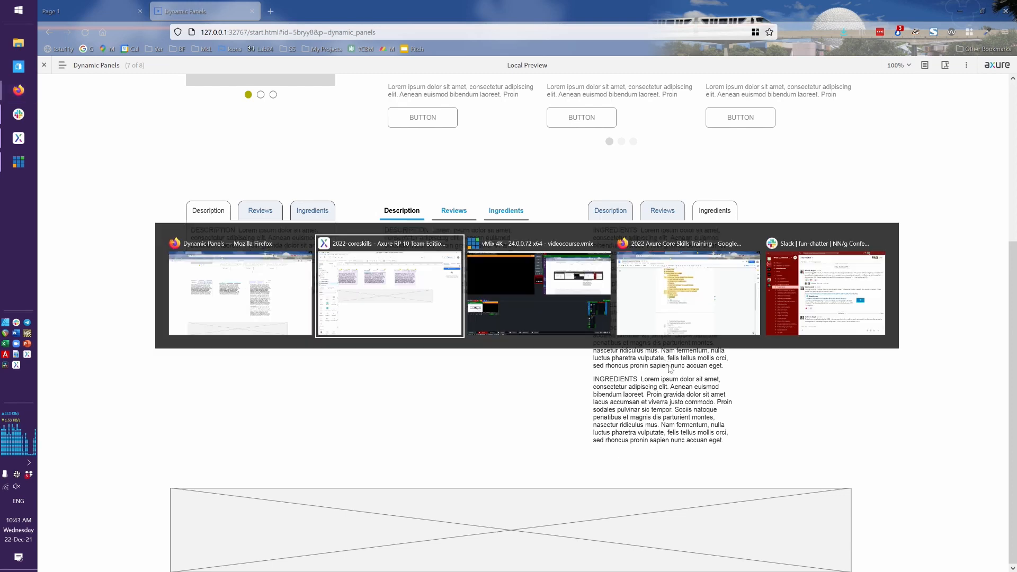
Insert the Tabs pattern from the Sample UI Patterns library below the wide placeholder, at about X 220, Y 1220
scroll(493, 294, left, 1)
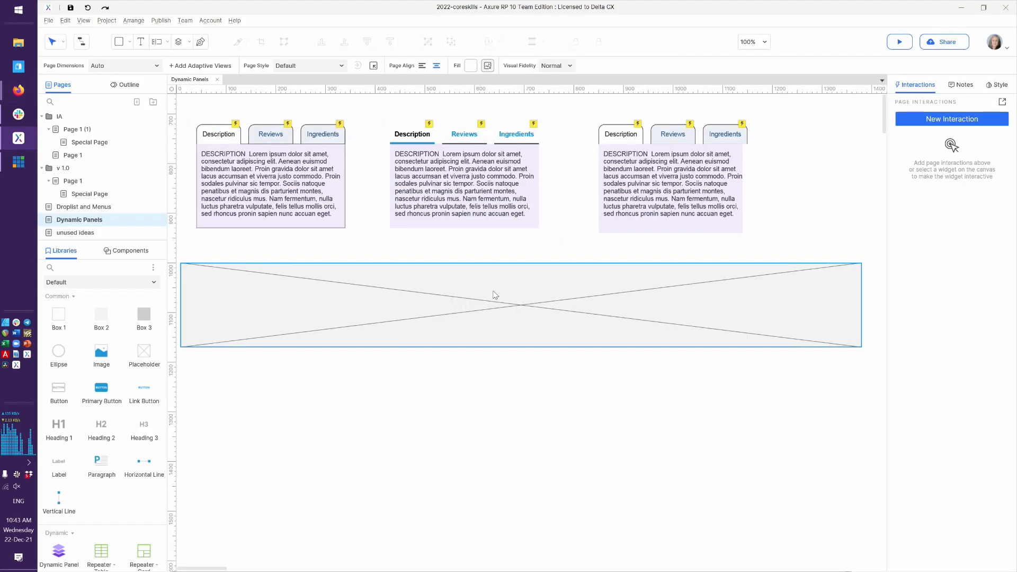
scroll(493, 295, up, 3)
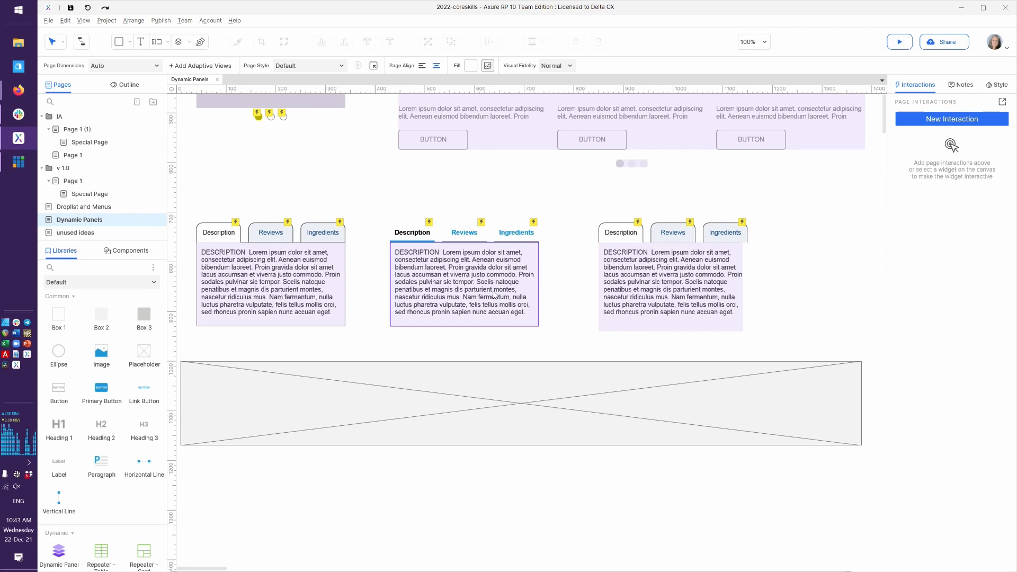
scroll(494, 295, down, 3)
scroll(494, 295, down, 1)
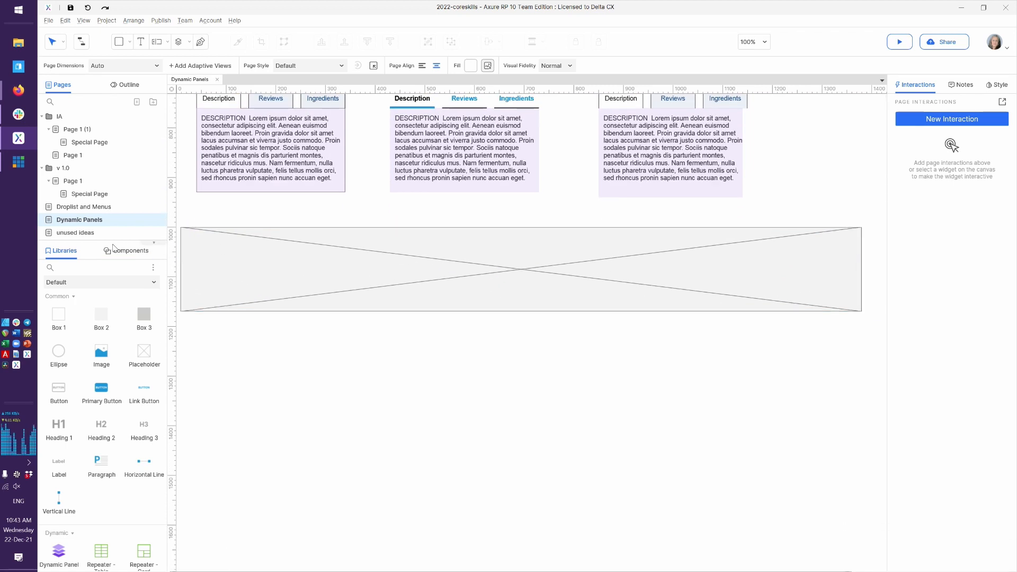
click(107, 281)
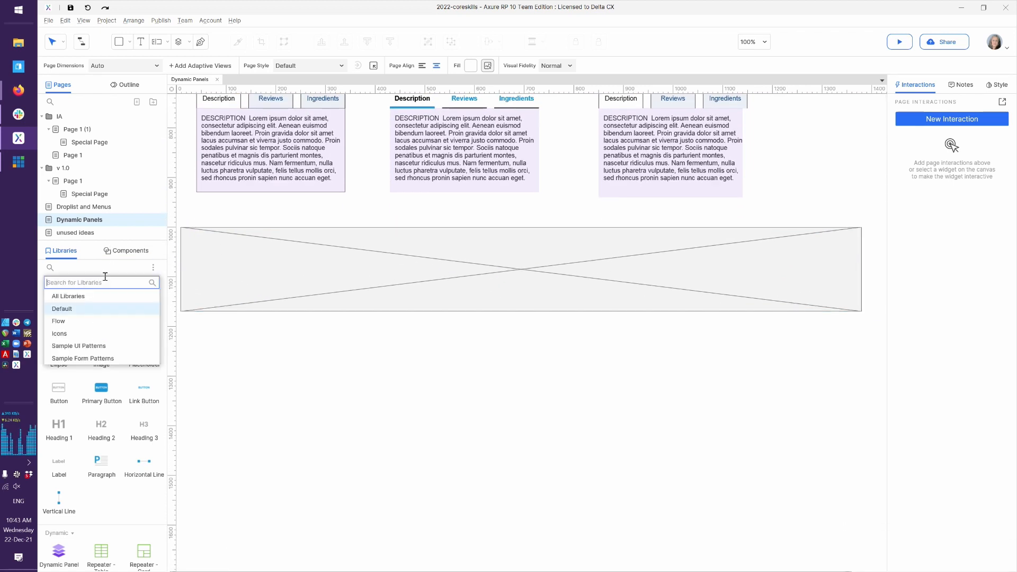
click(95, 348)
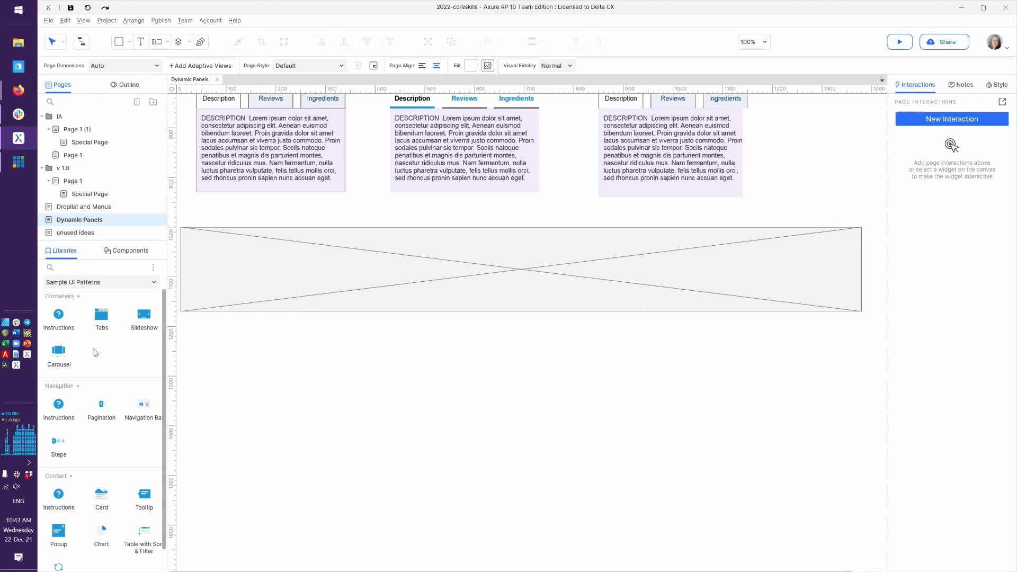
drag(104, 328, 289, 340)
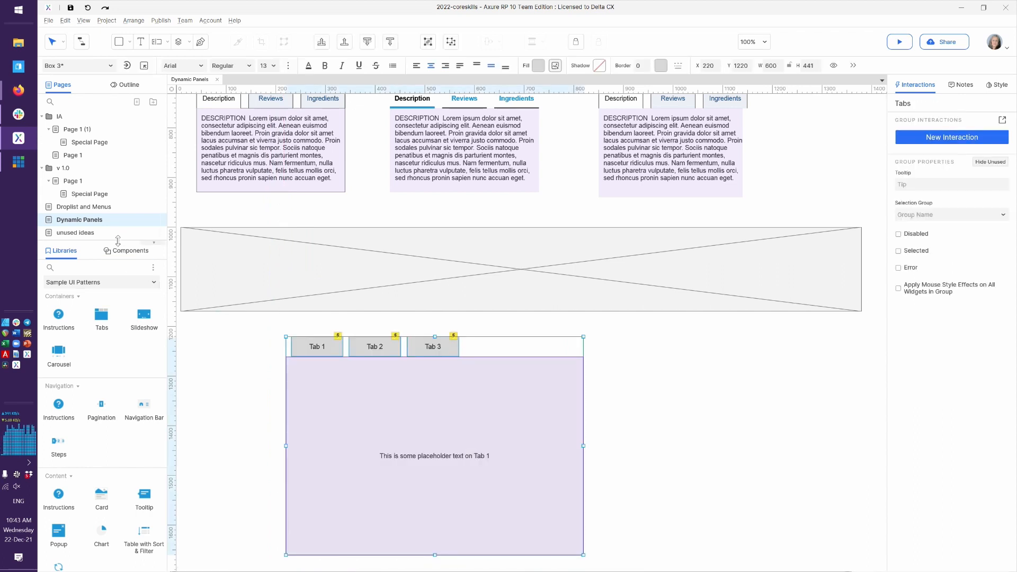
Collapse the widget libraries and examine the inserted Tabs group's panel states and tab labels in the page outline
click(152, 249)
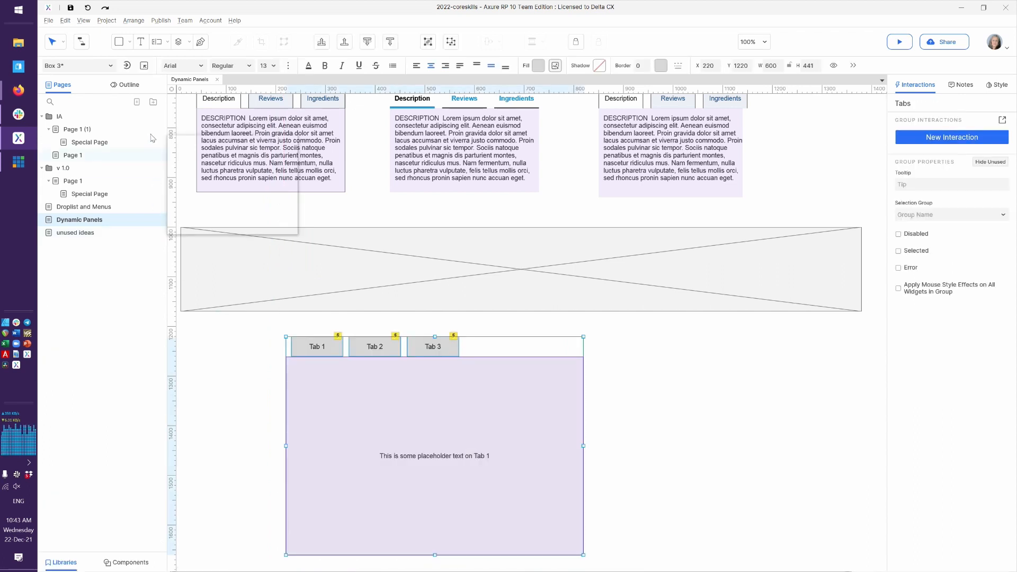
click(128, 86)
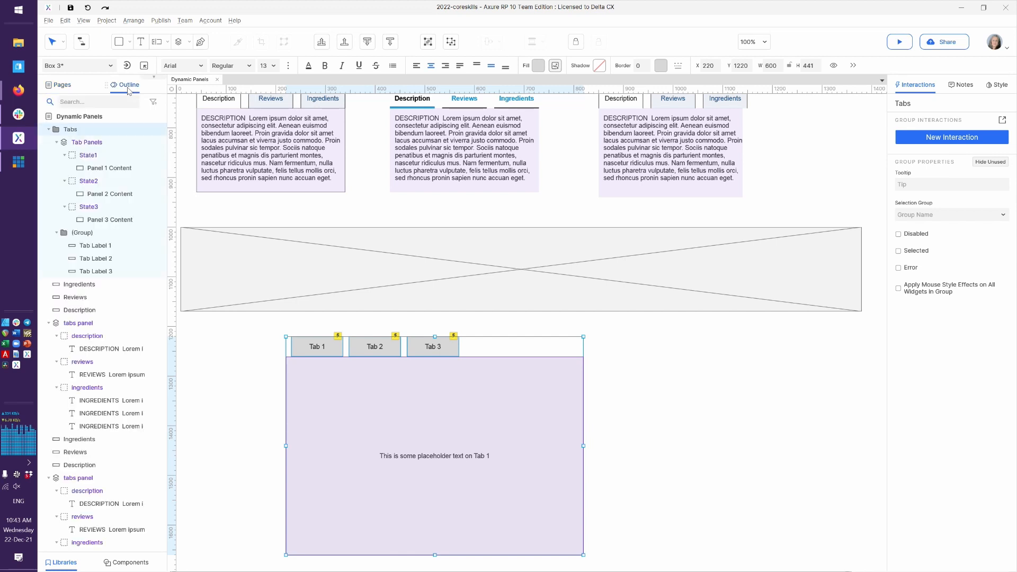
mouse_move(60, 134)
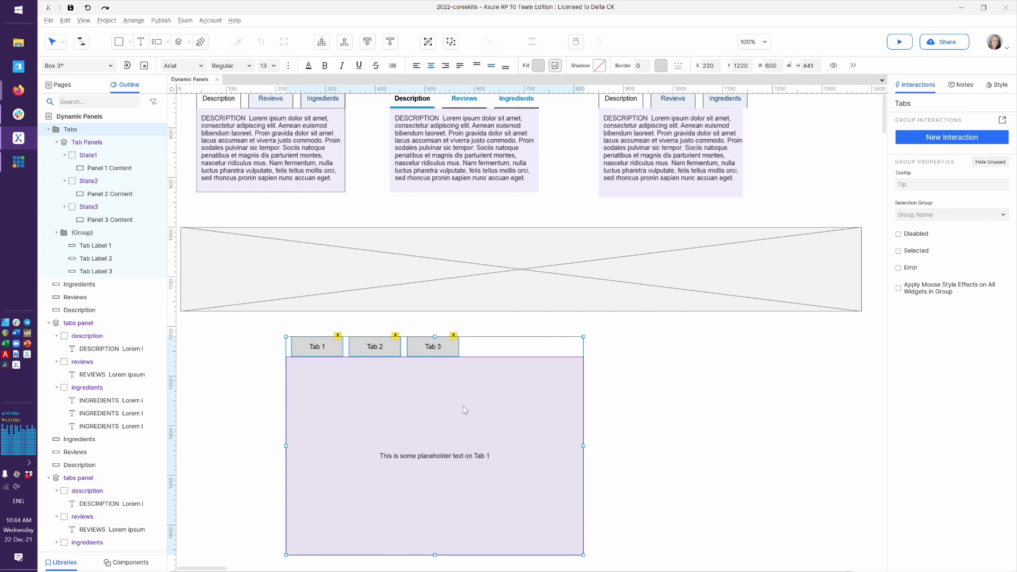
Move the inserted Tabs group to about X 190, Y 1200
click(616, 427)
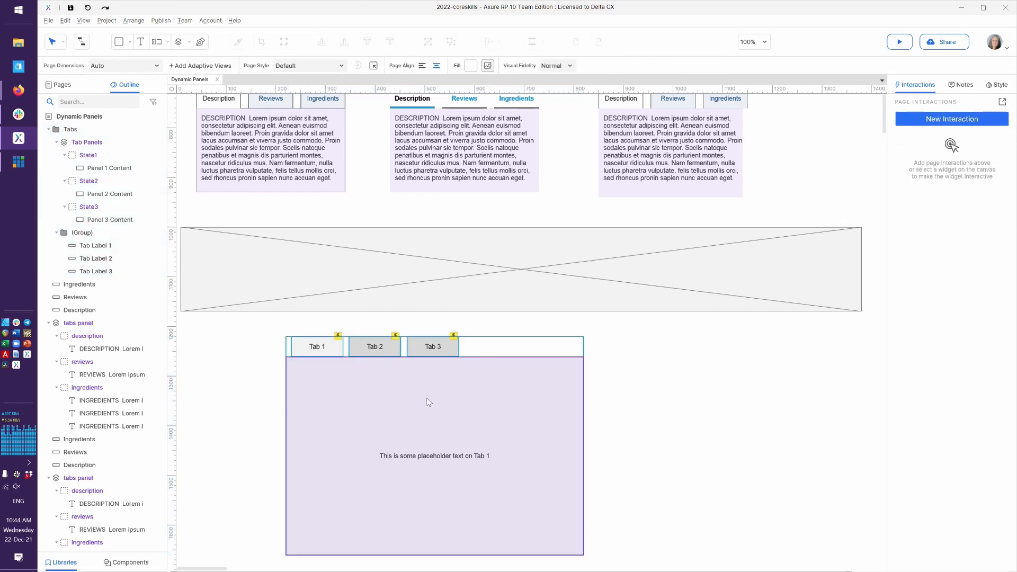
click(390, 408)
mouse_move(390, 408)
mouse_down()
mouse_move(596, 415)
mouse_move(691, 359)
mouse_move(412, 333)
mouse_move(377, 456)
mouse_move(375, 400)
mouse_up()
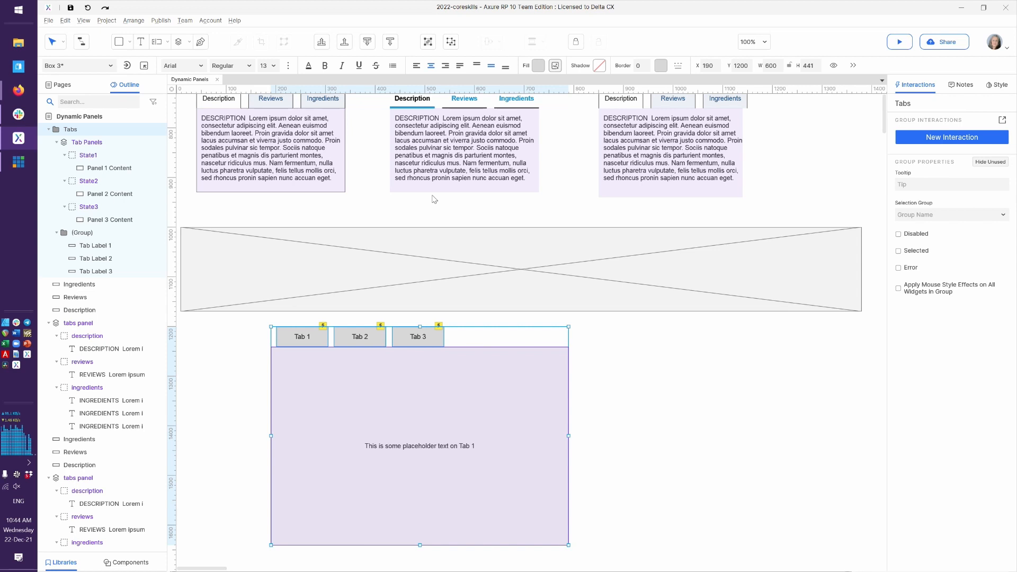
Ungroup the inserted Tabs pattern and select its Tab Panels dynamic panel
click(453, 44)
click(699, 431)
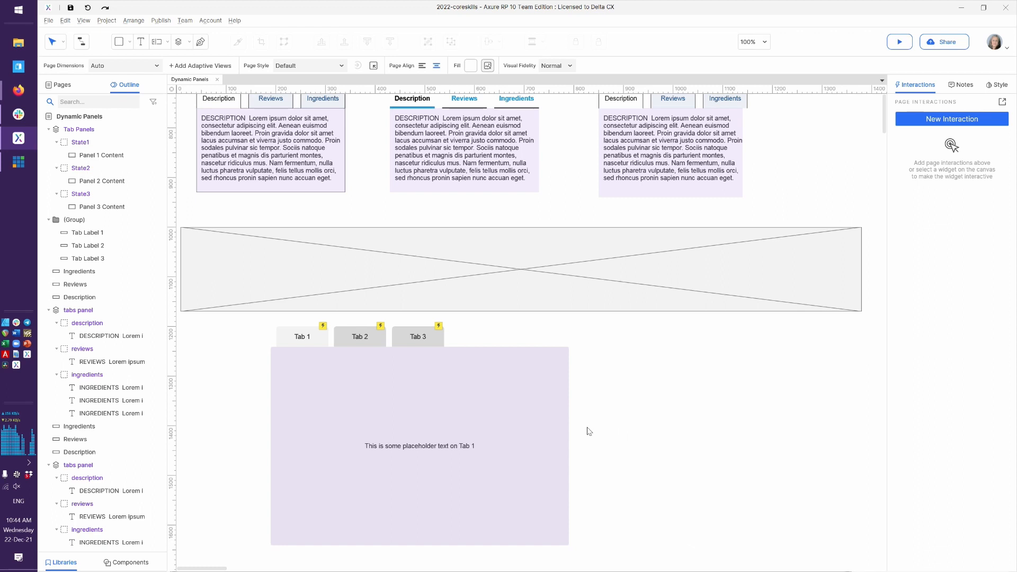
click(454, 428)
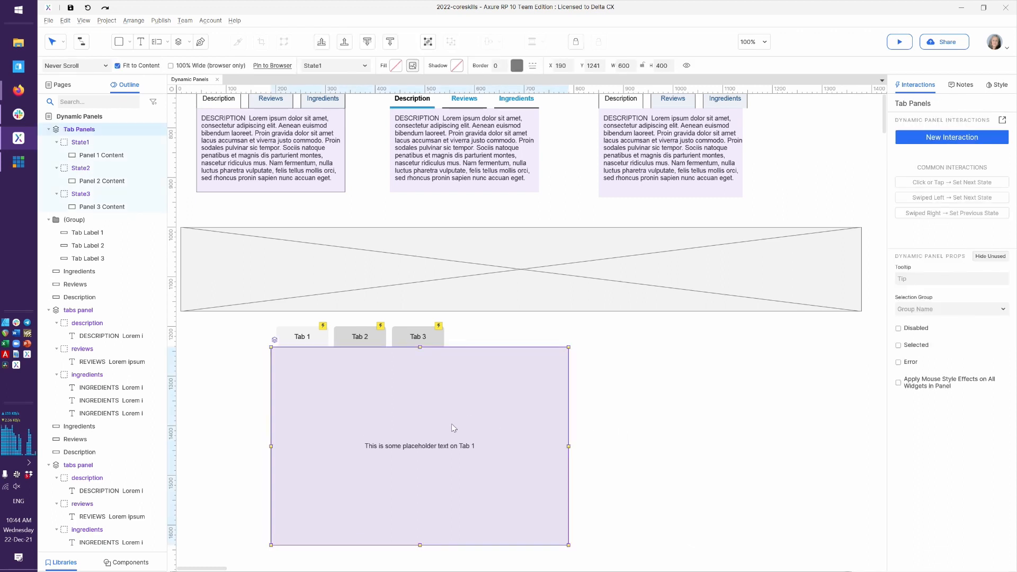
View all states of the Tab Panels dynamic panel and return to the page
click(274, 340)
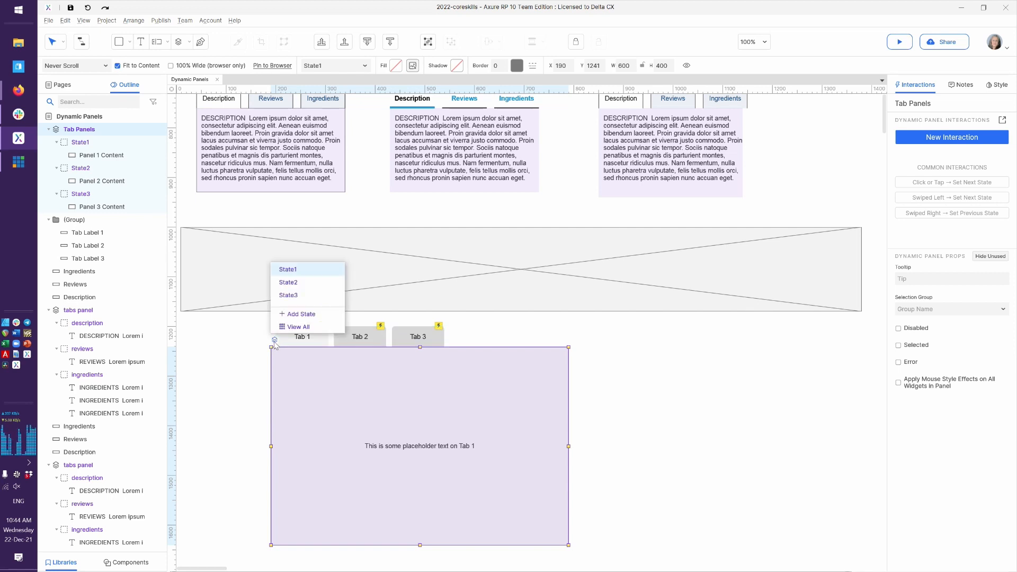
click(290, 327)
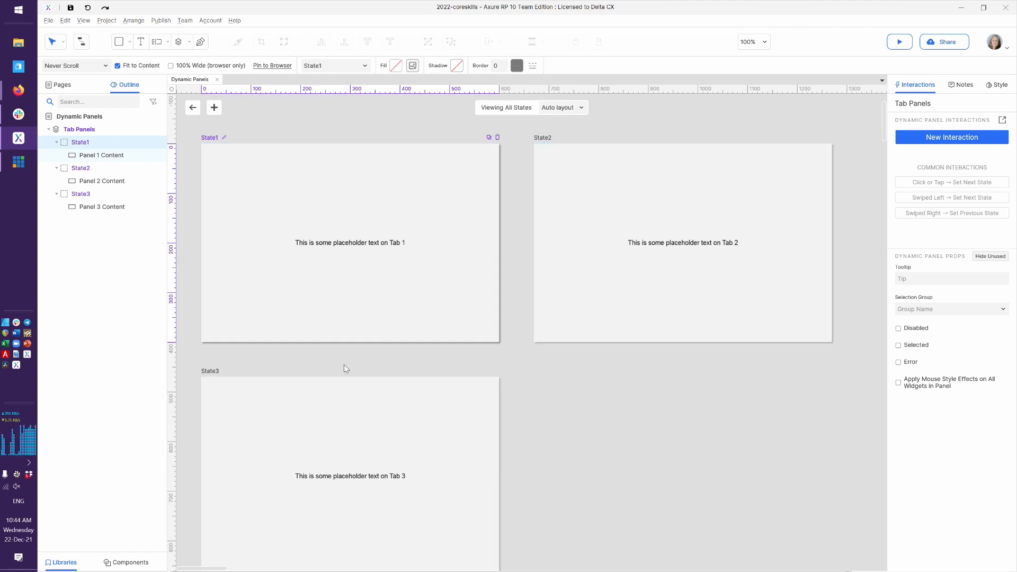
click(193, 108)
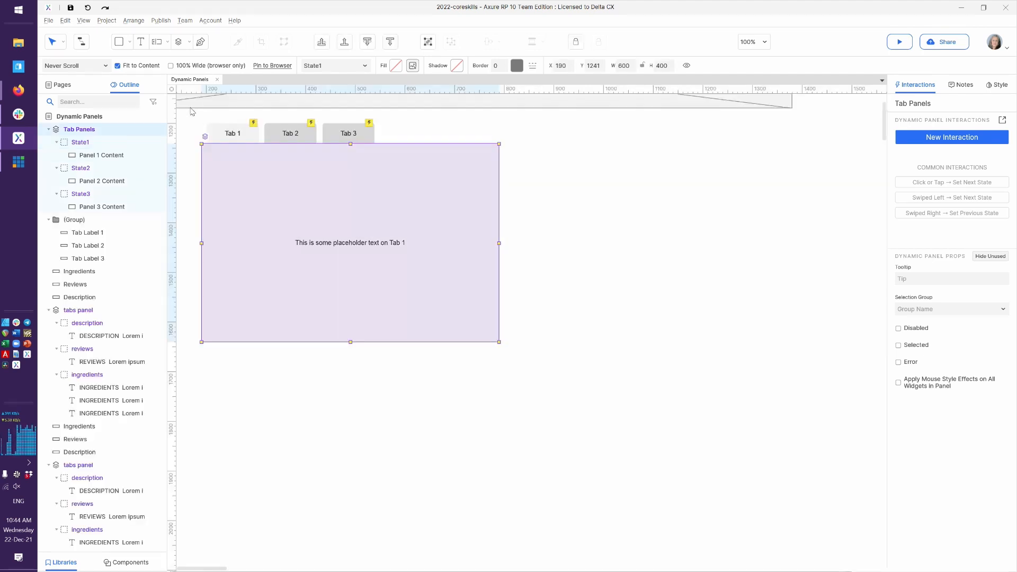
Move the group of three tab labels to about X 208, Y 1200 and ungroup it
click(240, 132)
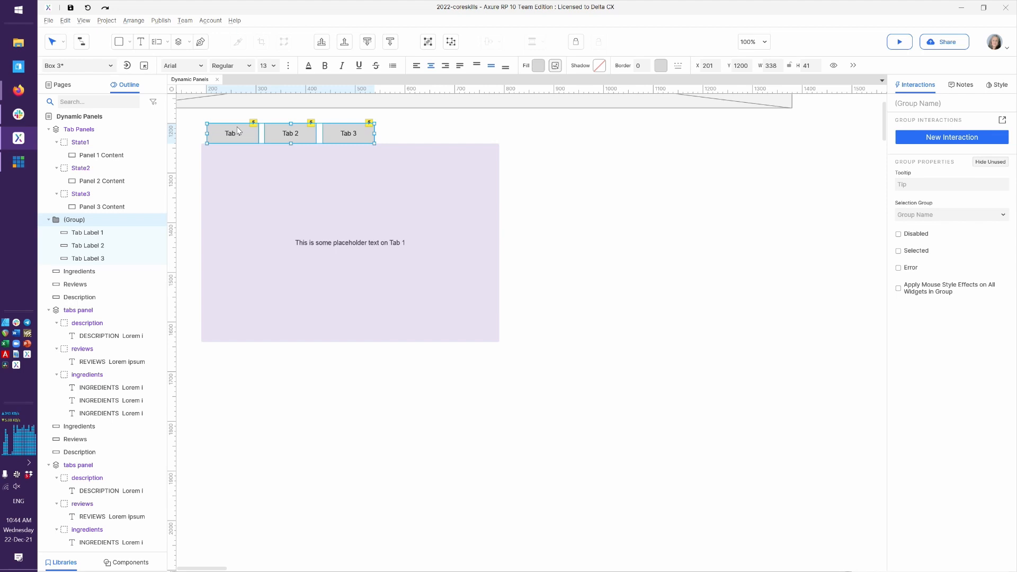
scroll(406, 336, up, 2)
scroll(408, 335, up, 1)
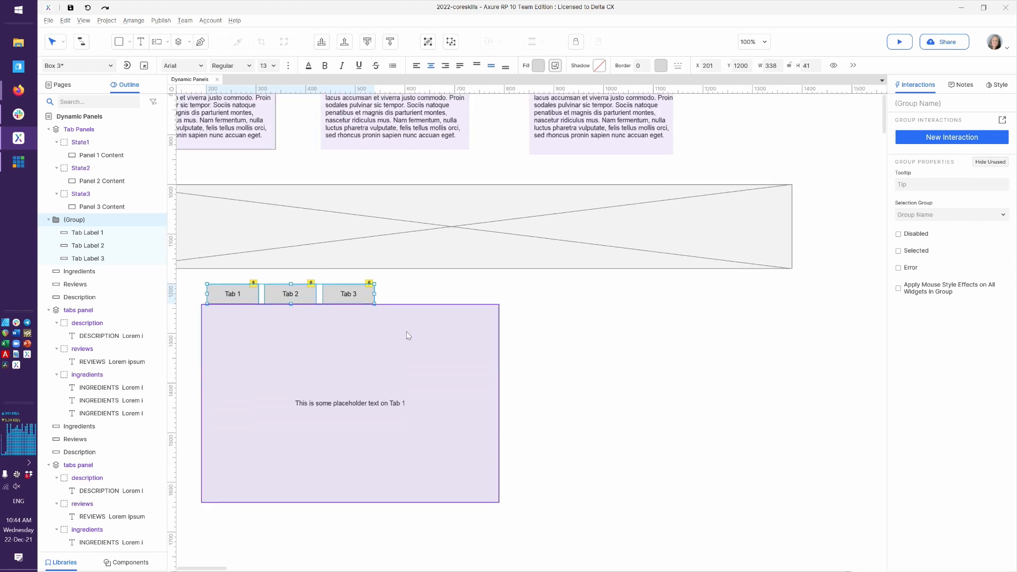
mouse_move(240, 295)
mouse_down()
mouse_move(330, 295)
mouse_move(240, 311)
mouse_move(226, 335)
mouse_move(290, 298)
mouse_move(250, 307)
mouse_up()
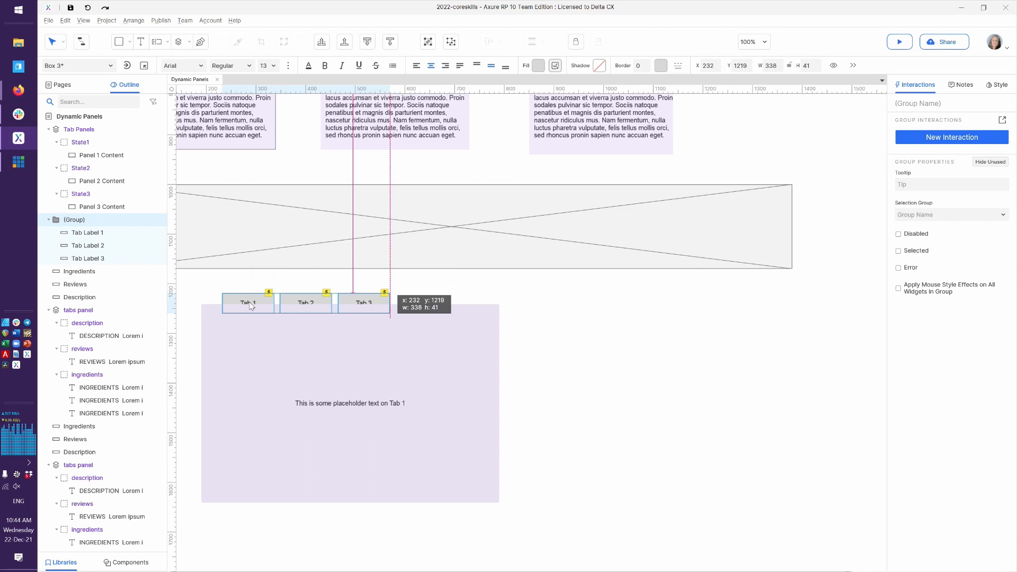
drag(250, 306, 237, 299)
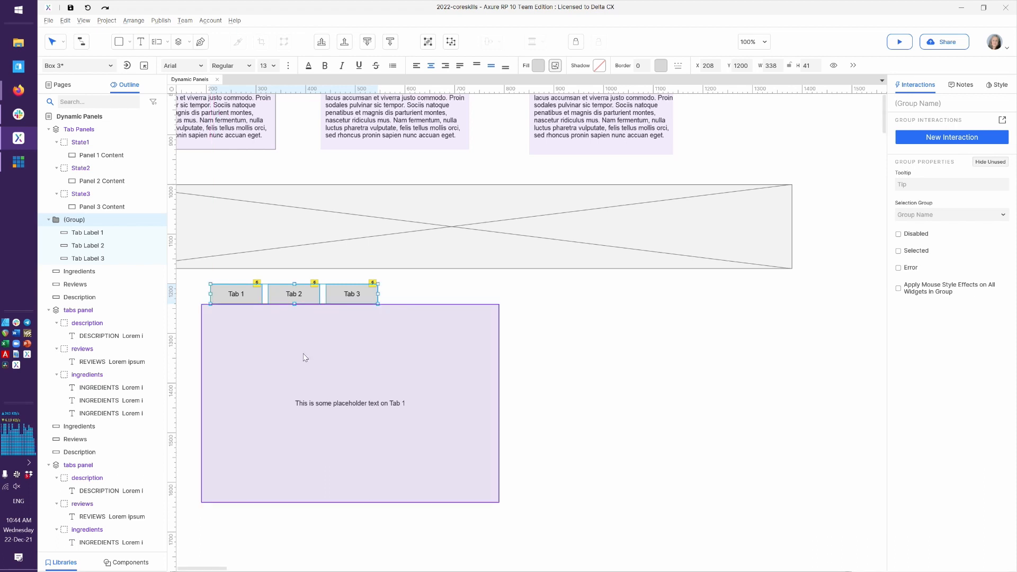
click(451, 42)
click(595, 369)
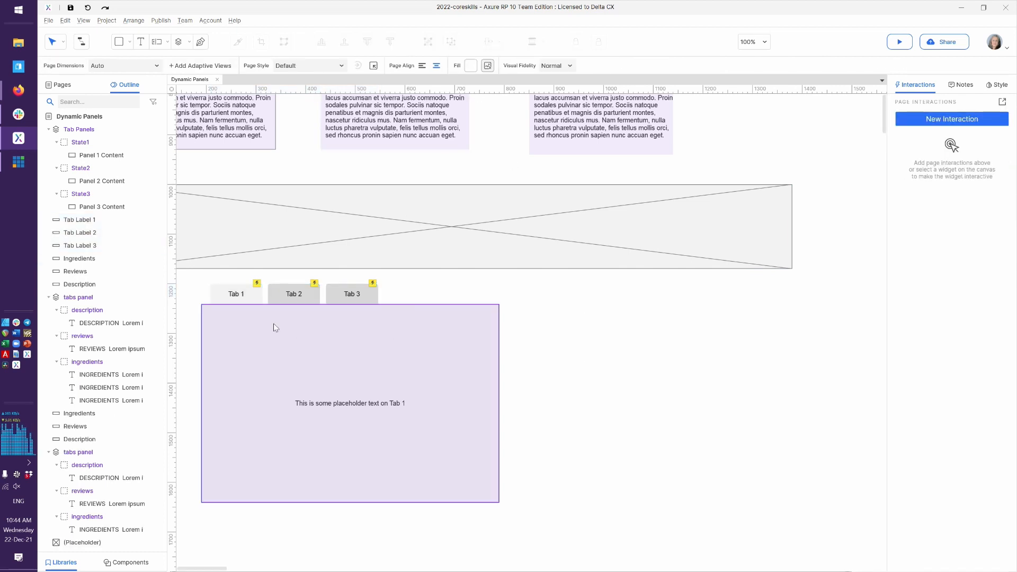
Examine Tab 1's interactions, plus the interaction and style settings of the Tab Panels dynamic panel
click(254, 297)
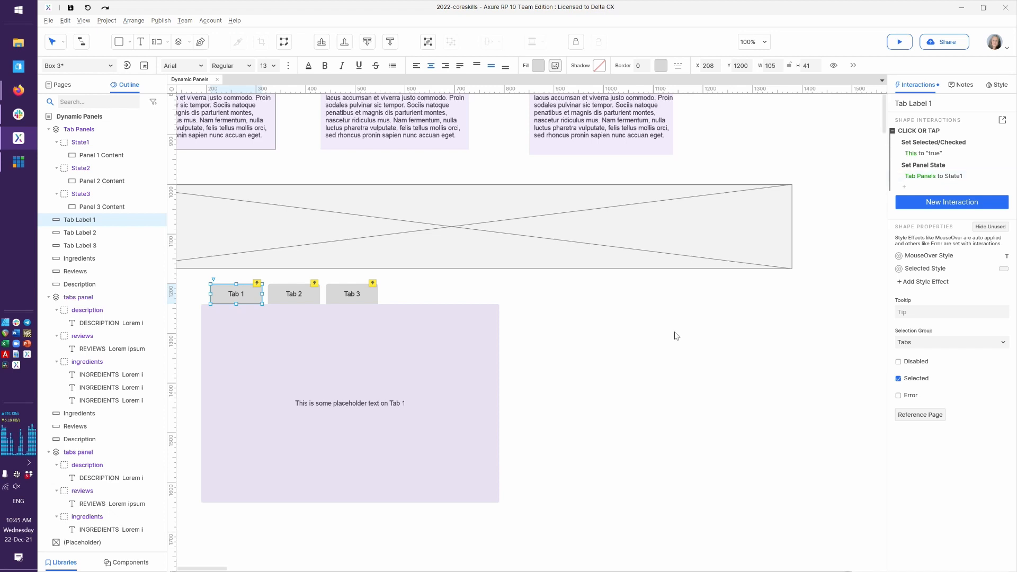
click(451, 382)
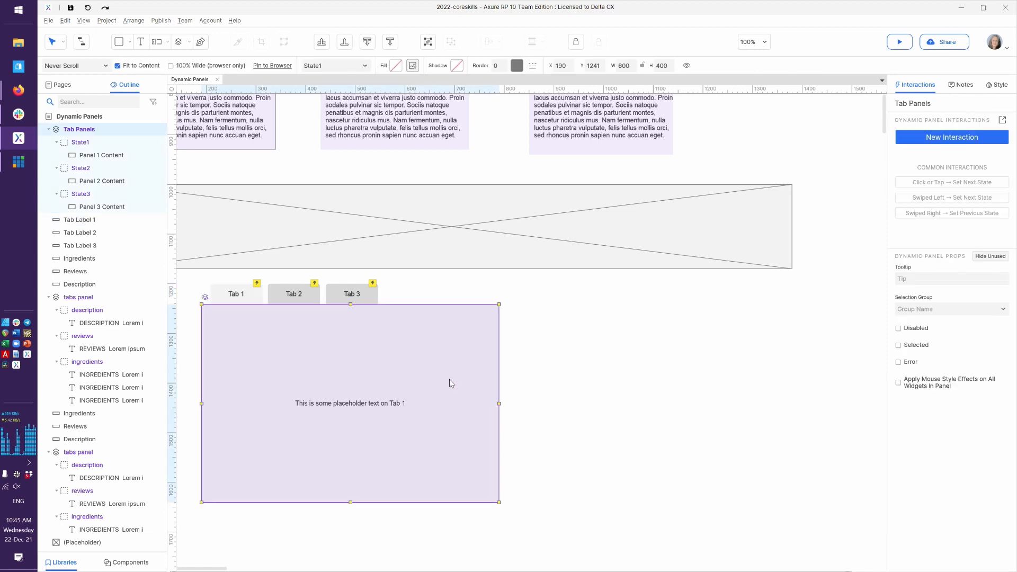
click(999, 86)
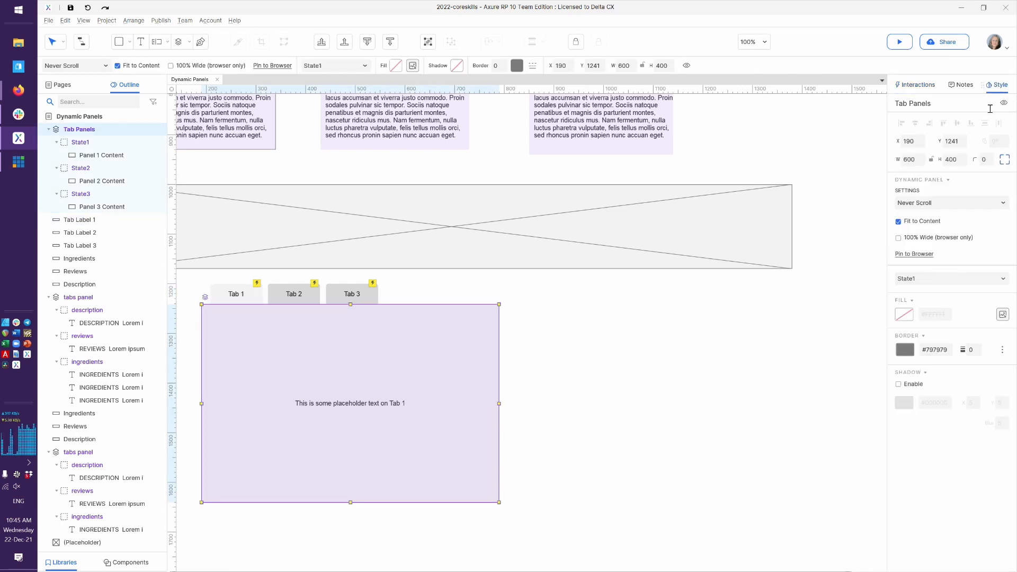
click(915, 92)
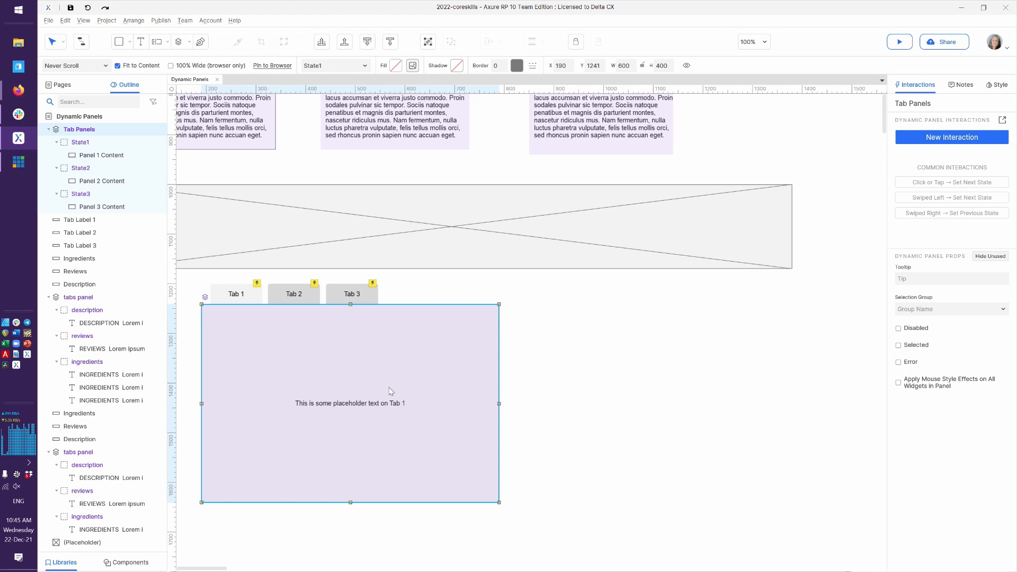
Examine the Selected style effects on Tab 1, Tab 2 and Tab 3, and Tab 3's MouseOver style
click(294, 294)
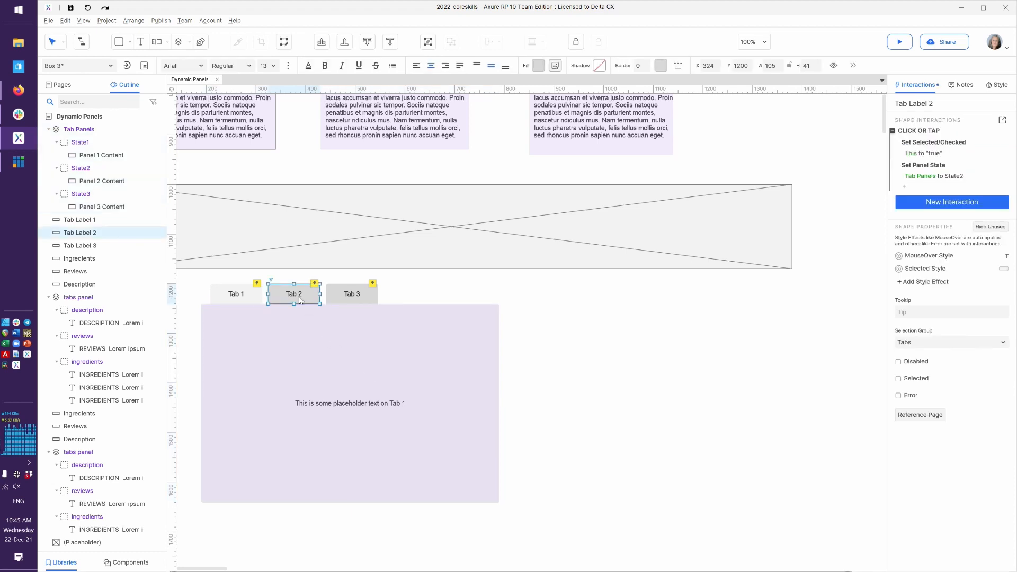
click(931, 270)
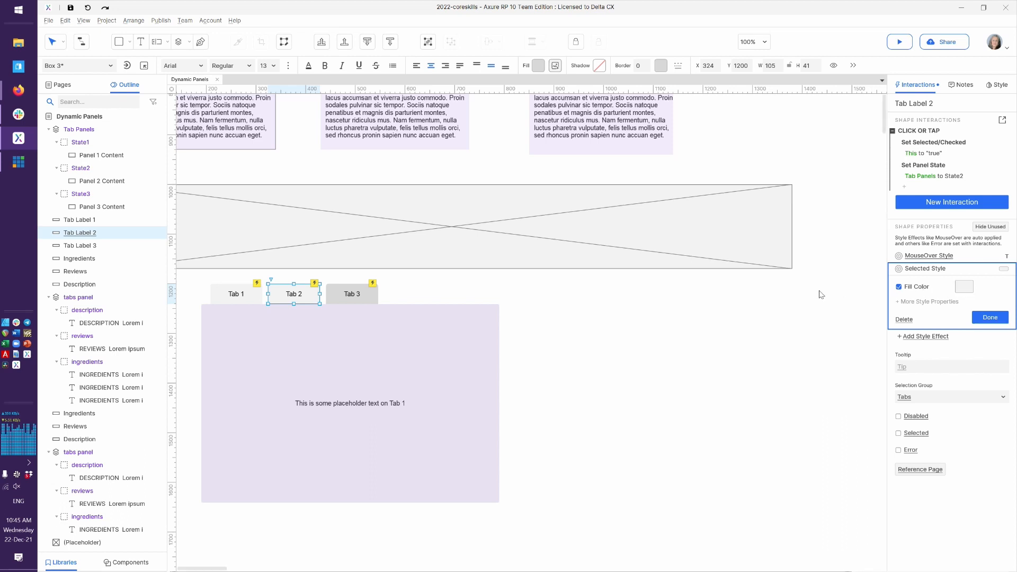
click(245, 293)
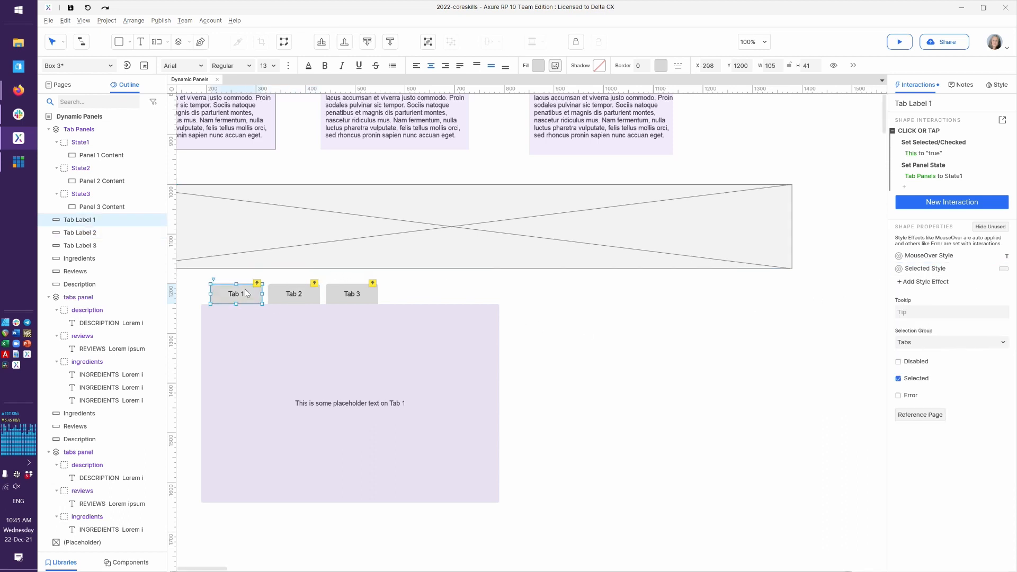
click(954, 268)
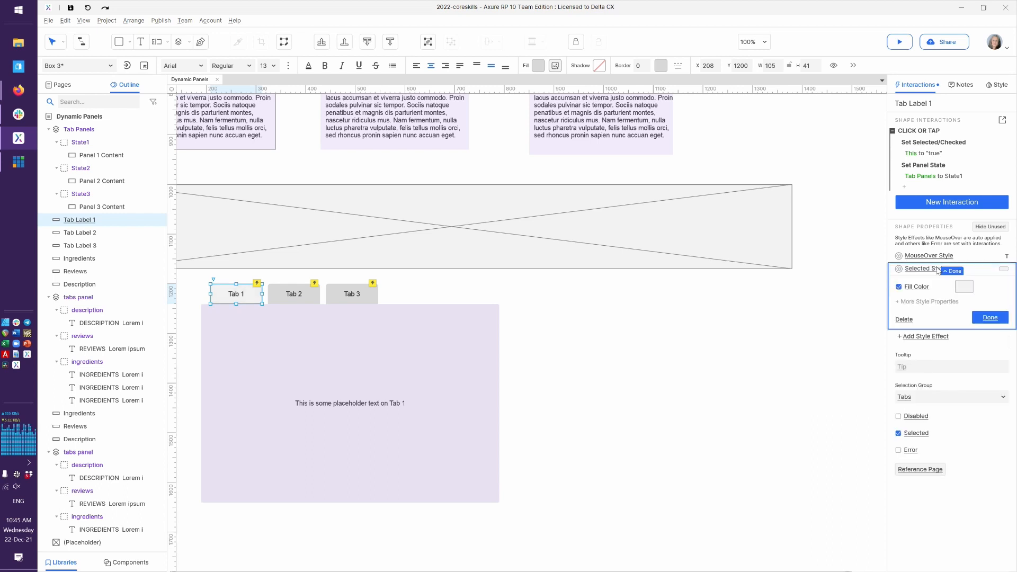
click(338, 295)
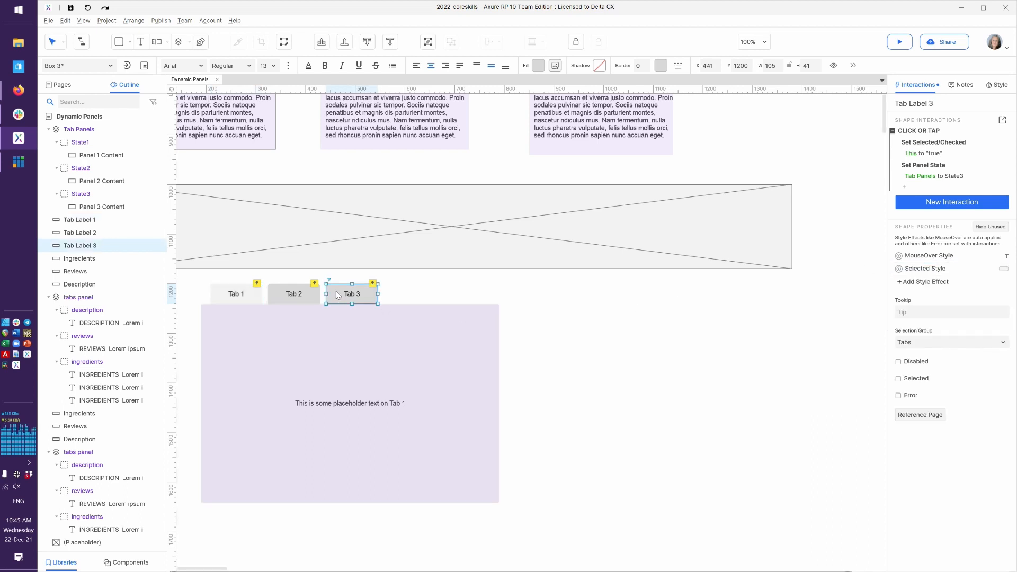
click(926, 271)
click(927, 257)
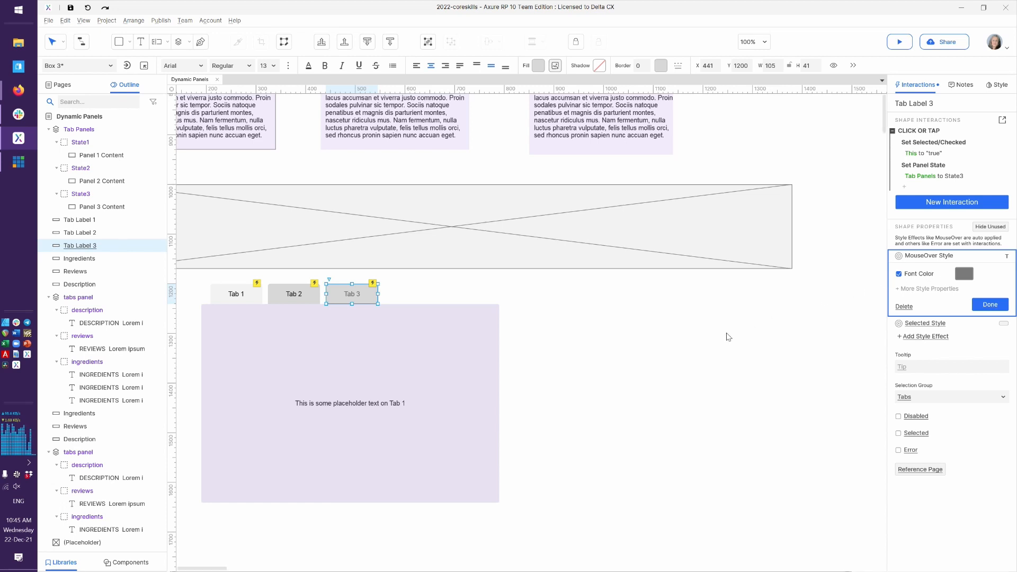
click(681, 334)
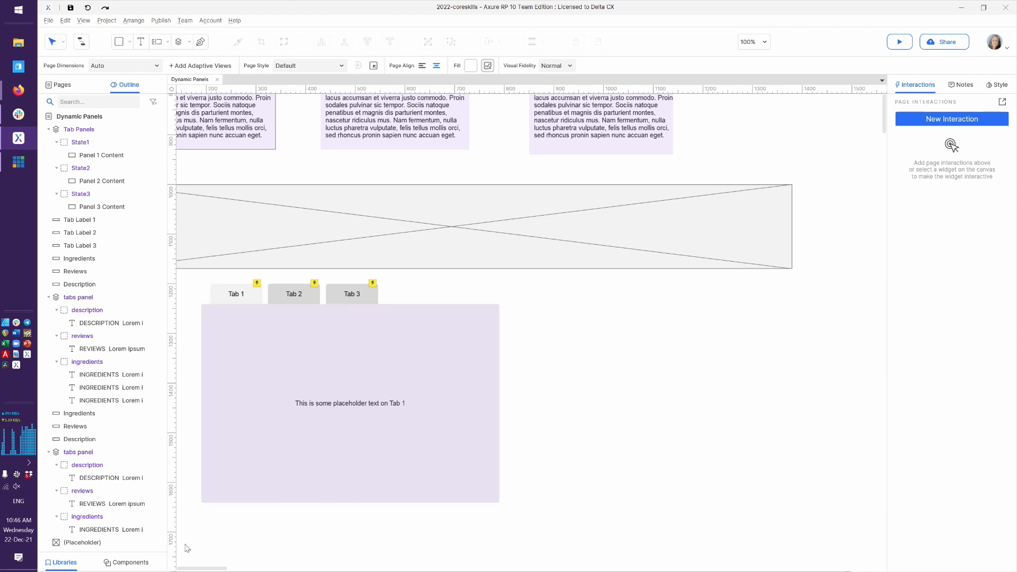
Expand the widget libraries and switch from Sample UI Patterns to the Default library
click(156, 556)
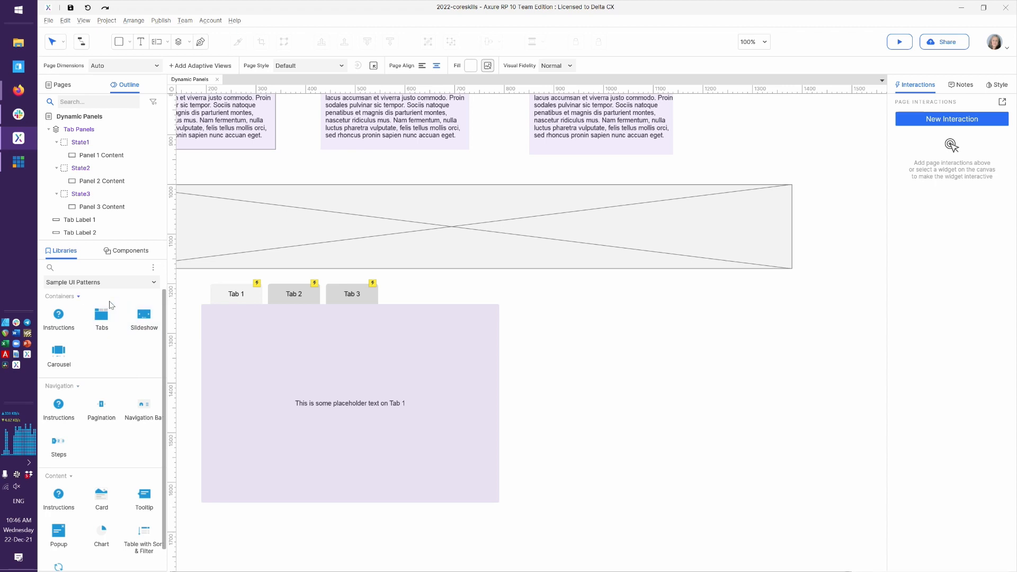
click(103, 282)
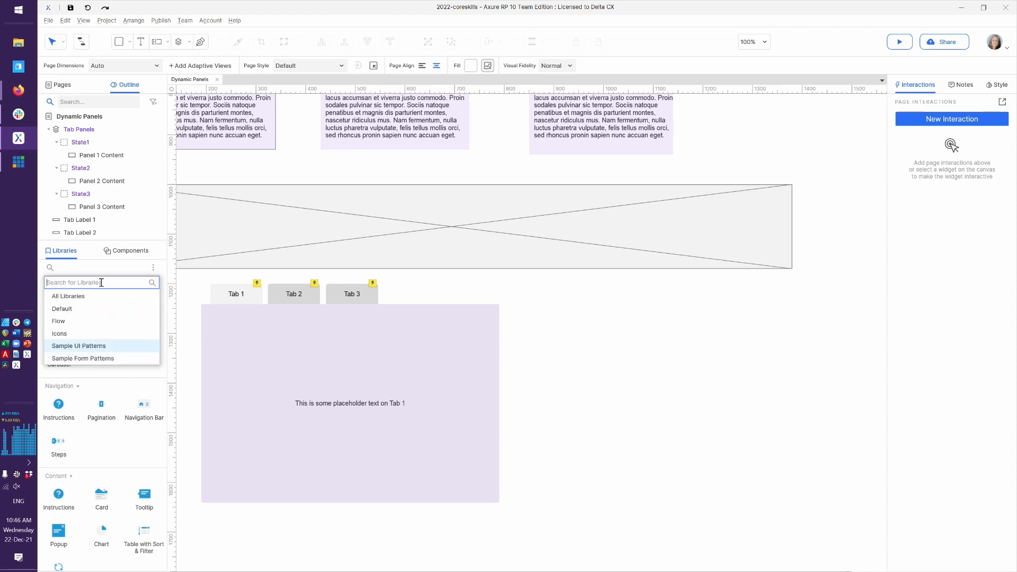
click(82, 310)
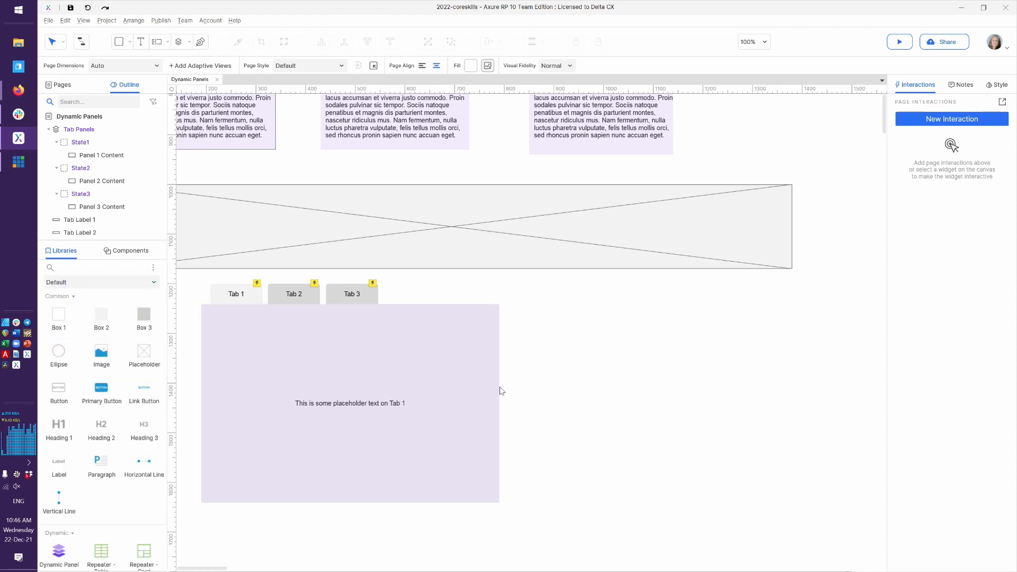
click(459, 379)
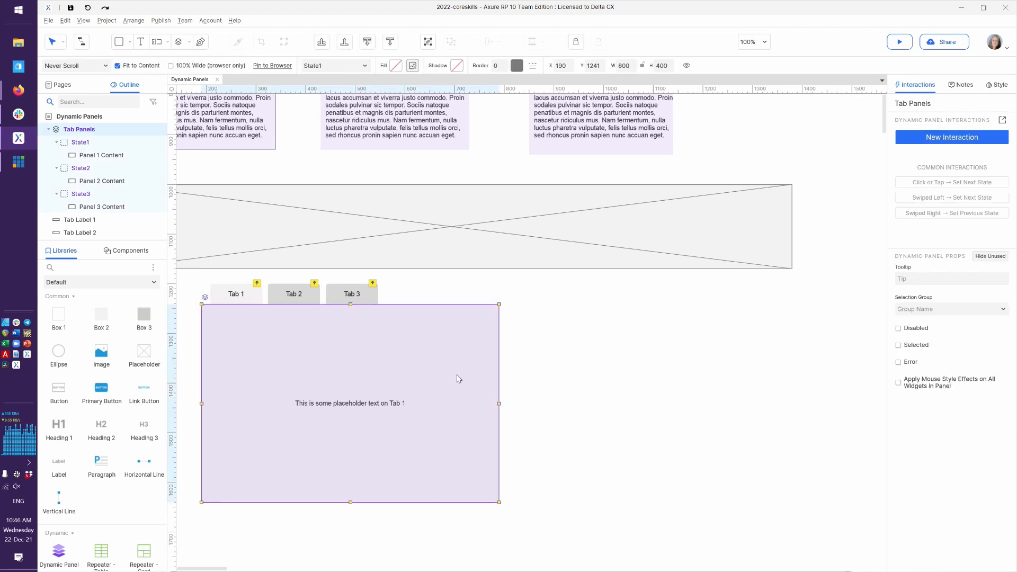
Turn off the fill color in Tab 3's Selected style effect
click(338, 296)
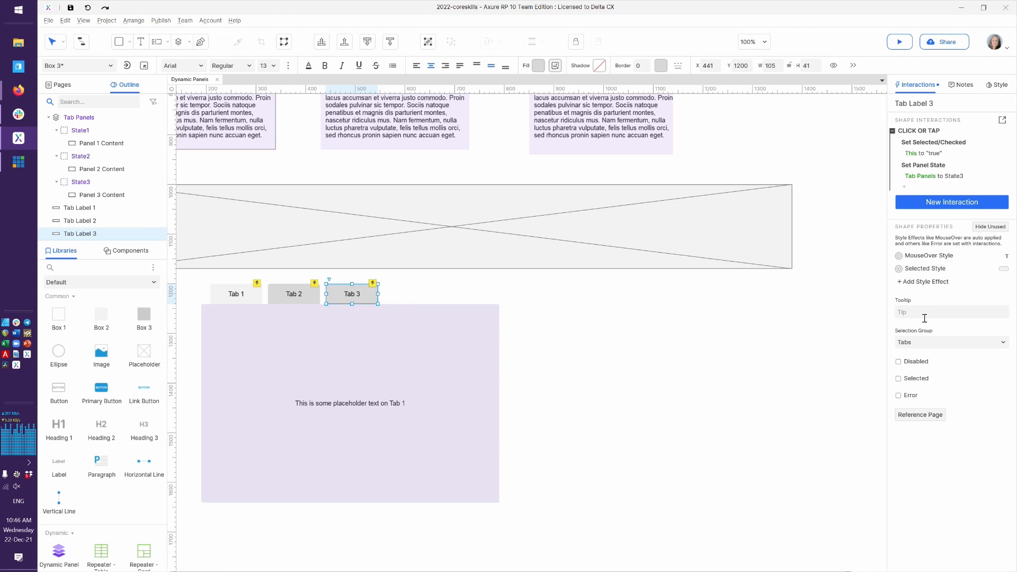
click(923, 268)
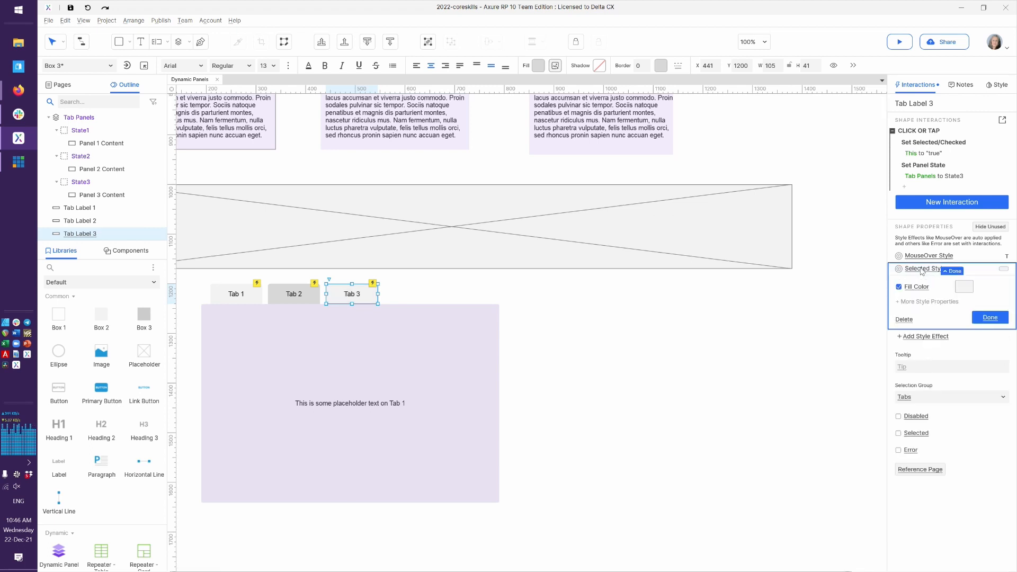
click(899, 287)
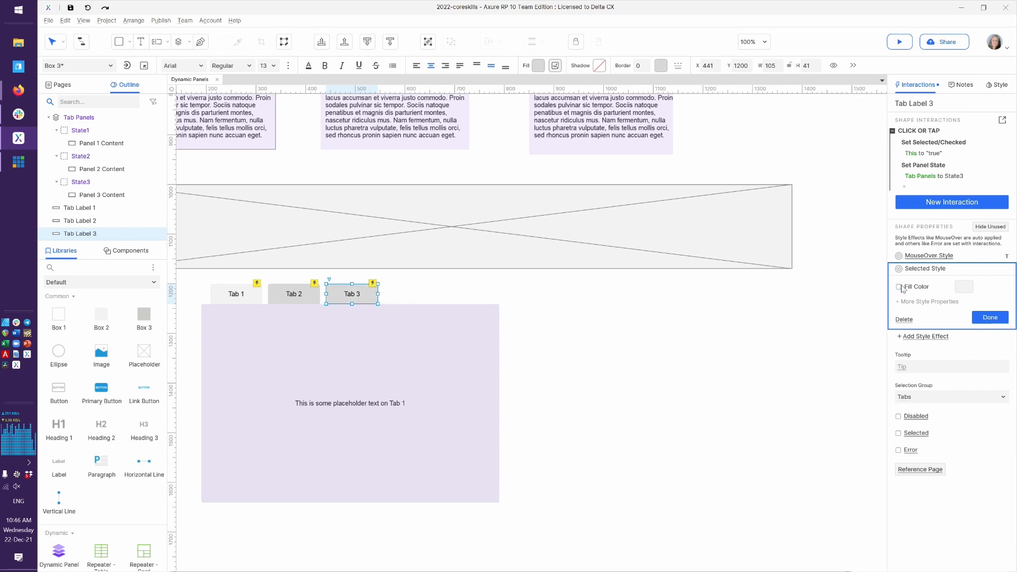
Try the "Tabs line selected" widget style for Tab 3's Selected style effect, discard it and close the effect settings
click(930, 302)
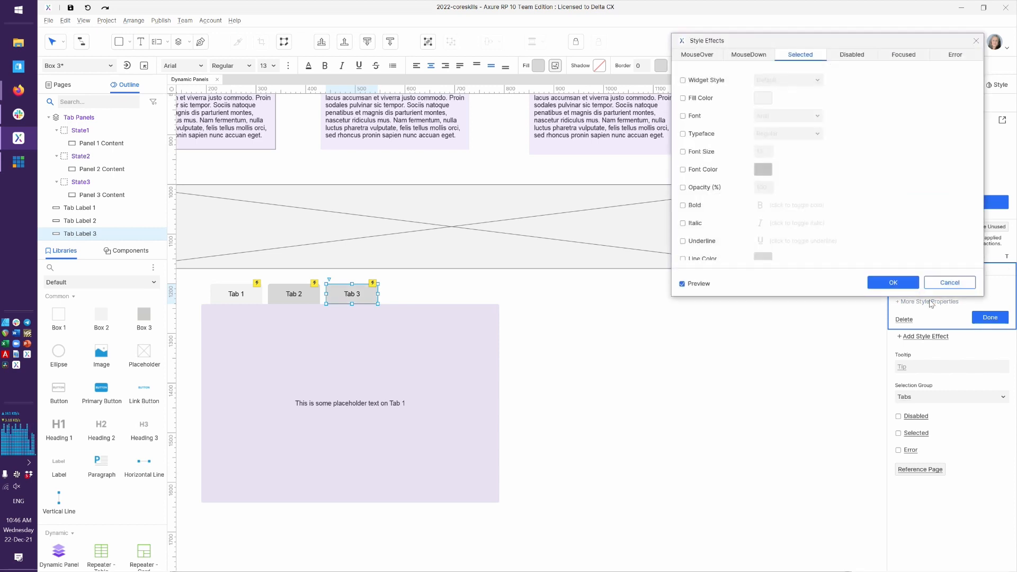
click(714, 81)
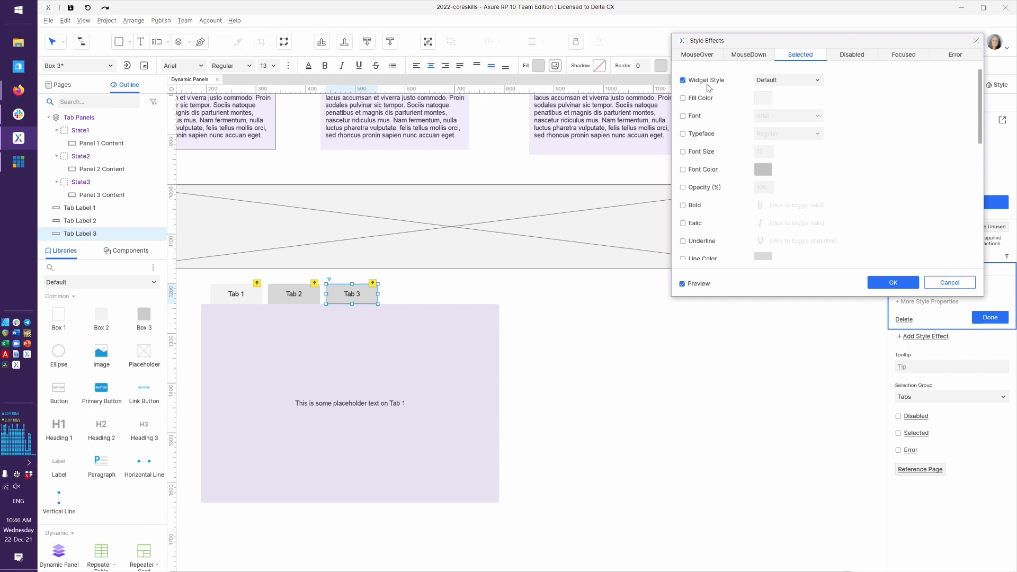
click(795, 79)
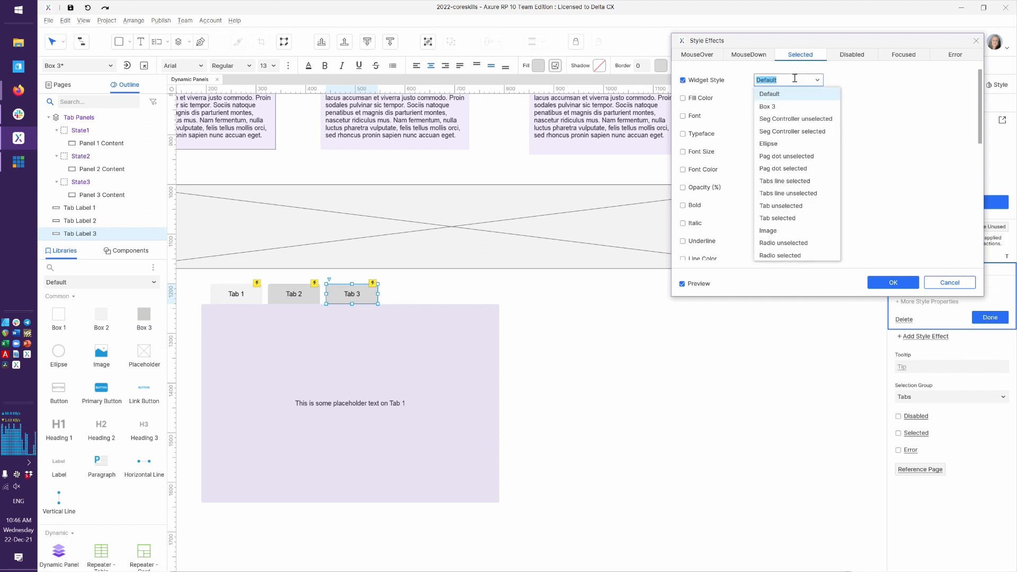
click(809, 182)
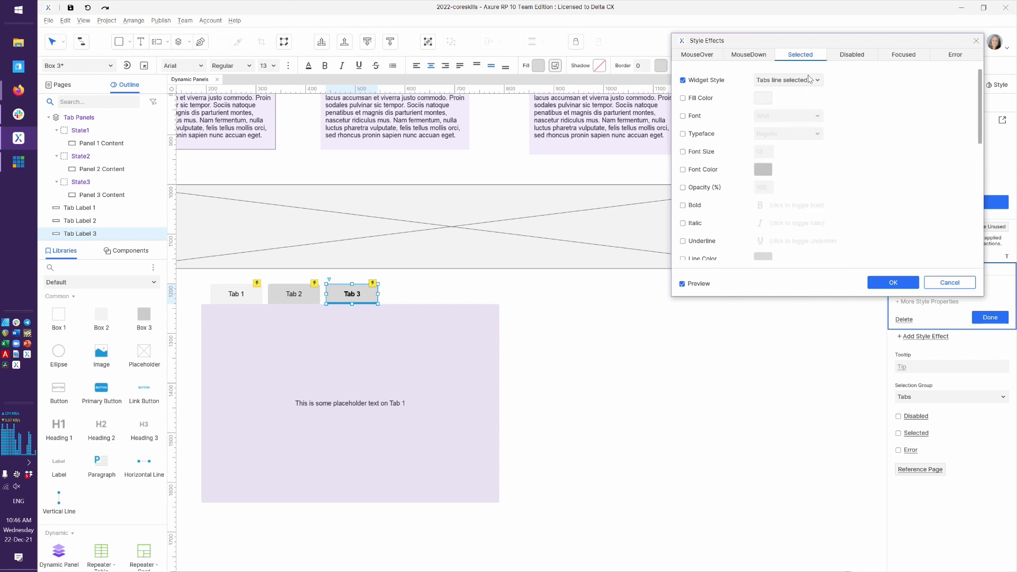
click(934, 282)
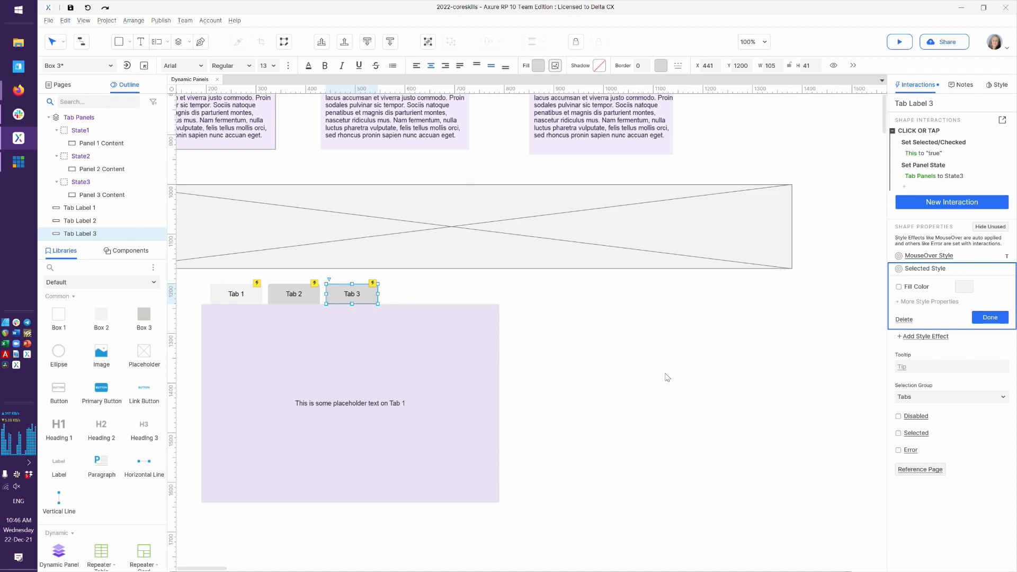
click(985, 318)
click(534, 388)
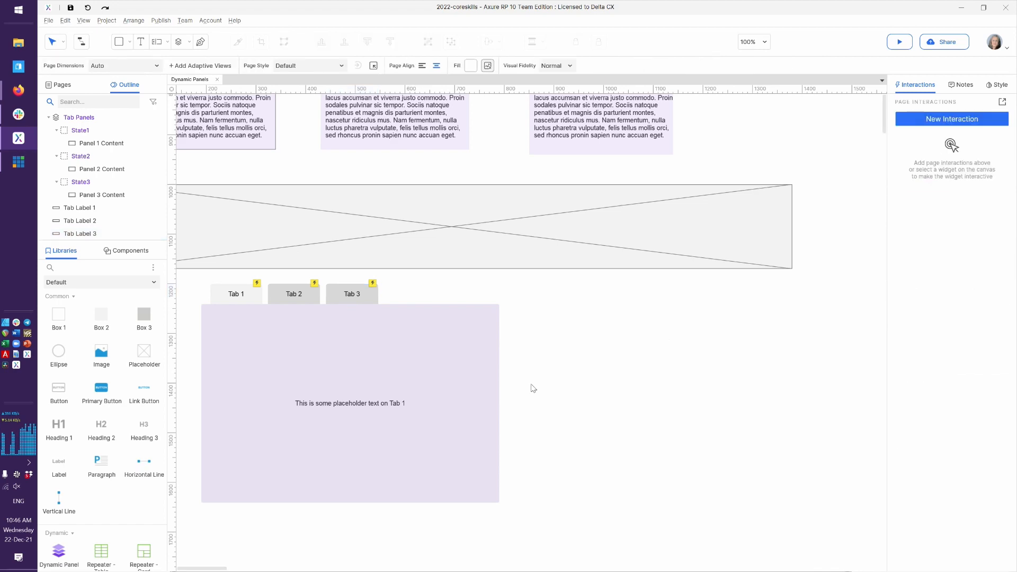
scroll(533, 388, up, 4)
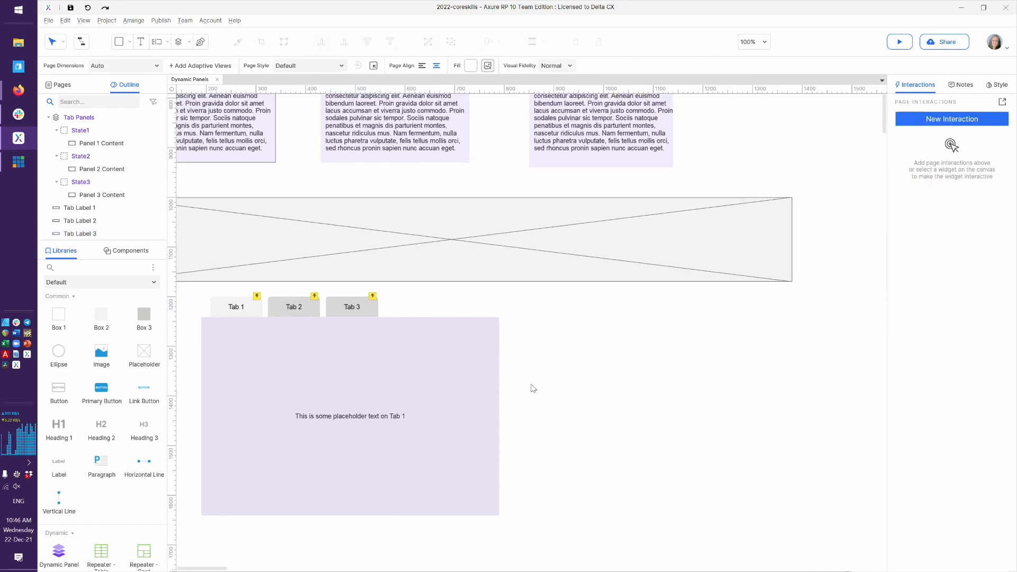
scroll(533, 389, left, 3)
scroll(533, 389, up, 1)
click(534, 388)
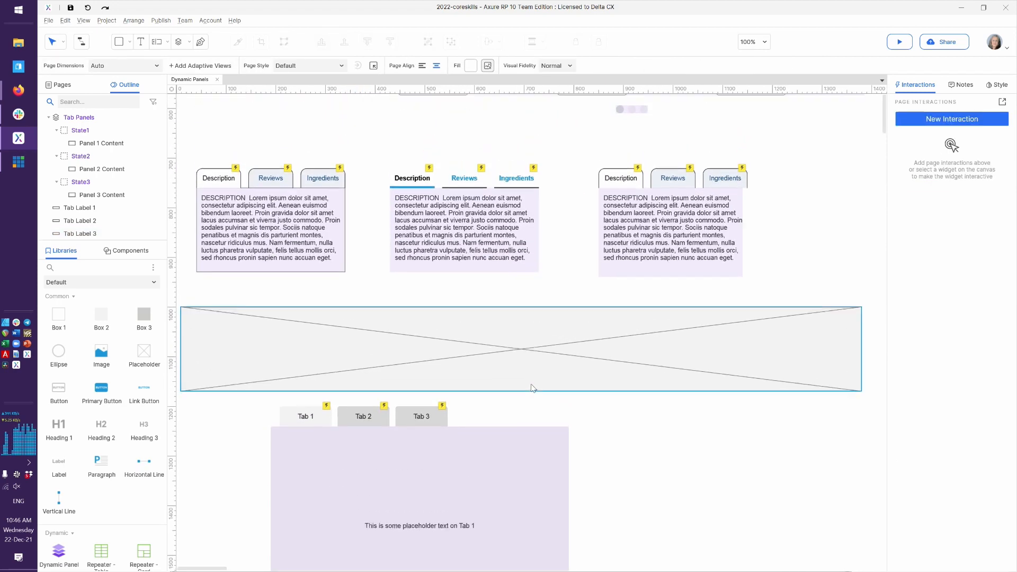
click(666, 450)
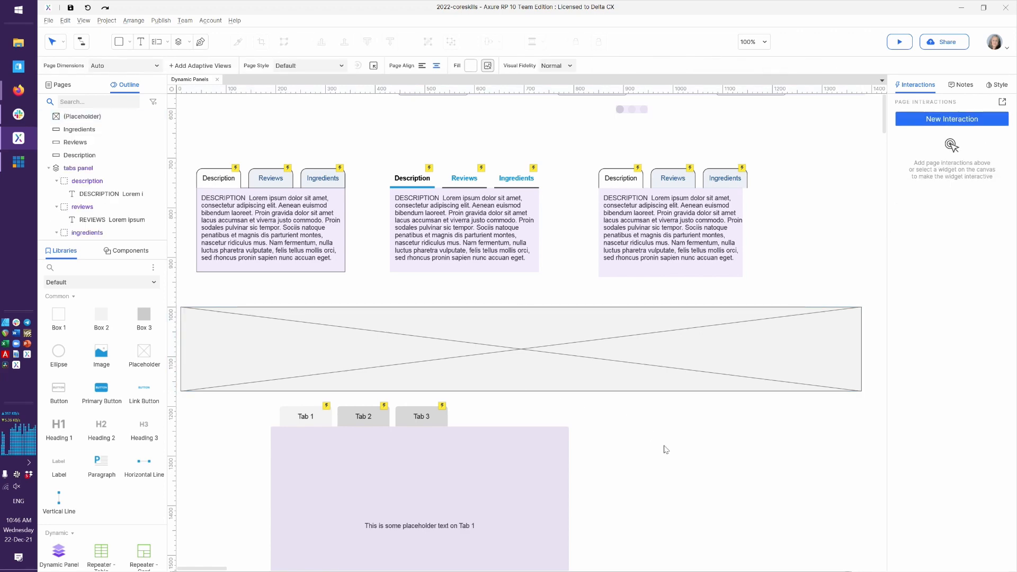